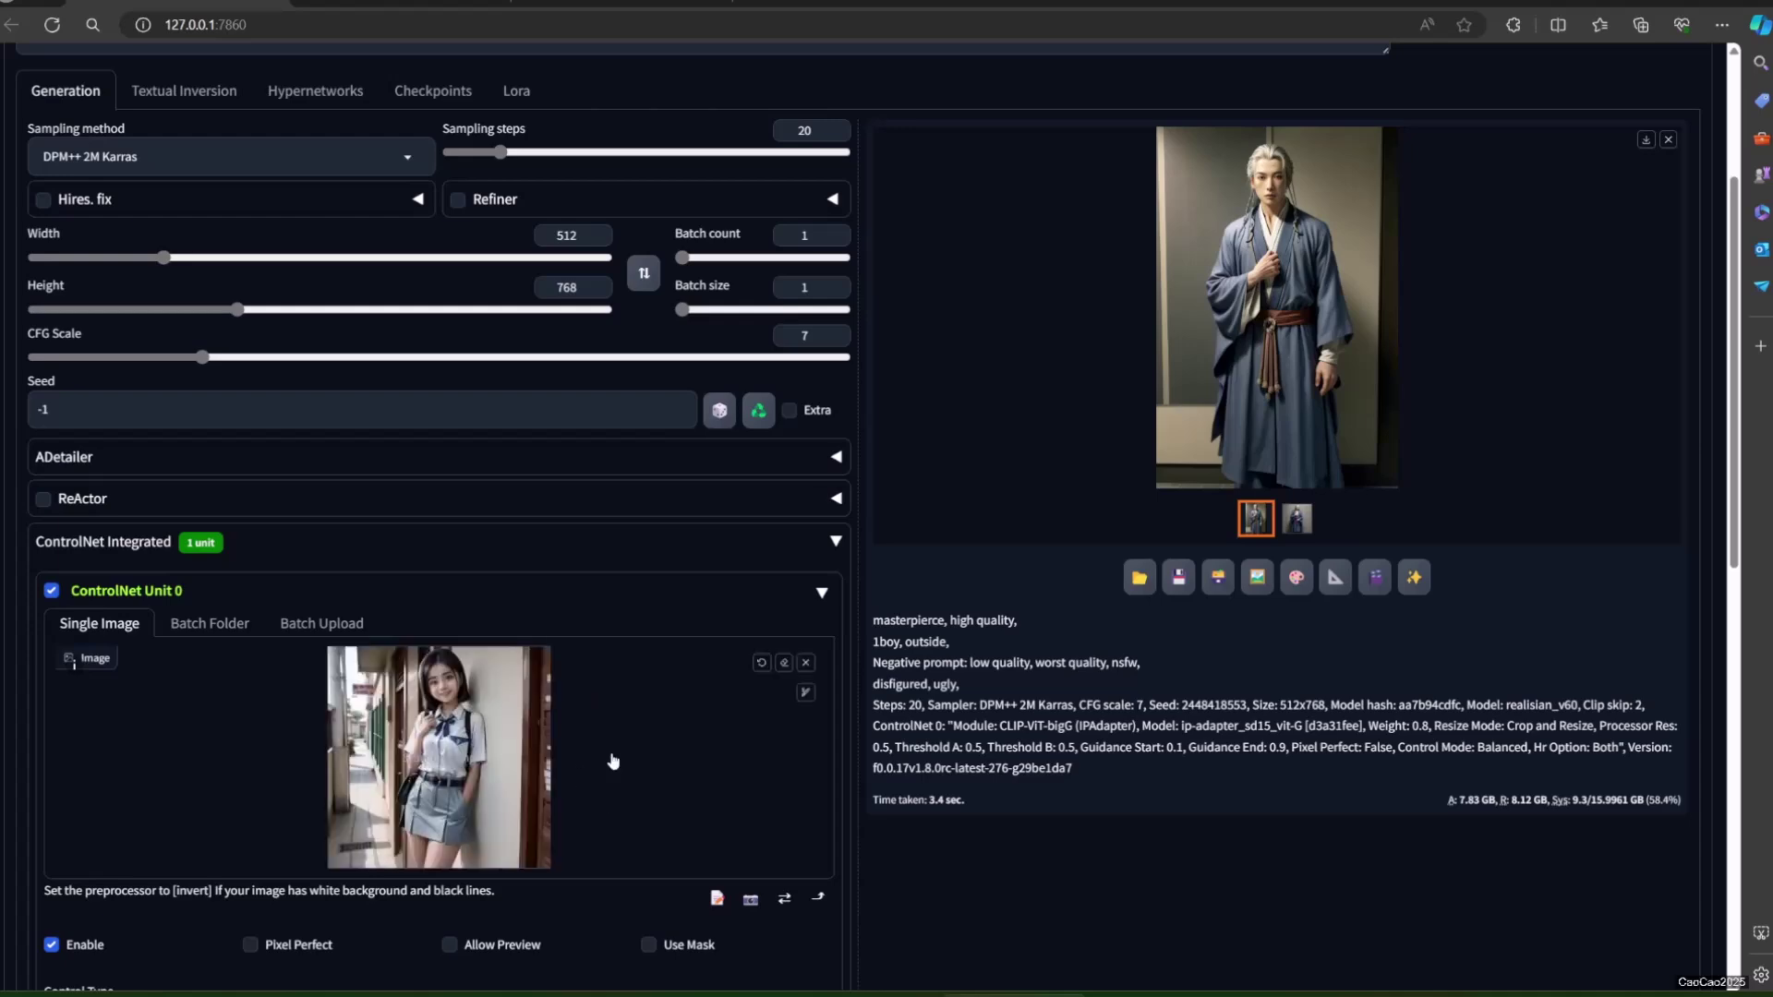
# - View the generated image of the girl in school uniform at full size and close the enlarged view
pyautogui.scroll(3, 886, 498)
pyautogui.scroll(-5, 1328, 379)
pyautogui.click(1328, 380)
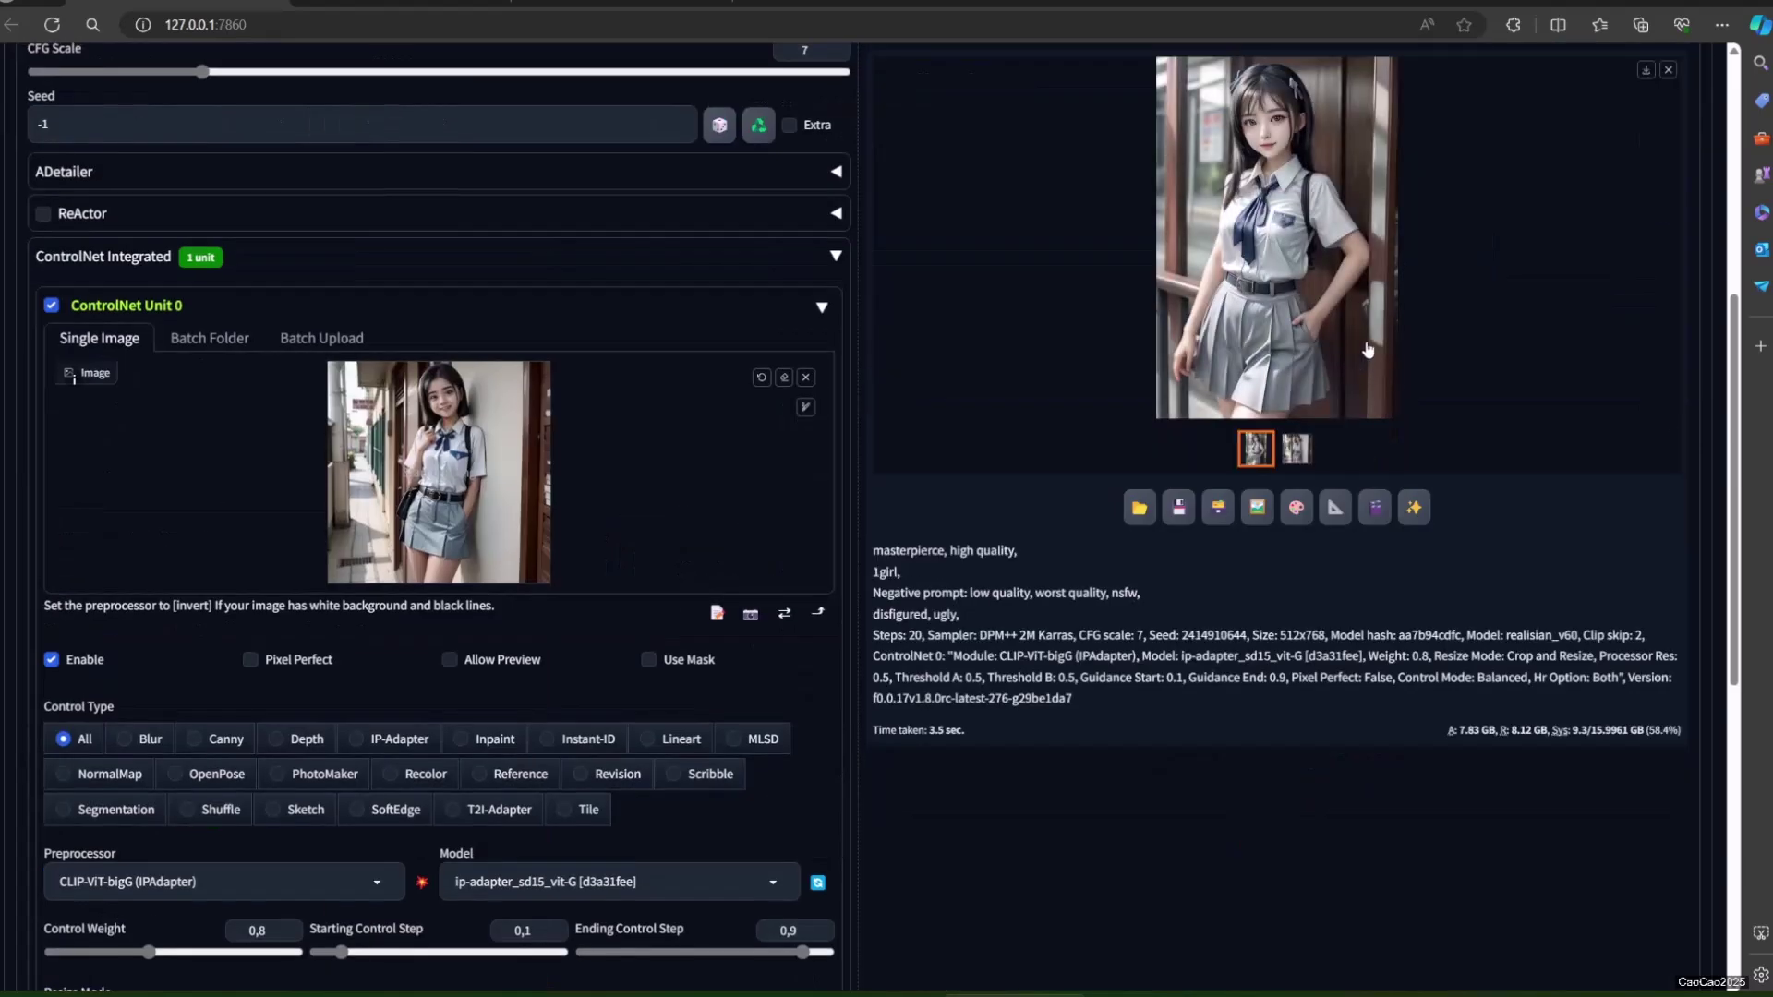
pyautogui.click(1337, 329)
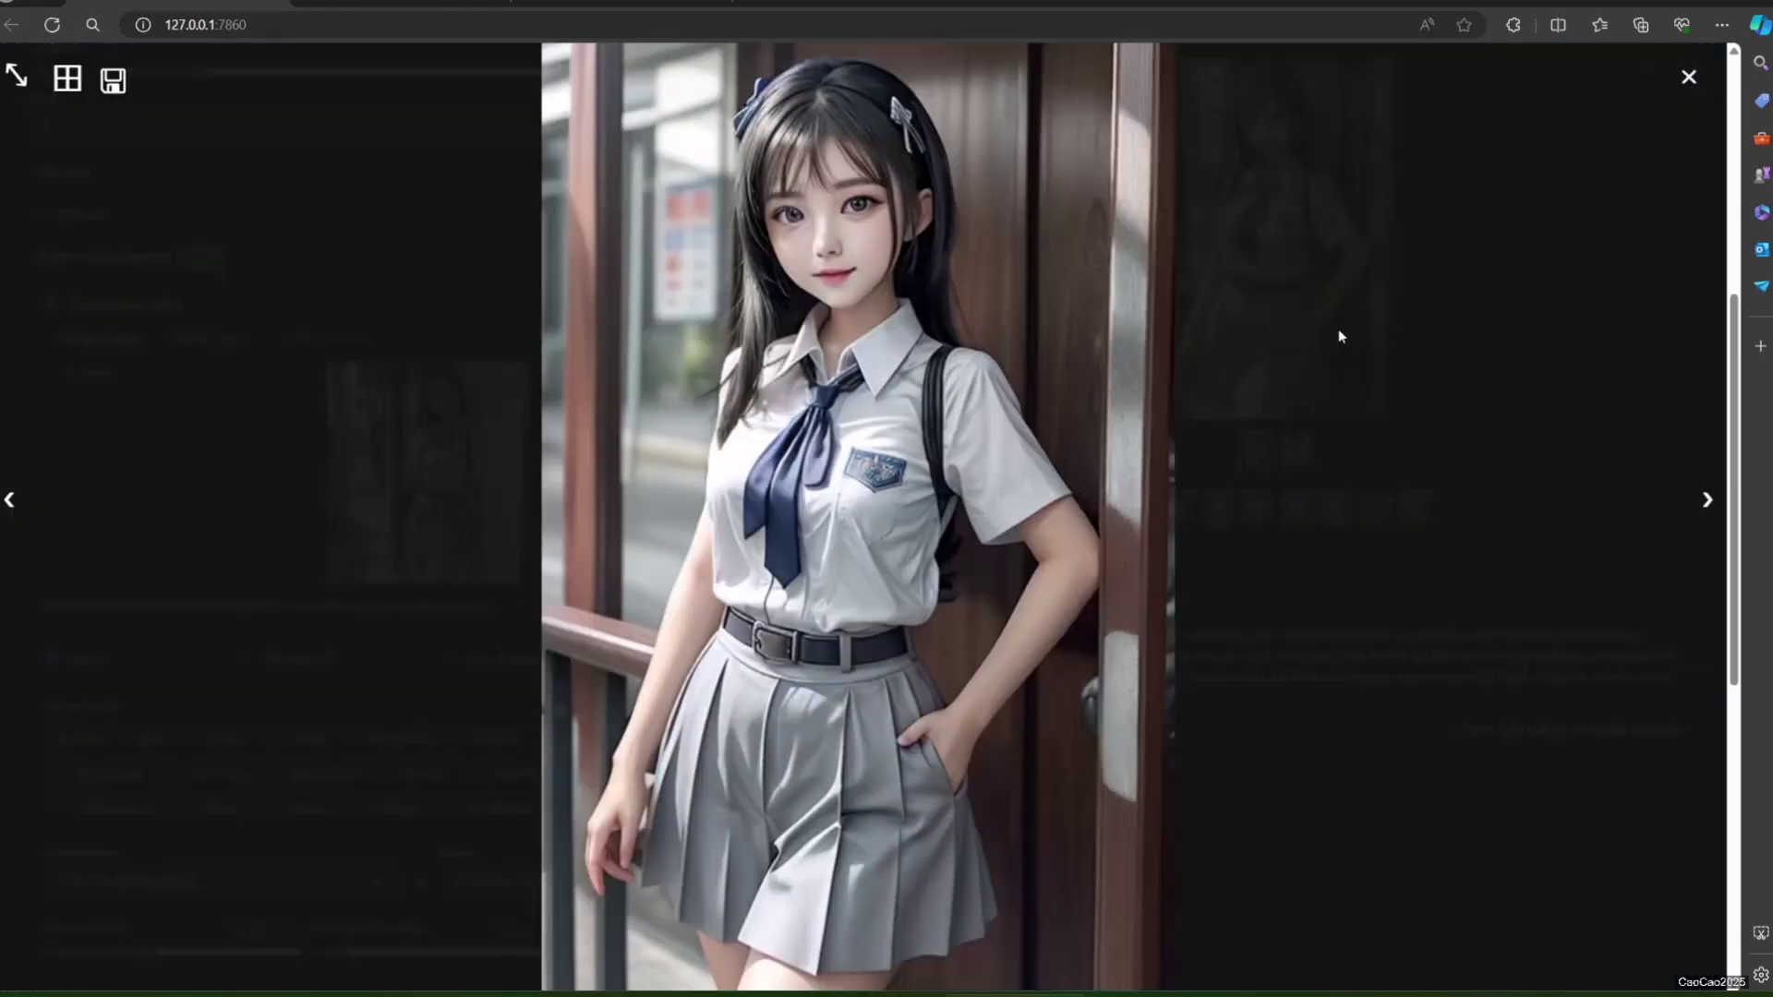
pyautogui.click(1403, 458)
# - Generate another 1girl image from the school-uniform reference and view the result at full size
pyautogui.scroll(4, 1431, 369)
pyautogui.click(1456, 205)
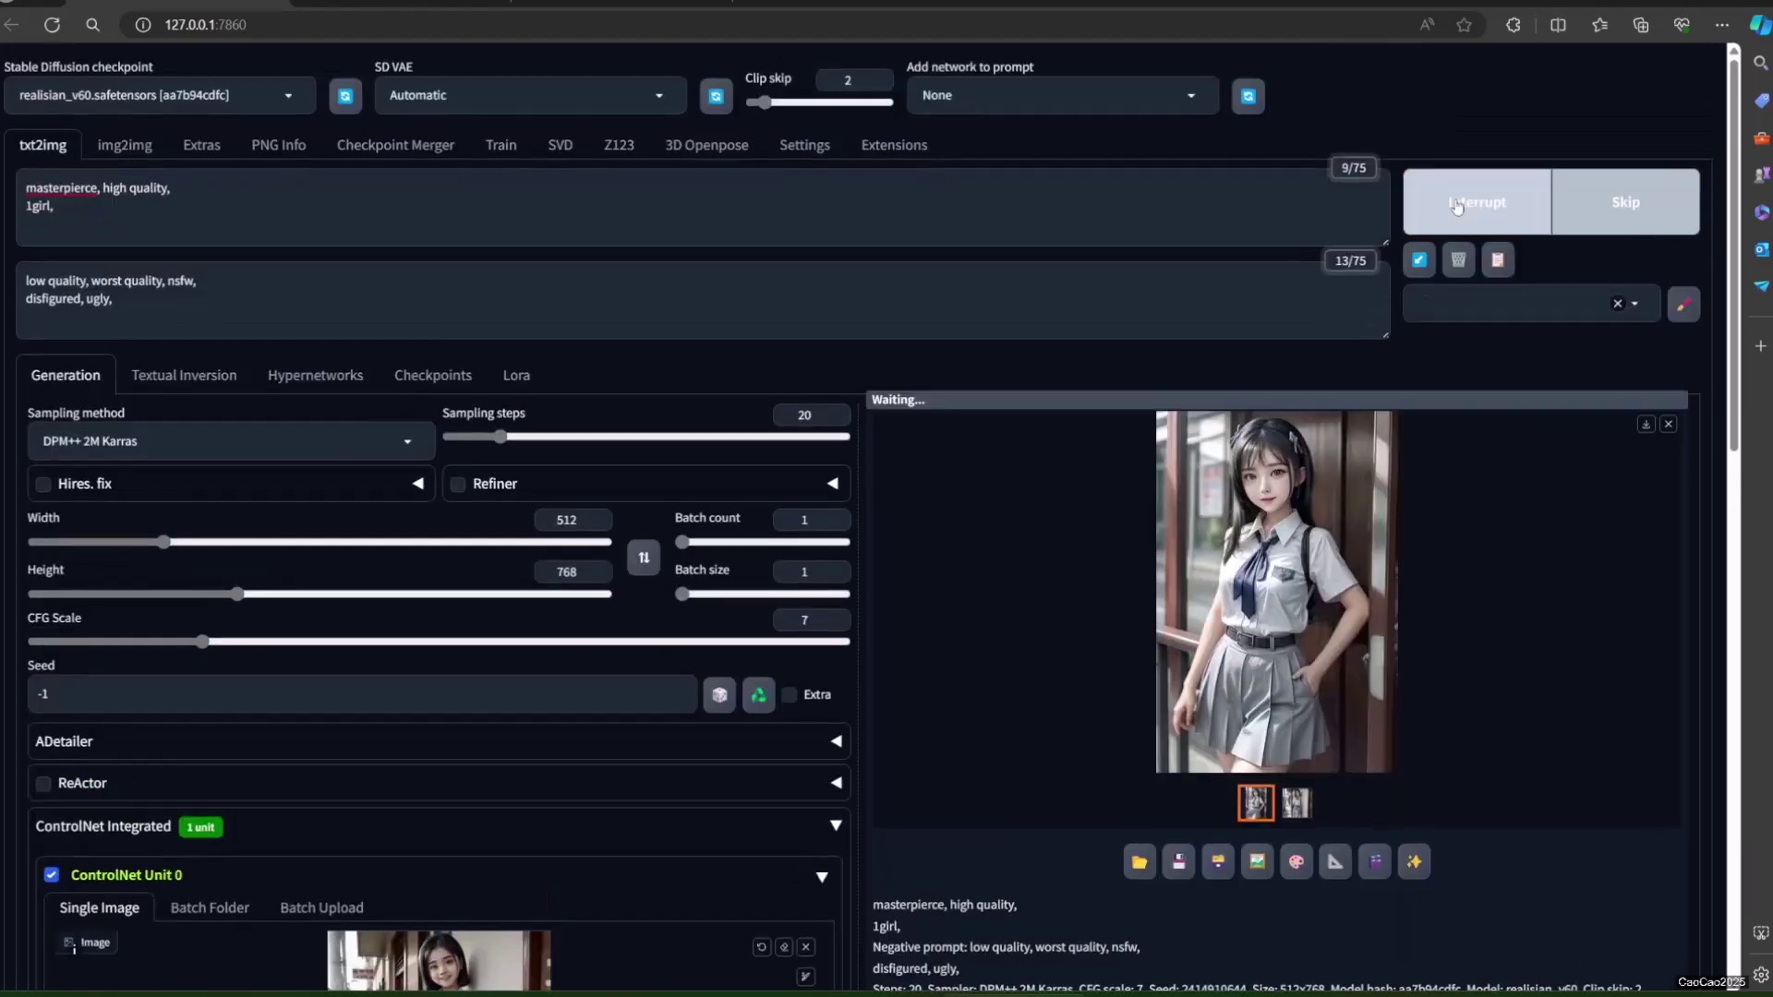
pyautogui.click(1238, 563)
pyautogui.click(1374, 573)
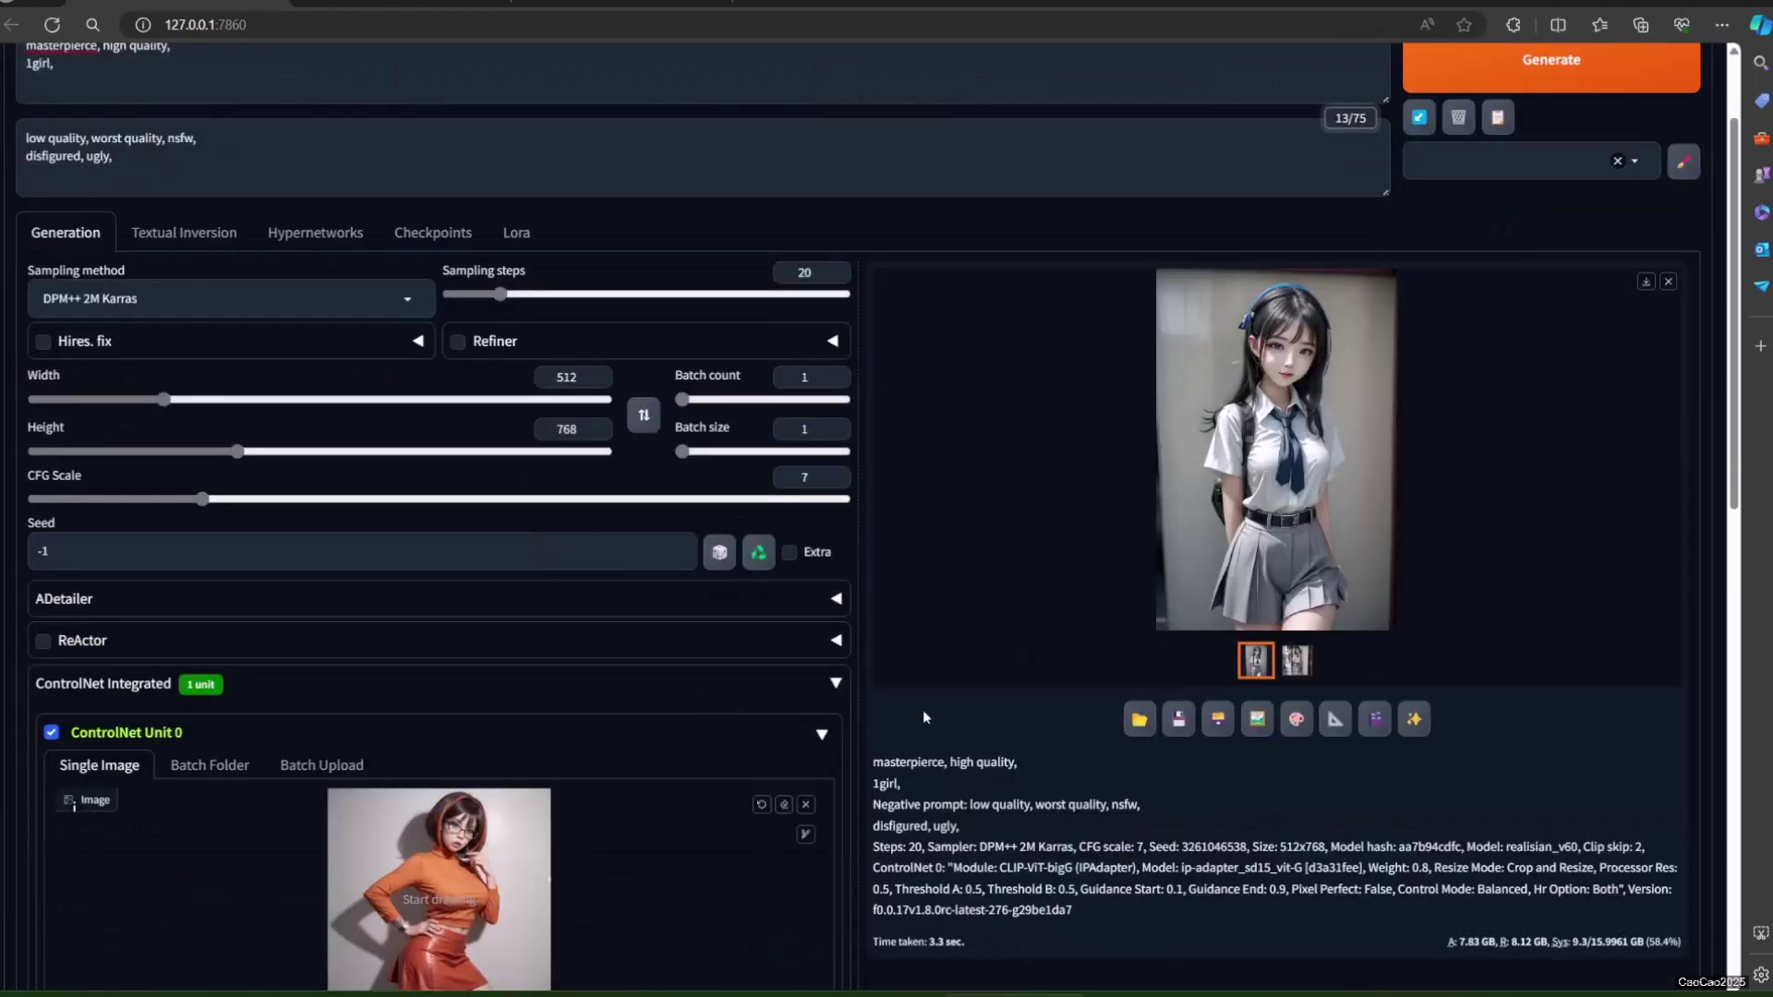
# - Generate two 1girl images in succession using the orange turtleneck reference image
pyautogui.scroll(2, 924, 718)
pyautogui.click(1458, 222)
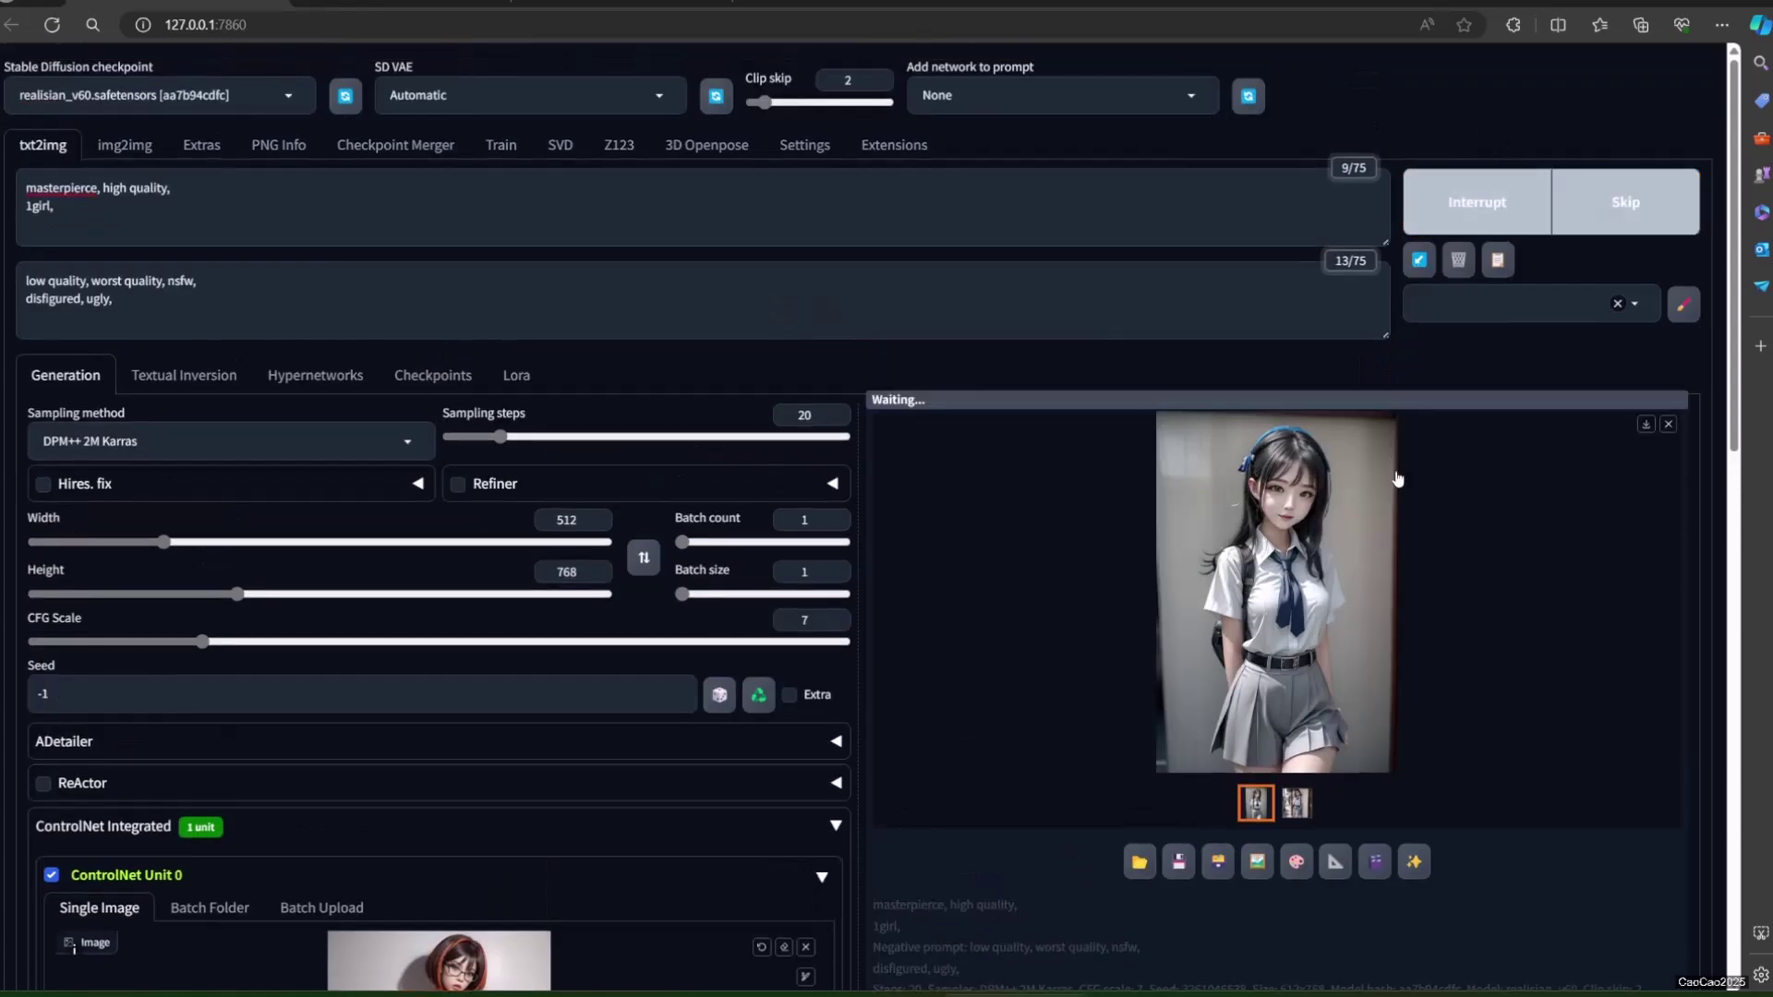
pyautogui.click(1464, 216)
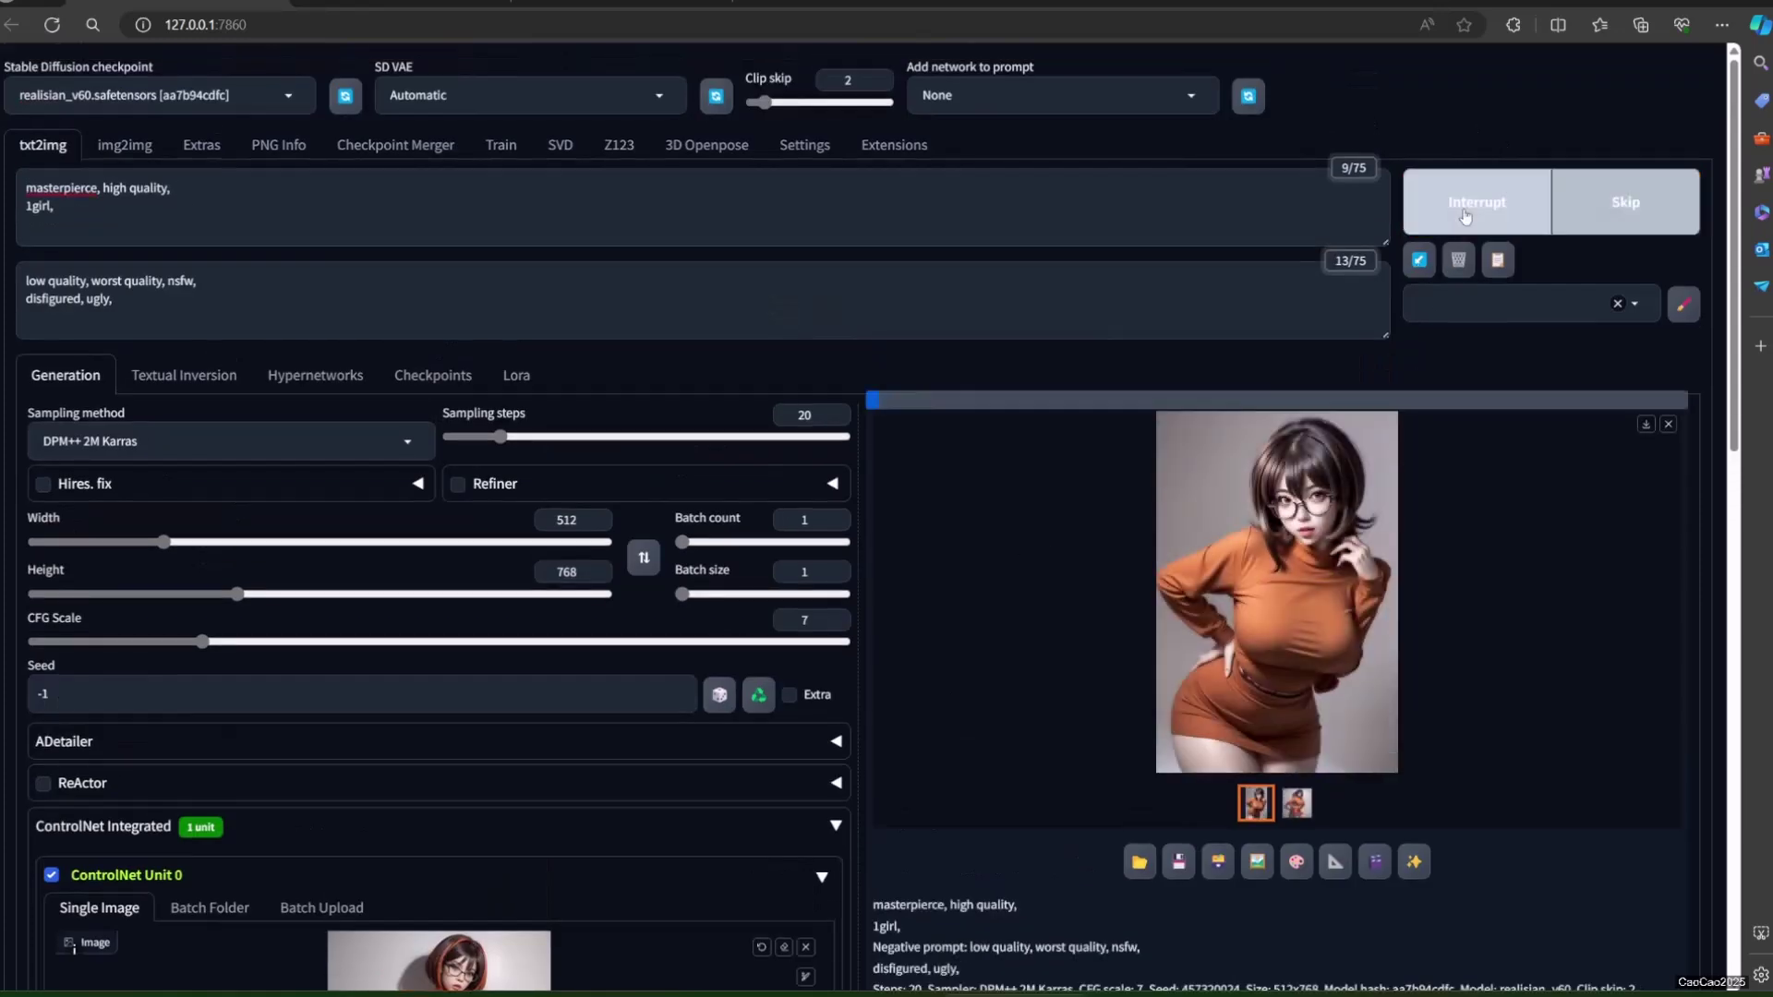
# - View both generated images of the woman in the orange turtleneck at full size
pyautogui.scroll(-2, 1419, 260)
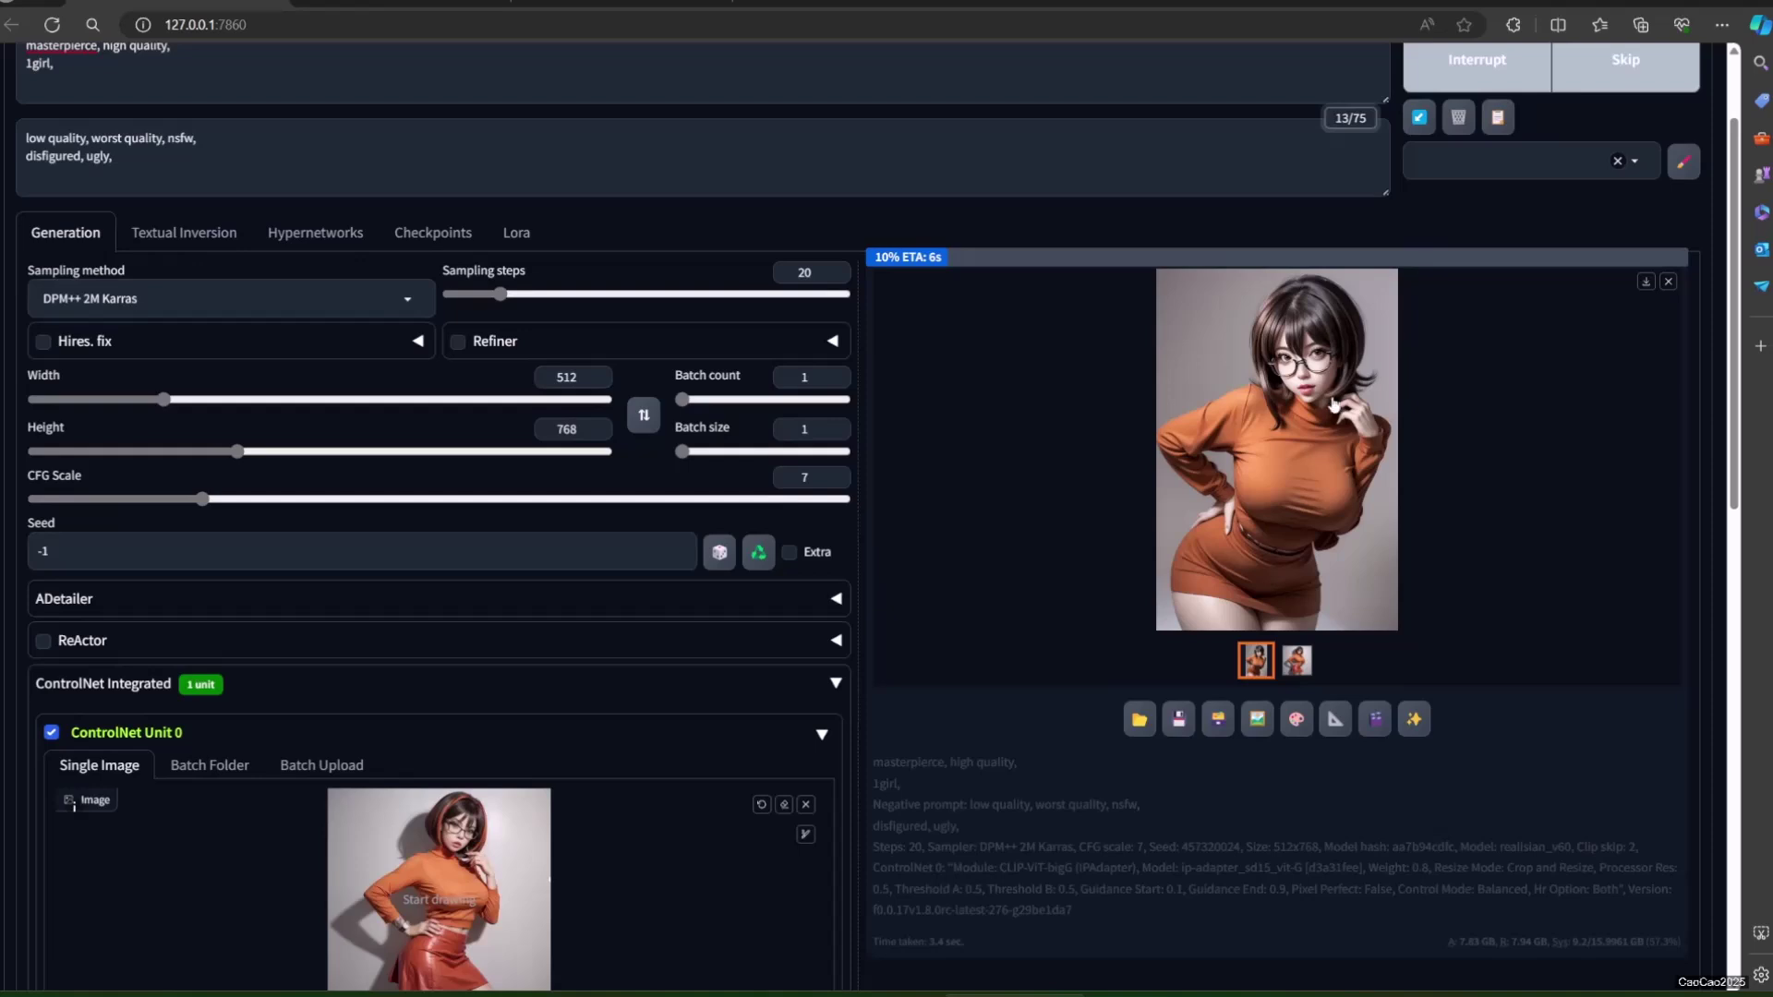
pyautogui.click(1334, 403)
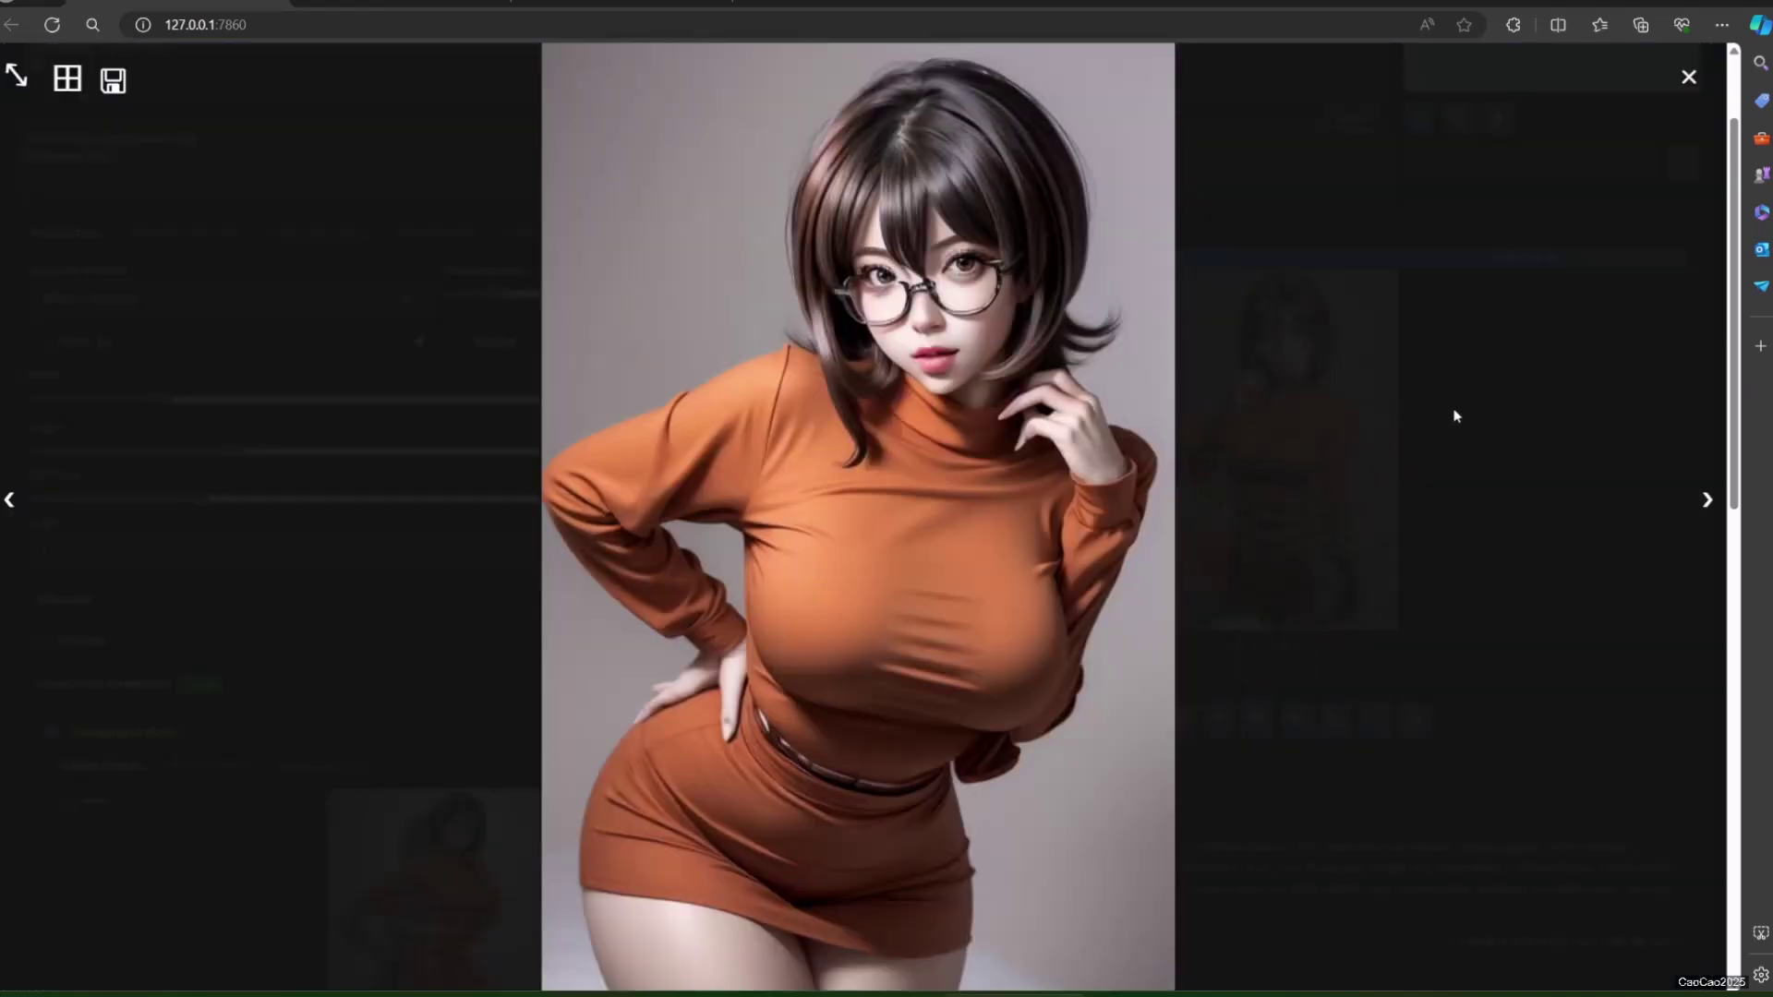
pyautogui.click(1452, 412)
pyautogui.click(1363, 413)
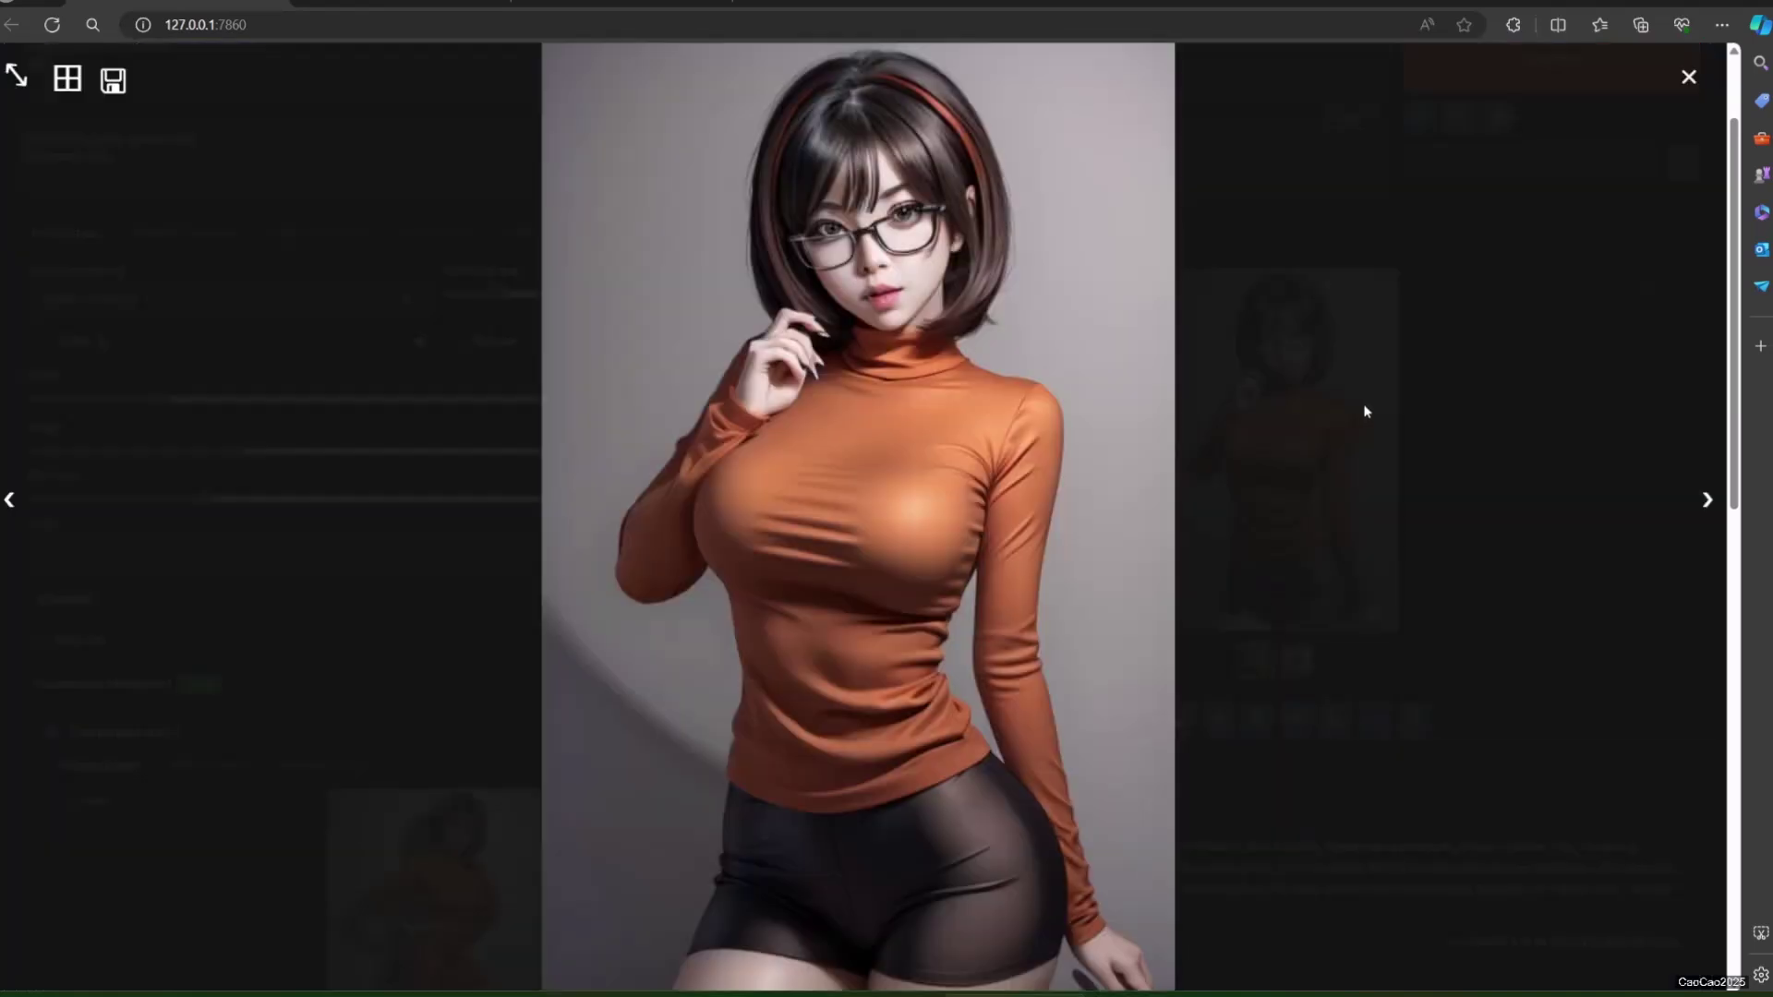
pyautogui.click(1437, 400)
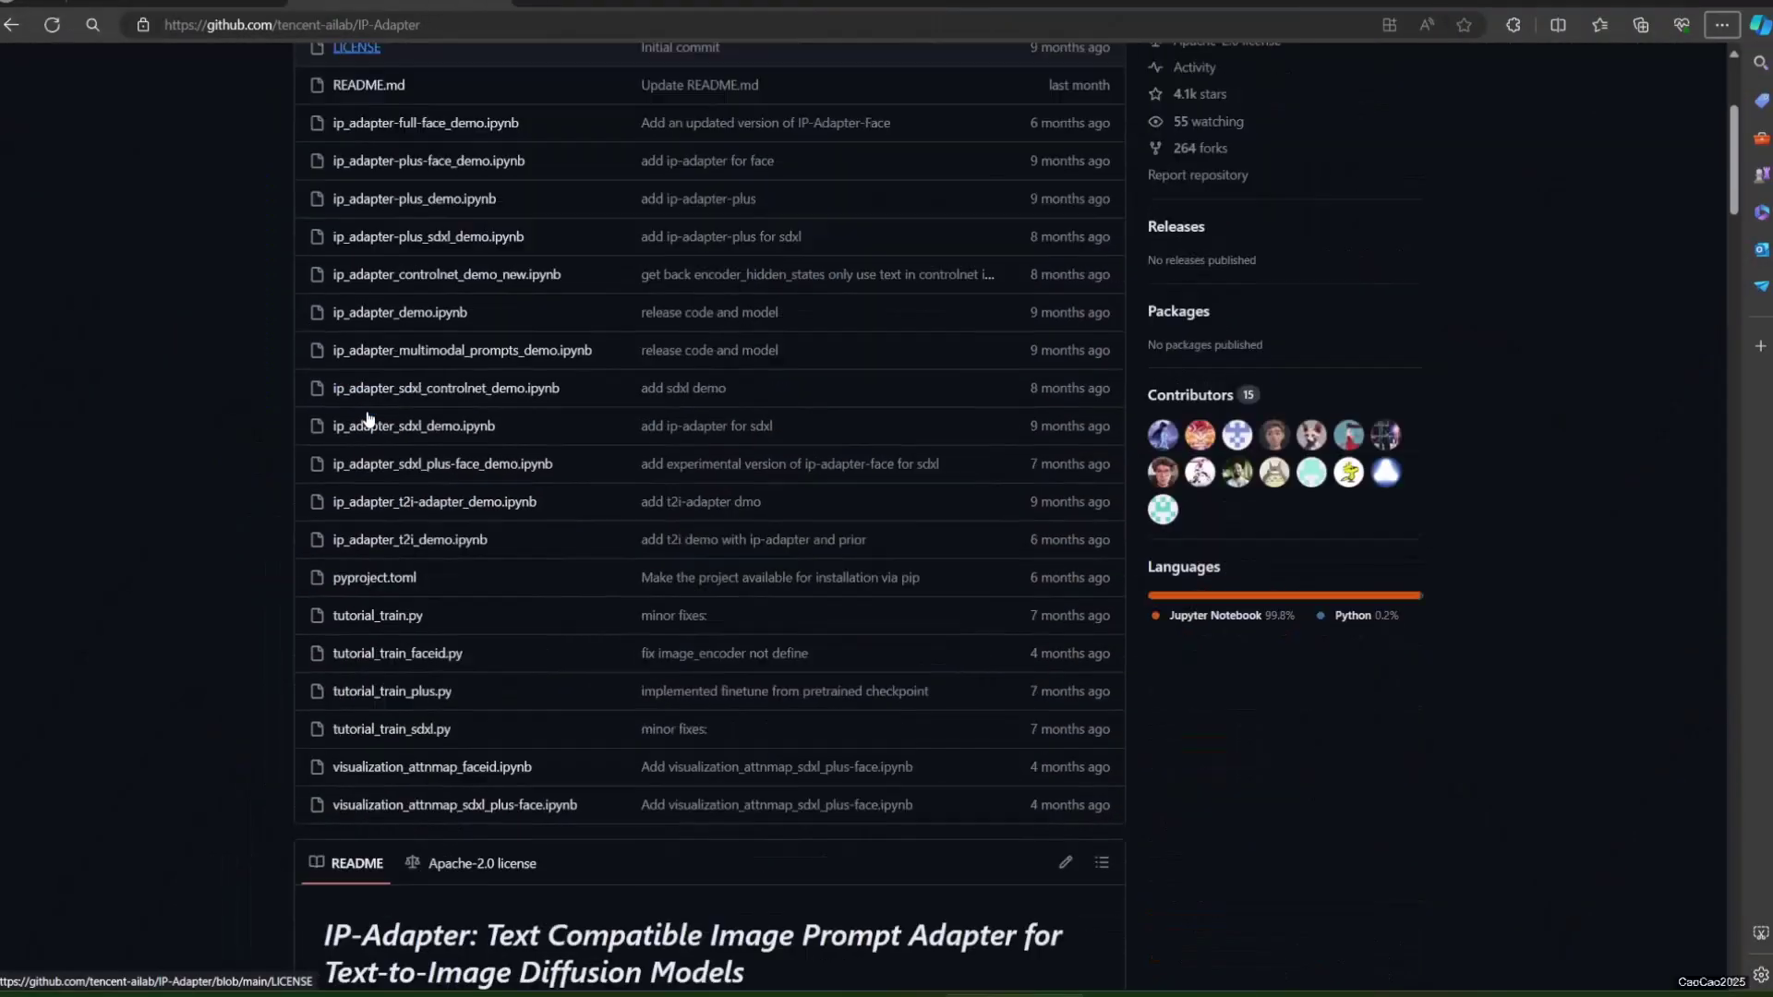
# - Browse the tencent-ailab/IP-Adapter README on GitHub and open the model link in its Download Models section
pyautogui.scroll(-15, 369, 411)
pyautogui.scroll(4, 368, 418)
pyautogui.moveTo(356, 224); pyautogui.dragTo(1021, 295)
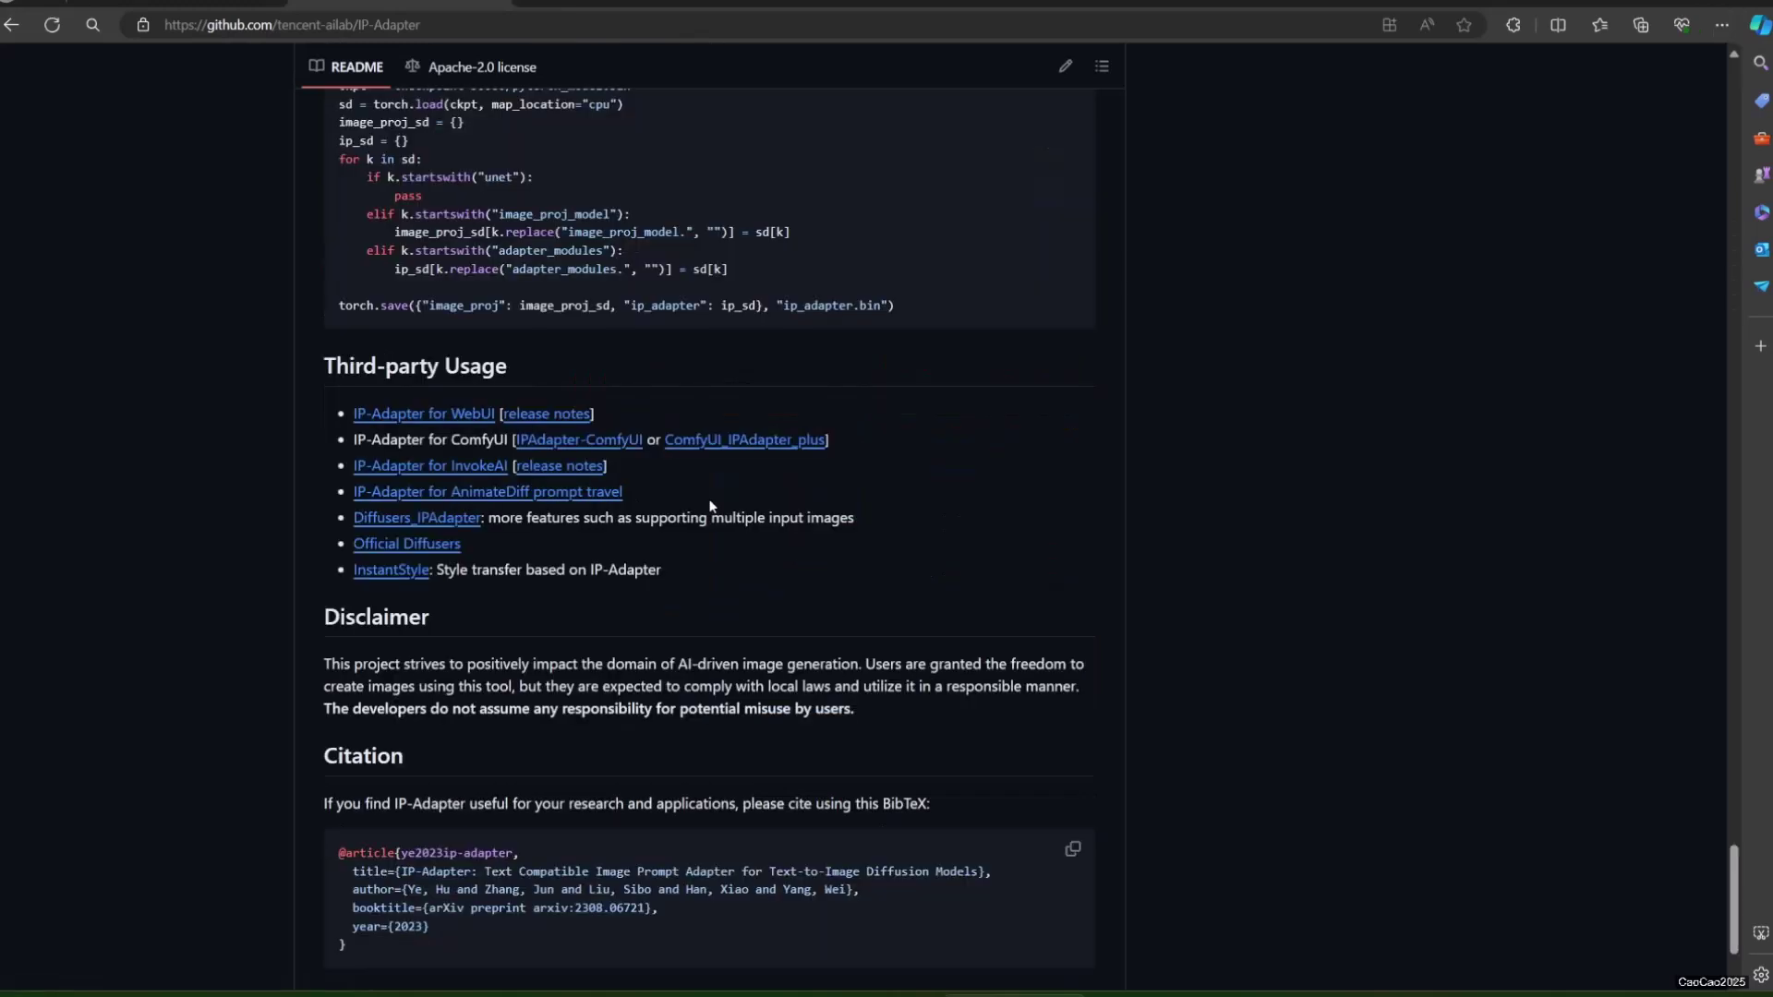
pyautogui.scroll(15, 711, 506)
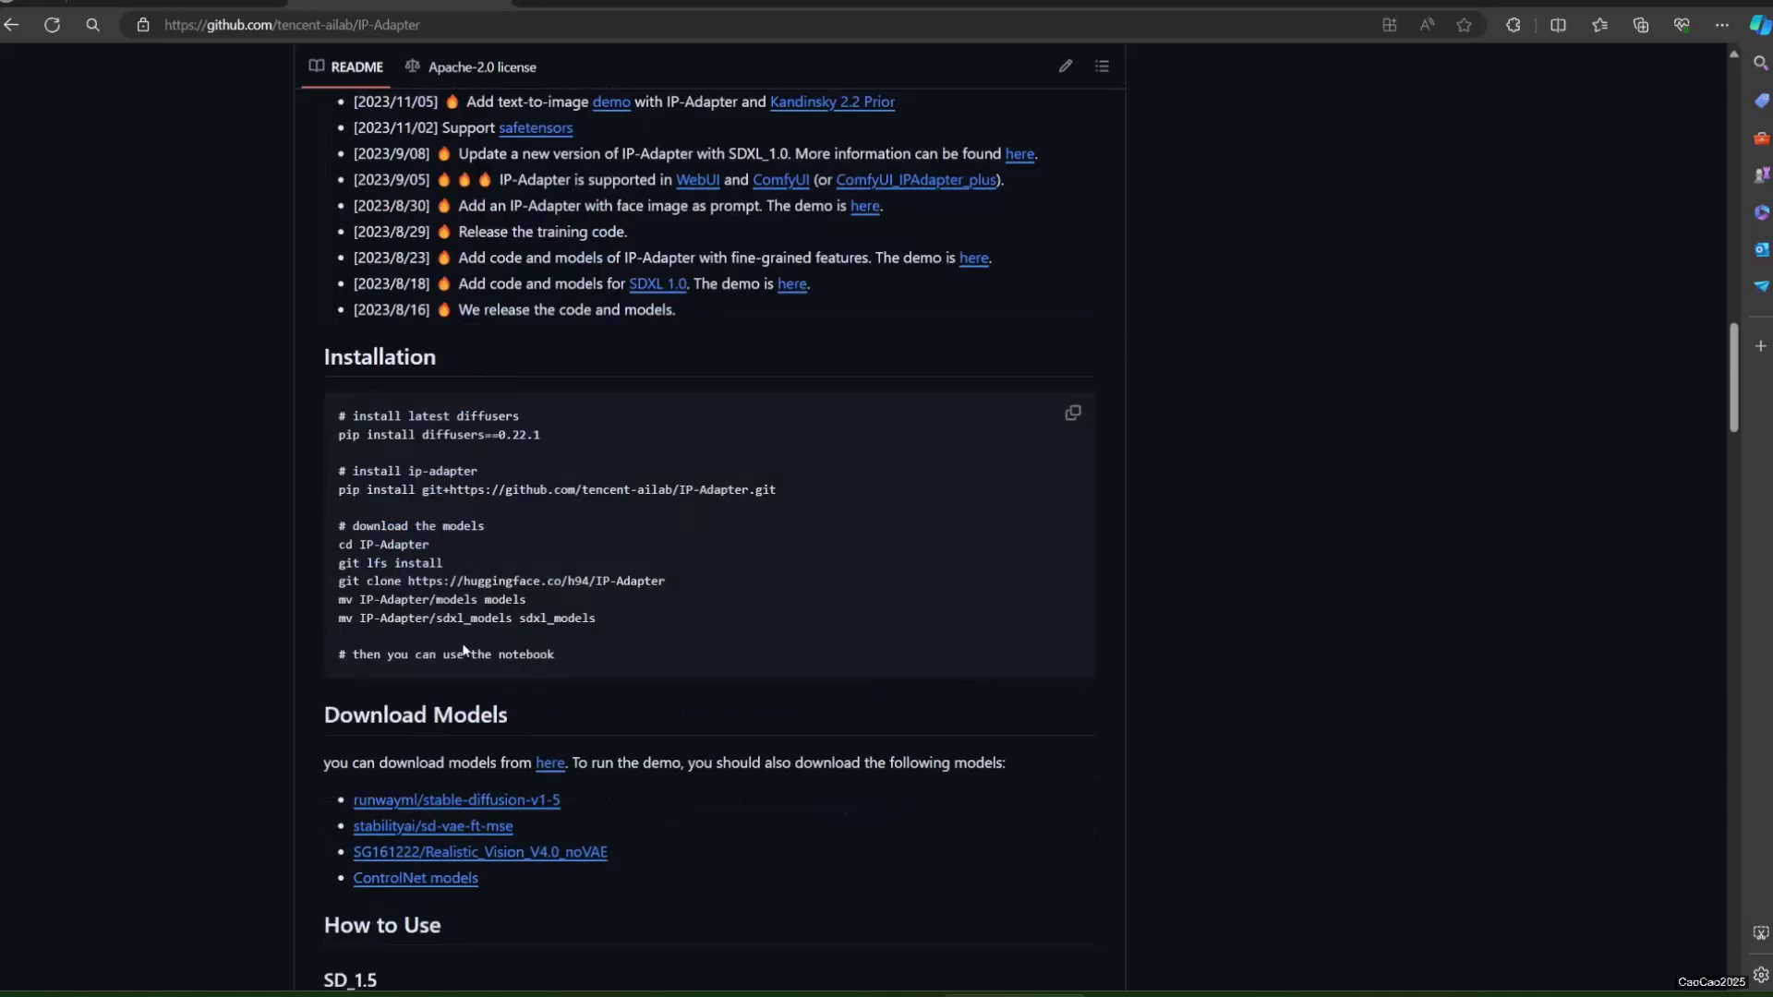
pyautogui.rightClick(551, 772)
pyautogui.click(628, 459)
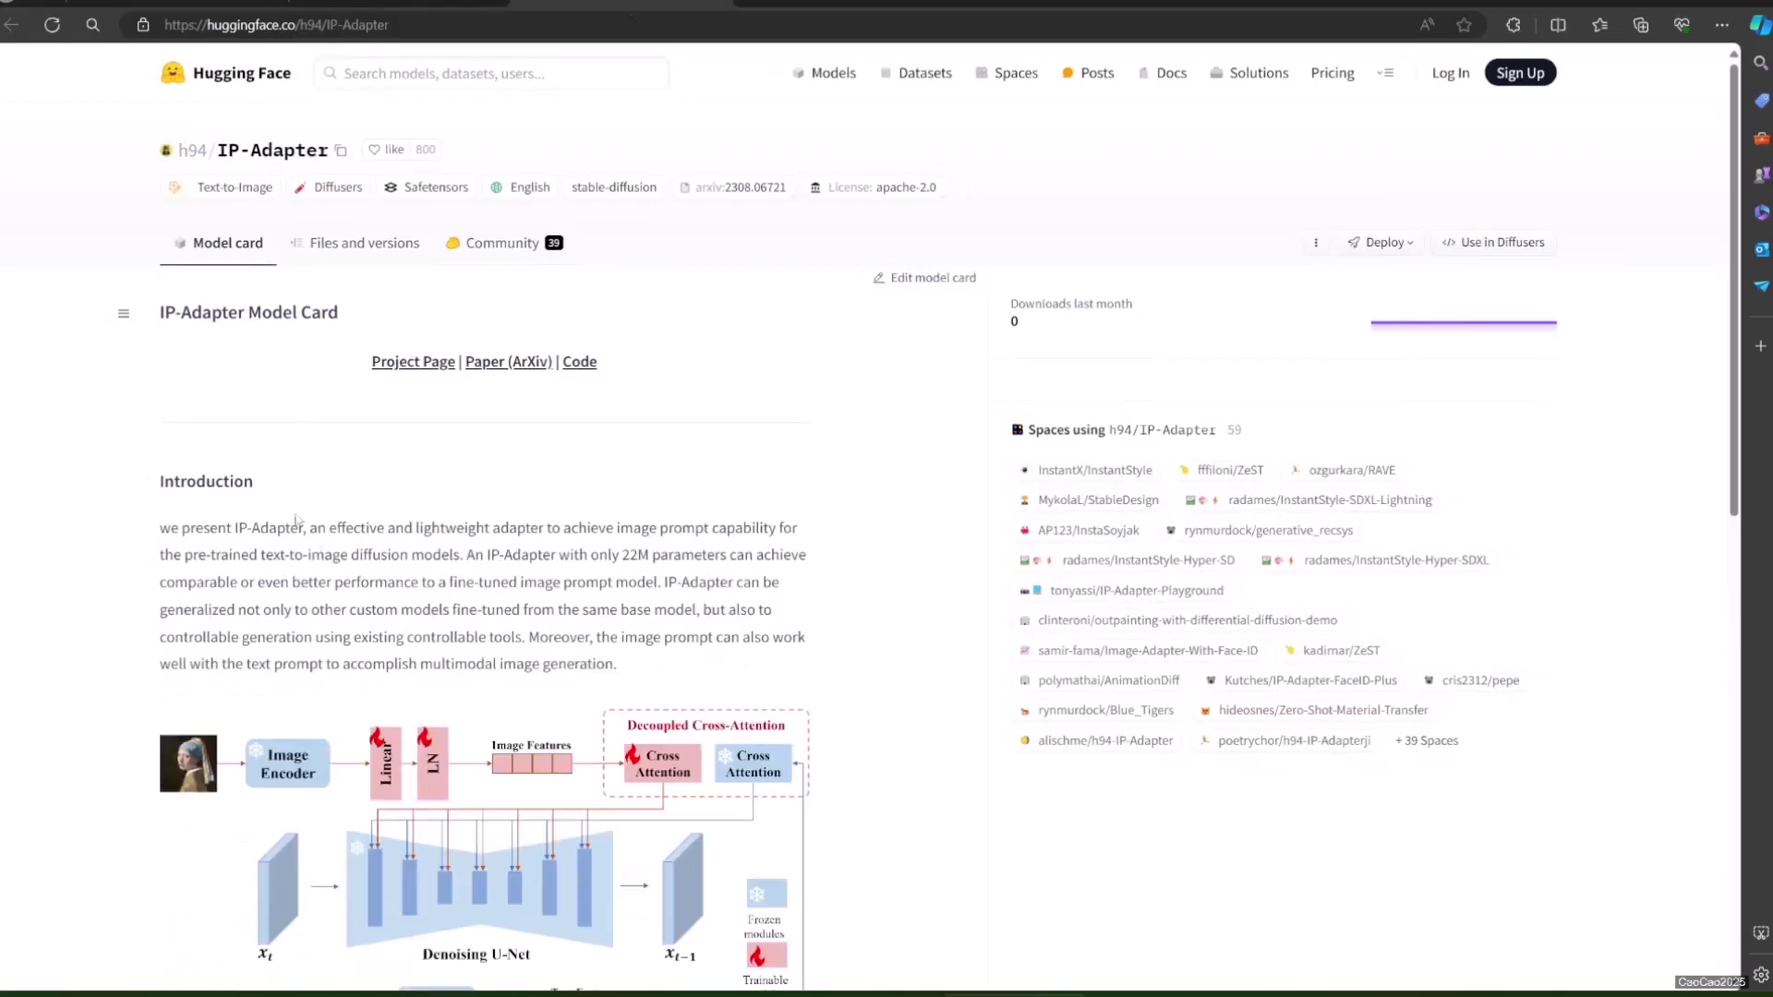
# - Open the models folder in the Hugging Face h94/IP-Adapter repository, and select ip-adapter_sd15_vit-G.safetensors in the local webui ControlNet models folder
pyautogui.scroll(-2, 296, 520)
pyautogui.scroll(2, 296, 519)
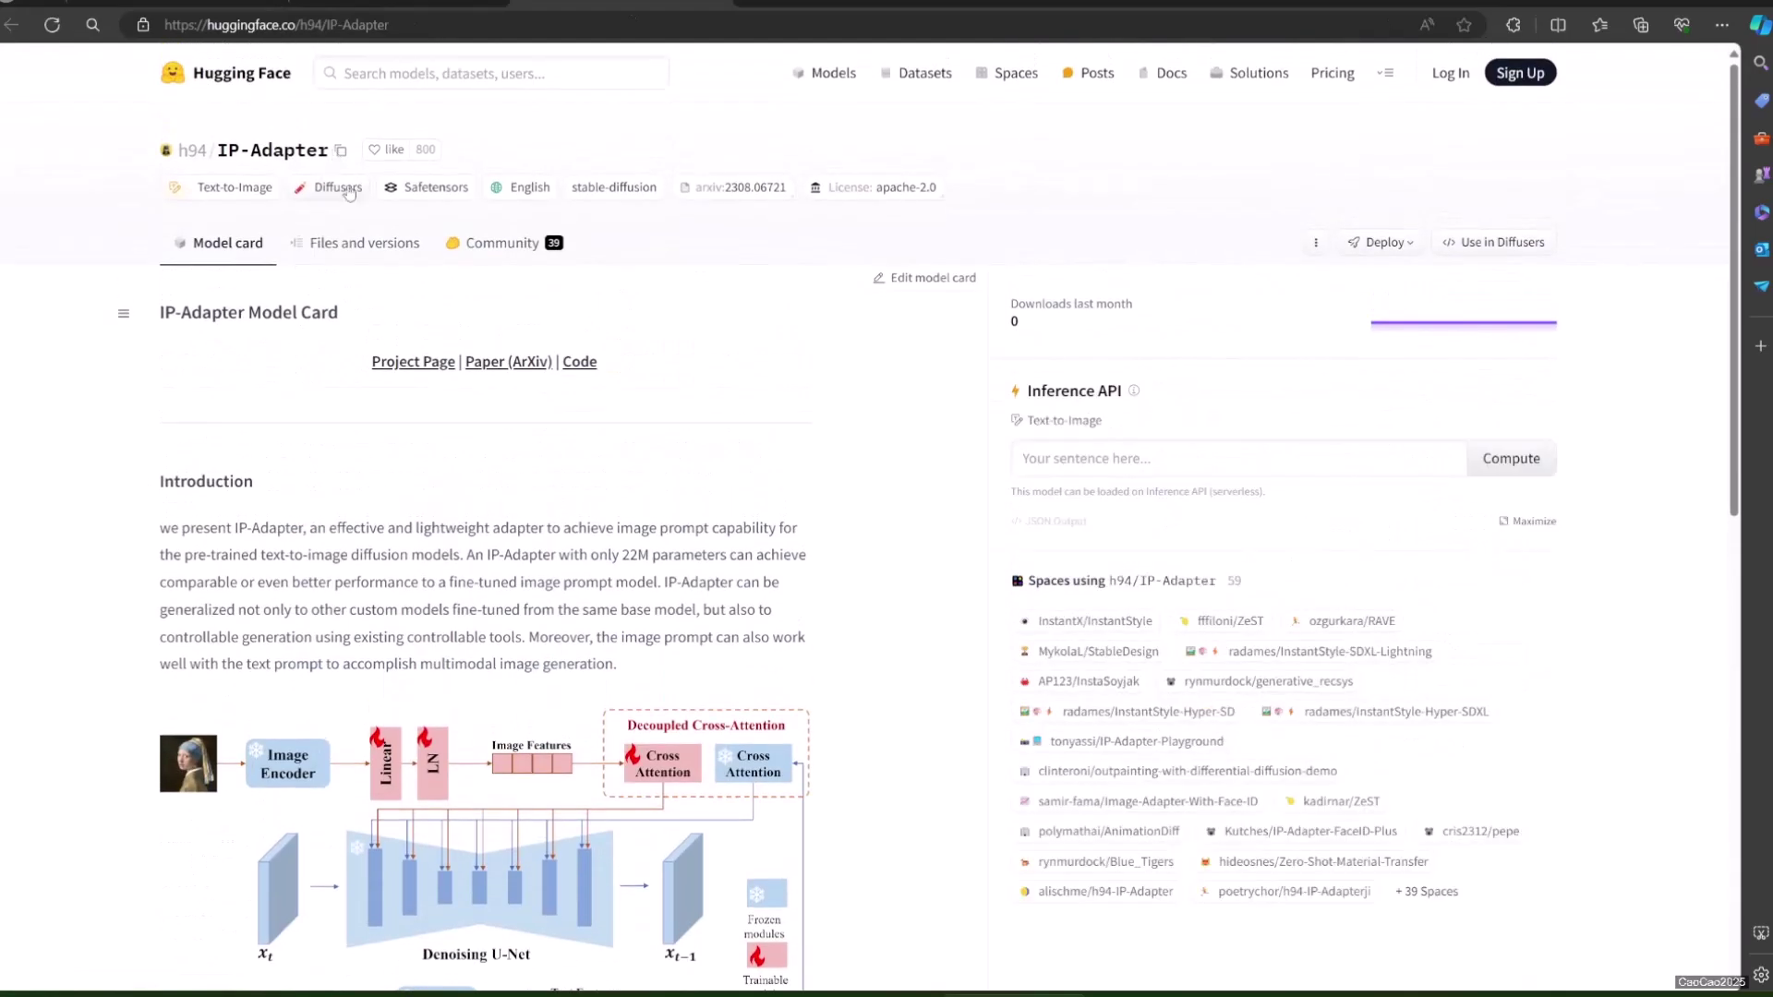
pyautogui.click(343, 254)
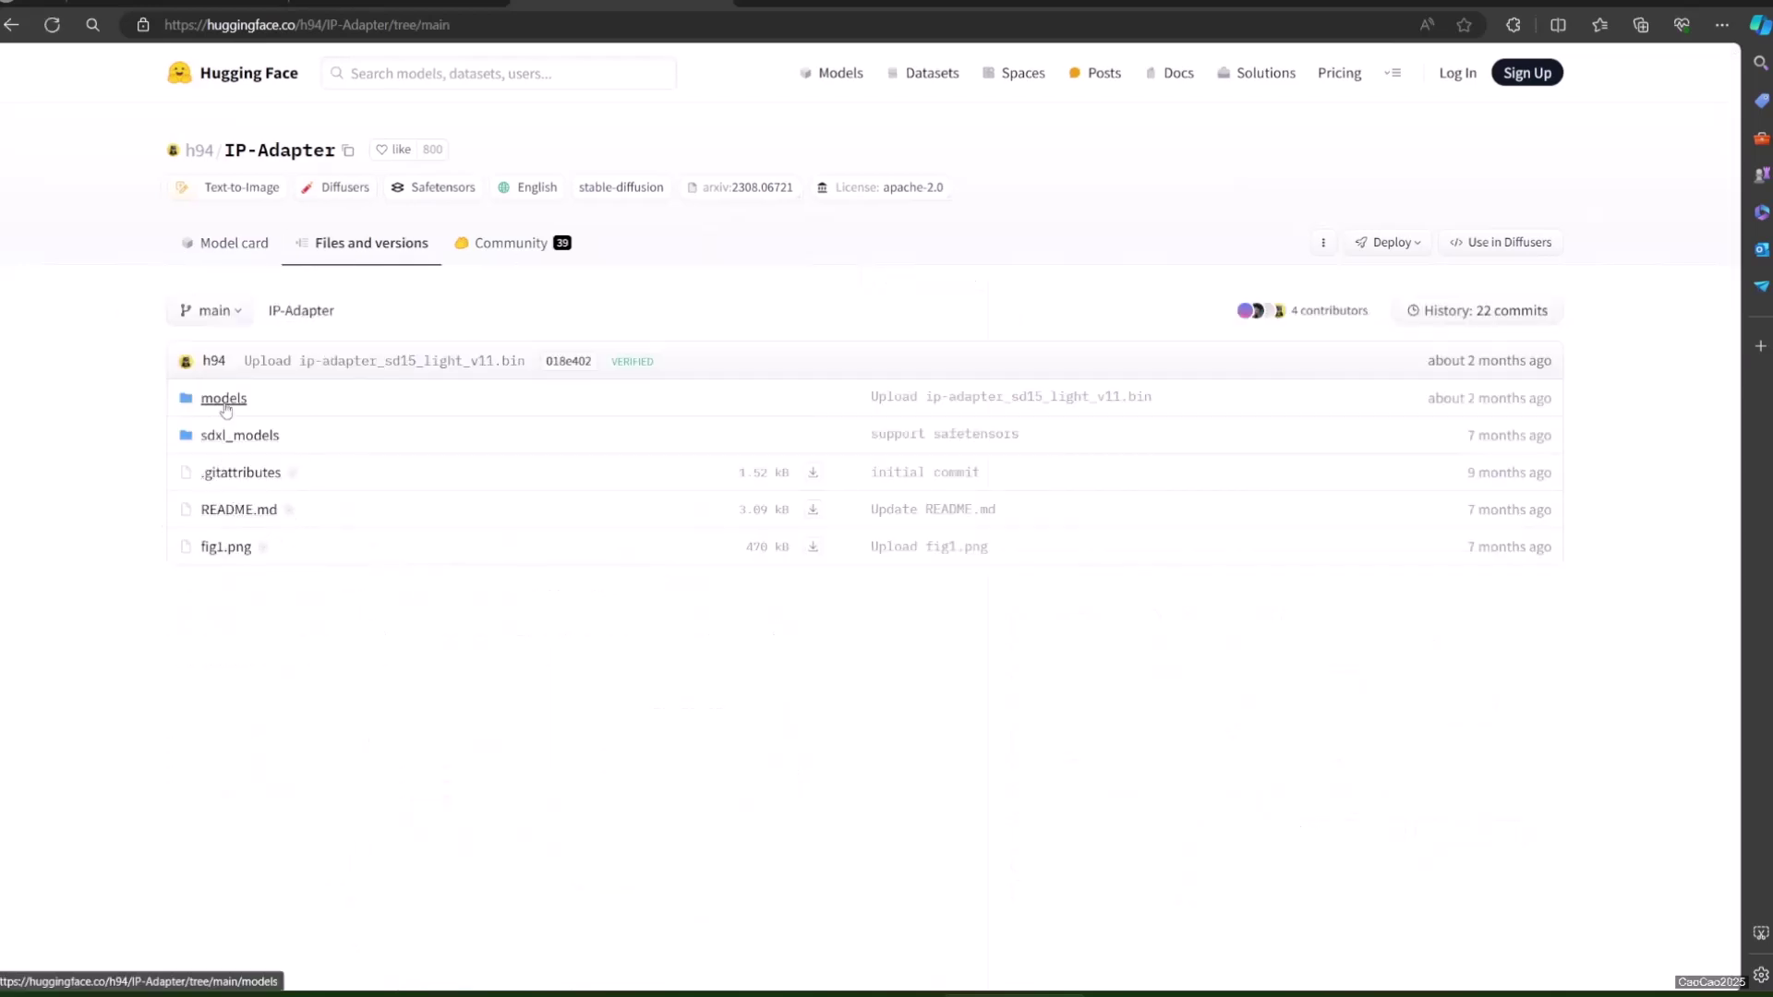
pyautogui.click(234, 408)
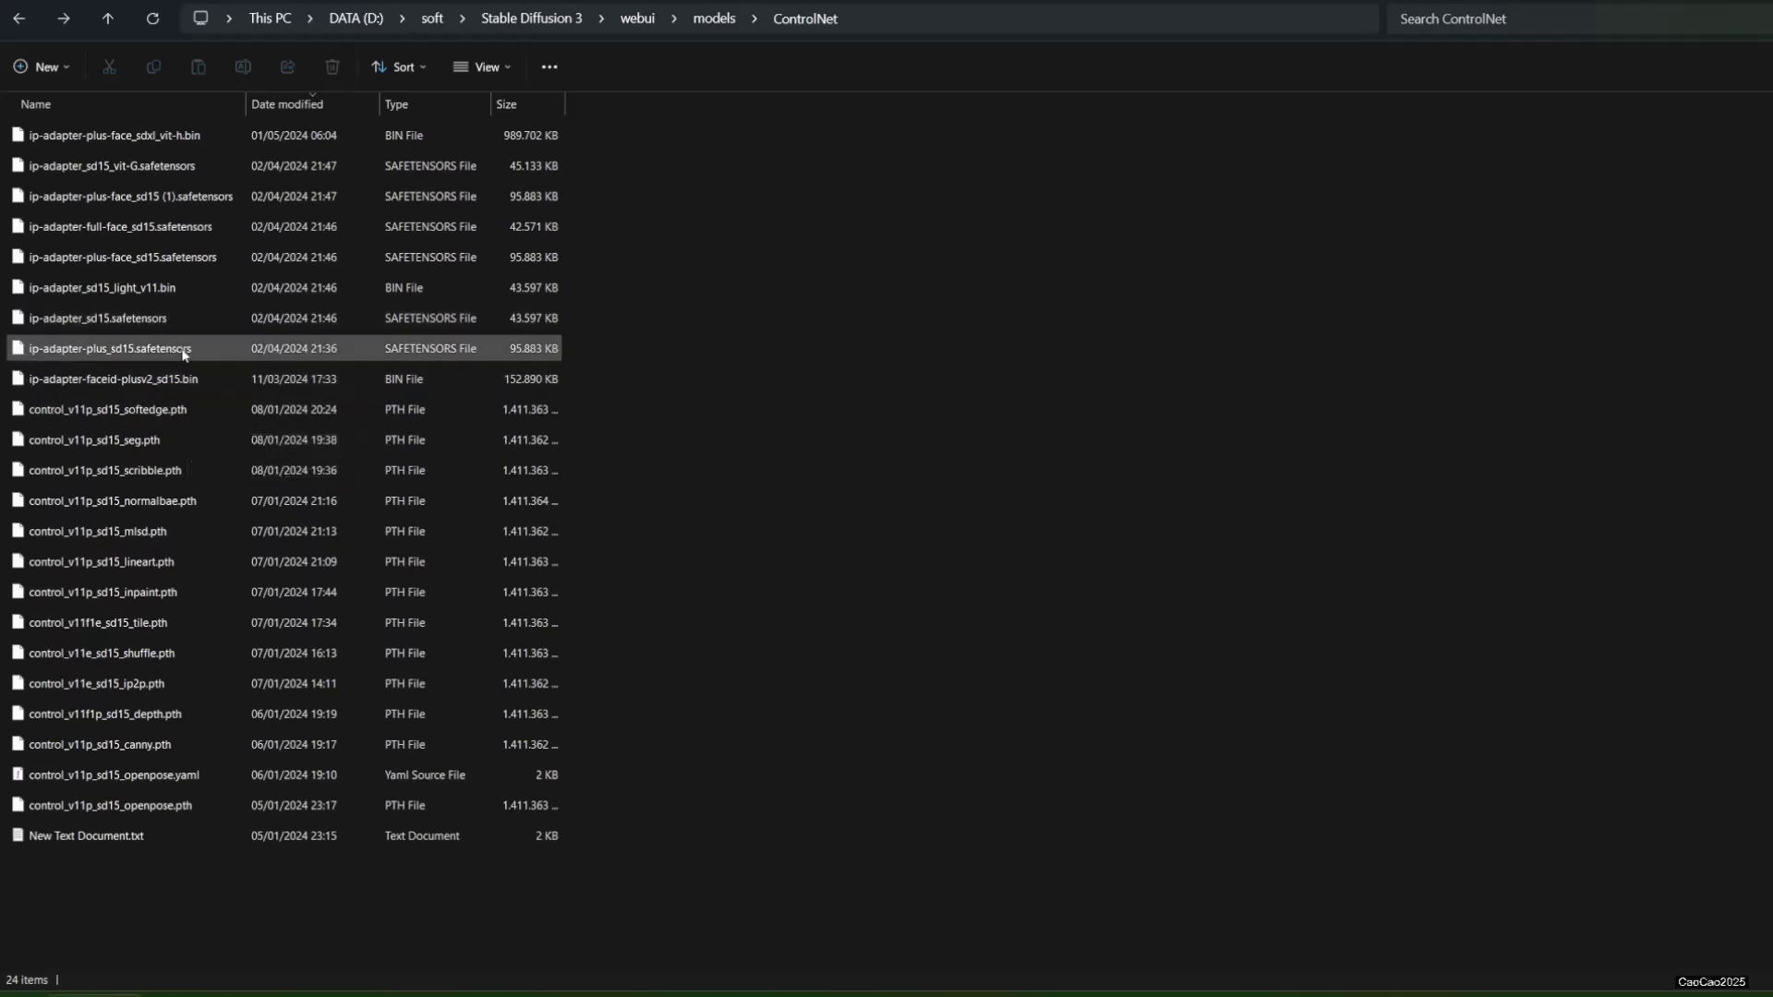
pyautogui.click(166, 172)
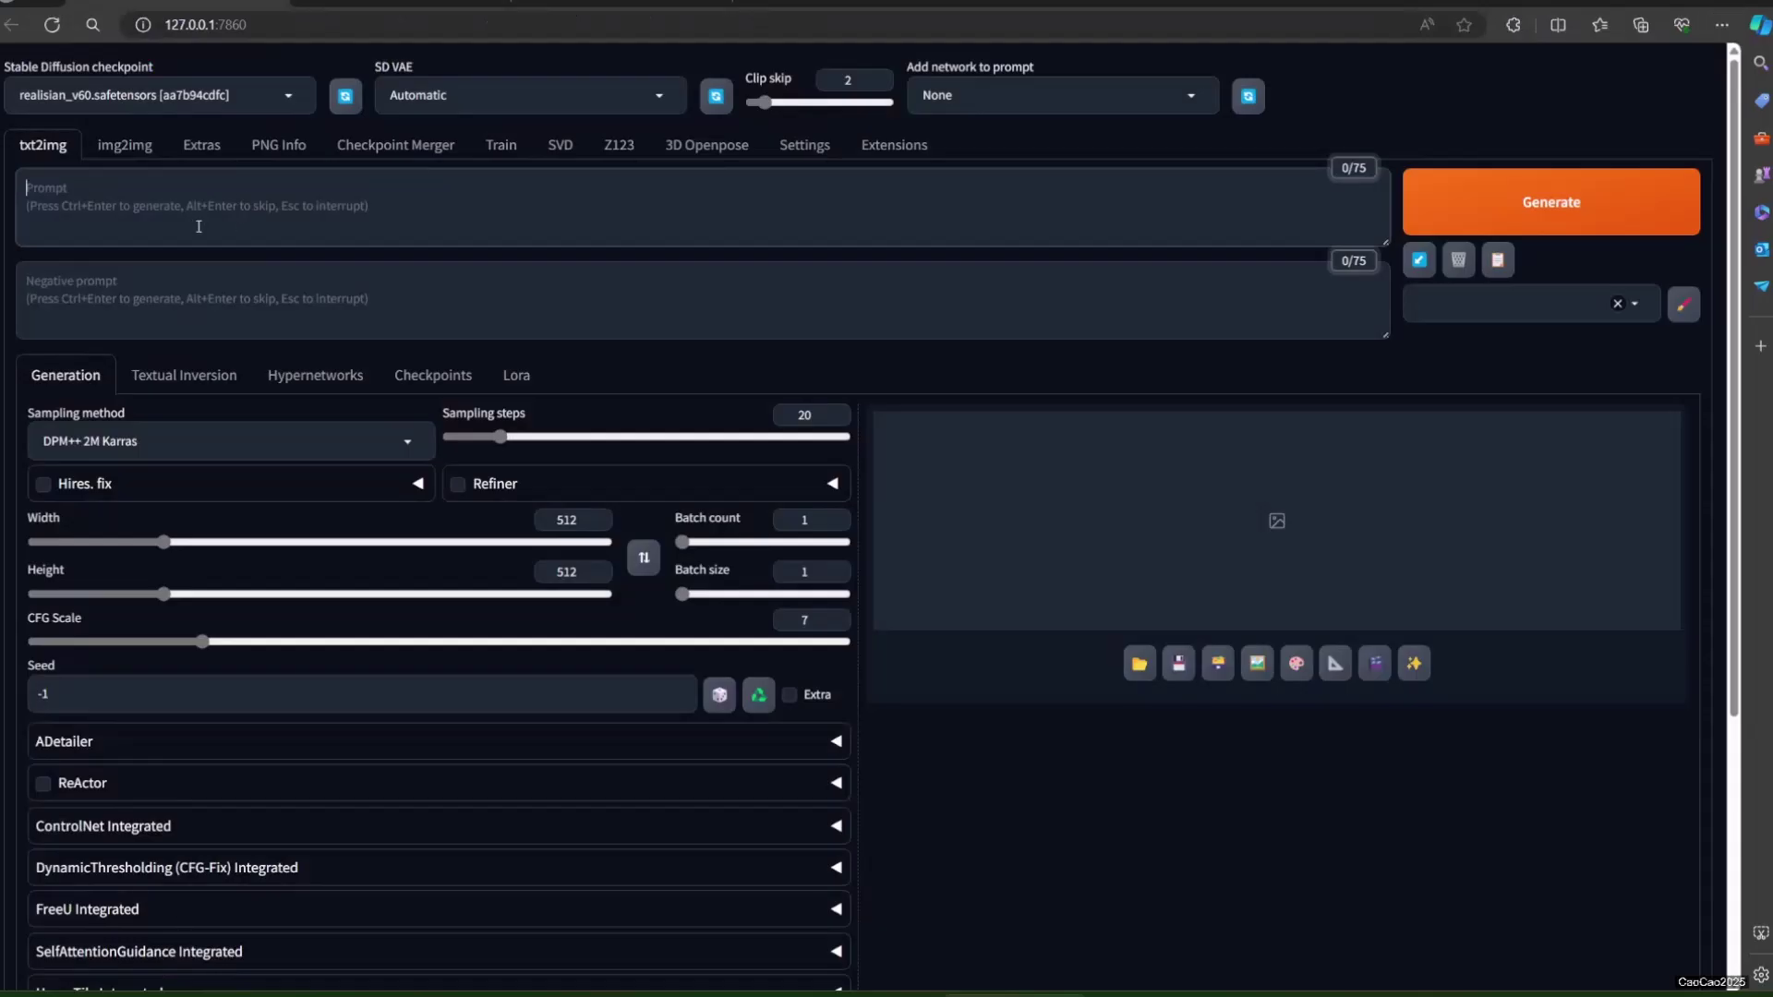
# - Expand the ControlNet Integrated section on the txt2img page and enable ControlNet Unit 0
pyautogui.click(293, 190)
pyautogui.scroll(-2, 402, 196)
pyautogui.click(103, 687)
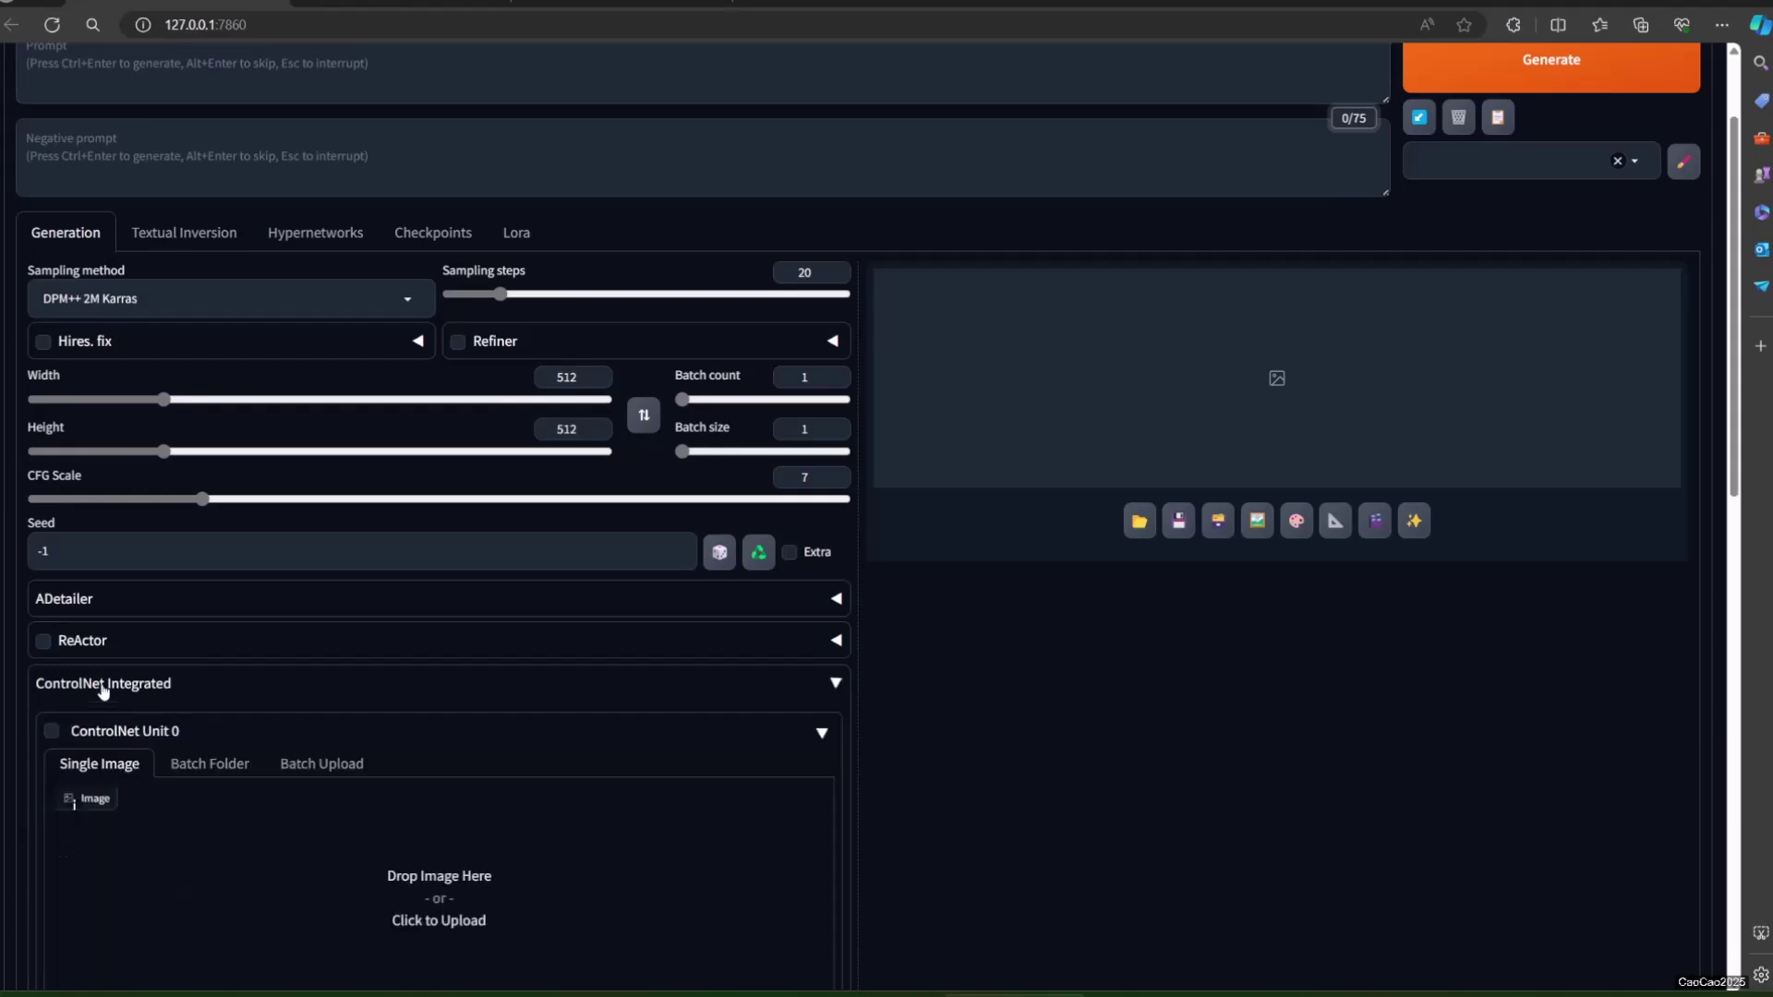
pyautogui.scroll(-3, 103, 692)
pyautogui.click(98, 446)
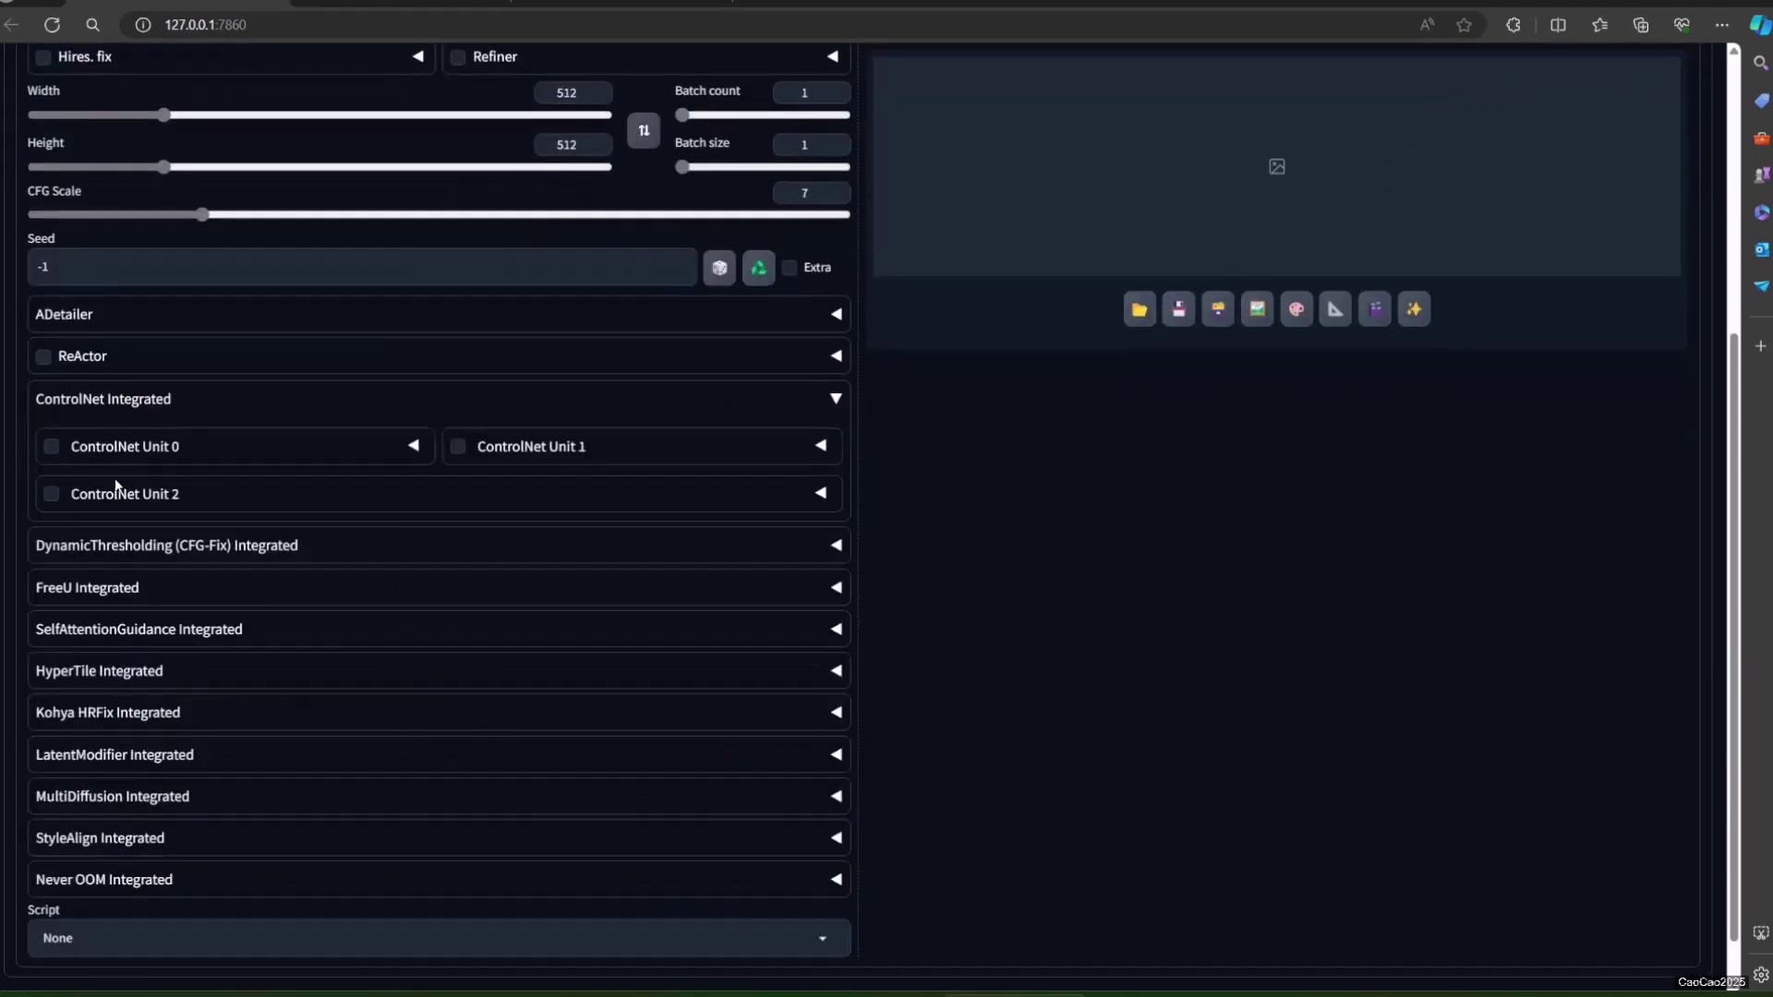
pyautogui.click(84, 400)
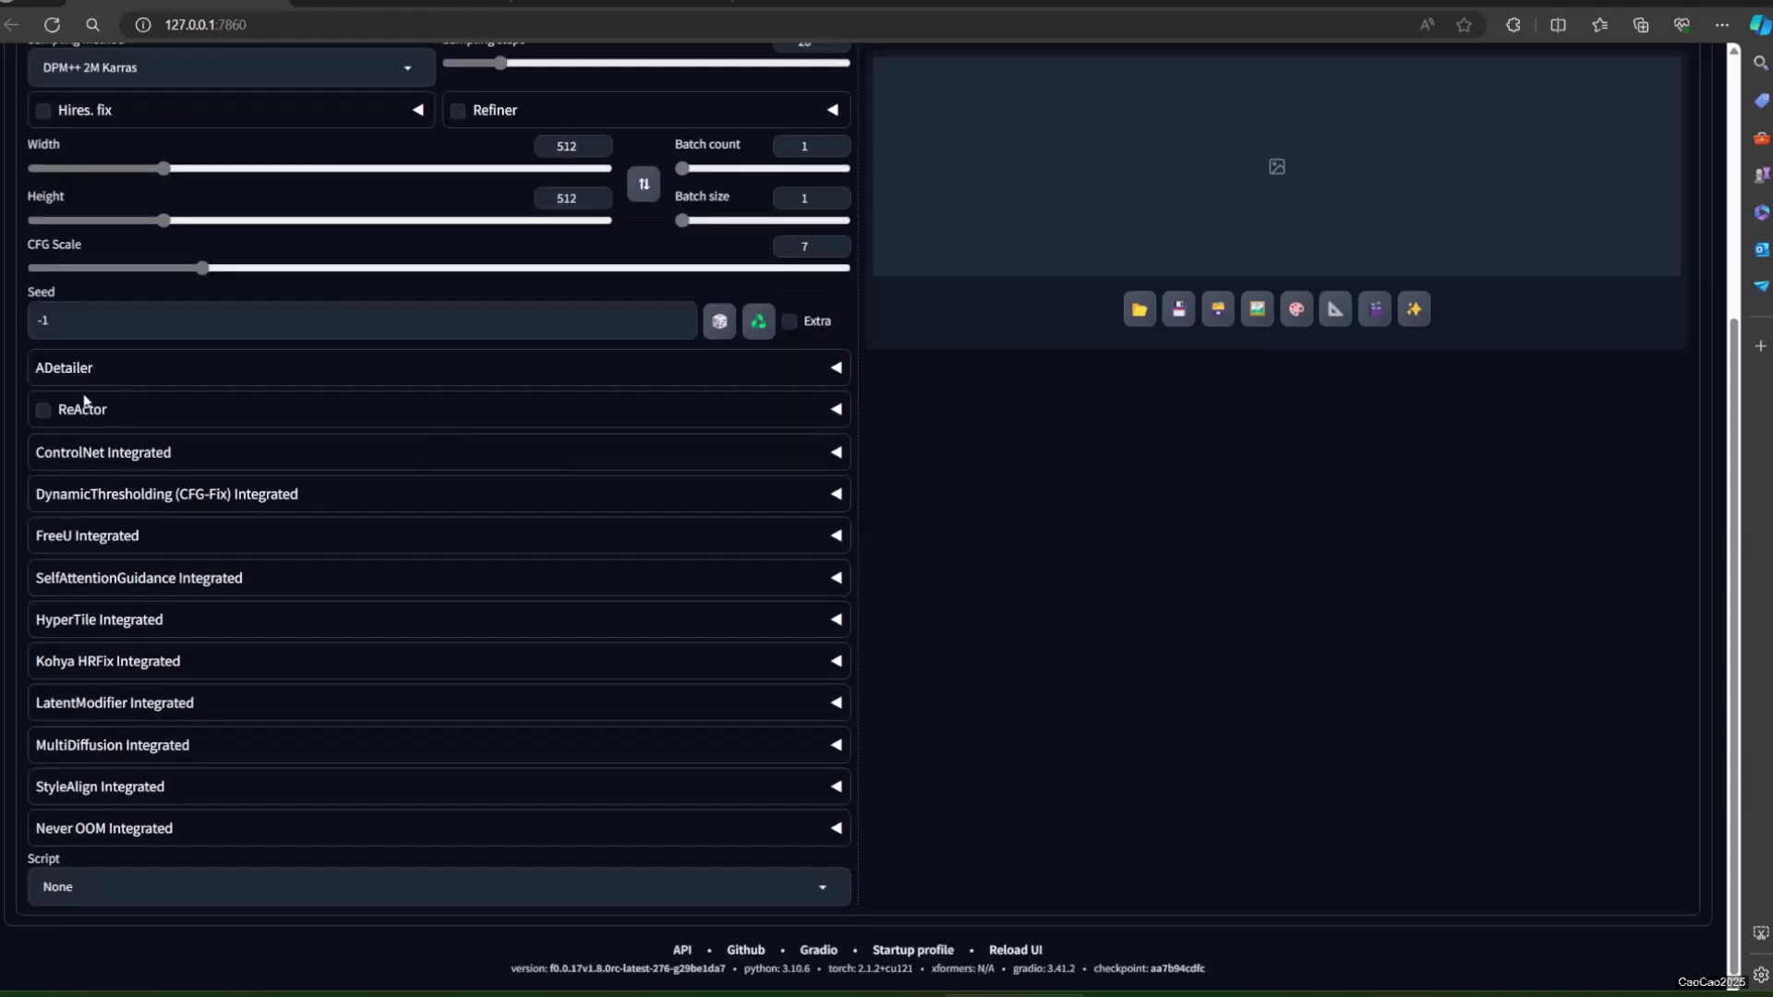
pyautogui.click(88, 452)
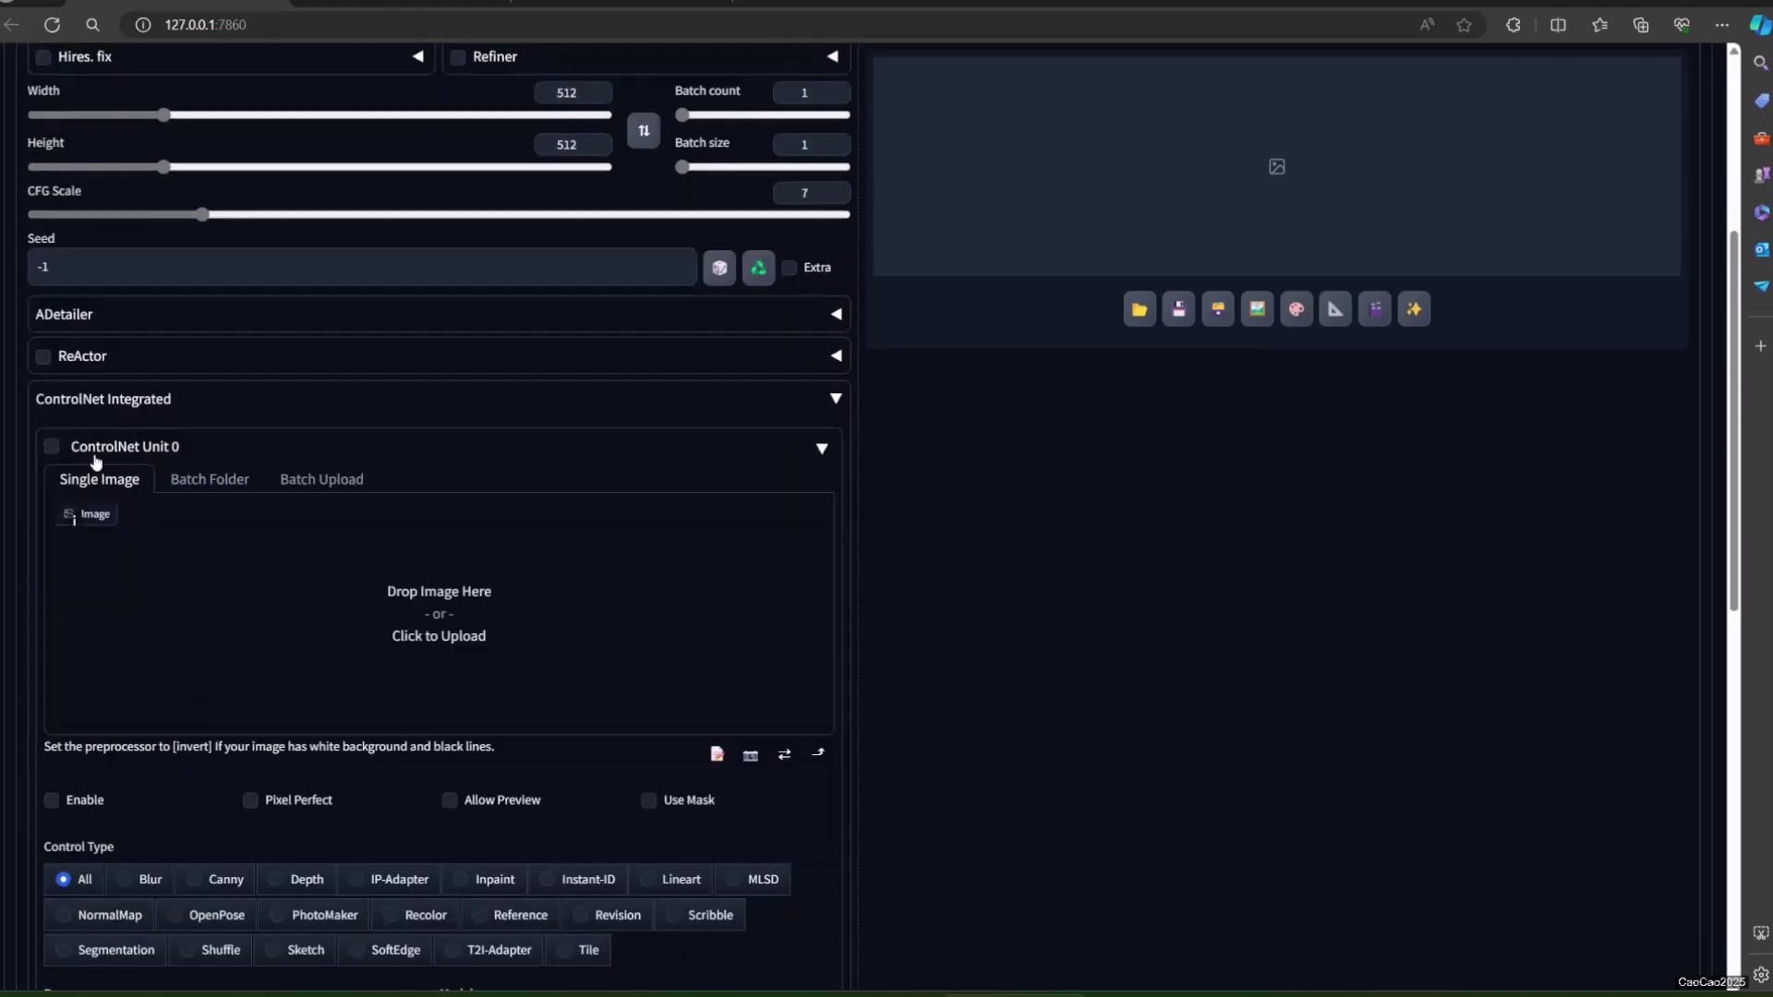
pyautogui.click(52, 799)
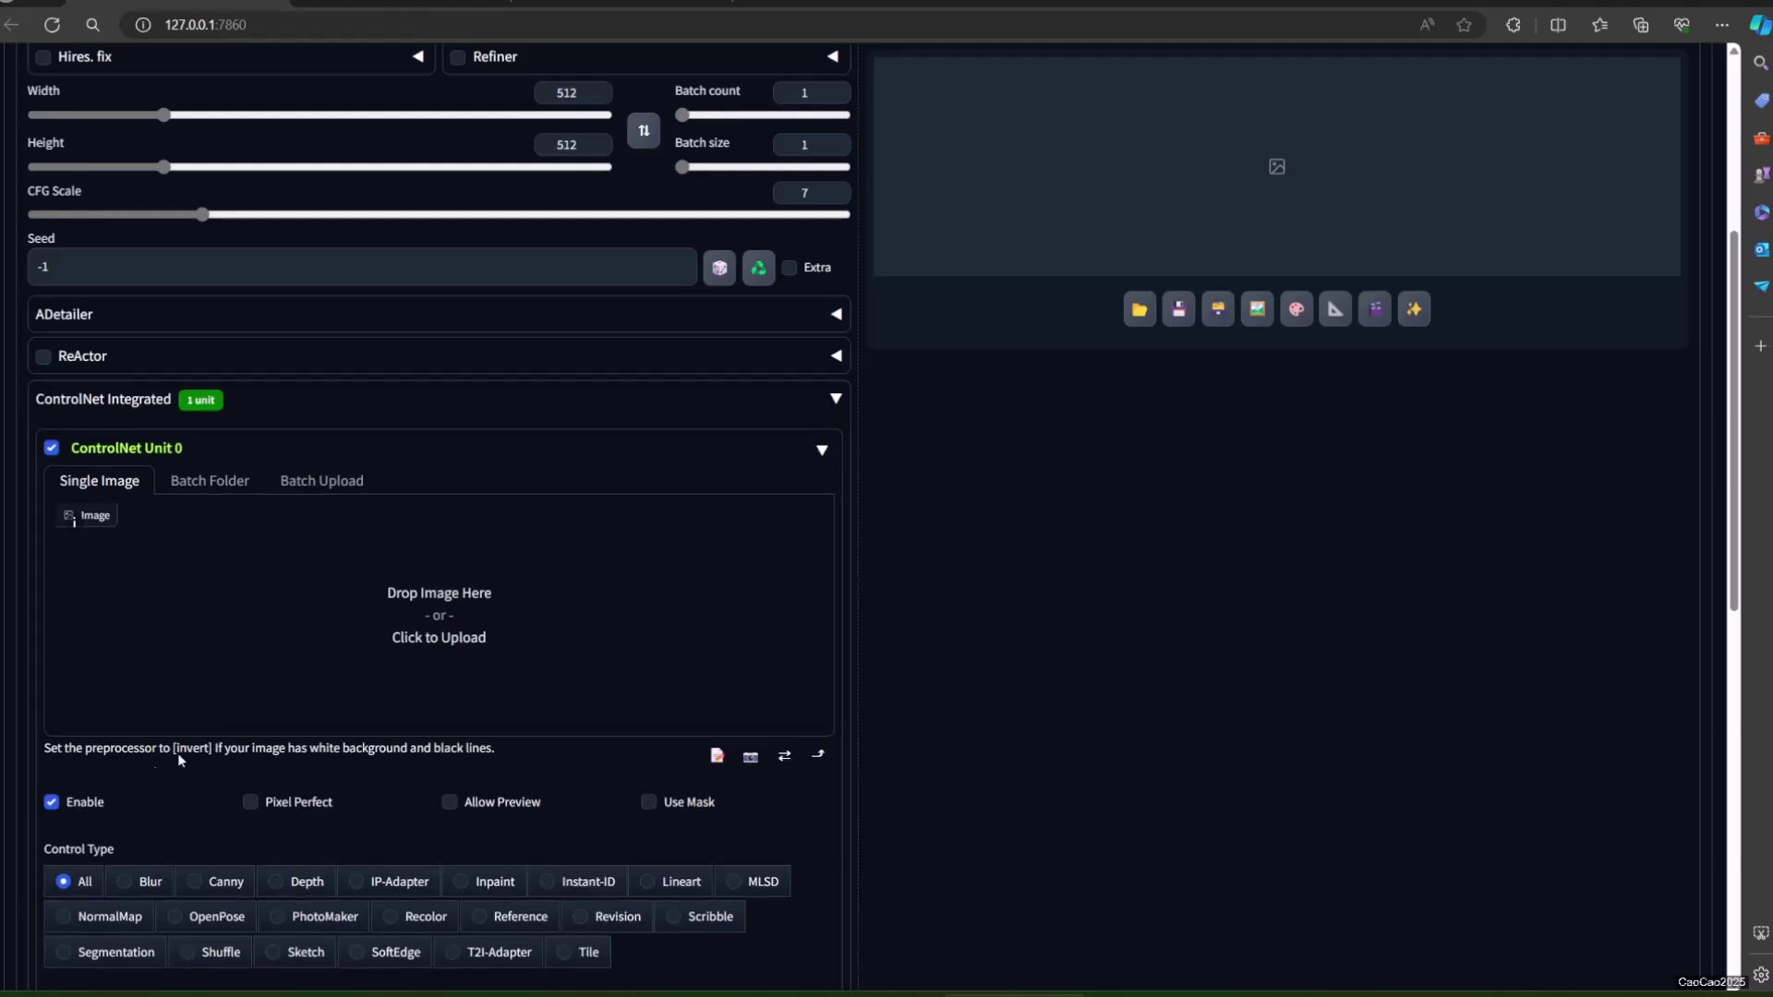
# - Set the ControlNet Unit 0 preprocessor to CLIP-ViT-bigG (IPAdapter) and open the list of ControlNet models
pyautogui.scroll(-2, 289, 677)
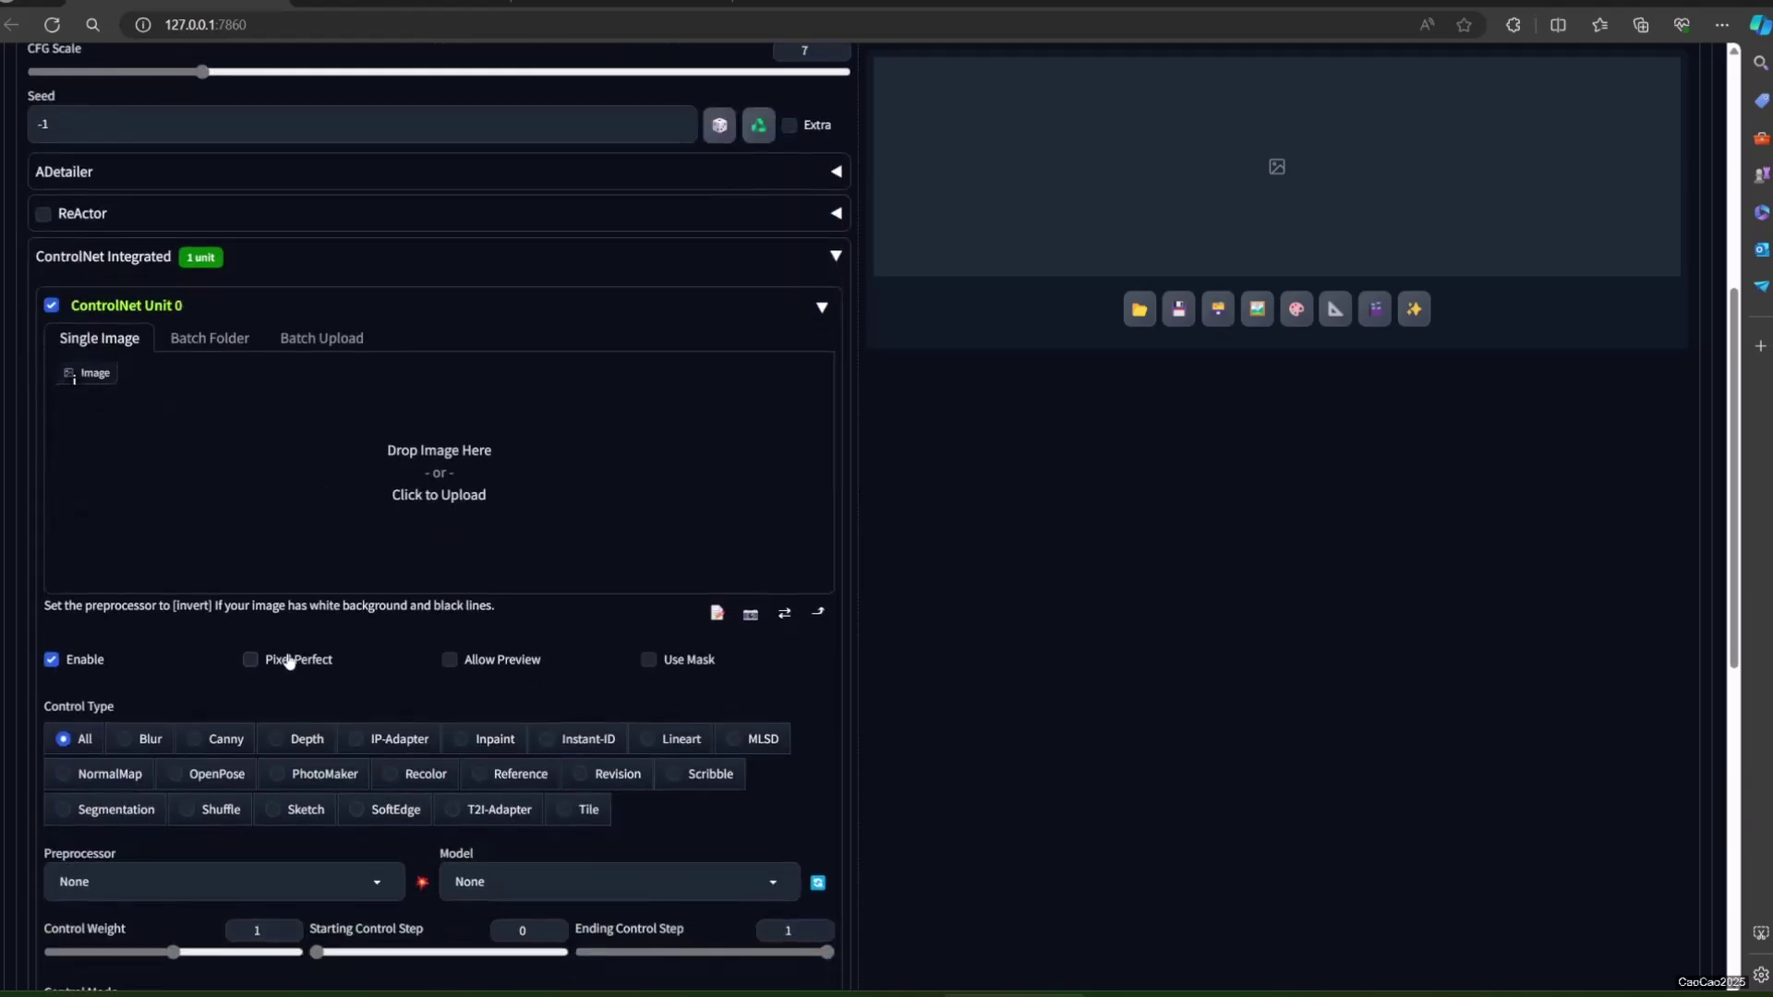
pyautogui.scroll(-3, 283, 693)
pyautogui.scroll(-1, 283, 699)
pyautogui.click(272, 596)
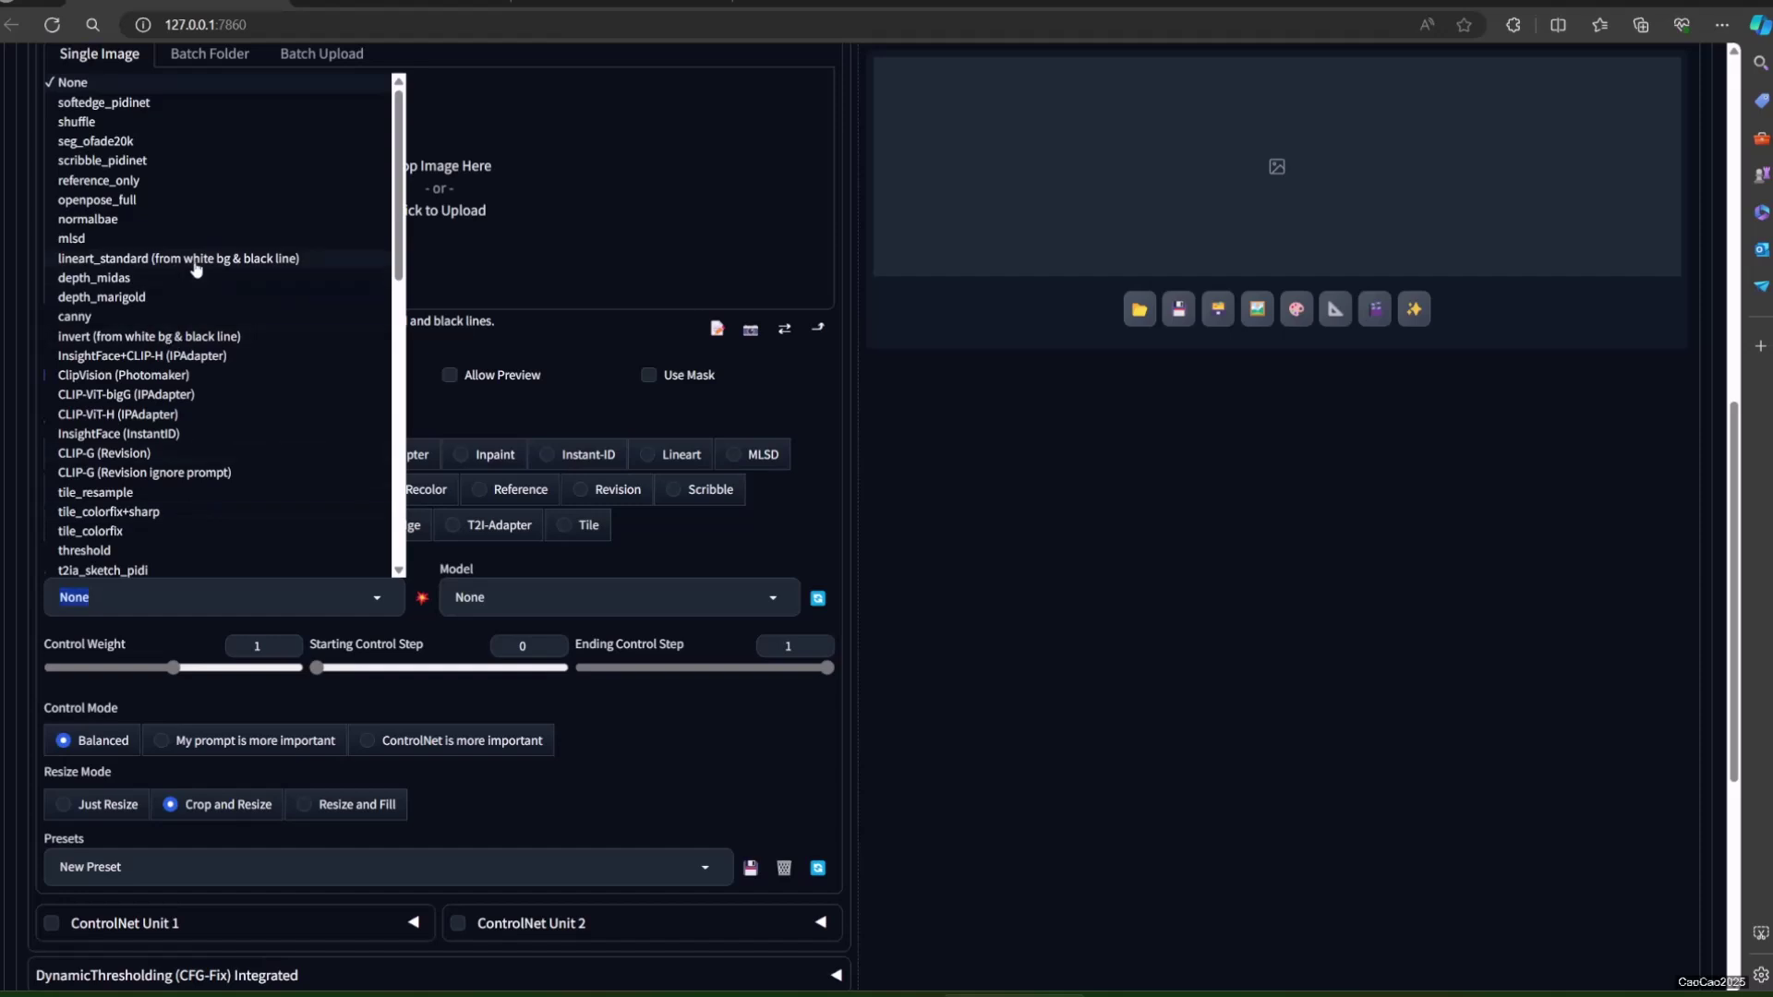
pyautogui.write('clip')
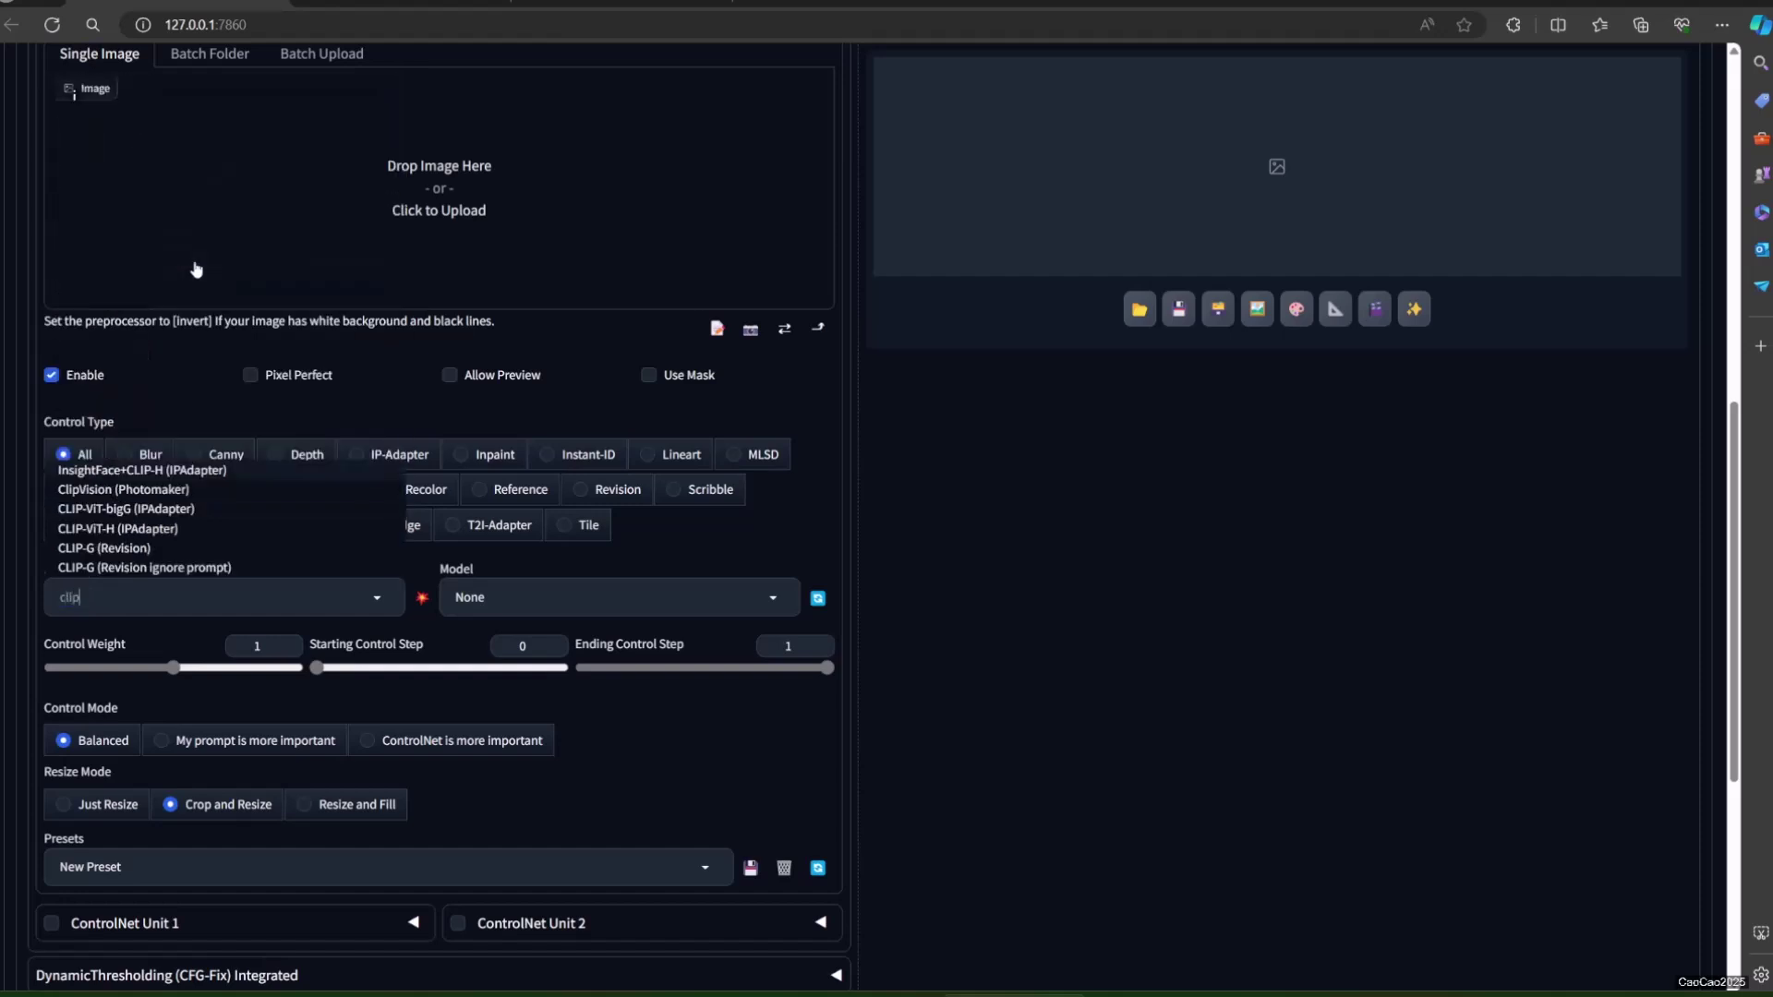
pyautogui.click(166, 508)
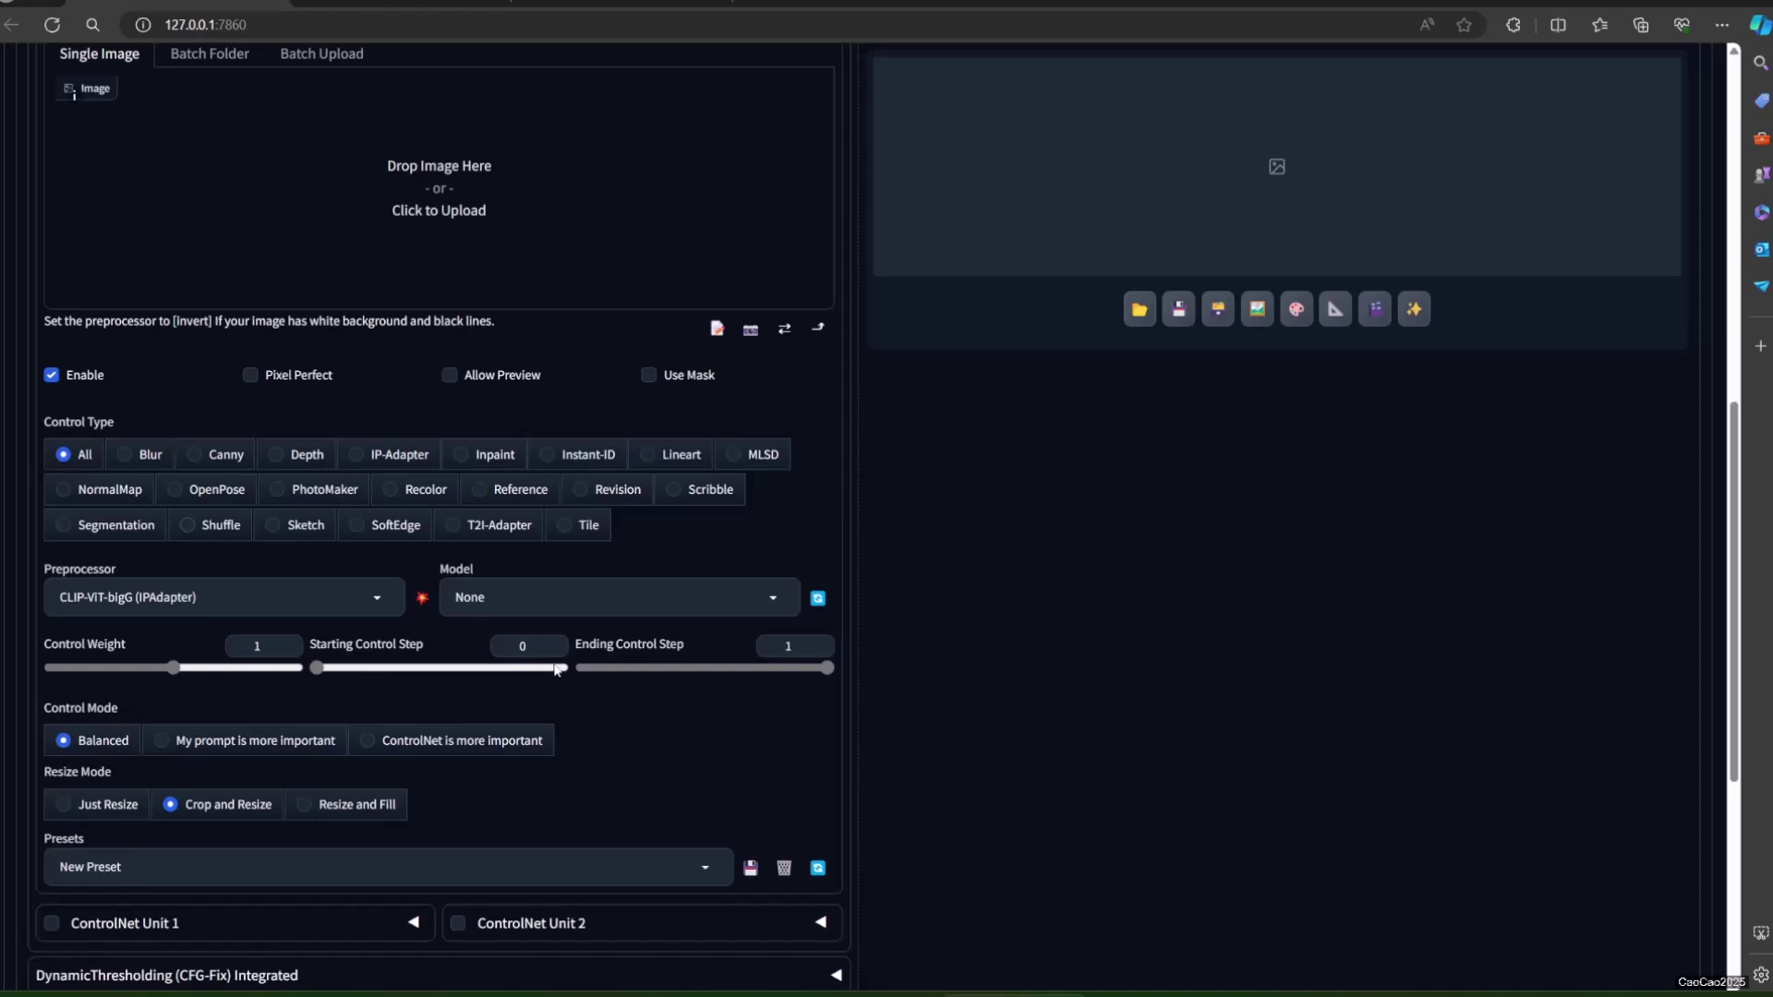
pyautogui.click(628, 598)
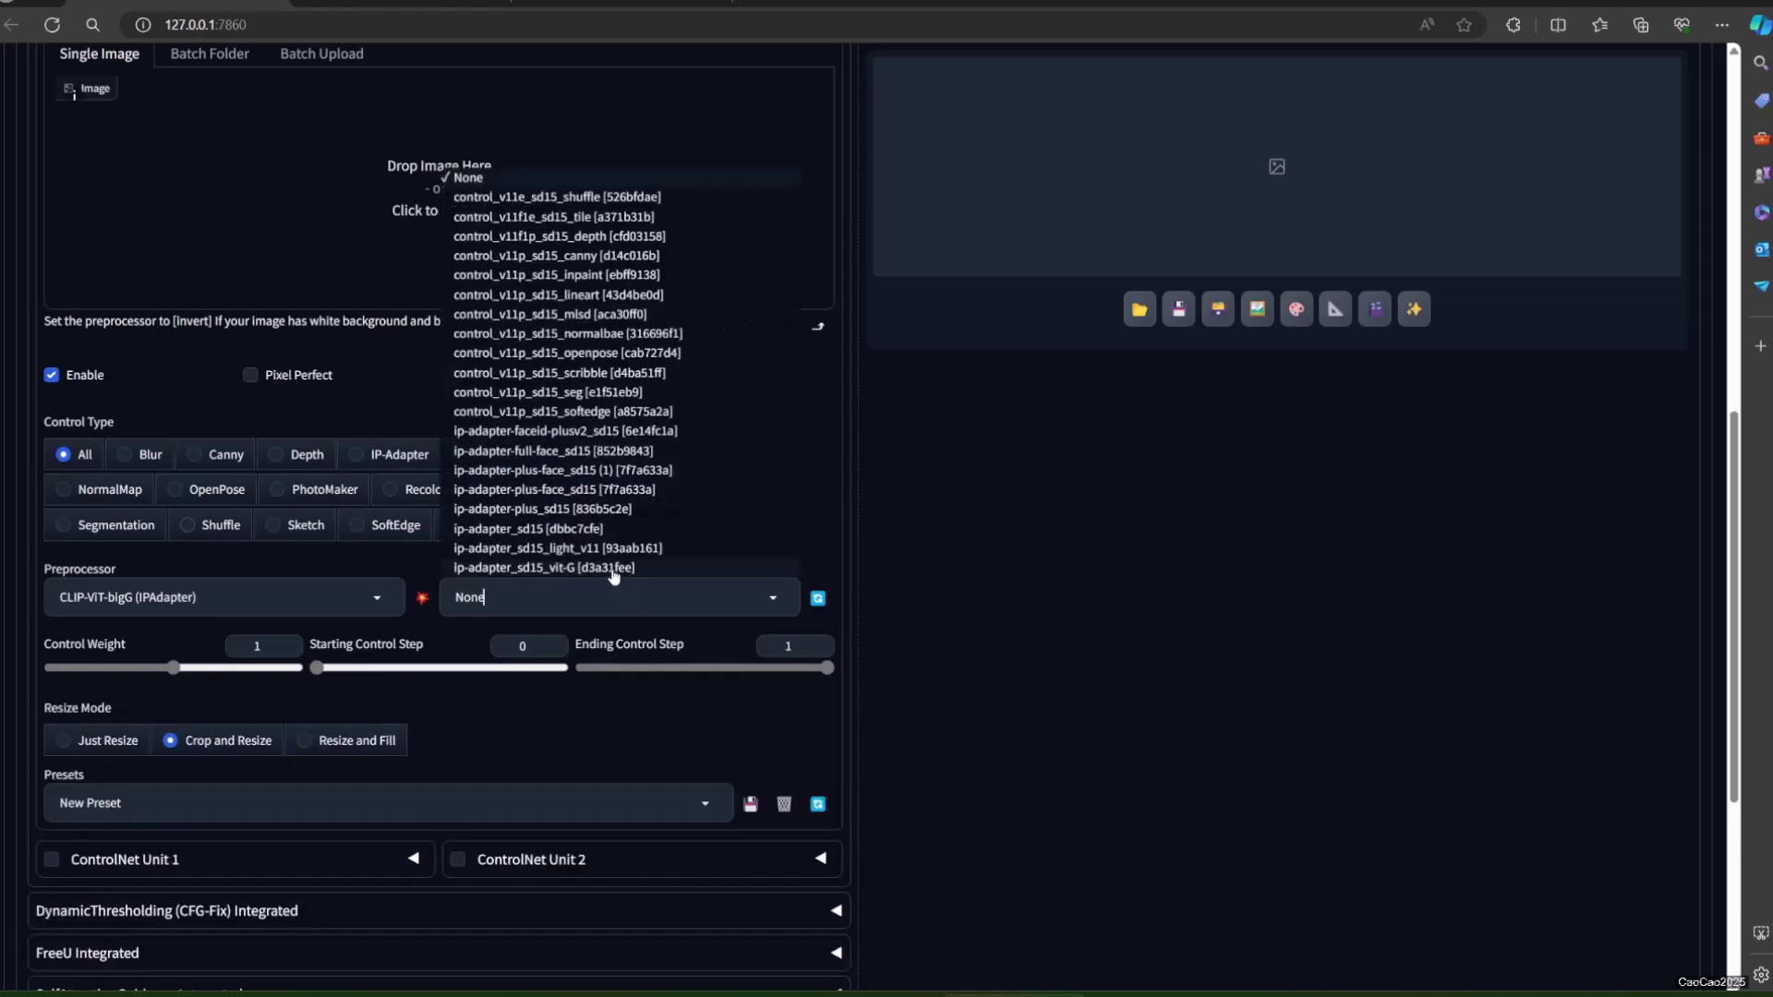
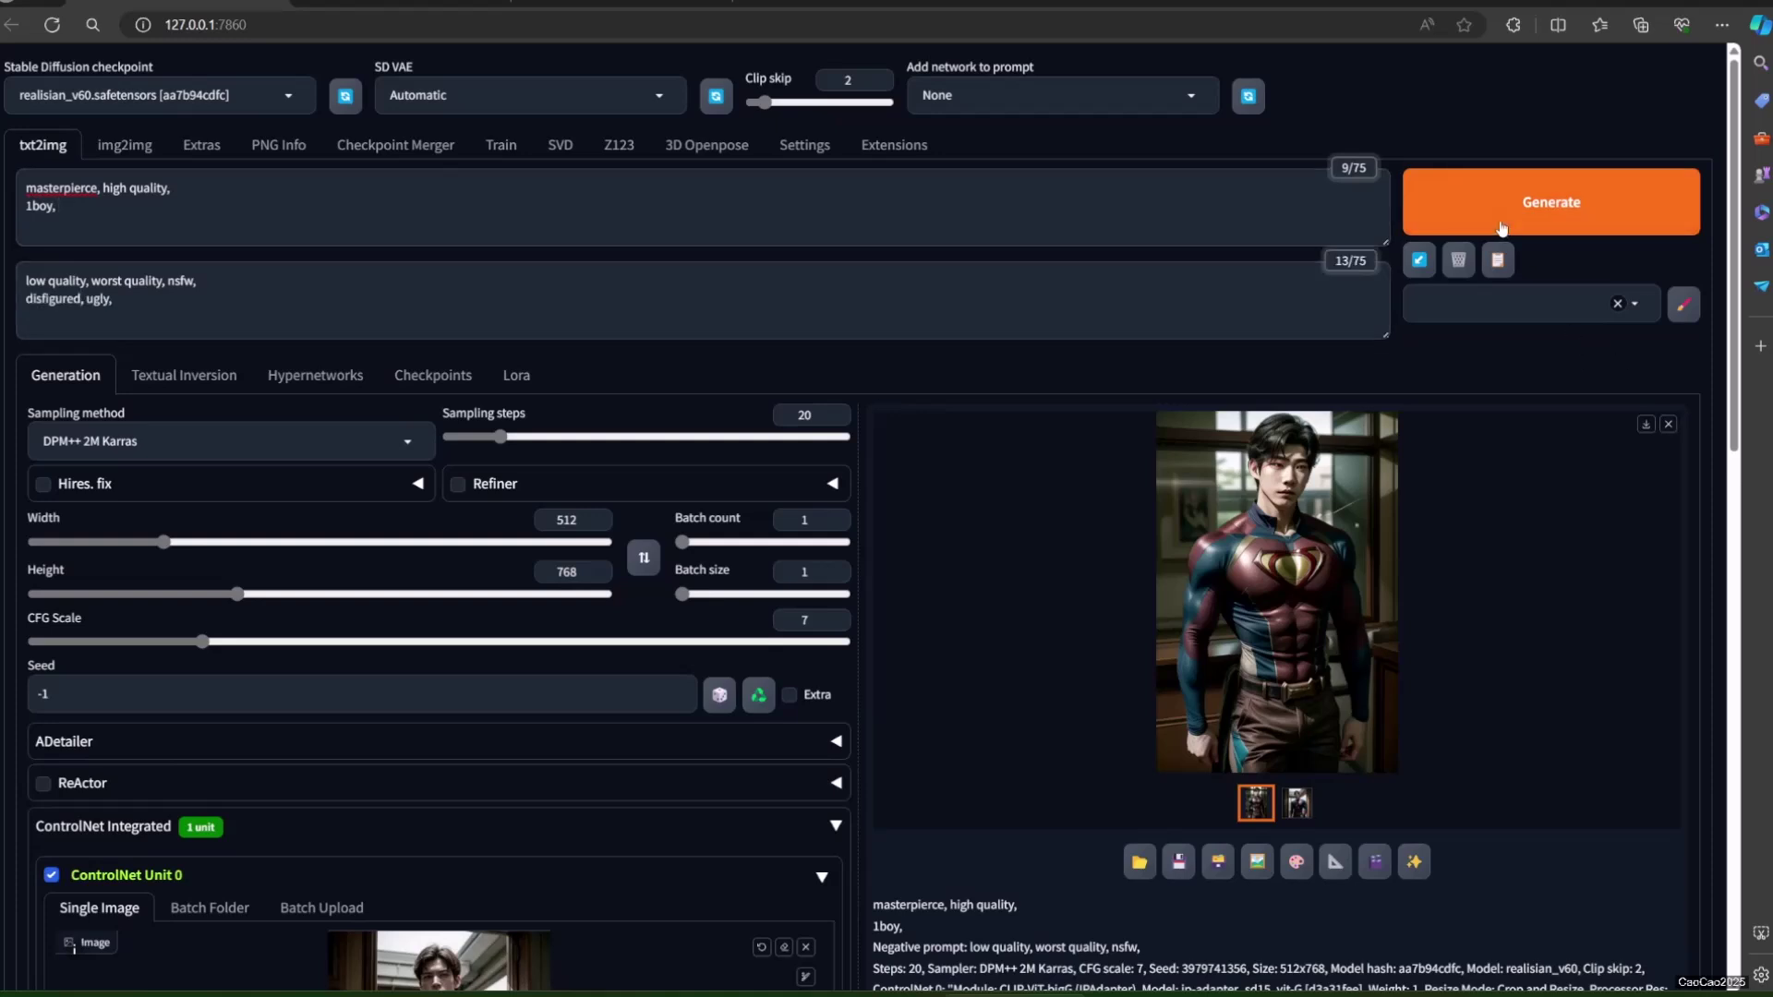
# - Generate a 512 x 768 image with the 1boy prompt and the superhero reference, and view it at full size
pyautogui.click(1551, 201)
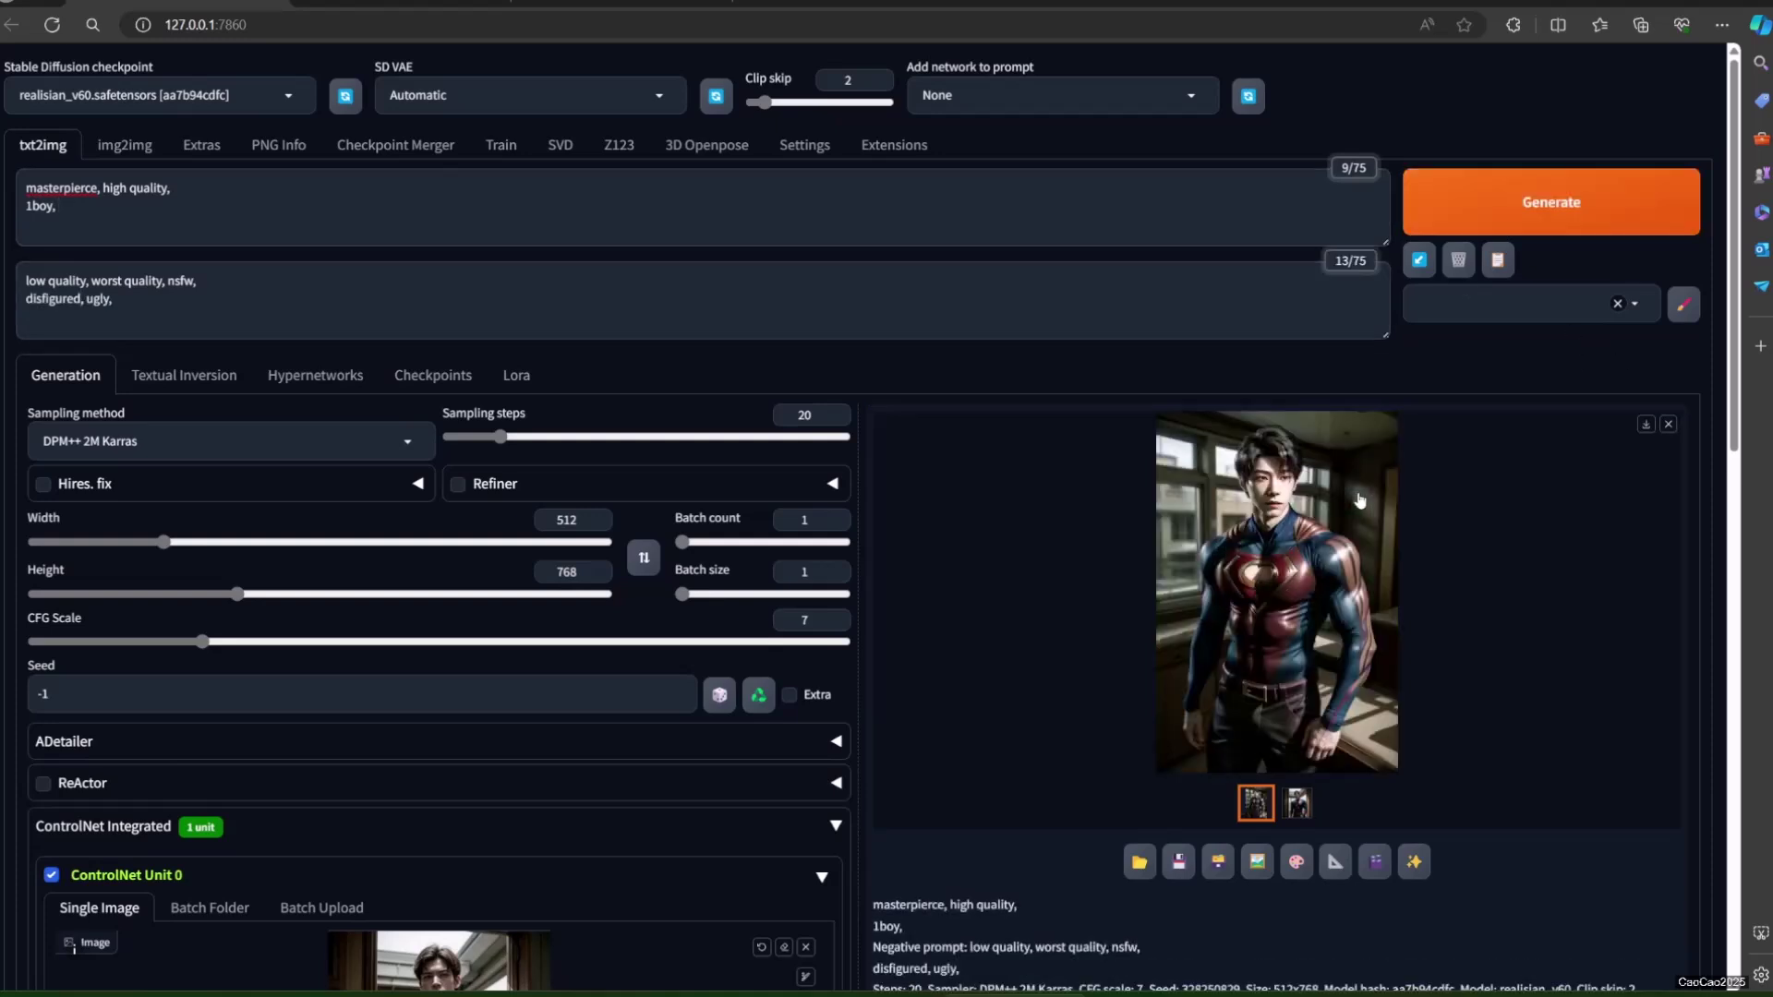
pyautogui.click(1359, 500)
pyautogui.click(1448, 557)
# - Compare the generated superhero image with the second gallery image and enlarge the generated one again
pyautogui.click(1294, 806)
pyautogui.click(1261, 801)
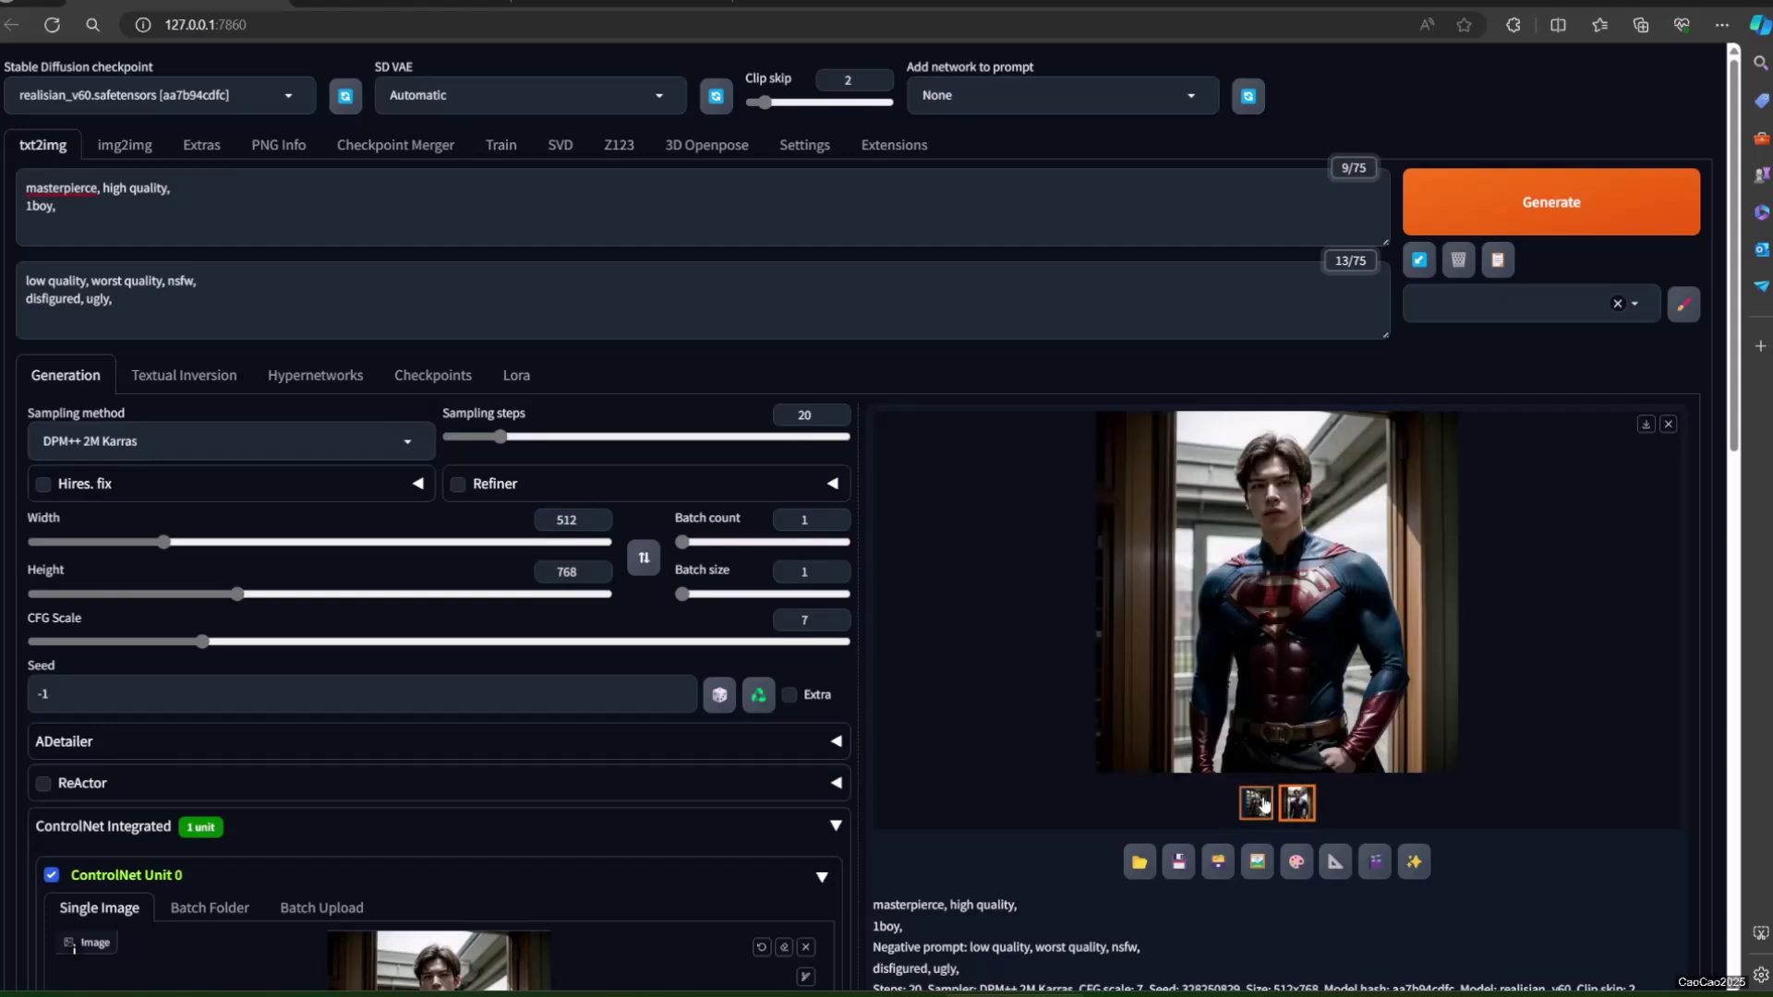
pyautogui.click(1333, 678)
pyautogui.click(1463, 674)
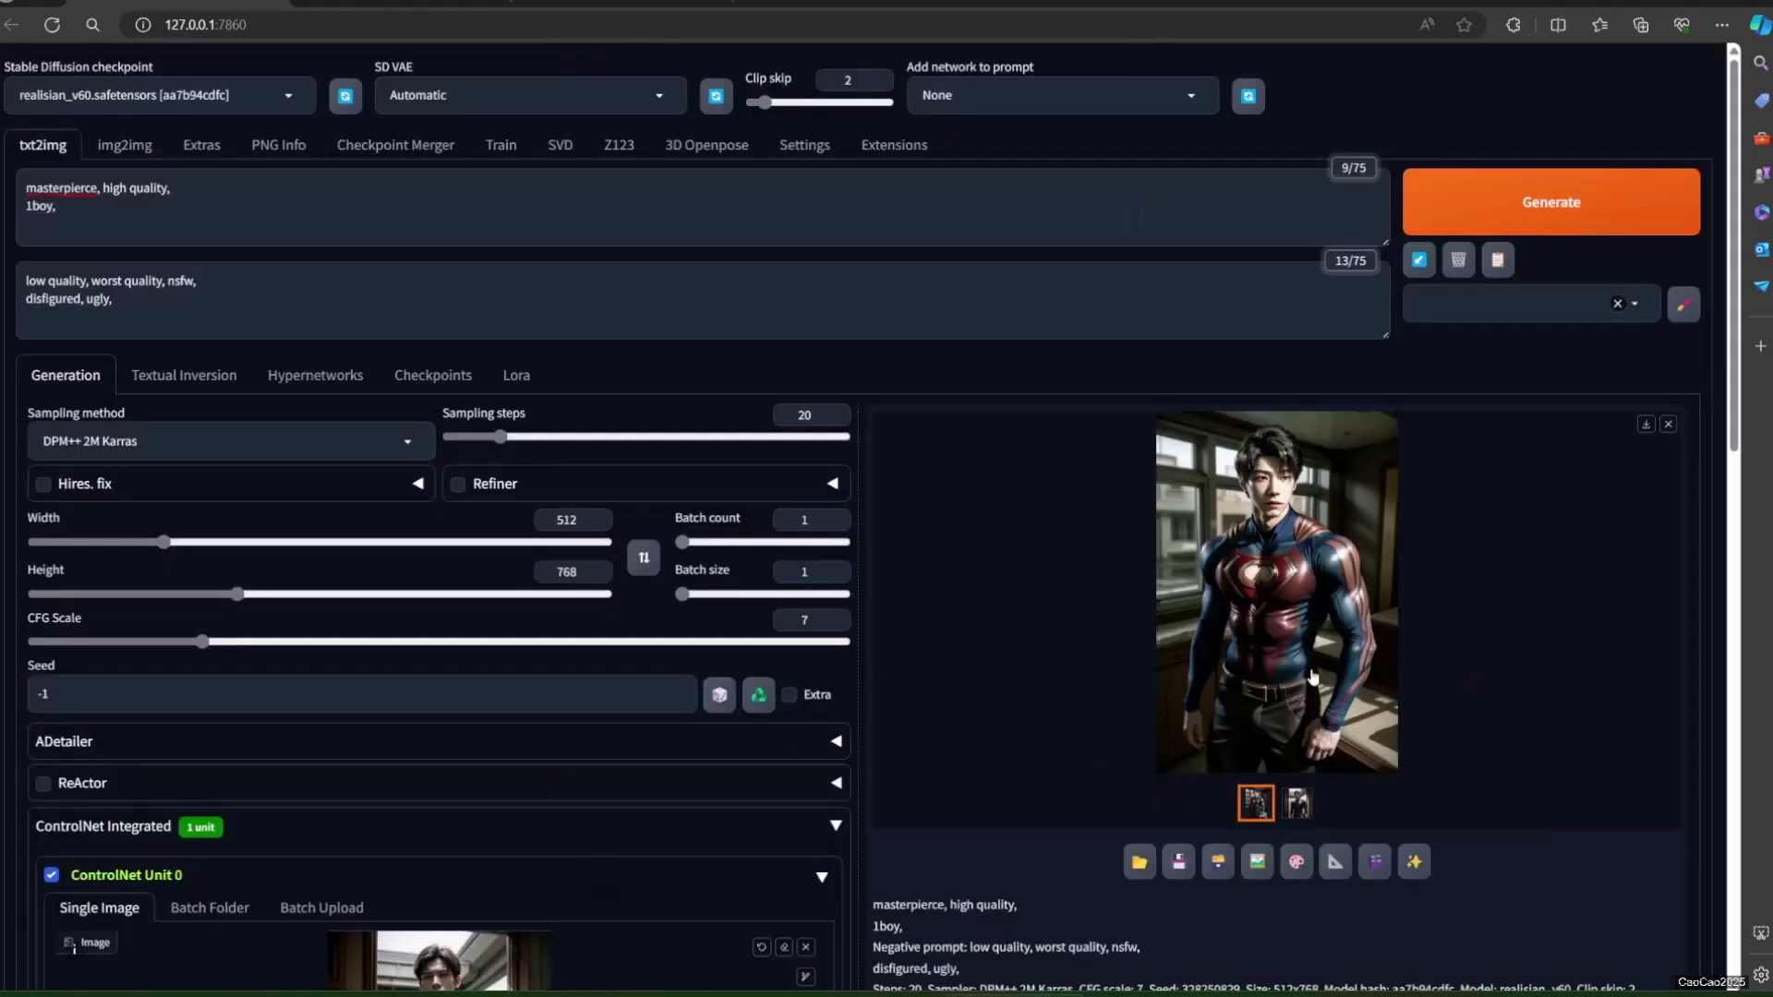
# - Generate one more superhero image with the same 1boy prompt and view the new result at full size
pyautogui.moveTo(129, 233); pyautogui.dragTo(5, 182)
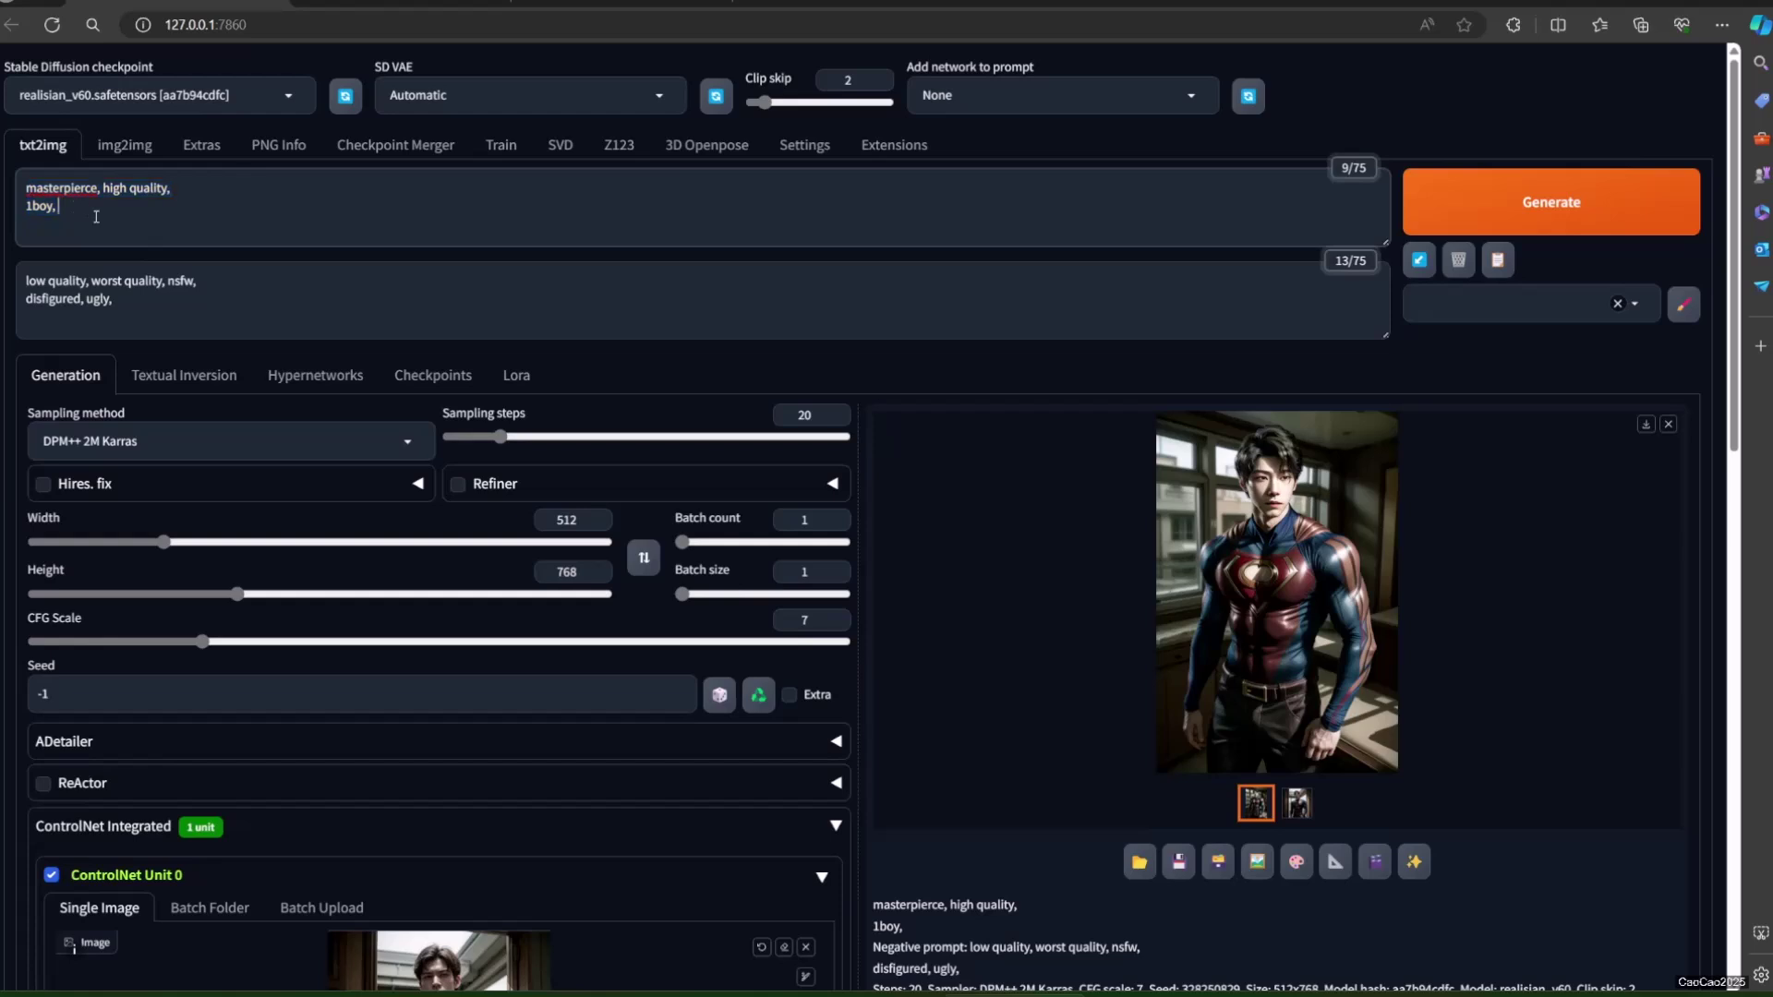
pyautogui.click(1566, 208)
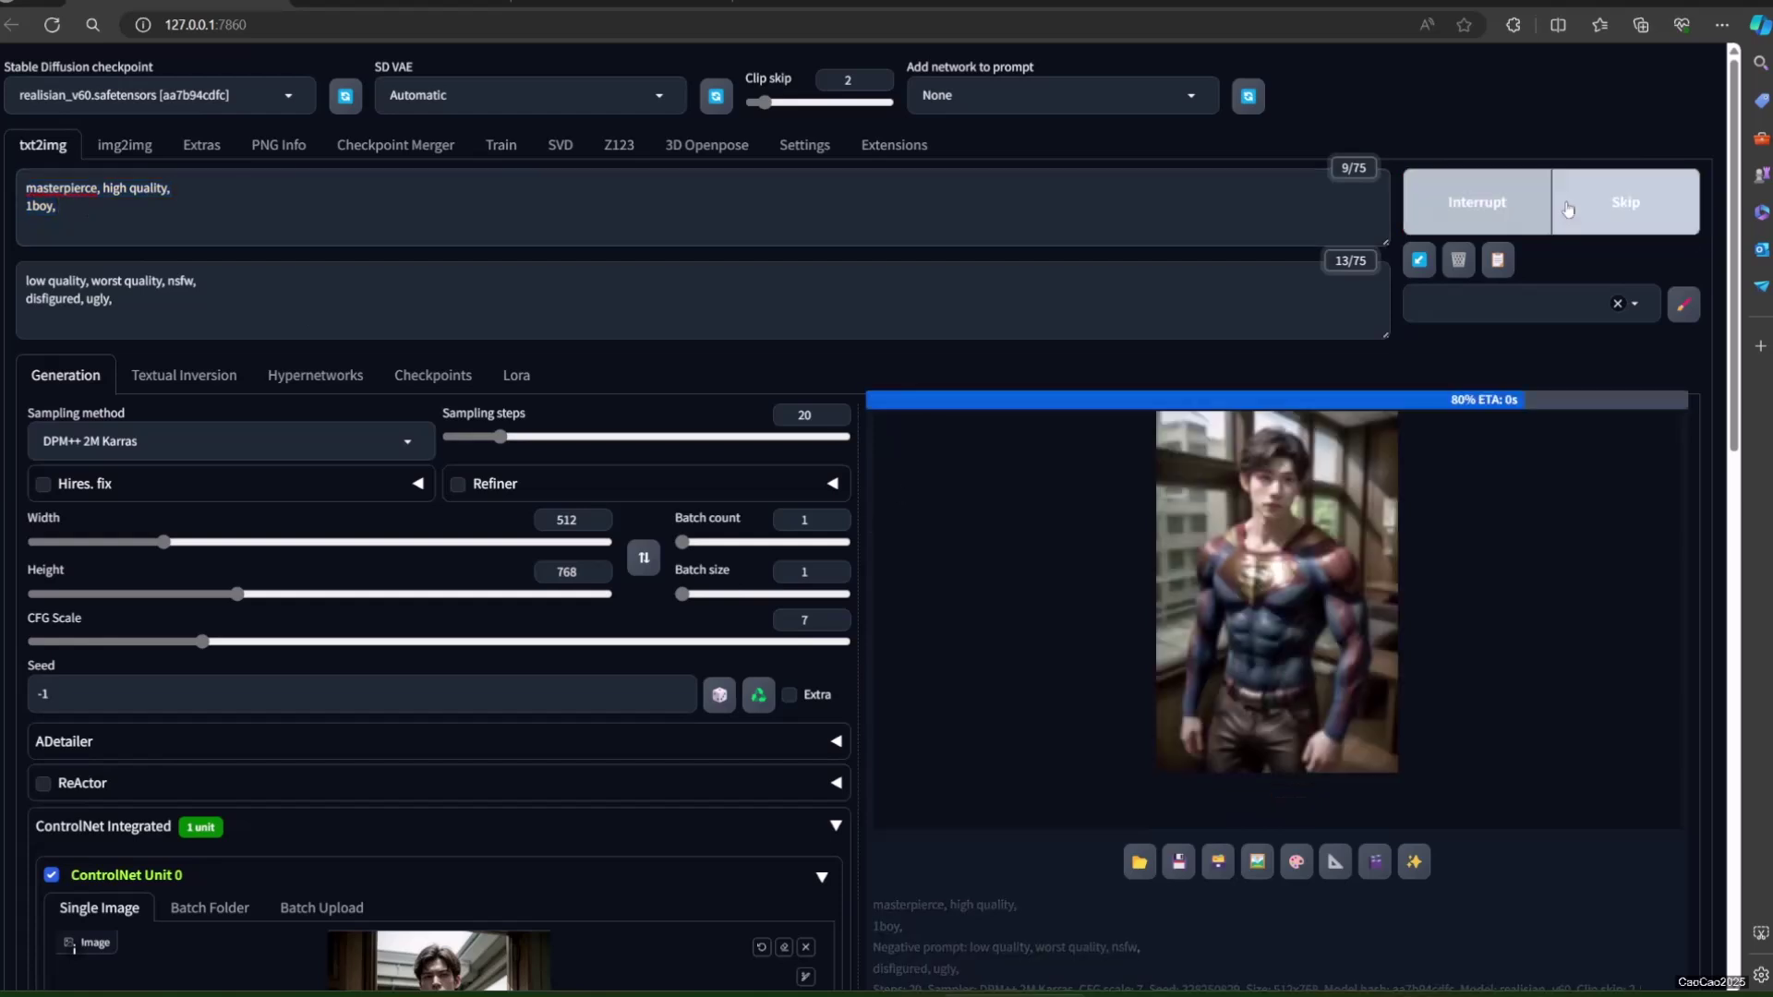
pyautogui.click(1332, 470)
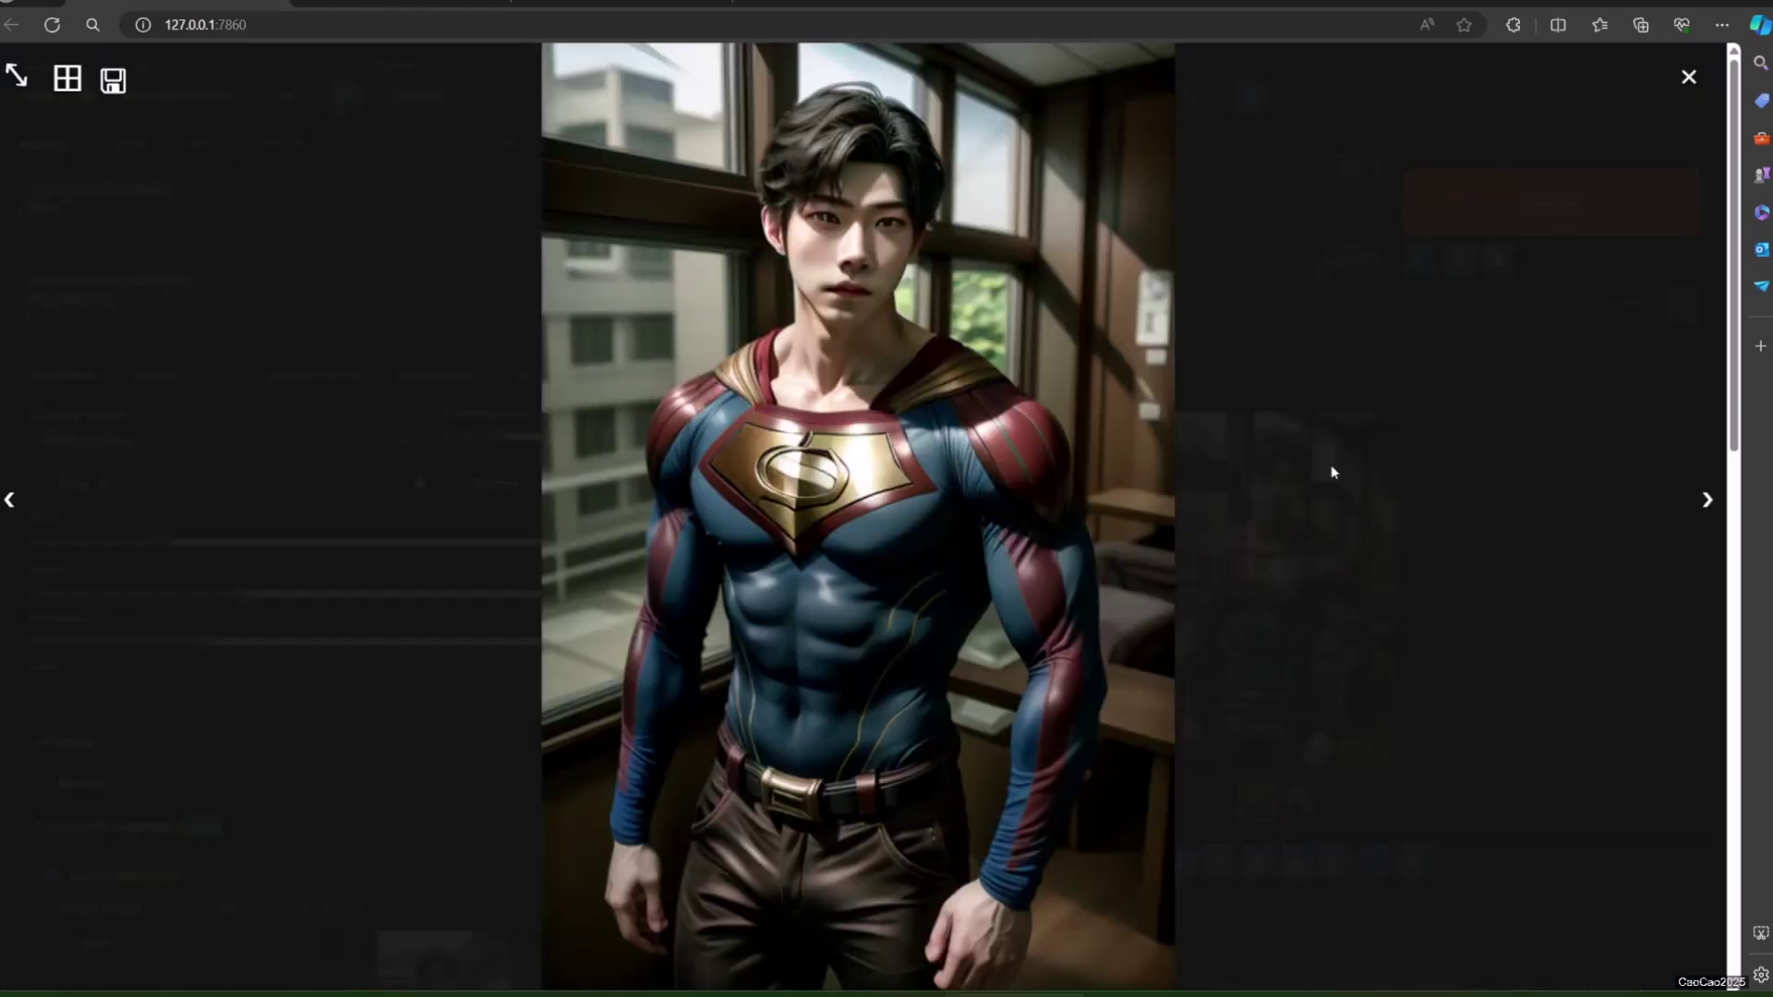
pyautogui.click(1382, 471)
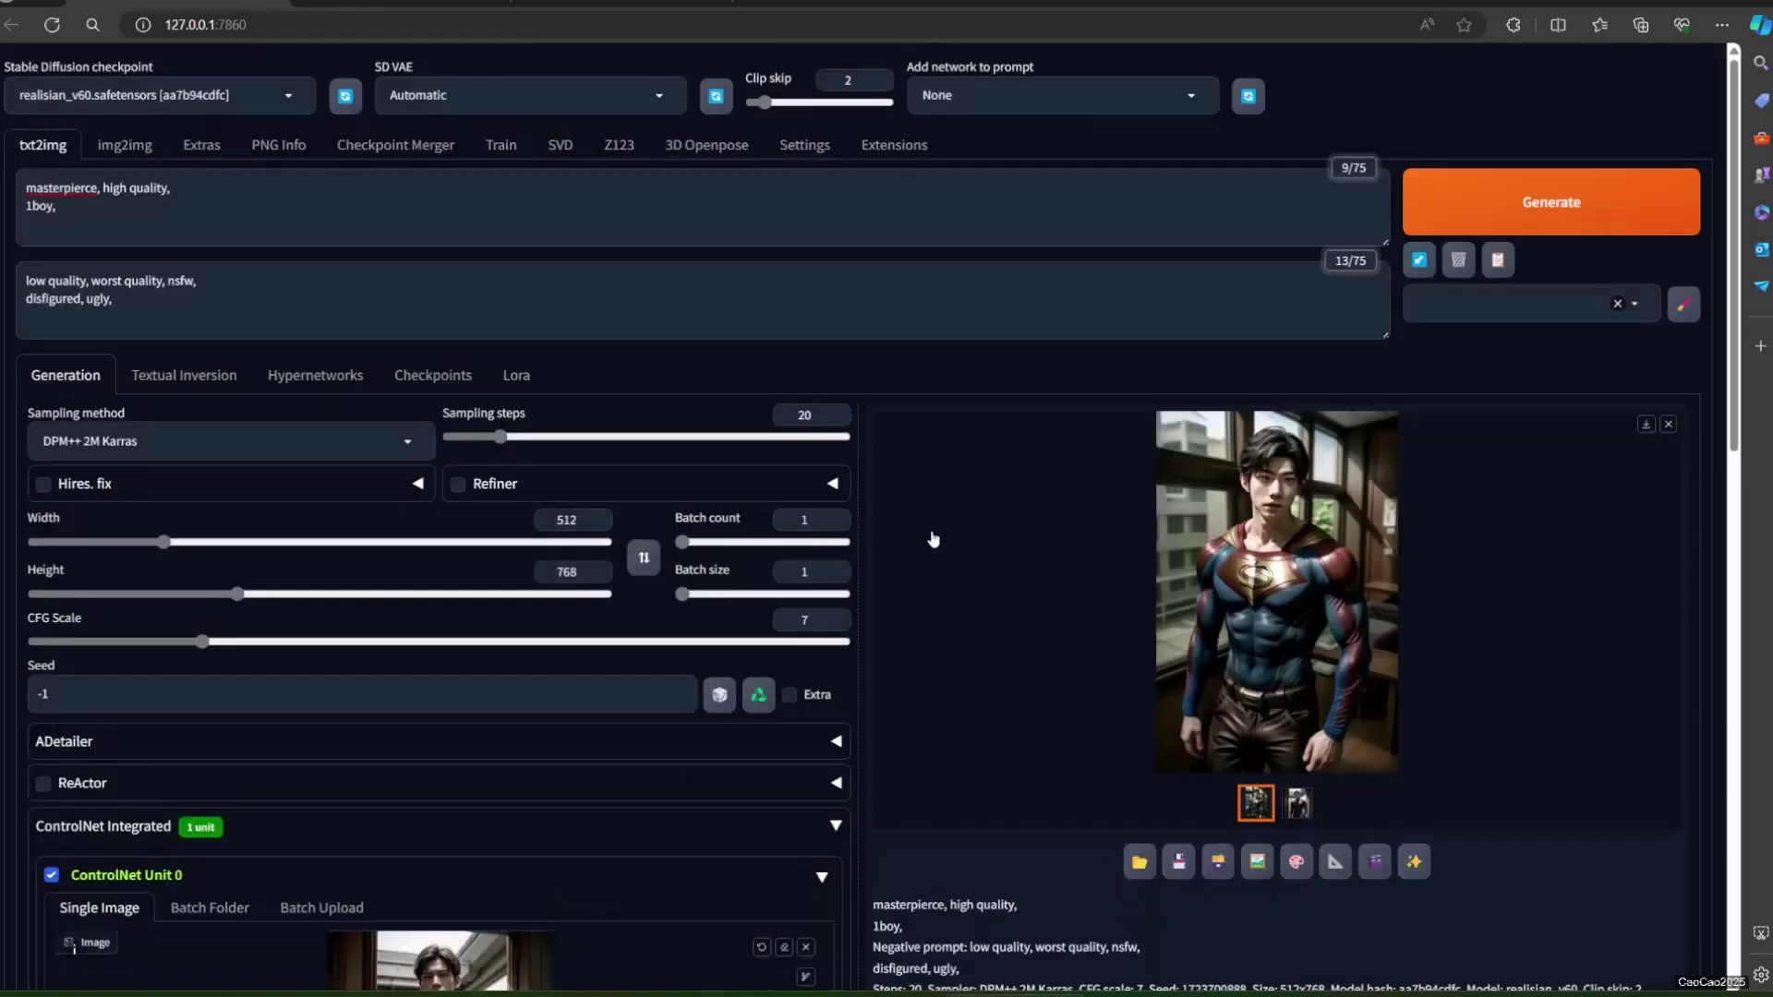
# - Use the photo of the long-haired man in a blue robe as the ControlNet reference, generate a 1boy image, and view it at full size
pyautogui.scroll(-5, 932, 539)
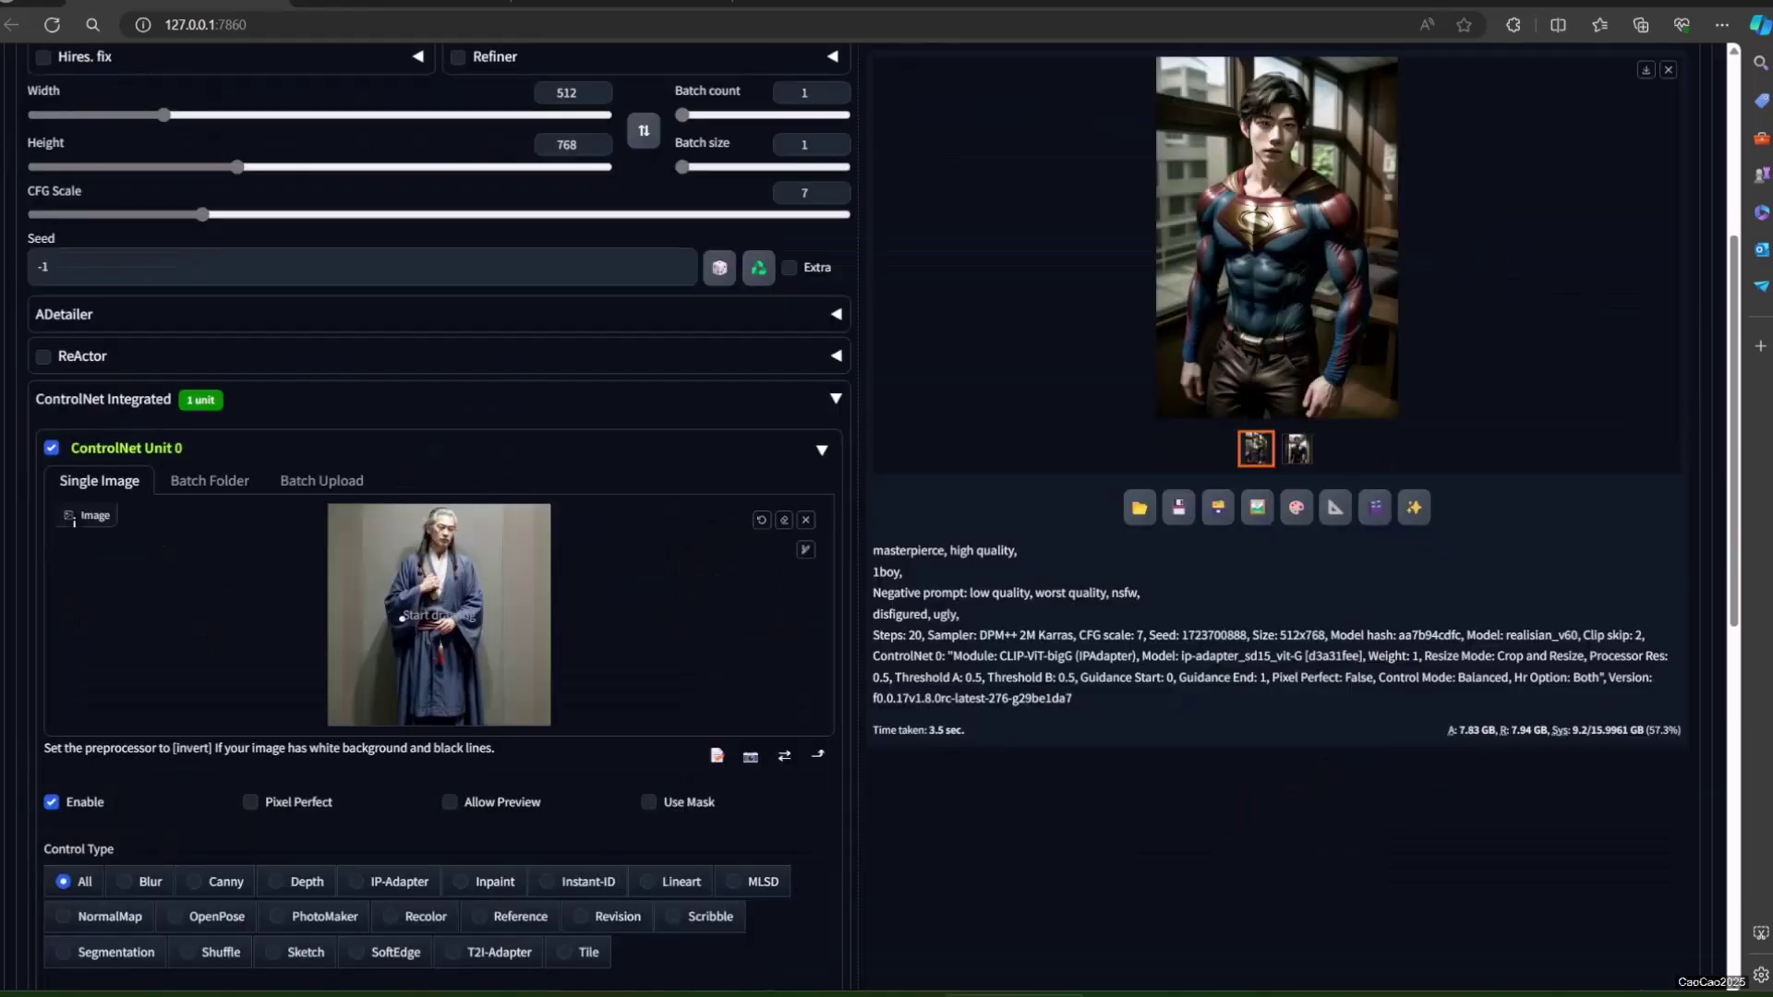
pyautogui.scroll(5, 886, 517)
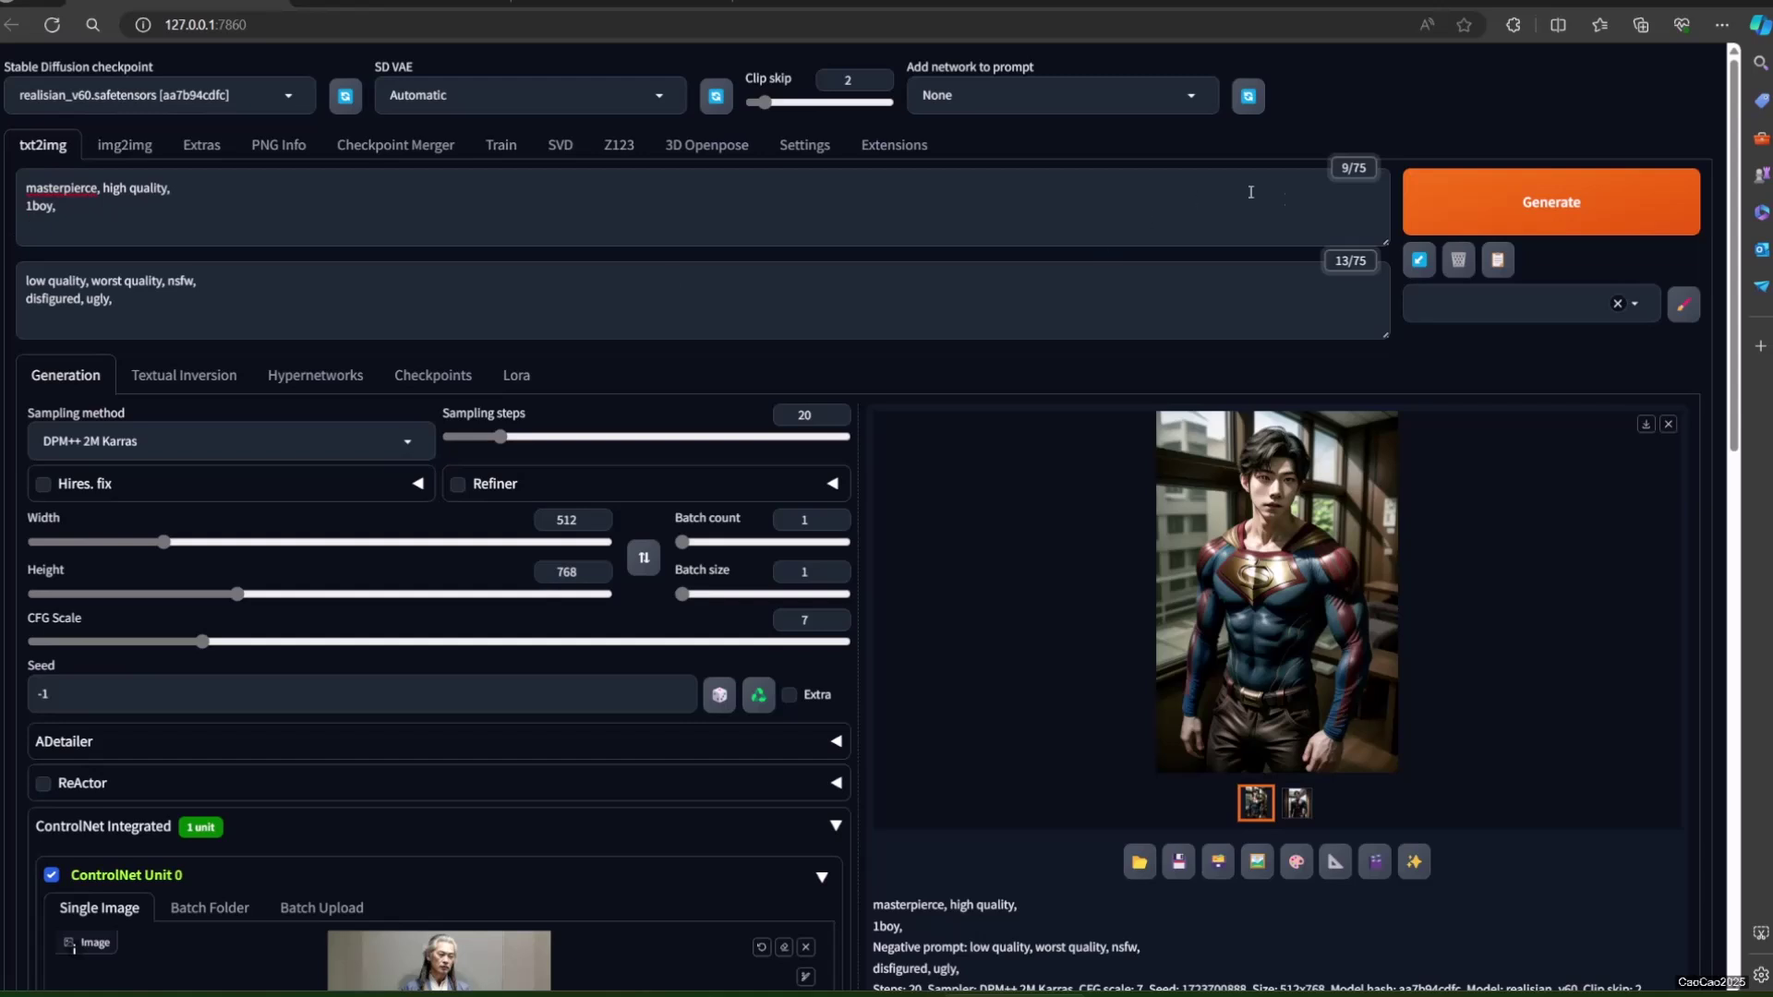
pyautogui.click(1551, 201)
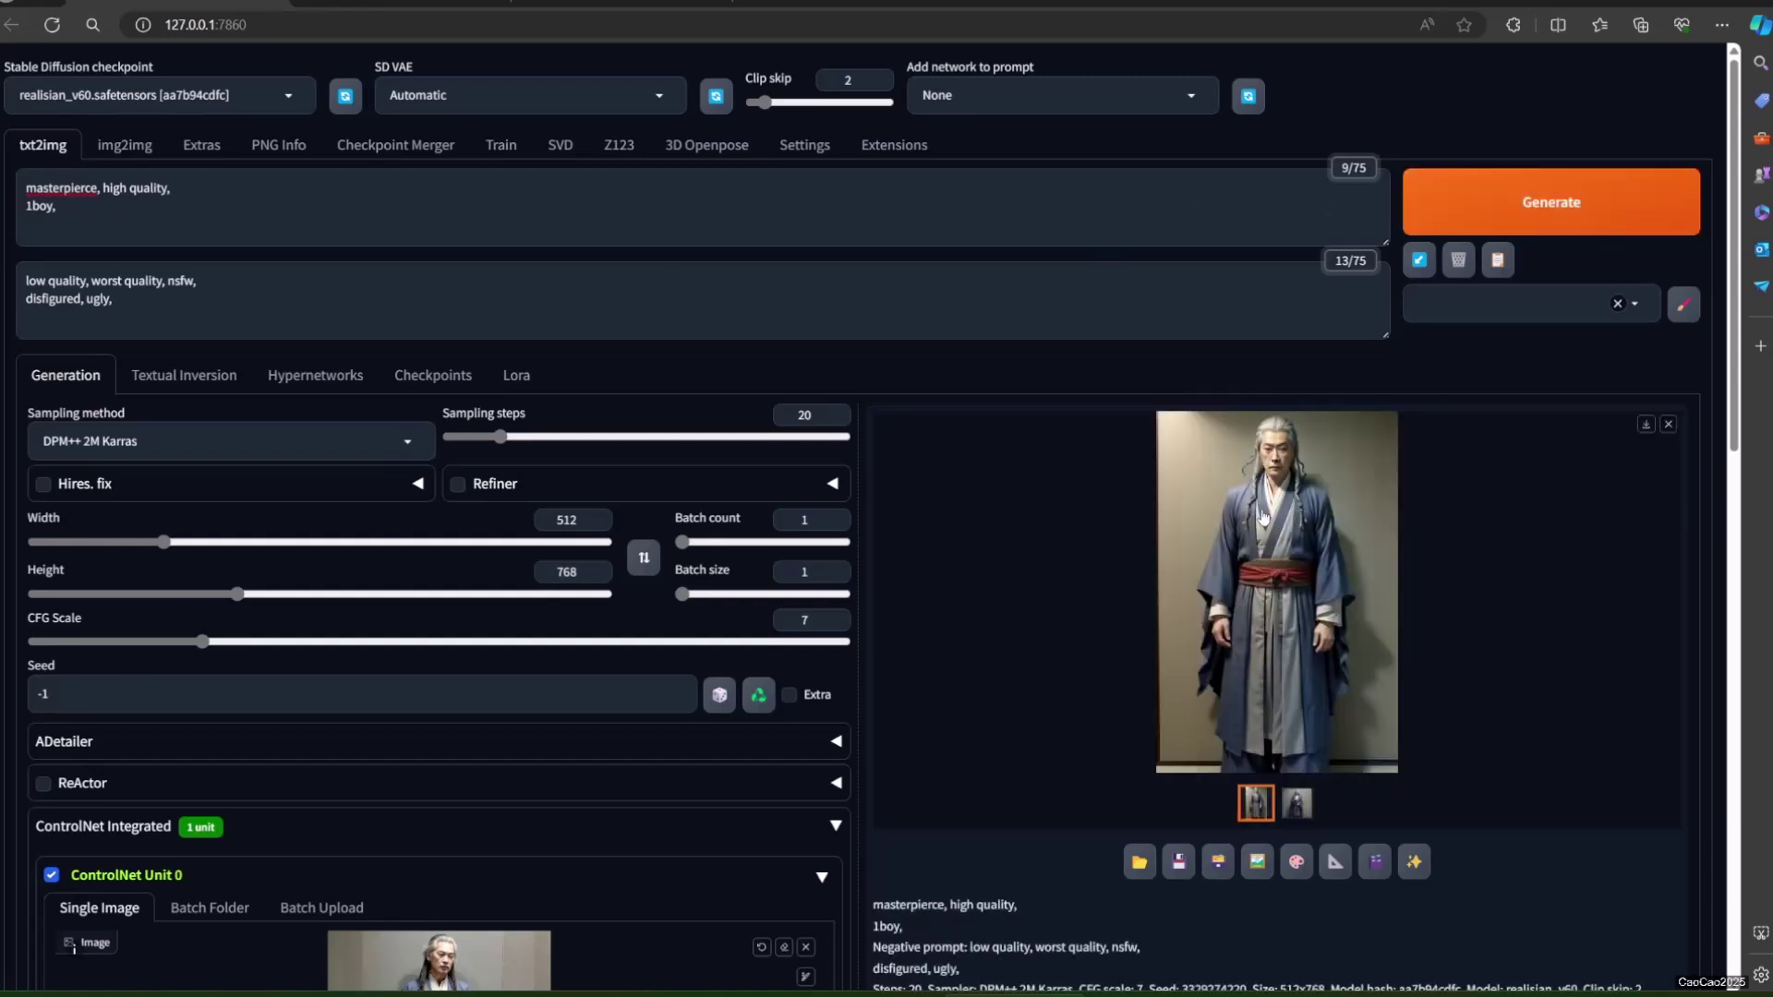
pyautogui.click(1263, 517)
pyautogui.click(1433, 556)
# - Generate two more blue-robe images with the same 1boy prompt, viewing the first new one at full size
pyautogui.click(1551, 201)
pyautogui.click(1306, 501)
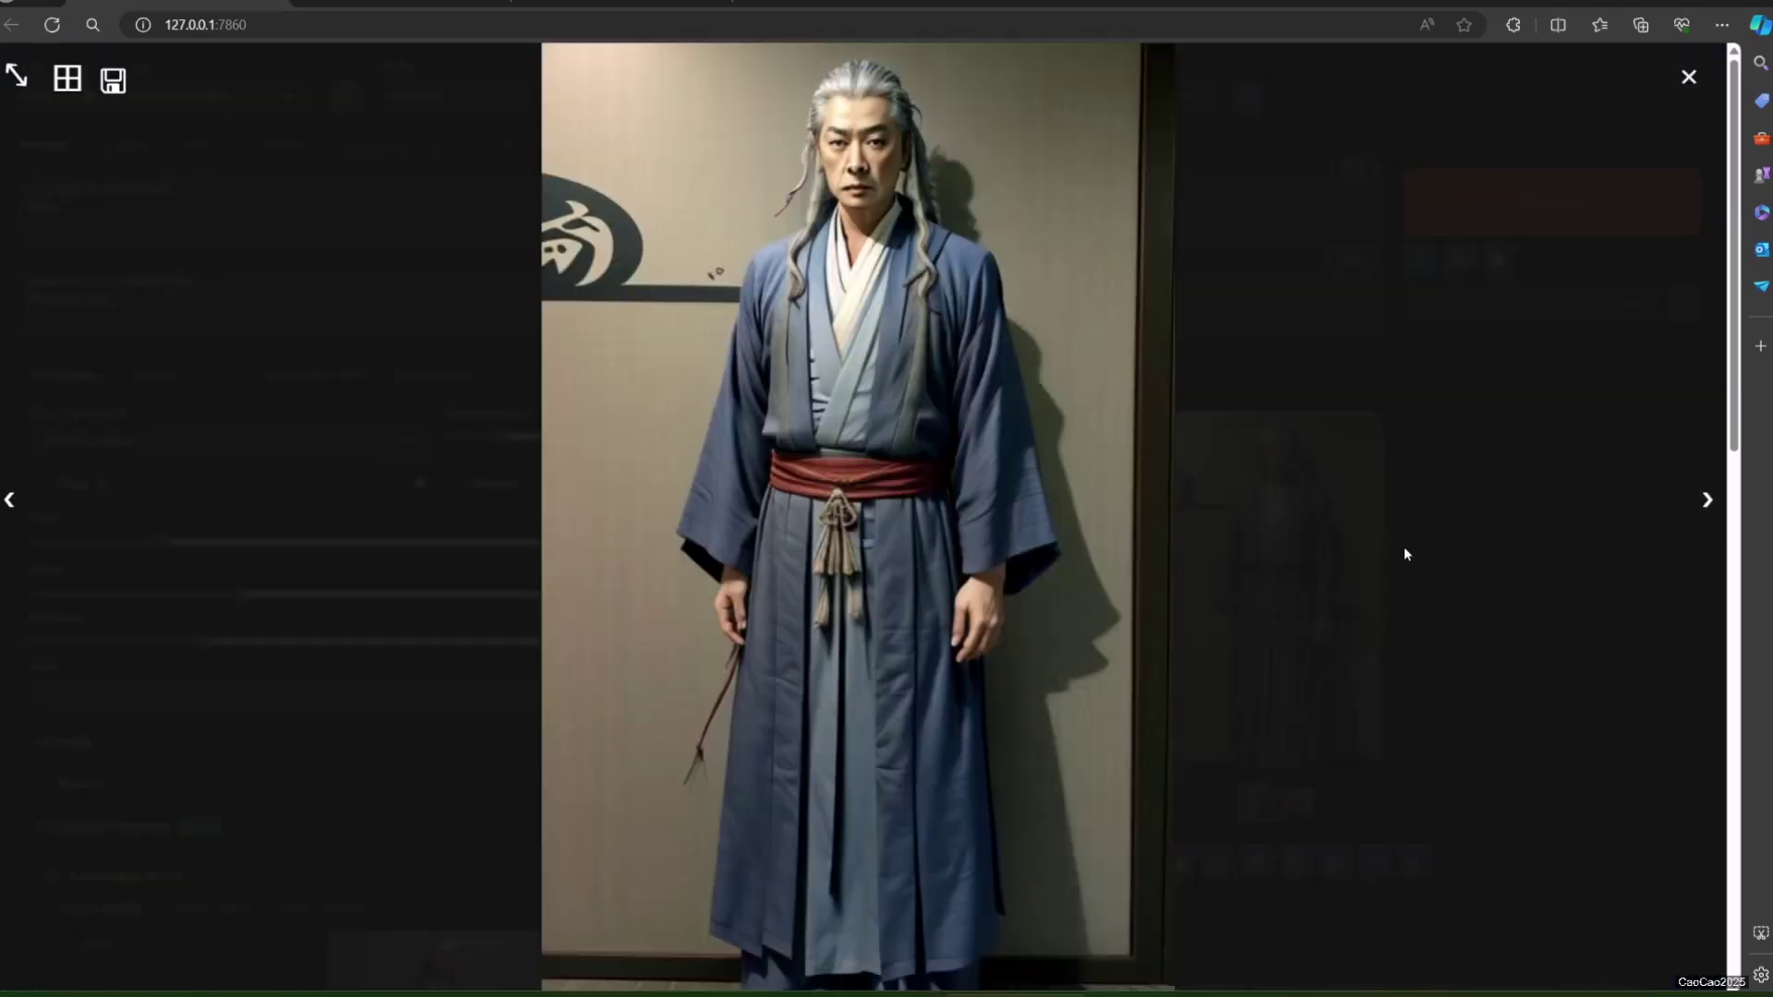
pyautogui.click(1405, 547)
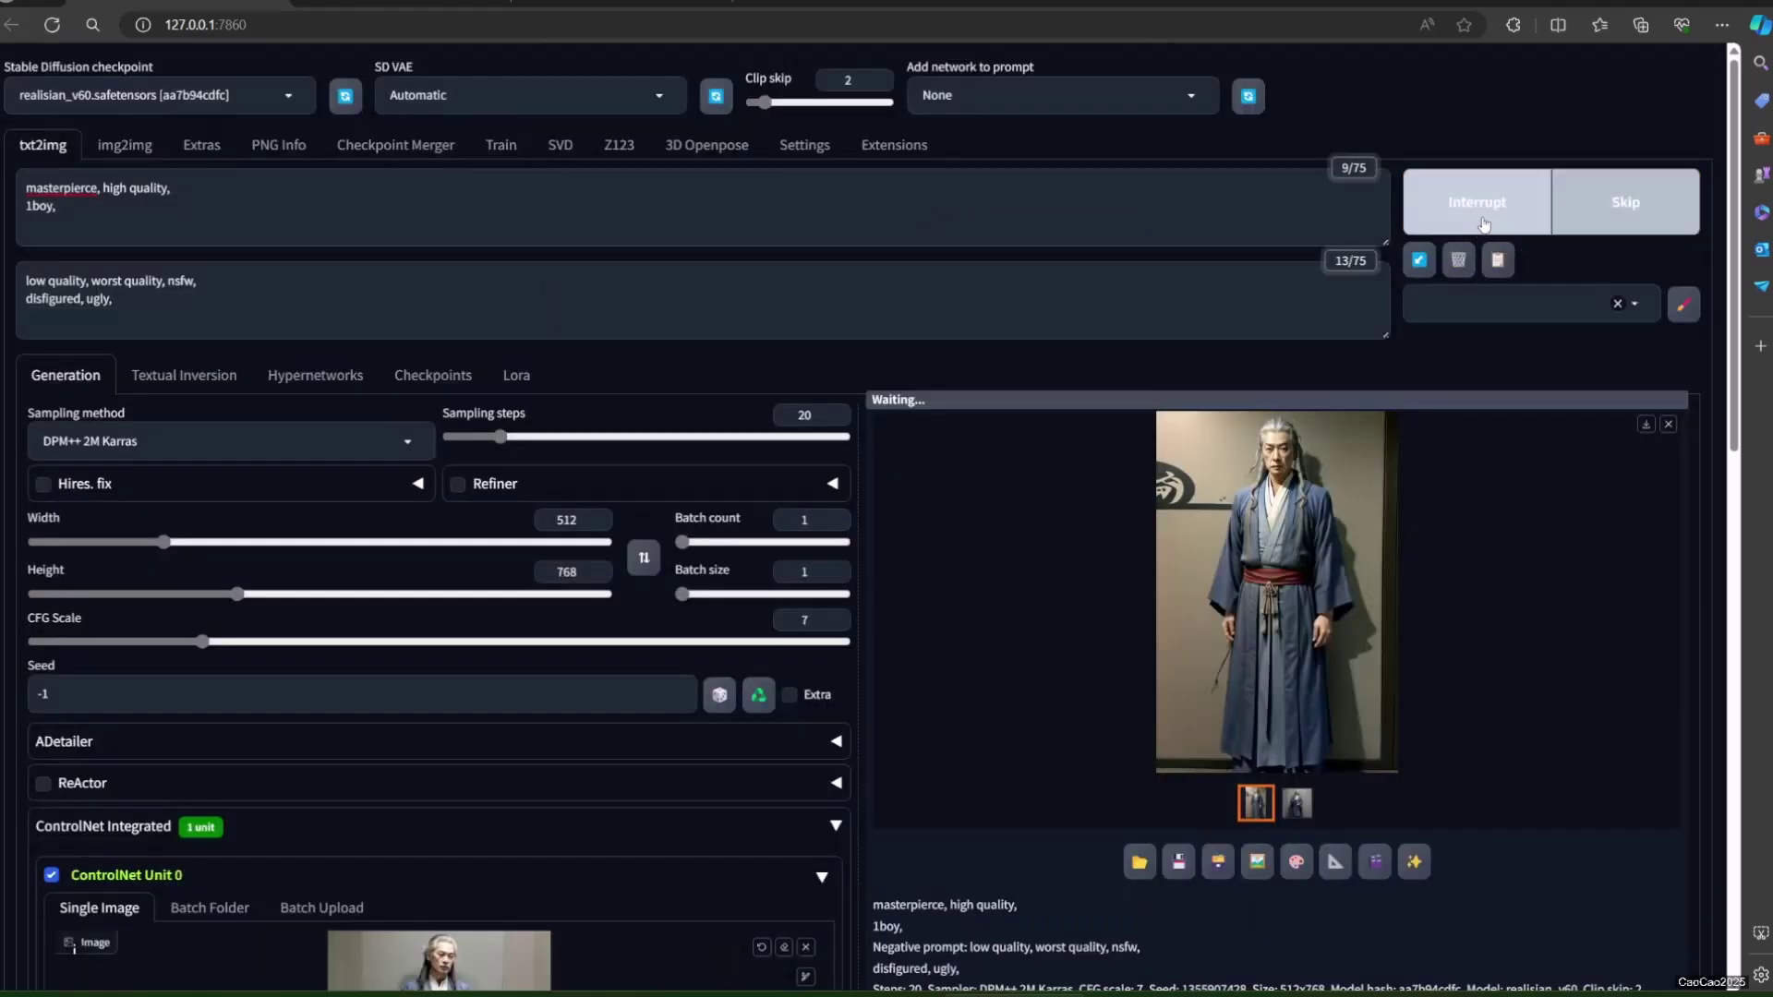
pyautogui.click(1479, 226)
# - Add "outside, ancient china, market," after 1boy in the positive prompt and generate an image
pyautogui.click(170, 216)
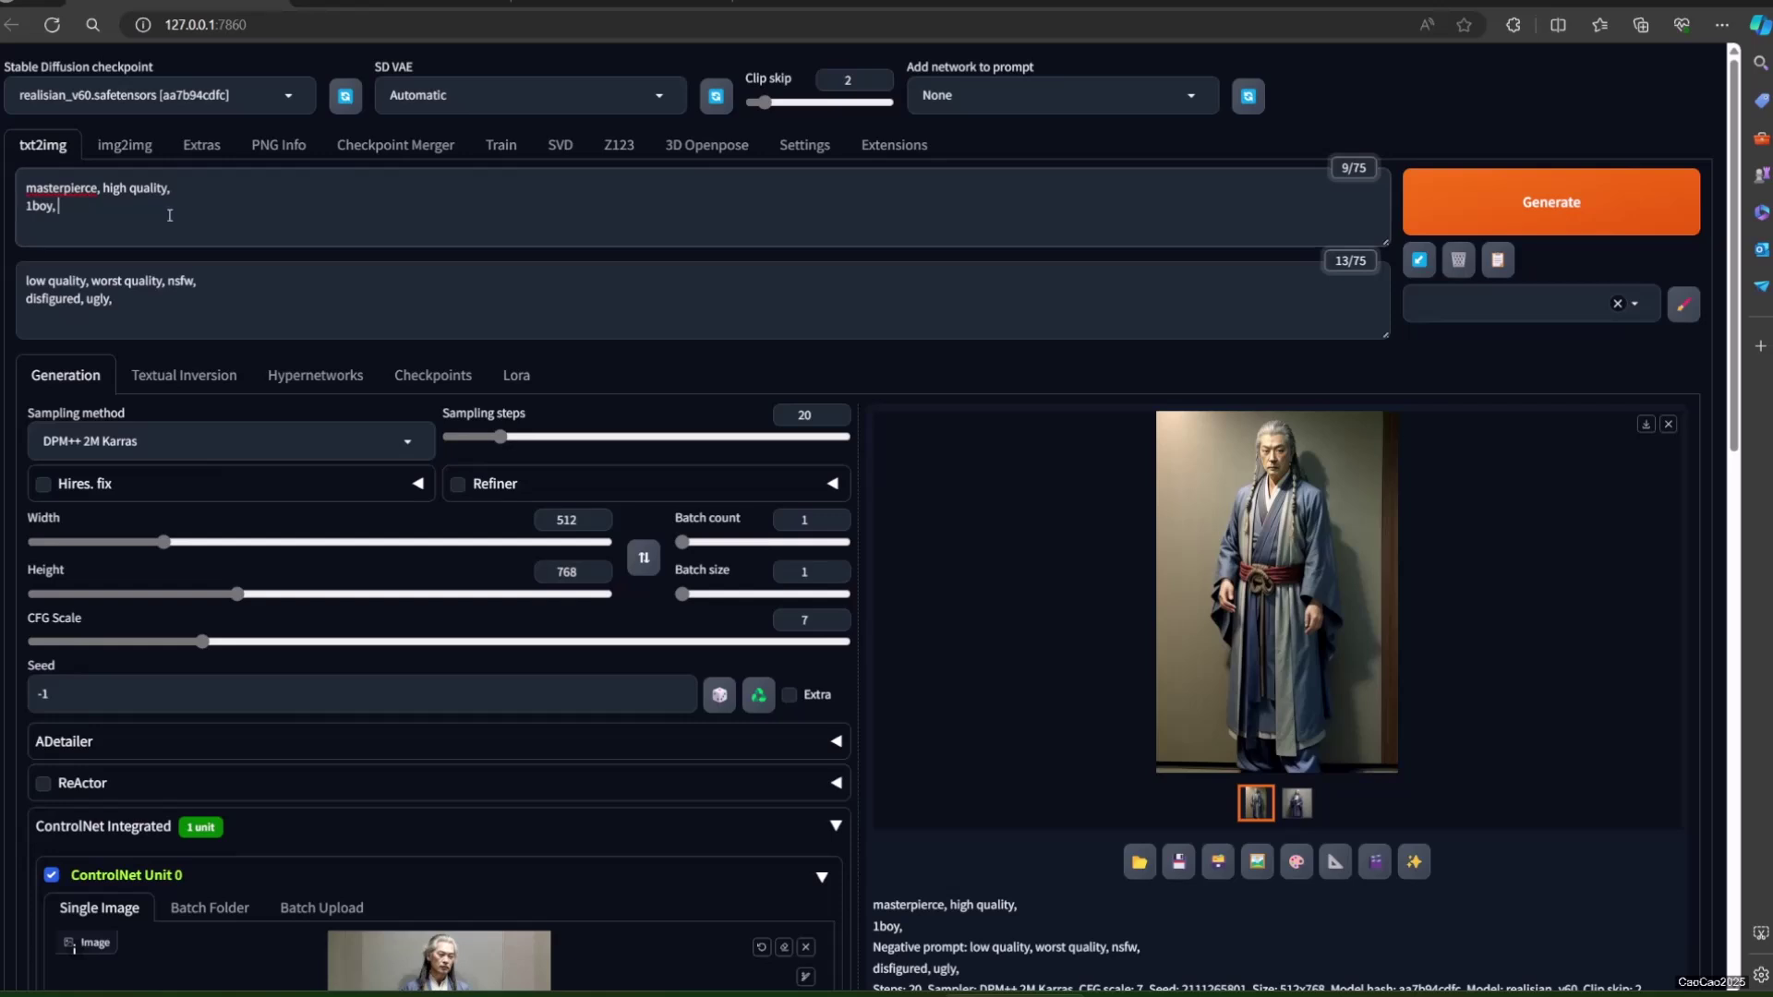
pyautogui.write('outside, ancient china, market,')
pyautogui.hotkey('ctrl', 'Return')
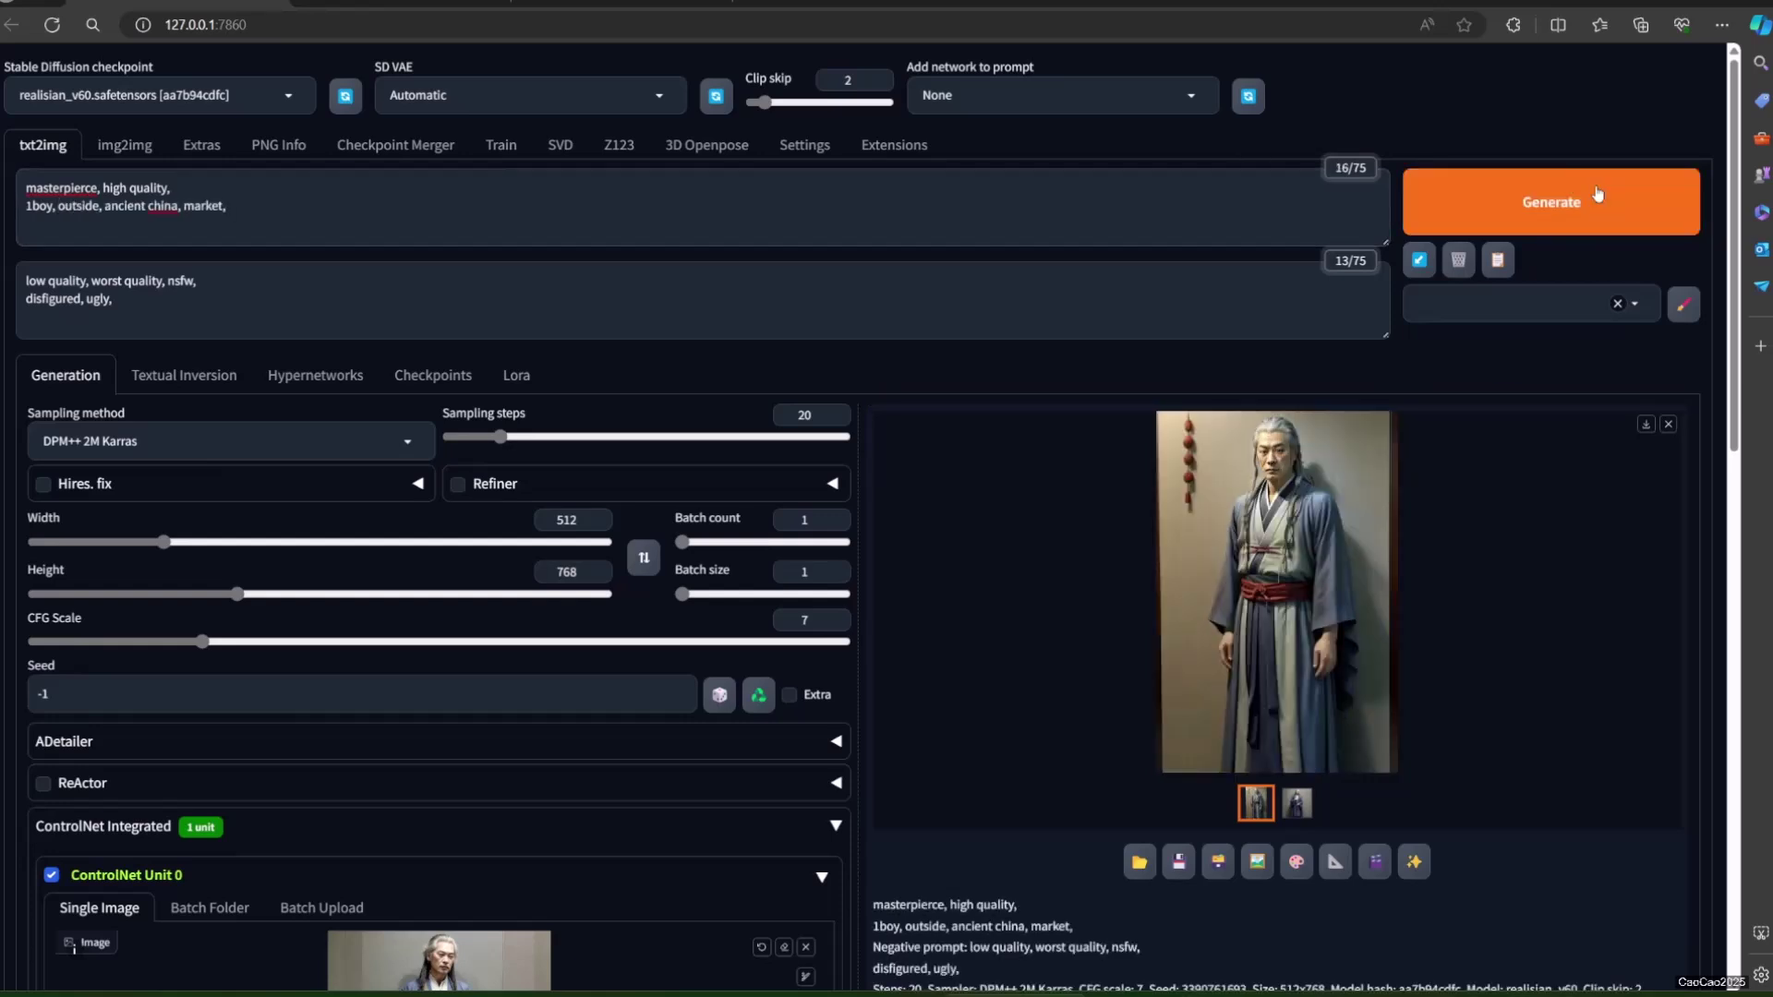
# - Add "blue sky," at the end of the positive prompt and generate two images with it
pyautogui.write('blue sky,')
pyautogui.hotkey('ctrl', 'Return')
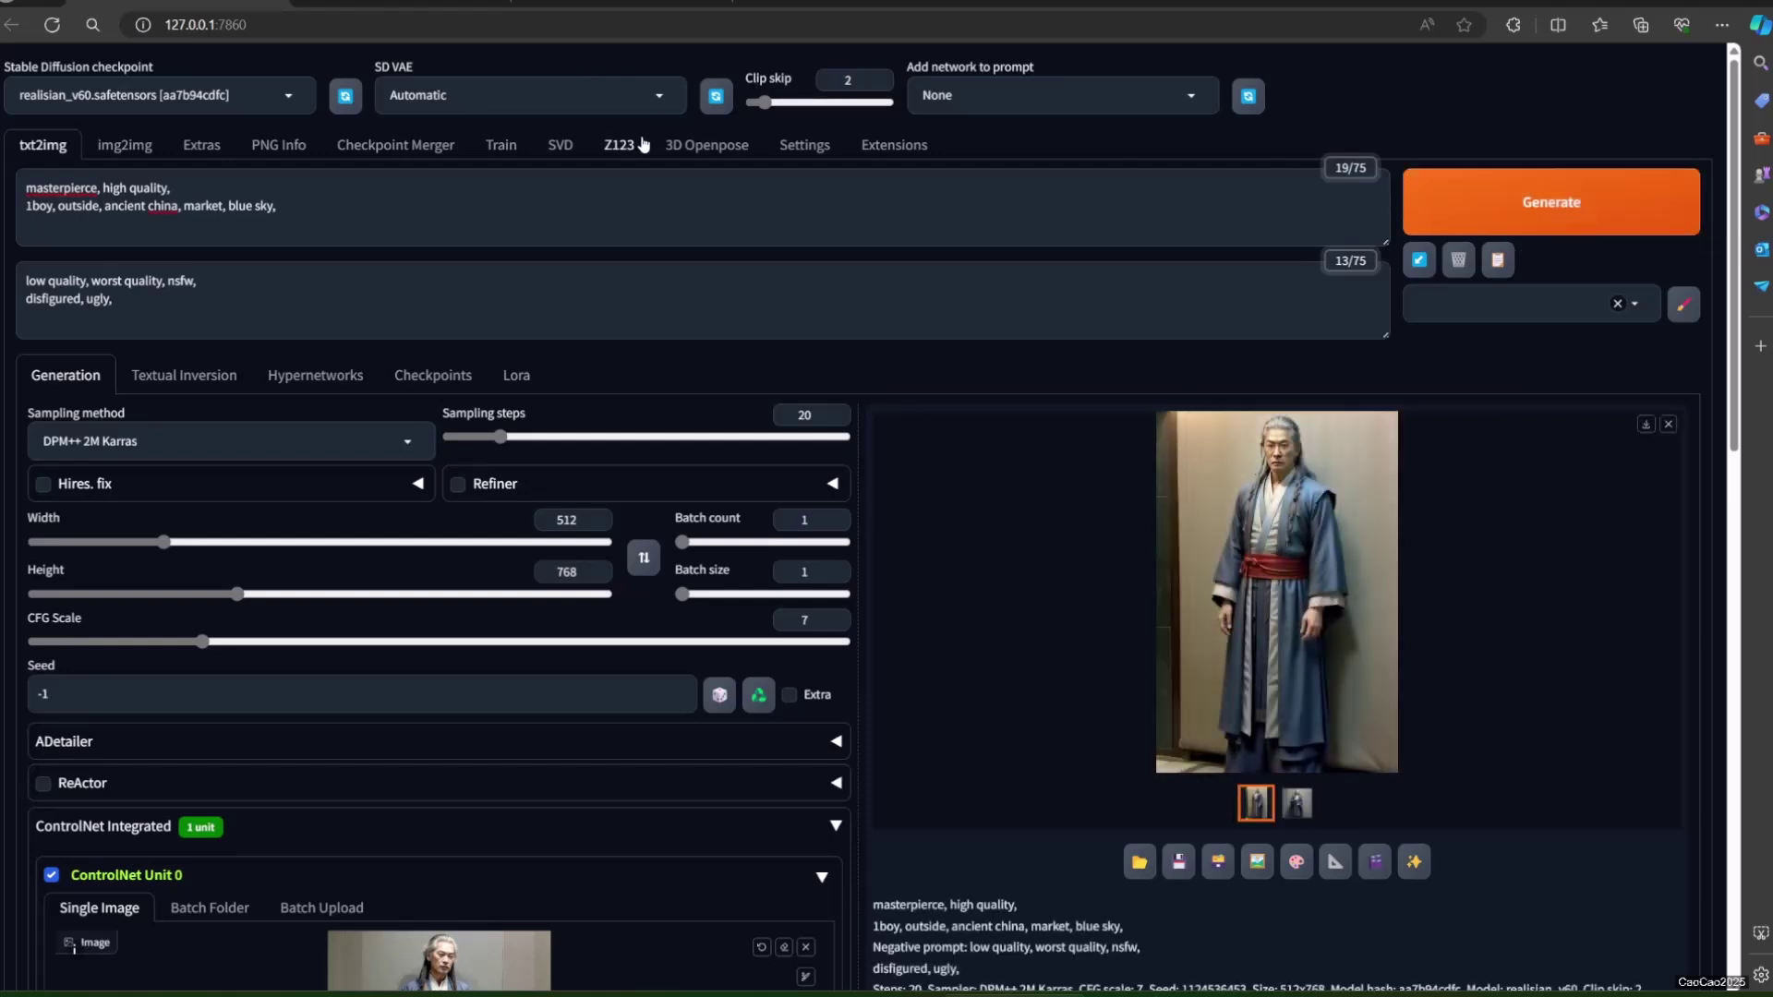
pyautogui.hotkey('ctrl', 'Return')
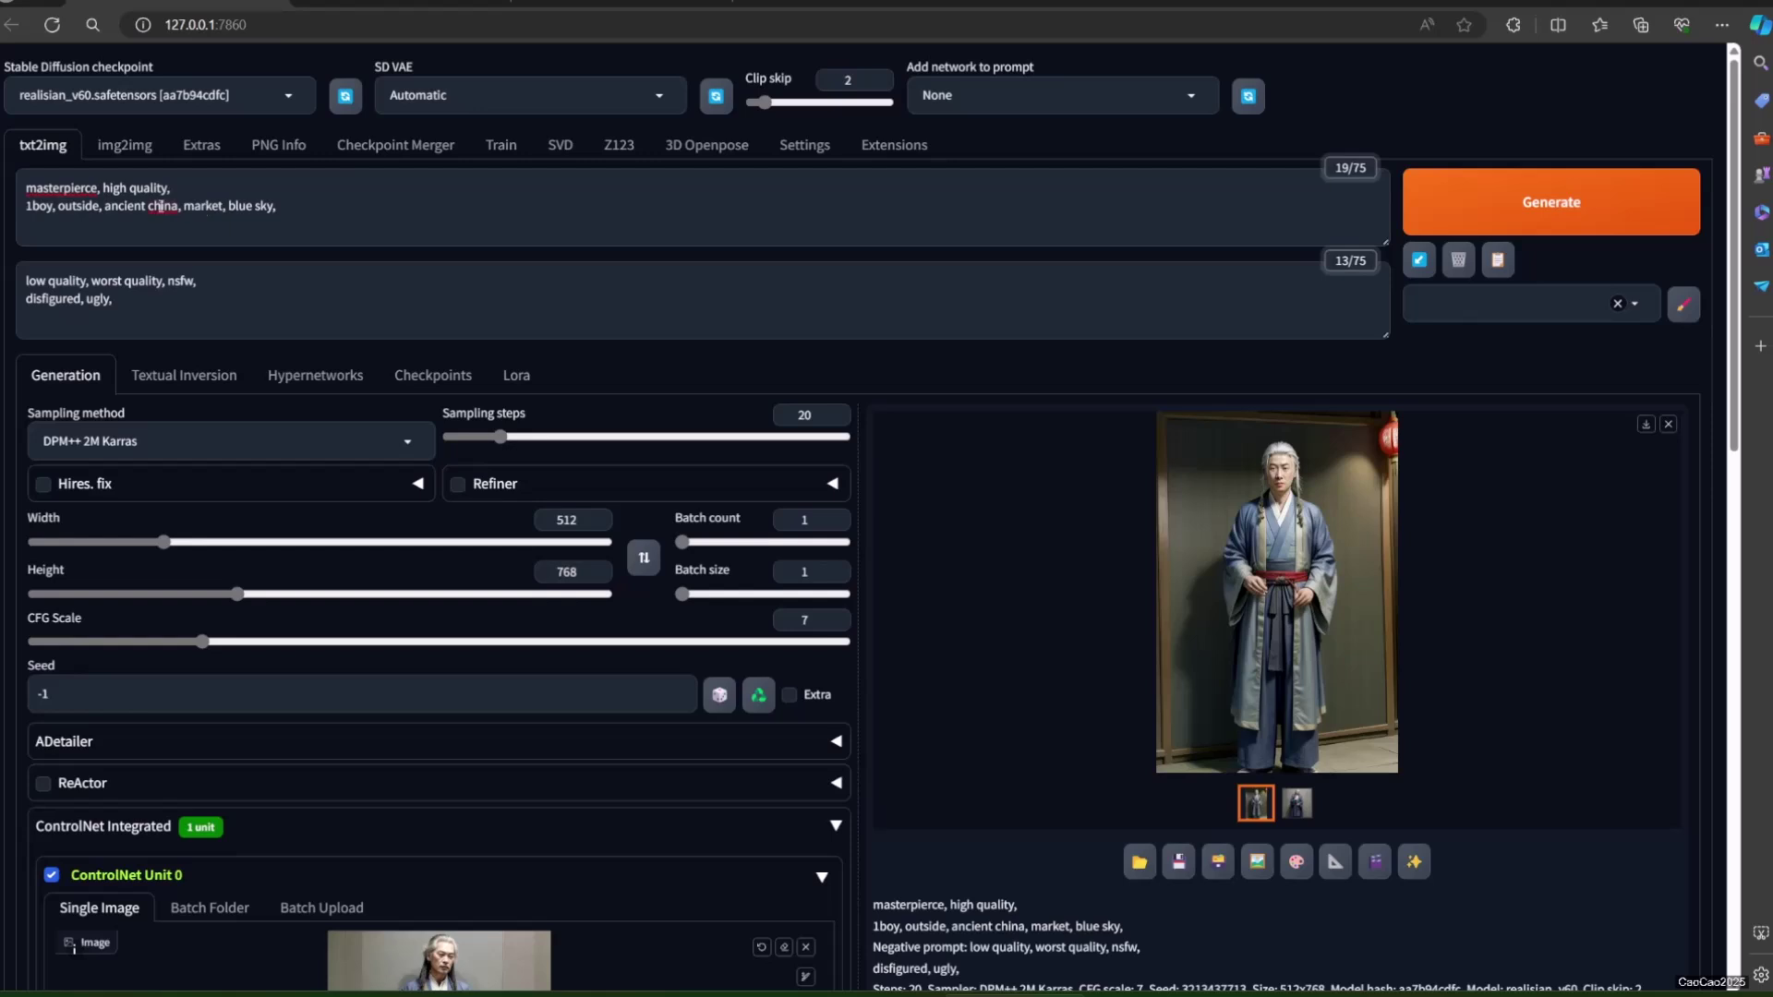
# - Remove "ancient china, market, blue sky," from the positive prompt, keeping "1boy, outside,", and generate another image
pyautogui.moveTo(105, 207); pyautogui.dragTo(407, 218)
pyautogui.press('BackSpace')
pyautogui.click(1563, 231)
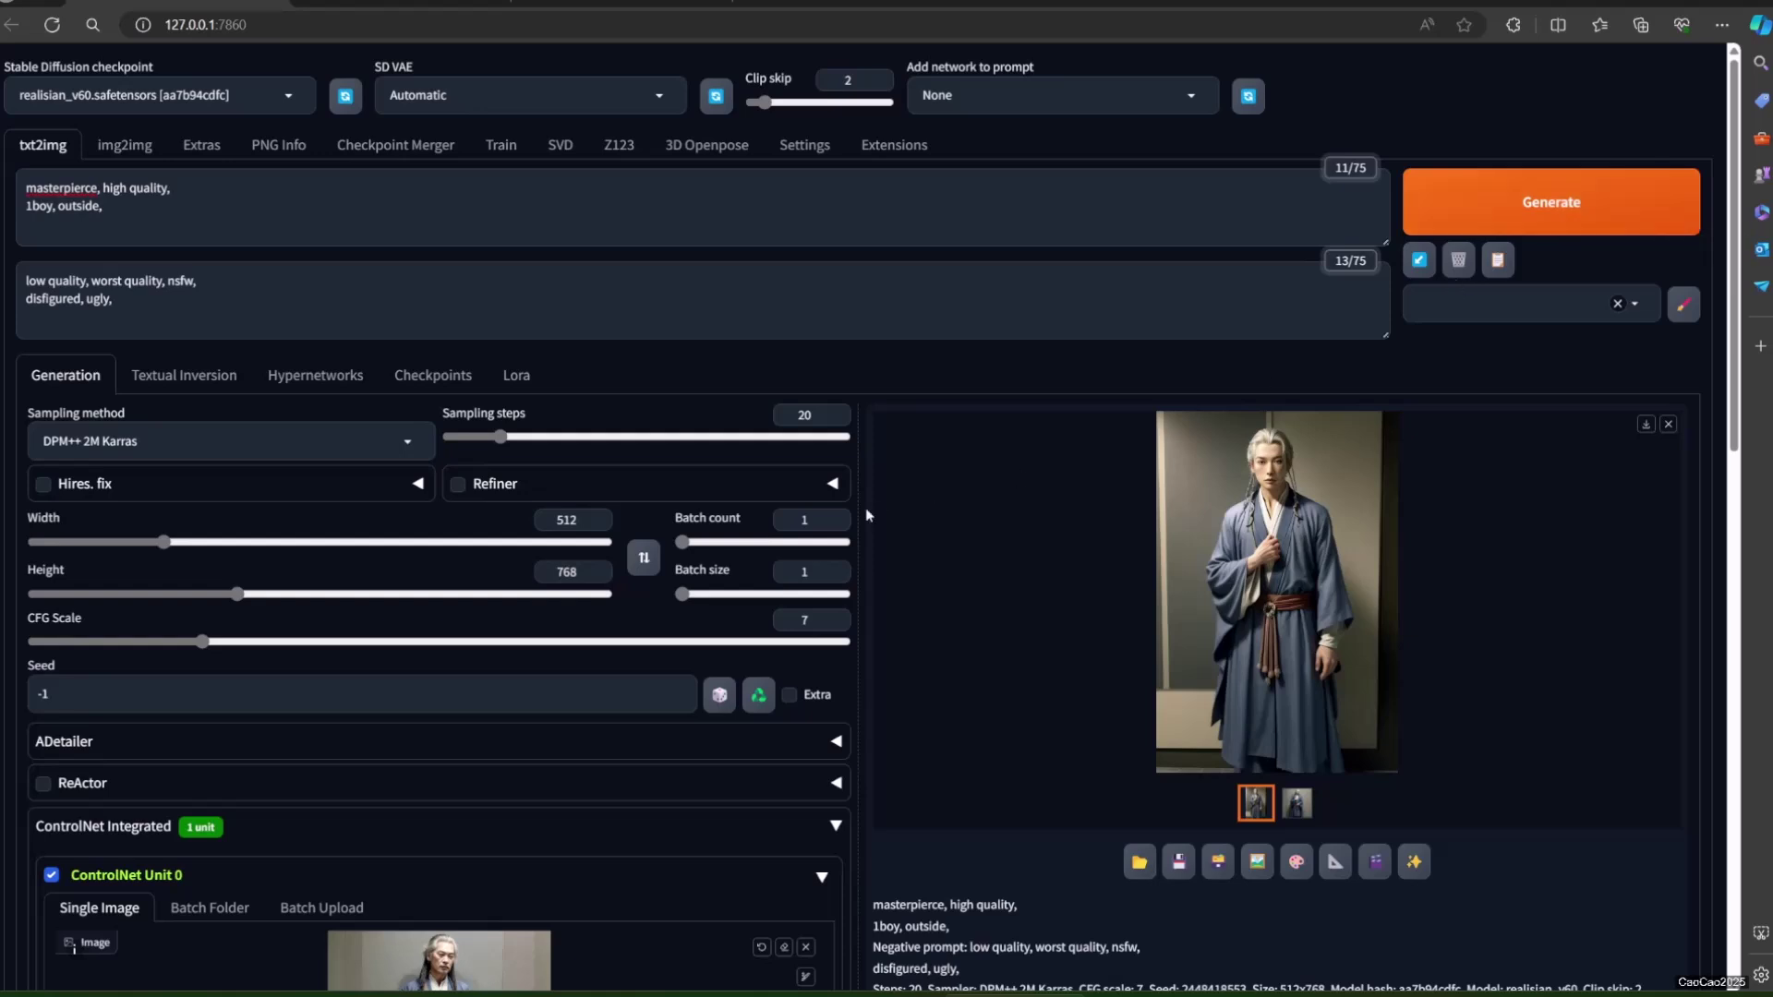
# - Replace the robed man in ControlNet Unit 0 with the photo of the girl in a school uniform
pyautogui.scroll(-3, 828, 567)
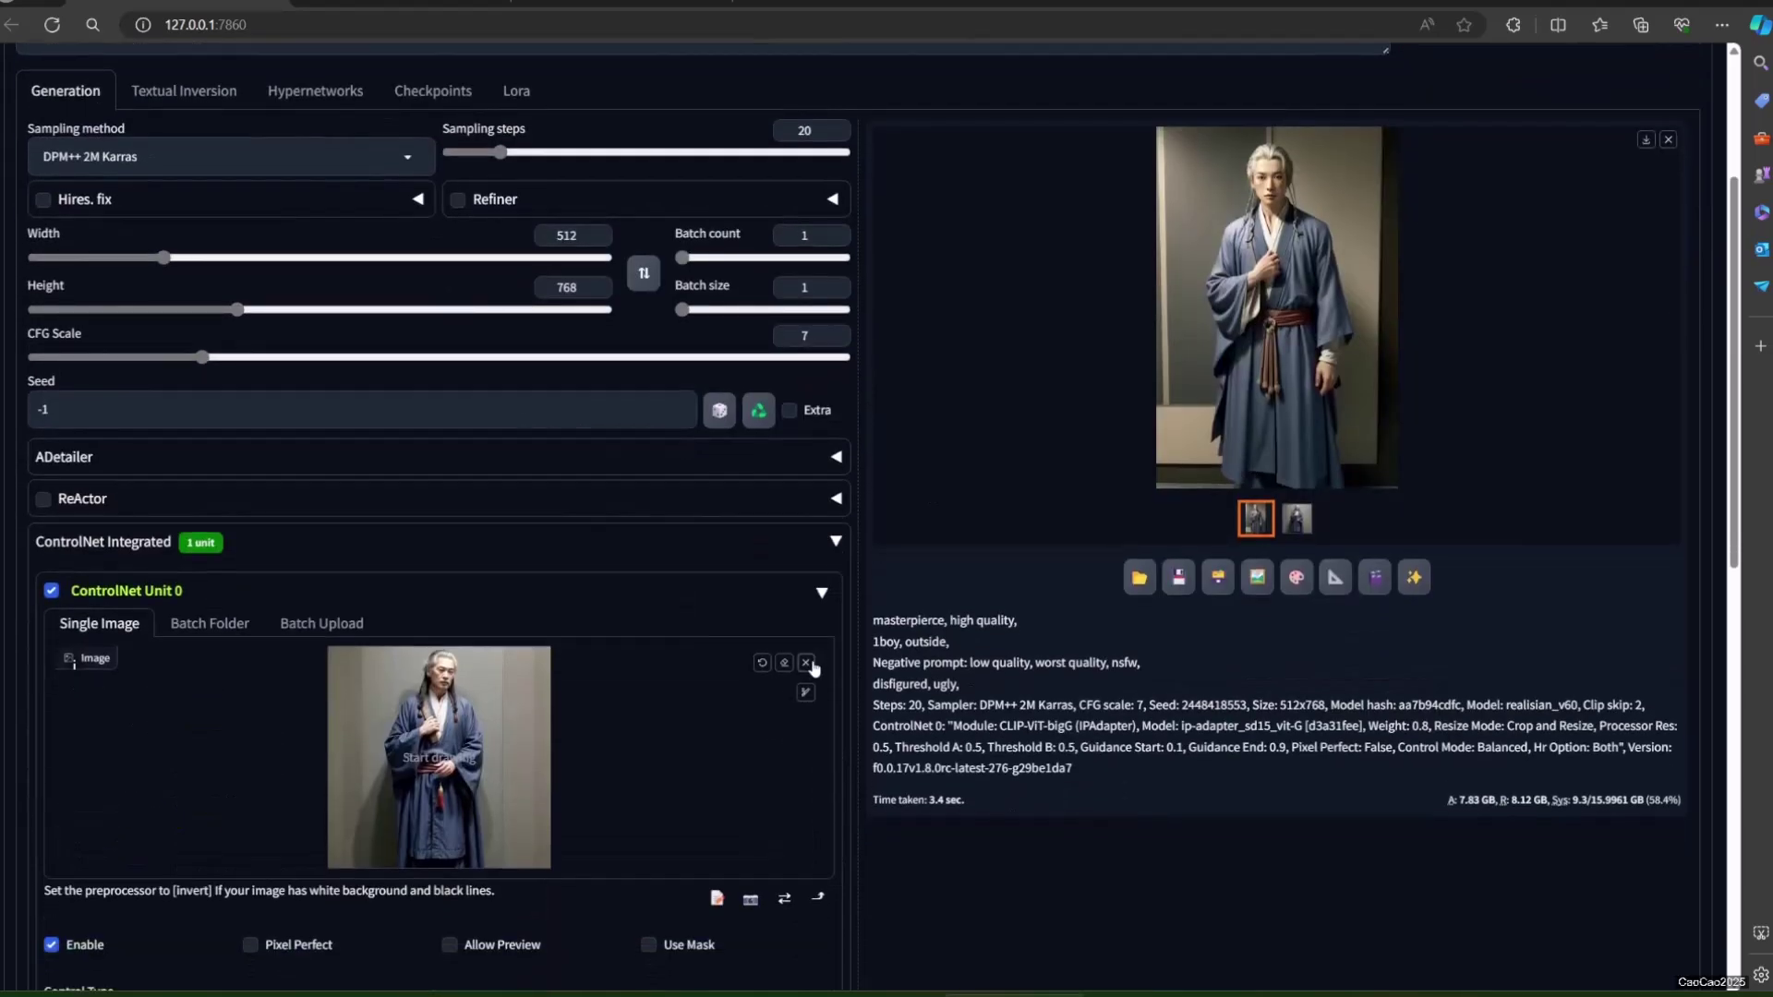
pyautogui.click(806, 663)
pyautogui.moveTo(806, 663); pyautogui.dragTo(554, 757)
# - Change 1boy to 1girl in the positive prompt and remove "outside," from it
pyautogui.scroll(3, 871, 641)
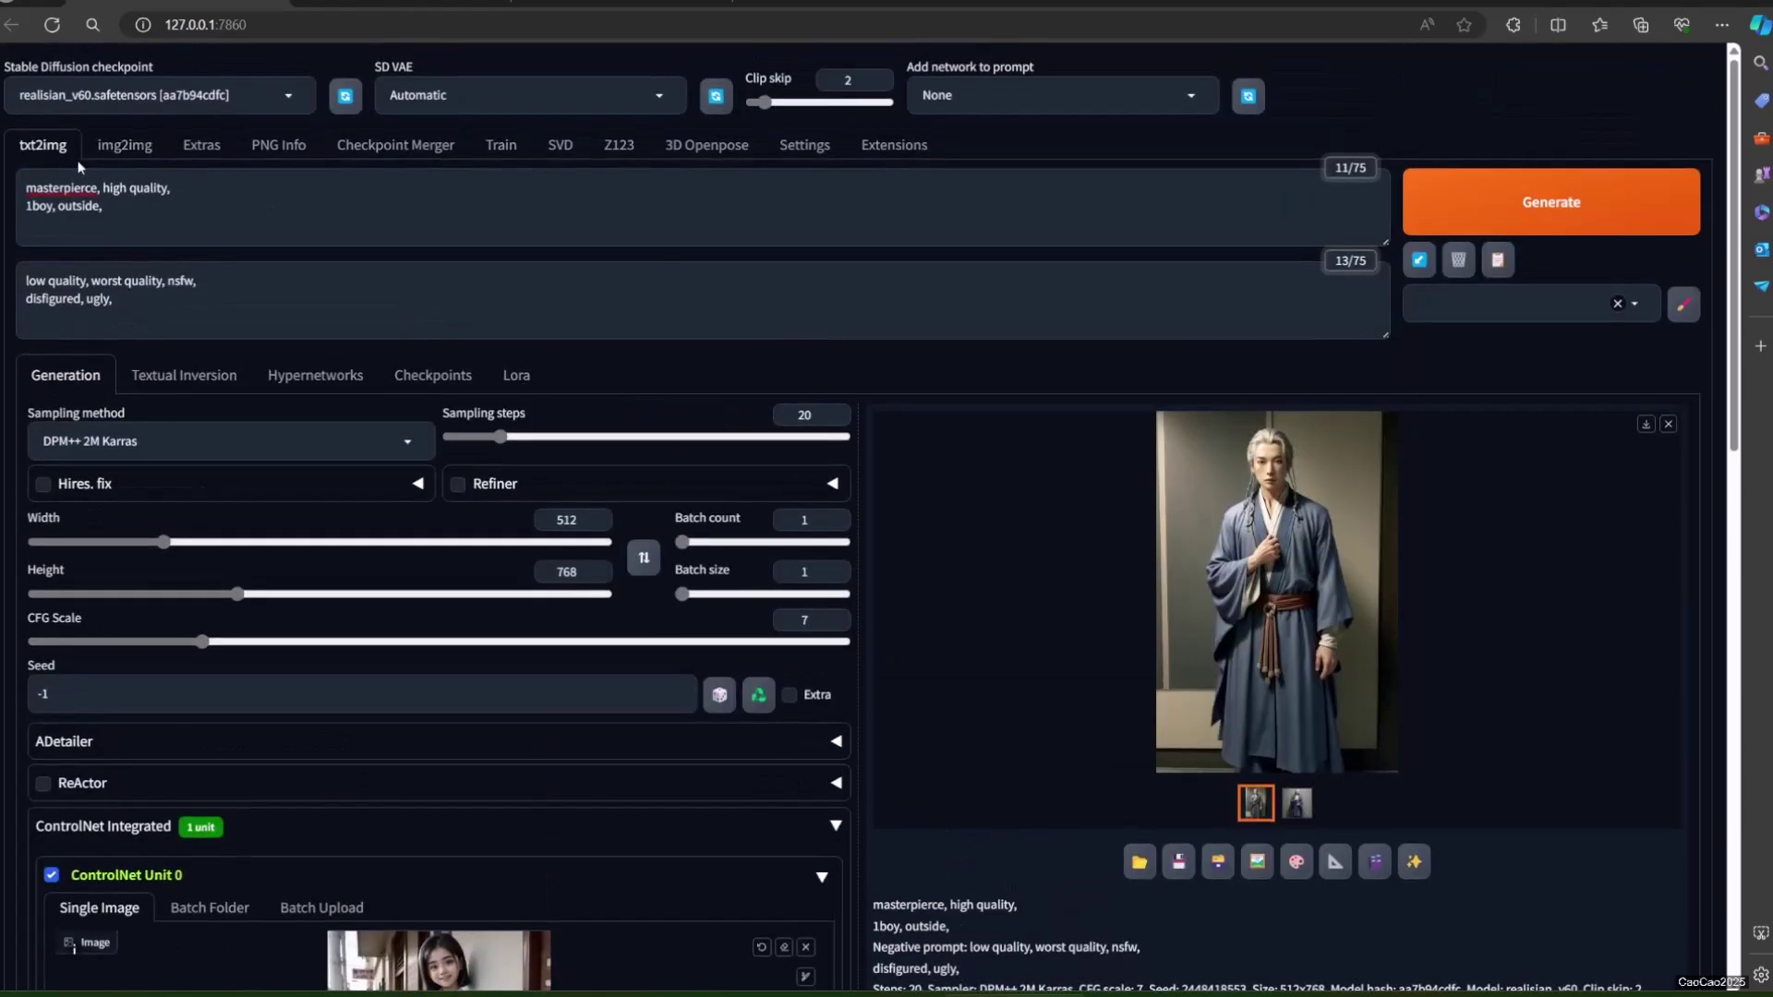
pyautogui.moveTo(57, 207); pyautogui.dragTo(31, 207)
pyautogui.press('BackSpace')
pyautogui.write('girl')
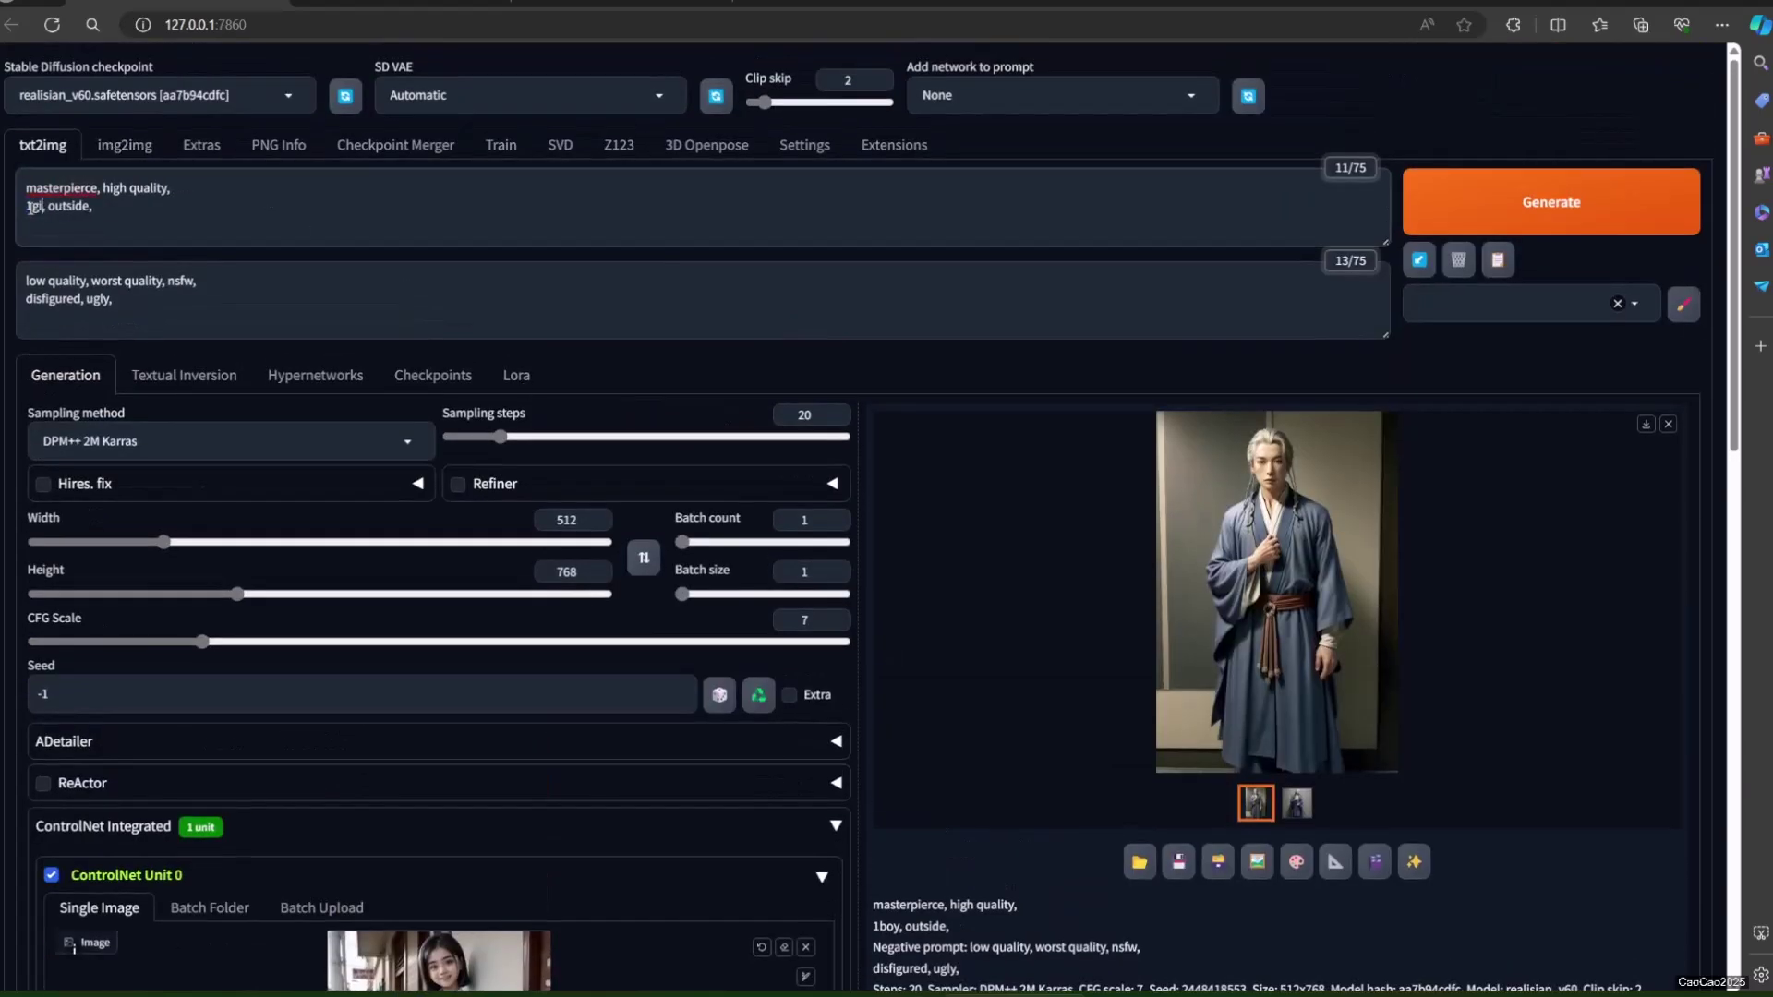
pyautogui.click(104, 207)
pyautogui.press('BackSpace')
pyautogui.press('BackSpace')
pyautogui.press('BackSpace')
pyautogui.press('BackSpace')
pyautogui.press('BackSpace')
pyautogui.press('BackSpace')
pyautogui.press('BackSpace')
pyautogui.press('BackSpace')
# - Generate an image from the 1girl prompt and the school-uniform reference, and view it at full size
pyautogui.click(1551, 201)
pyautogui.scroll(-6, 1326, 379)
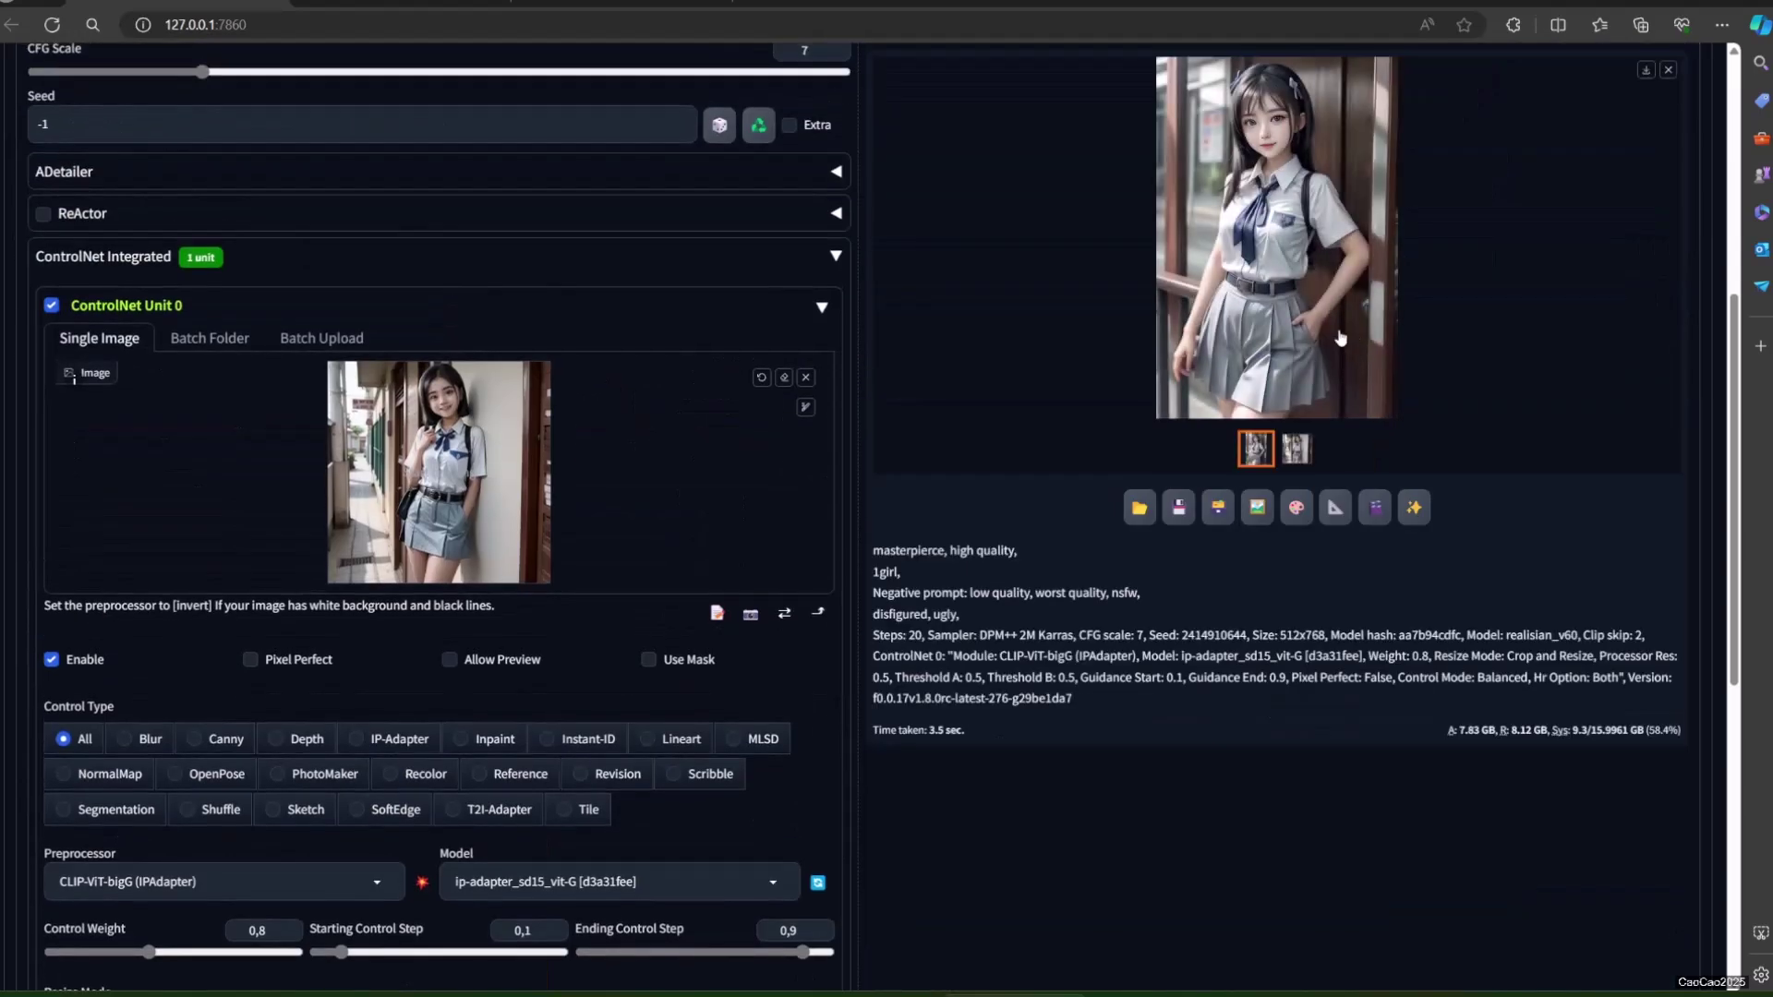
pyautogui.click(1339, 335)
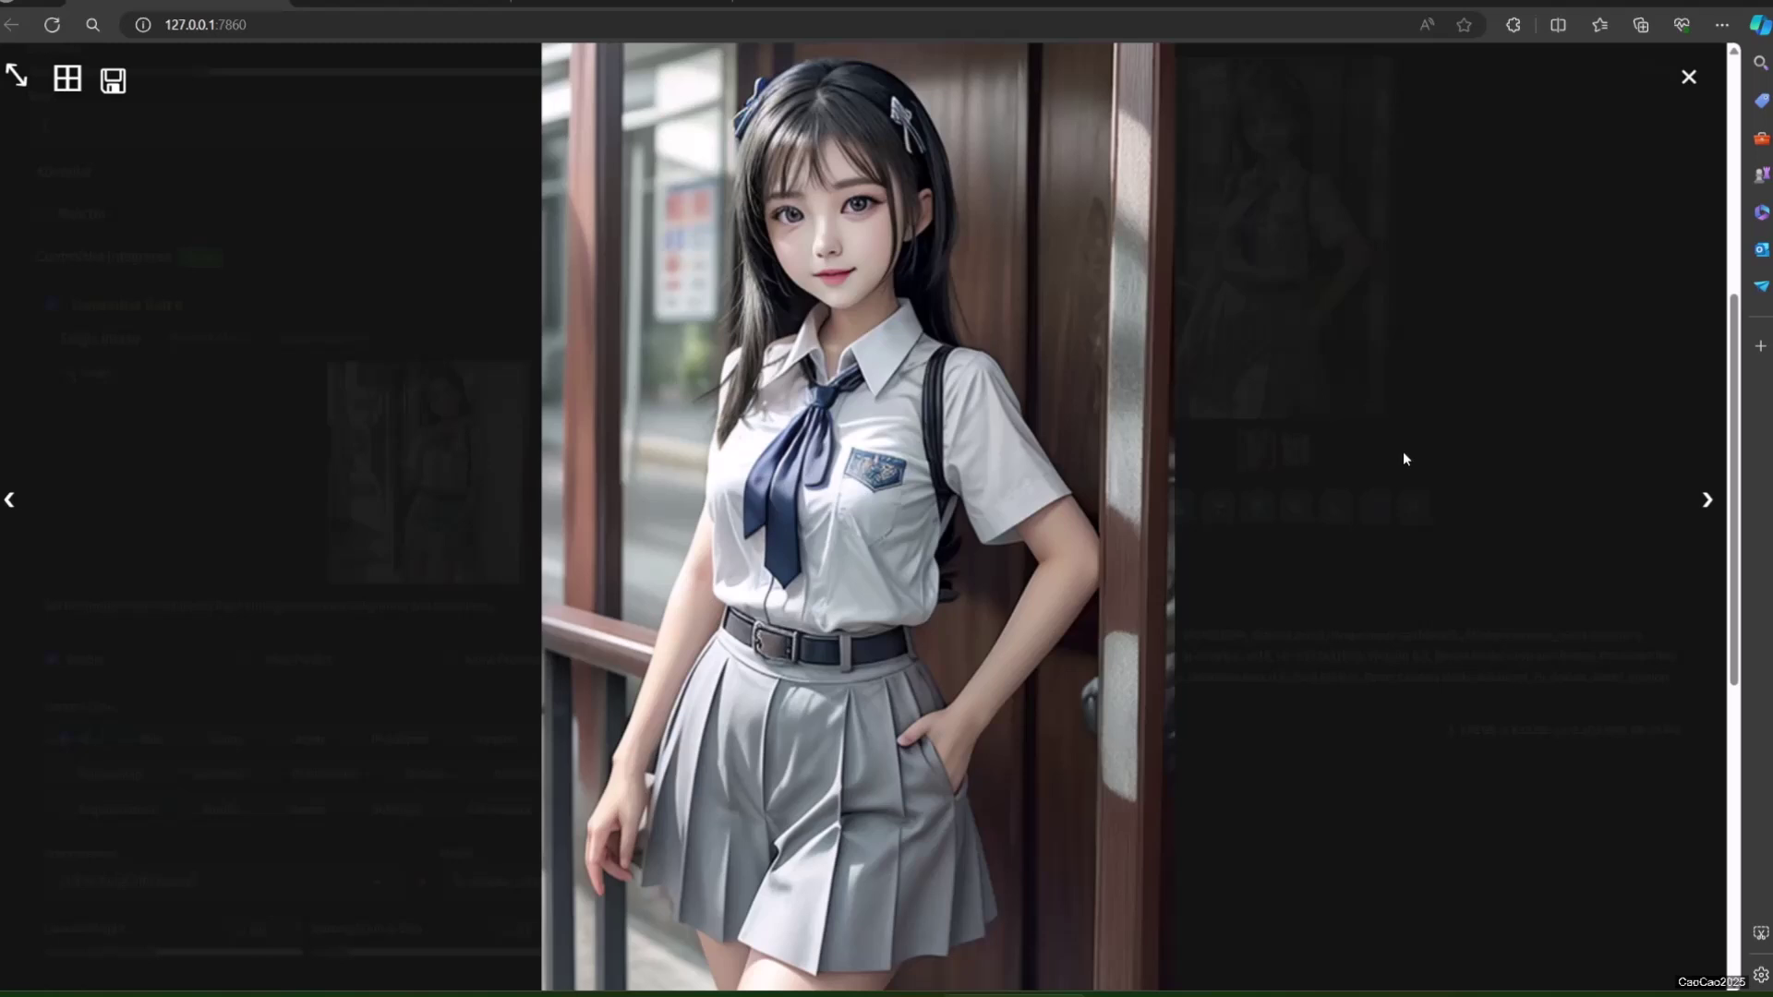
pyautogui.click(1403, 459)
# - Generate a second school-uniform image with the unchanged 1girl prompt and view it at full size
pyautogui.scroll(6, 1407, 407)
pyautogui.click(1551, 202)
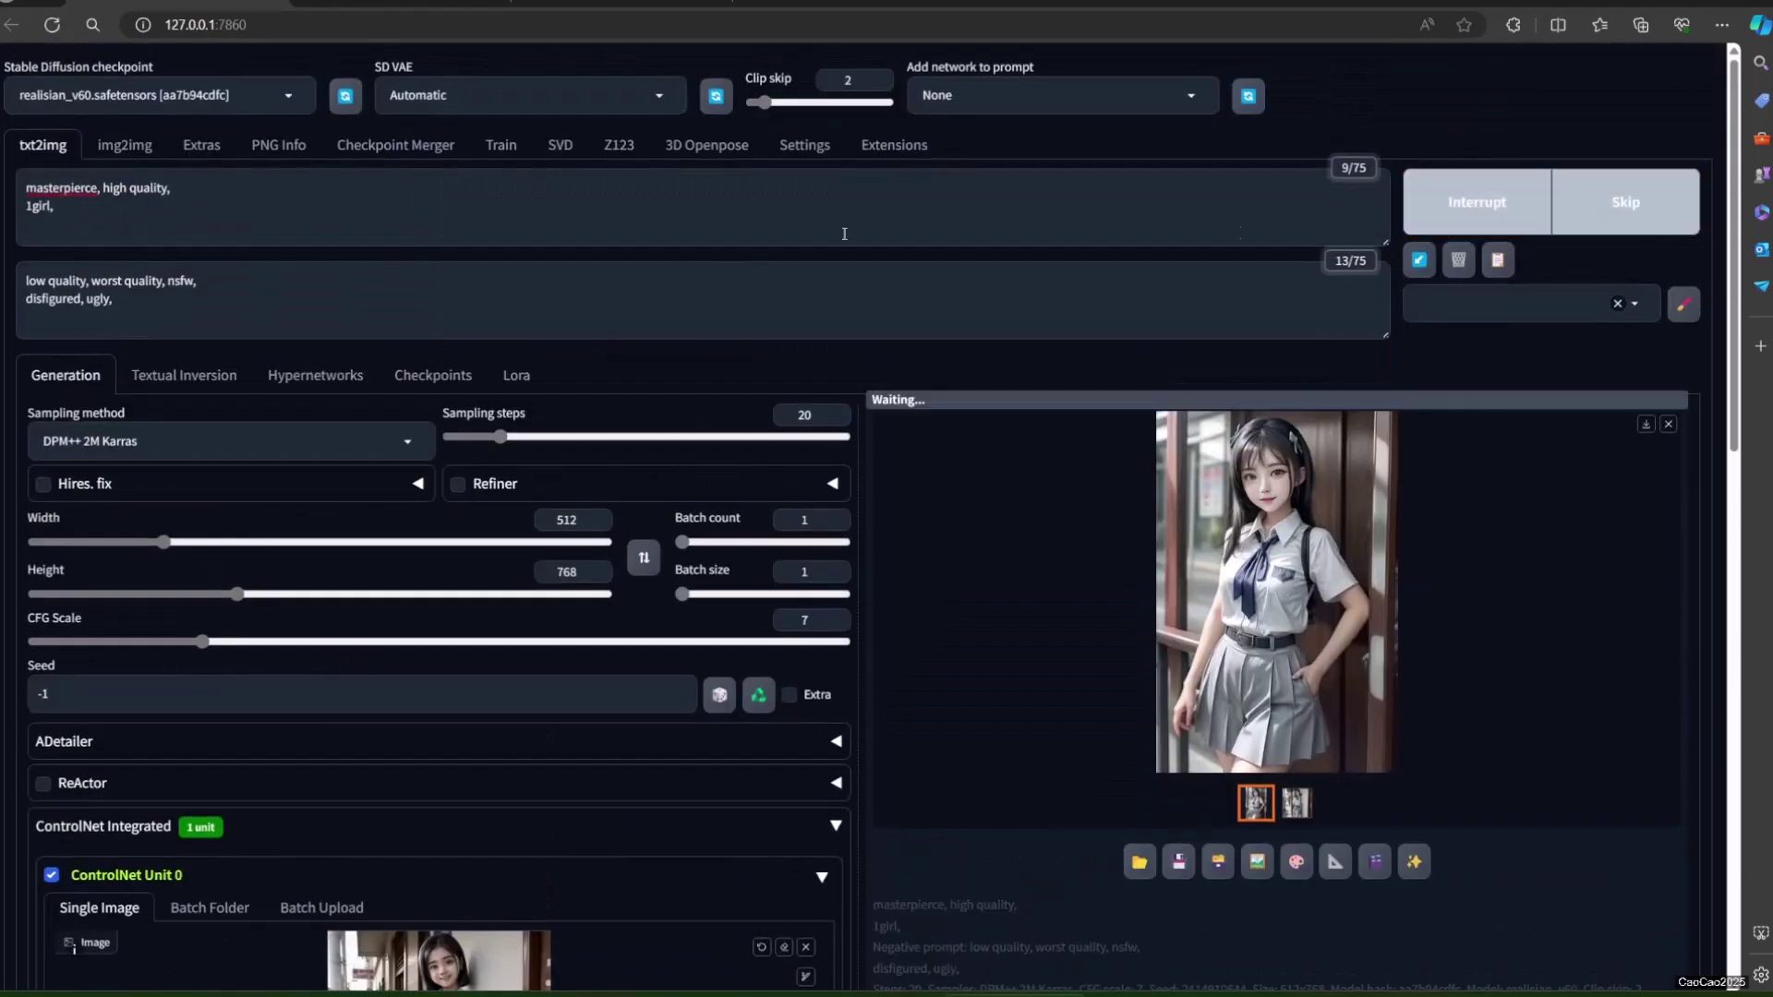
pyautogui.click(1239, 563)
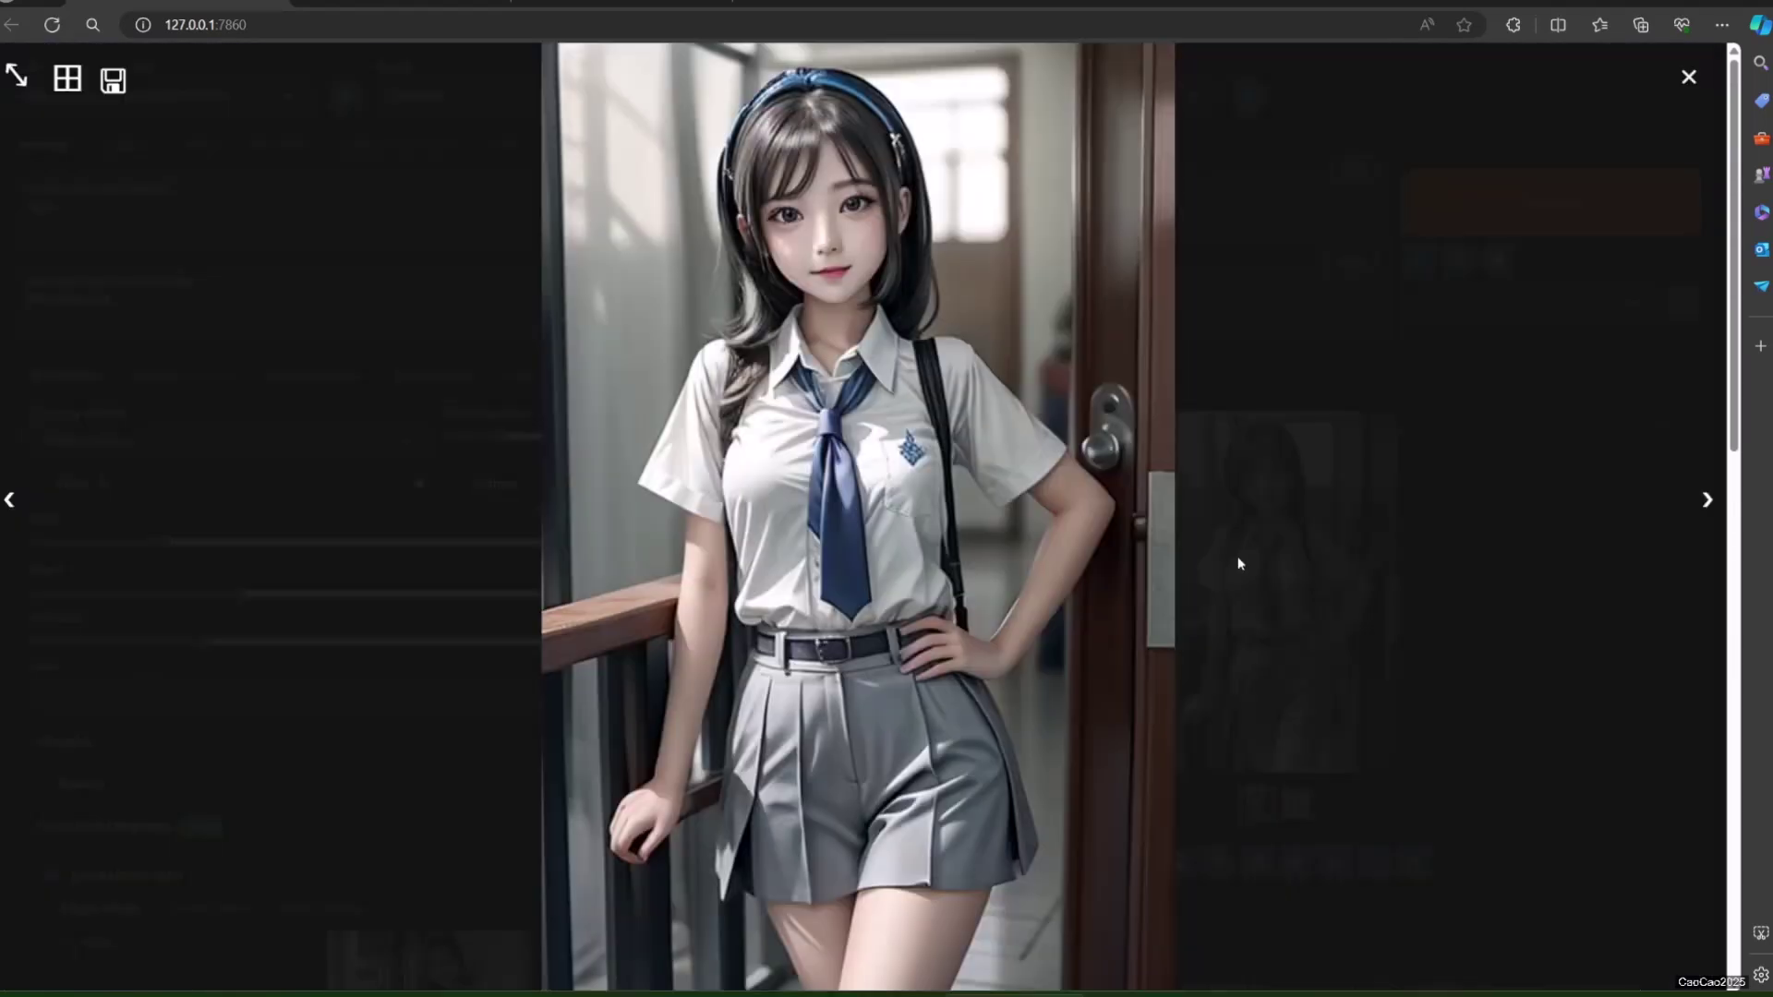
pyautogui.click(1377, 573)
# - Generate a third school-uniform image, view it at full size, and compare it with the ControlNet reference photo
pyautogui.click(1487, 208)
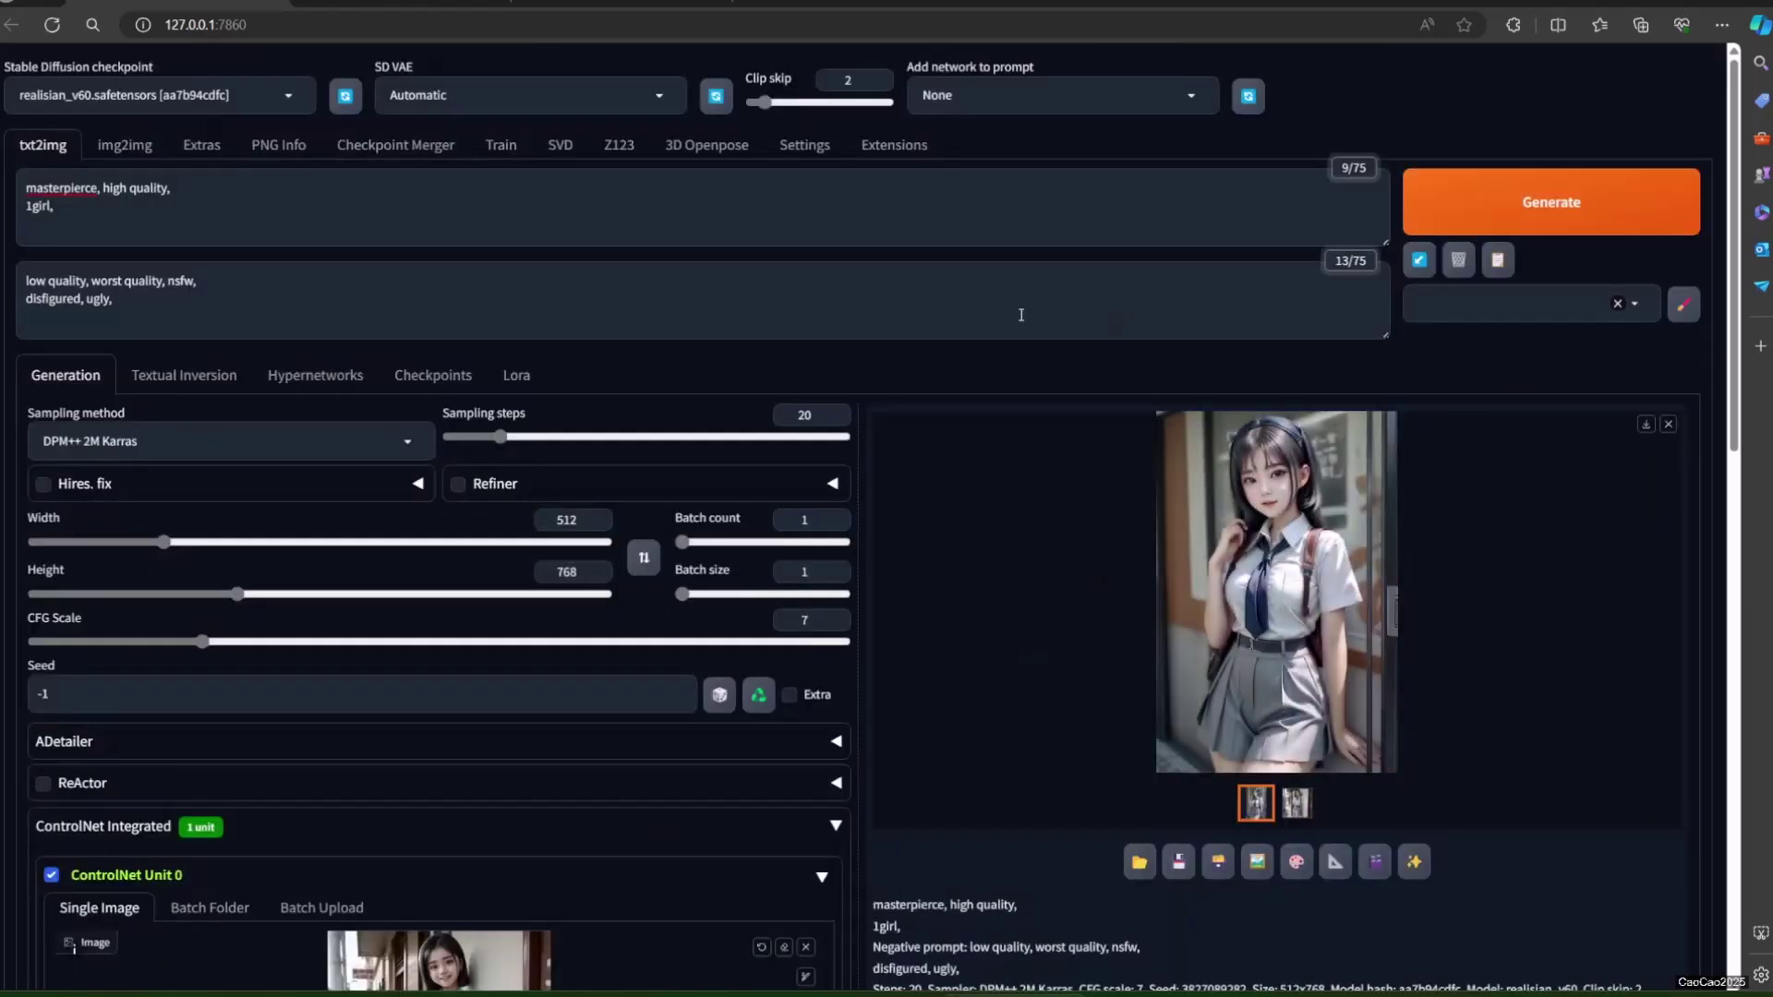
pyautogui.click(1366, 598)
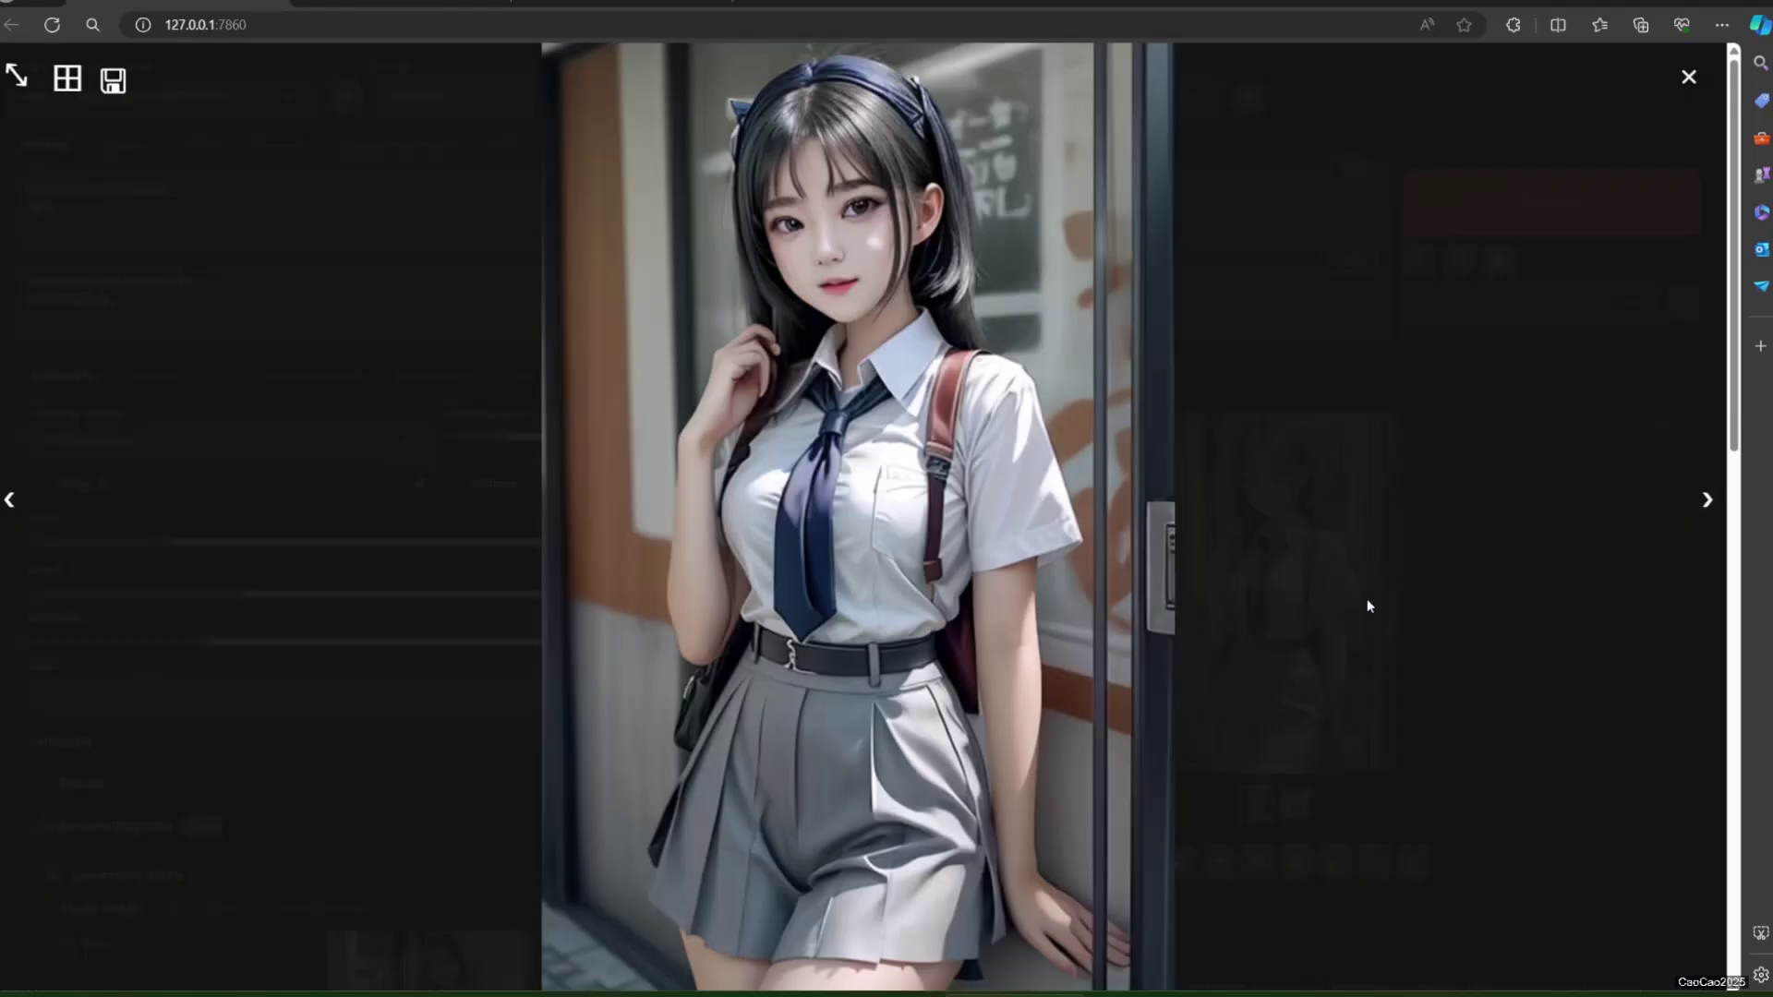
pyautogui.click(1378, 596)
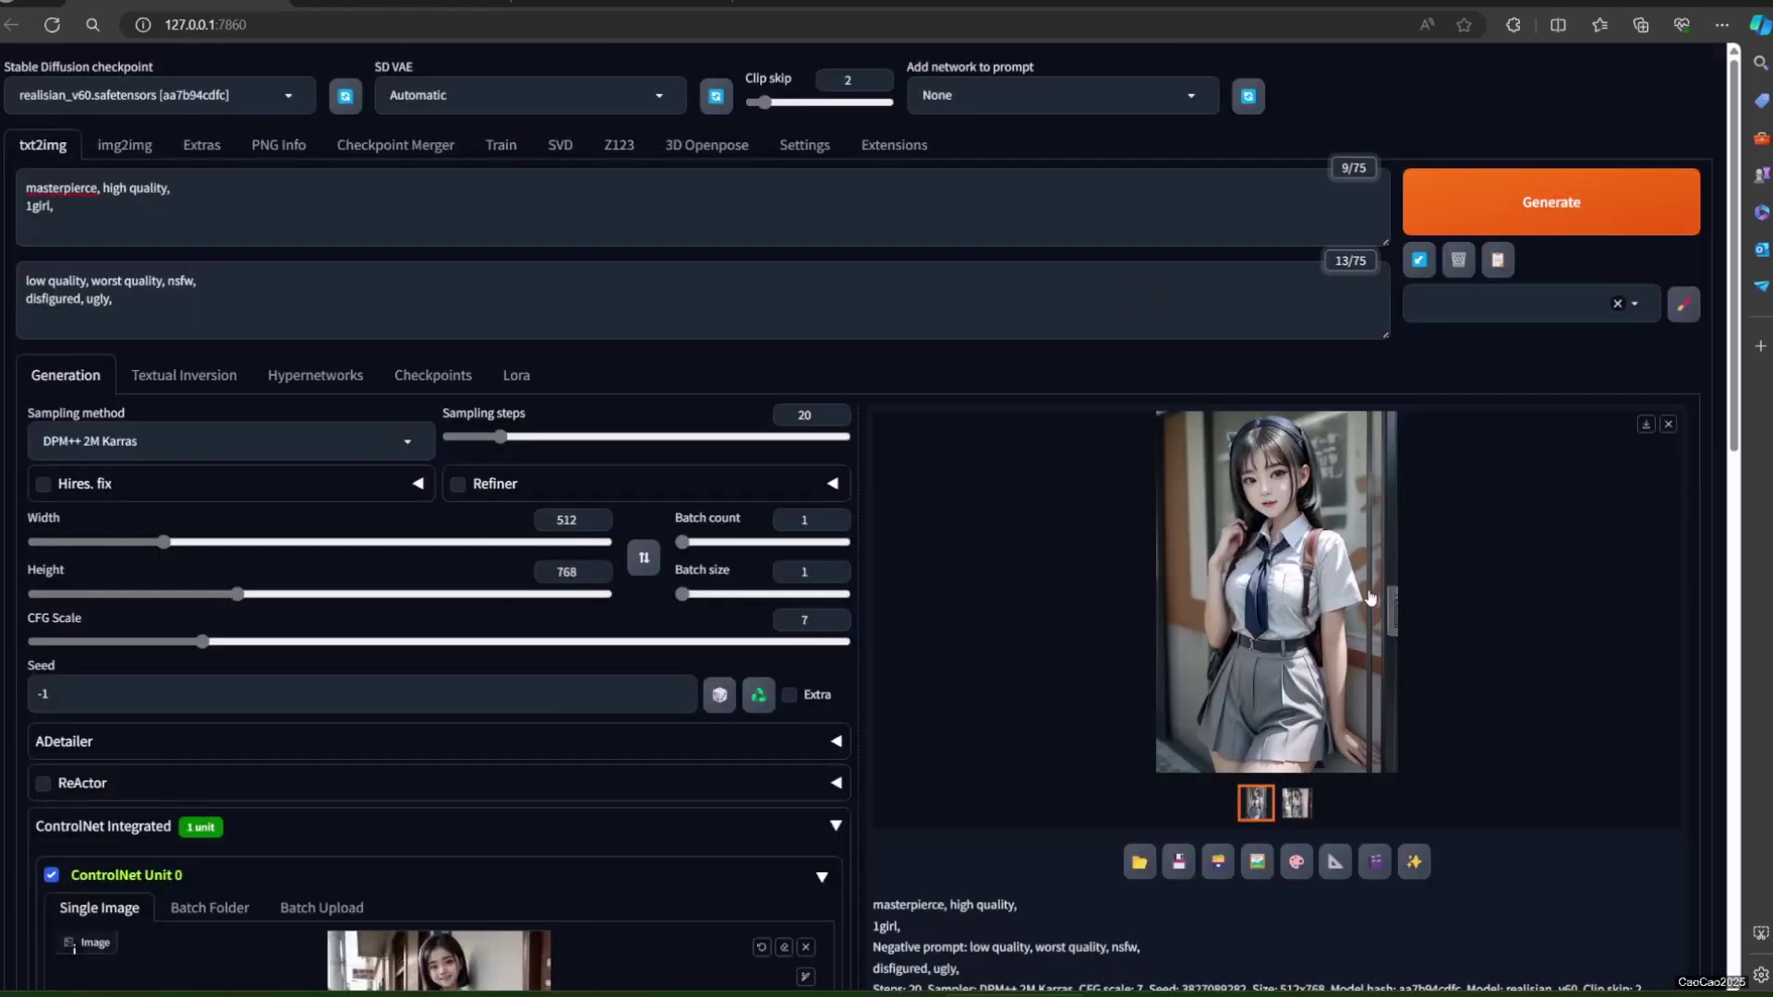
pyautogui.scroll(-5, 1173, 440)
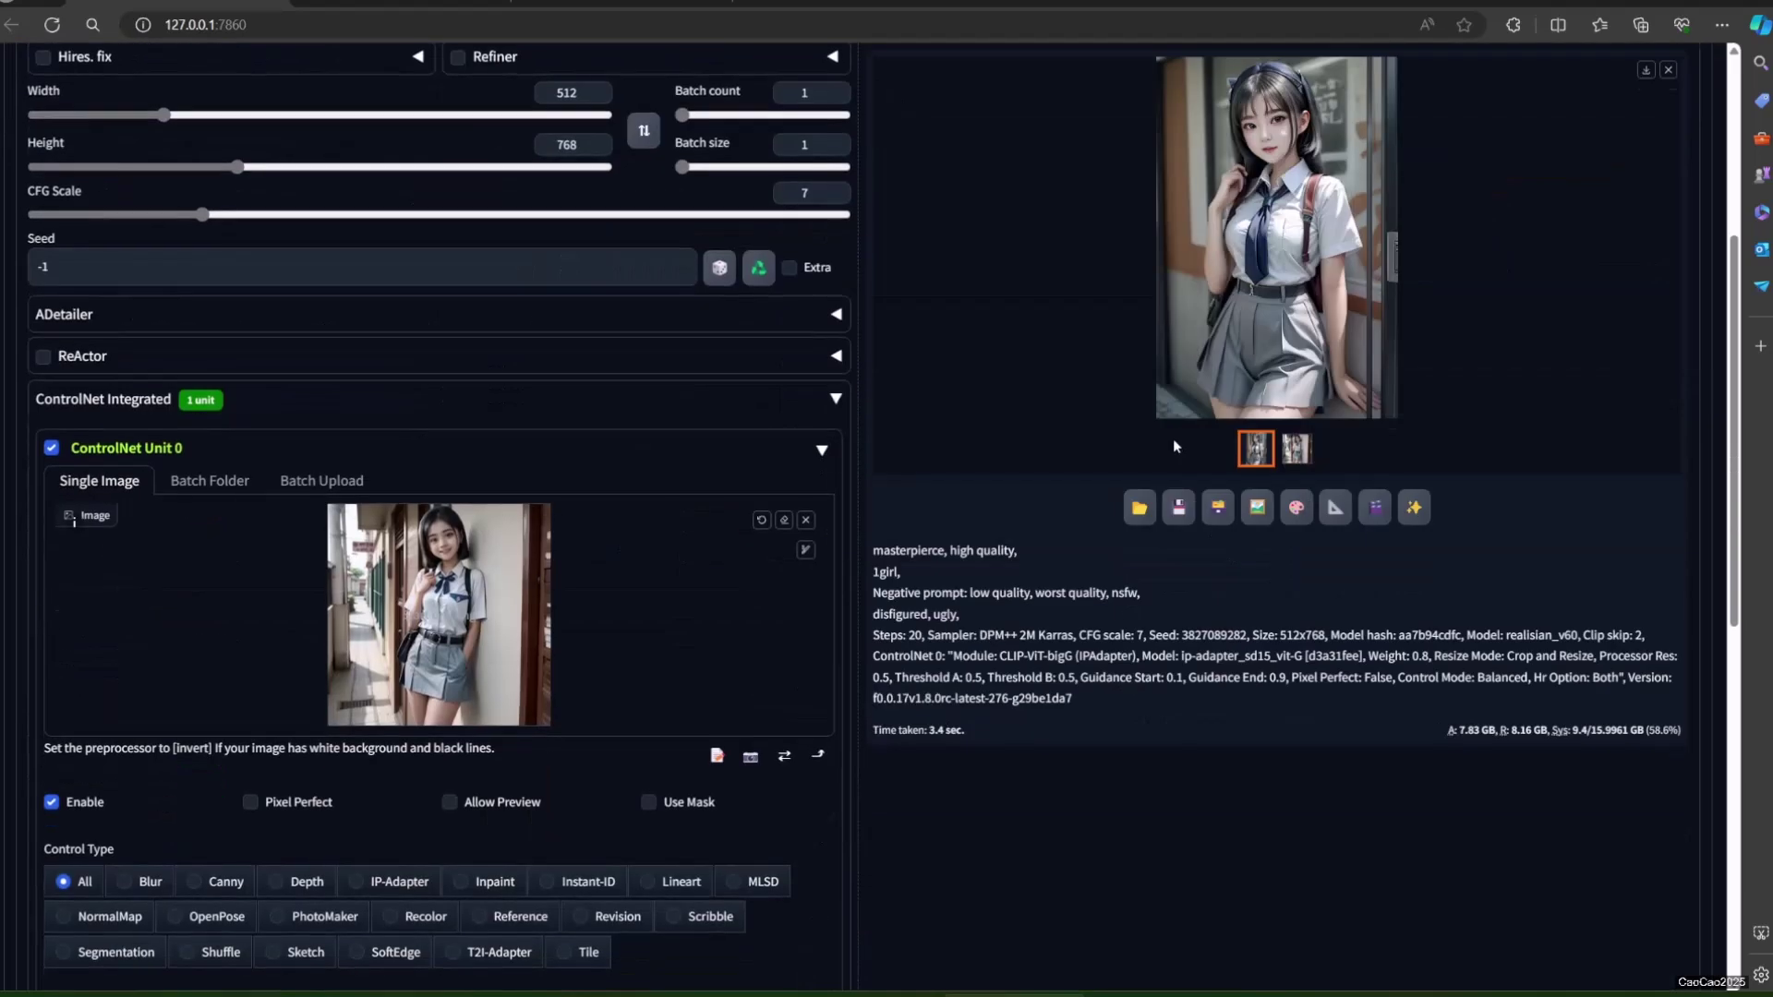
pyautogui.scroll(5, 1173, 440)
# - Generate a fourth school-uniform image with the 1girl prompt and enlarge it briefly
pyautogui.click(1459, 212)
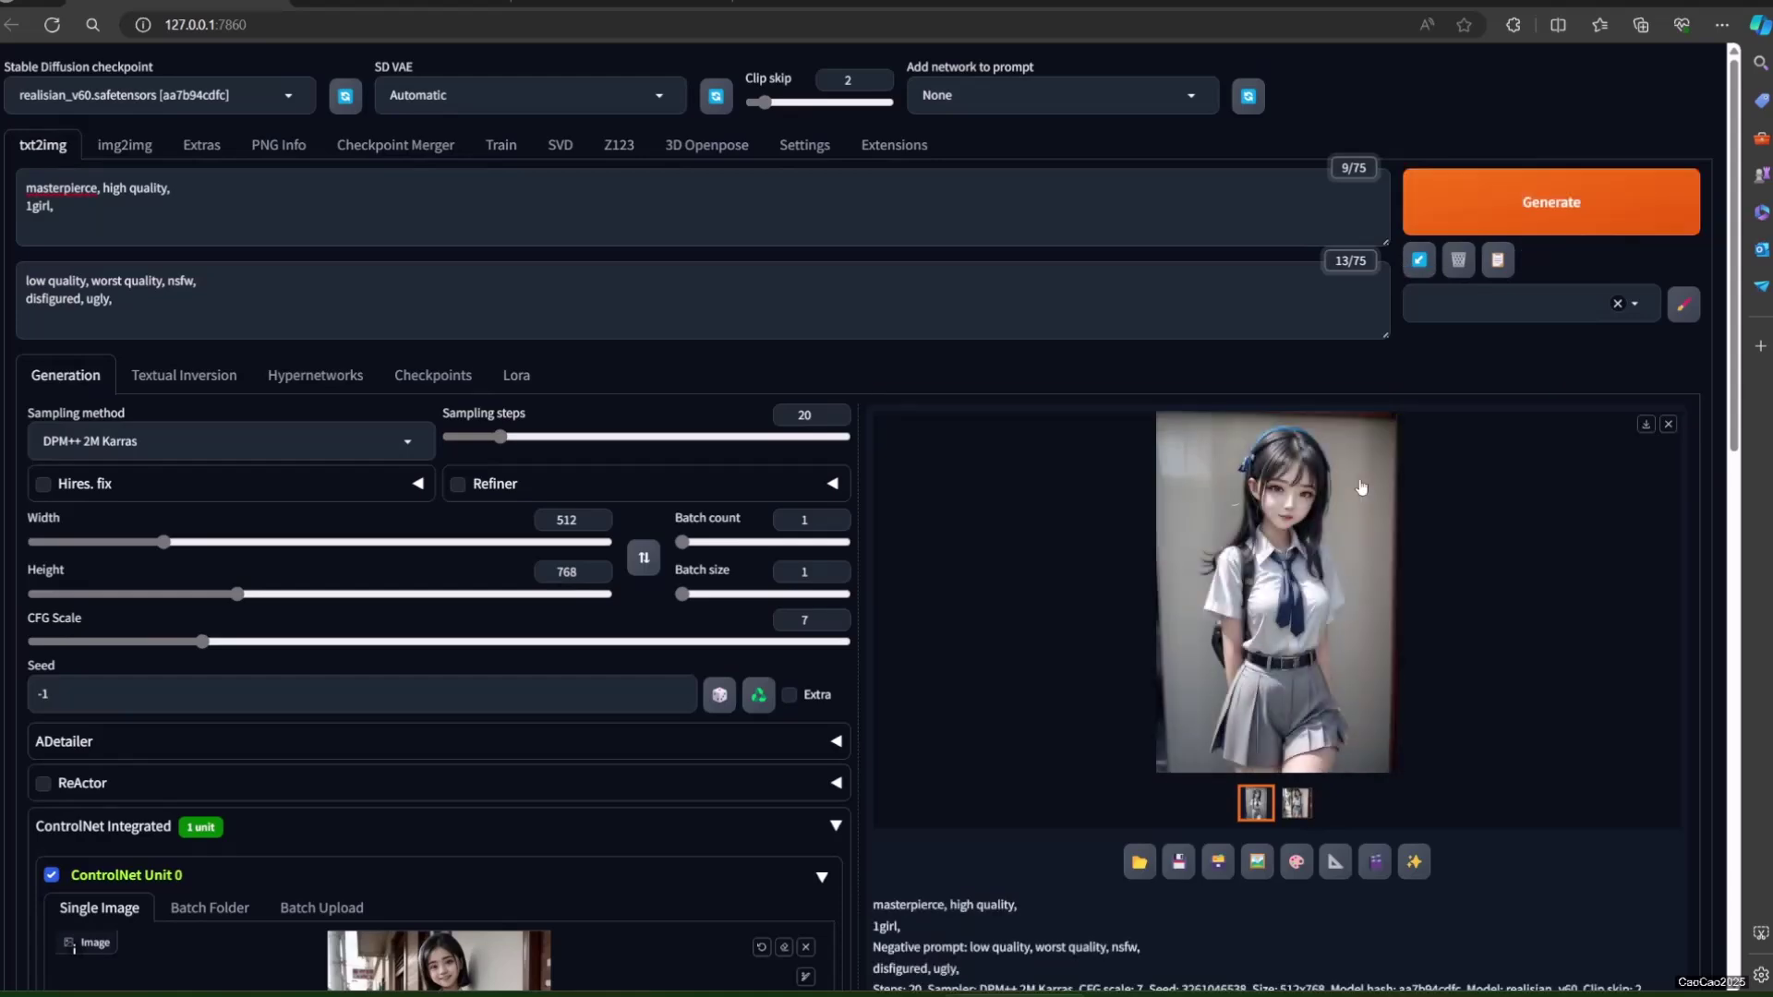
pyautogui.click(1361, 486)
pyautogui.click(1370, 503)
# - Replace the ControlNet reference with the photo of the woman in glasses and an orange top, and generate an image with the 1girl prompt
pyautogui.scroll(-2, 774, 835)
pyautogui.scroll(2, 775, 834)
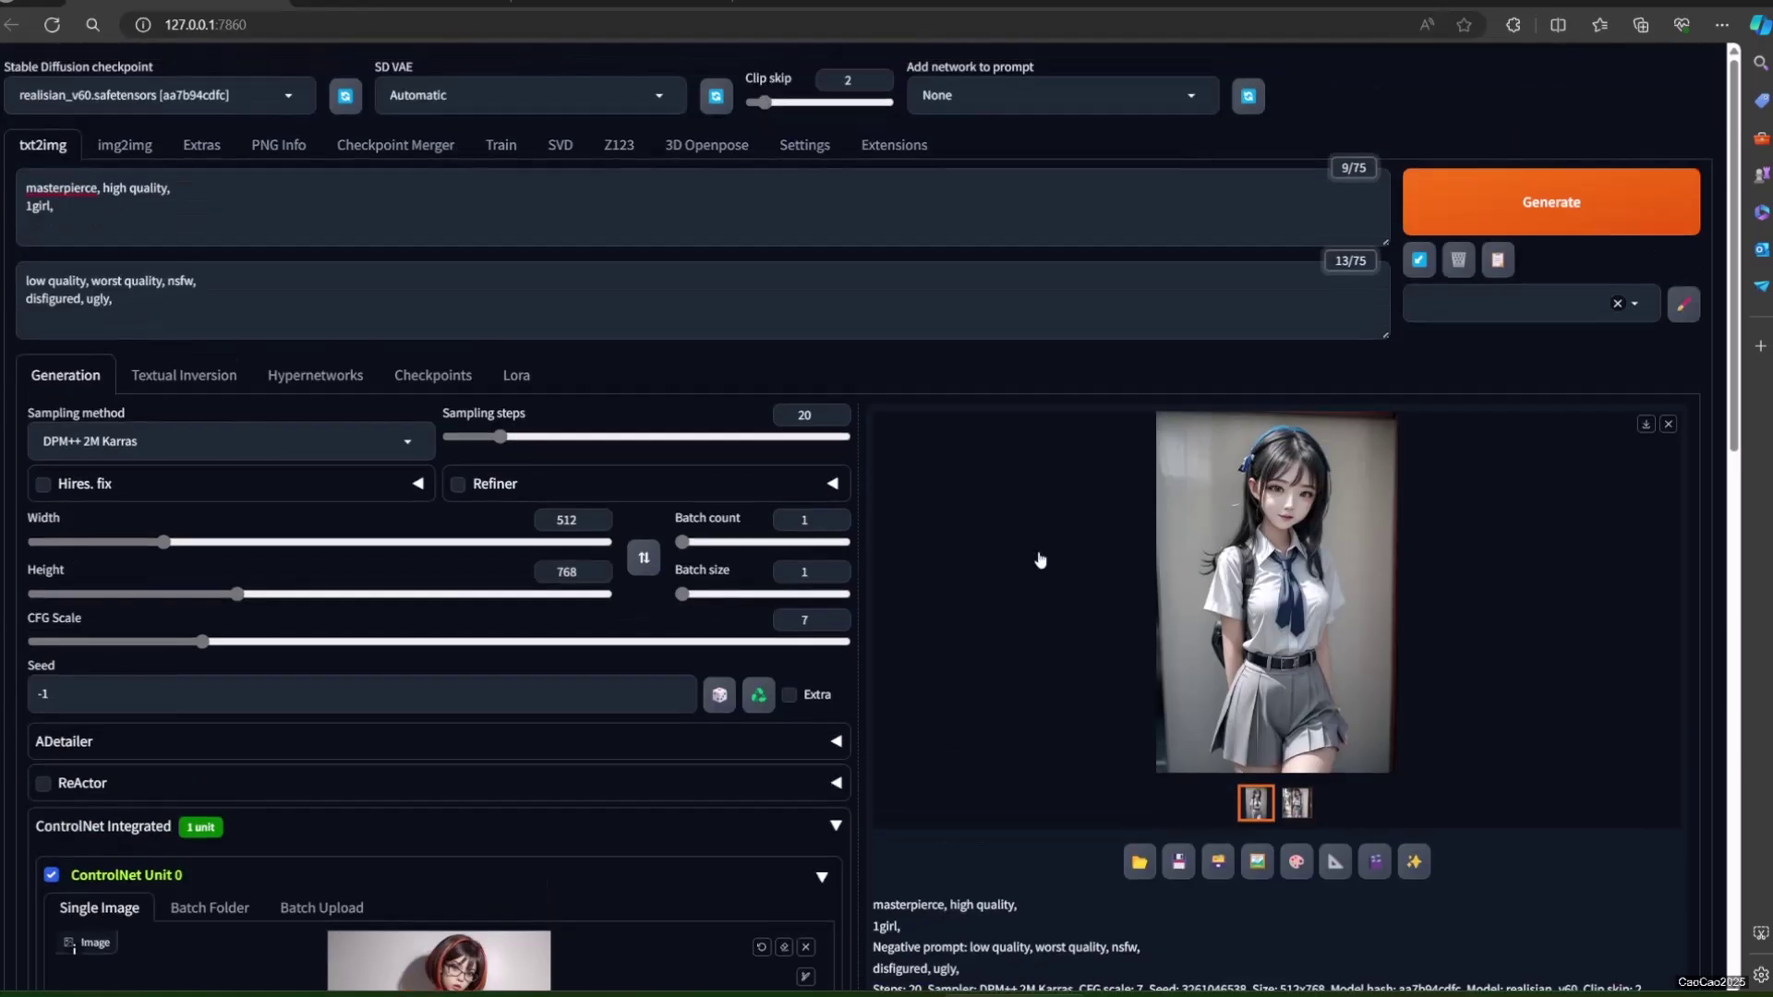
pyautogui.click(1491, 196)
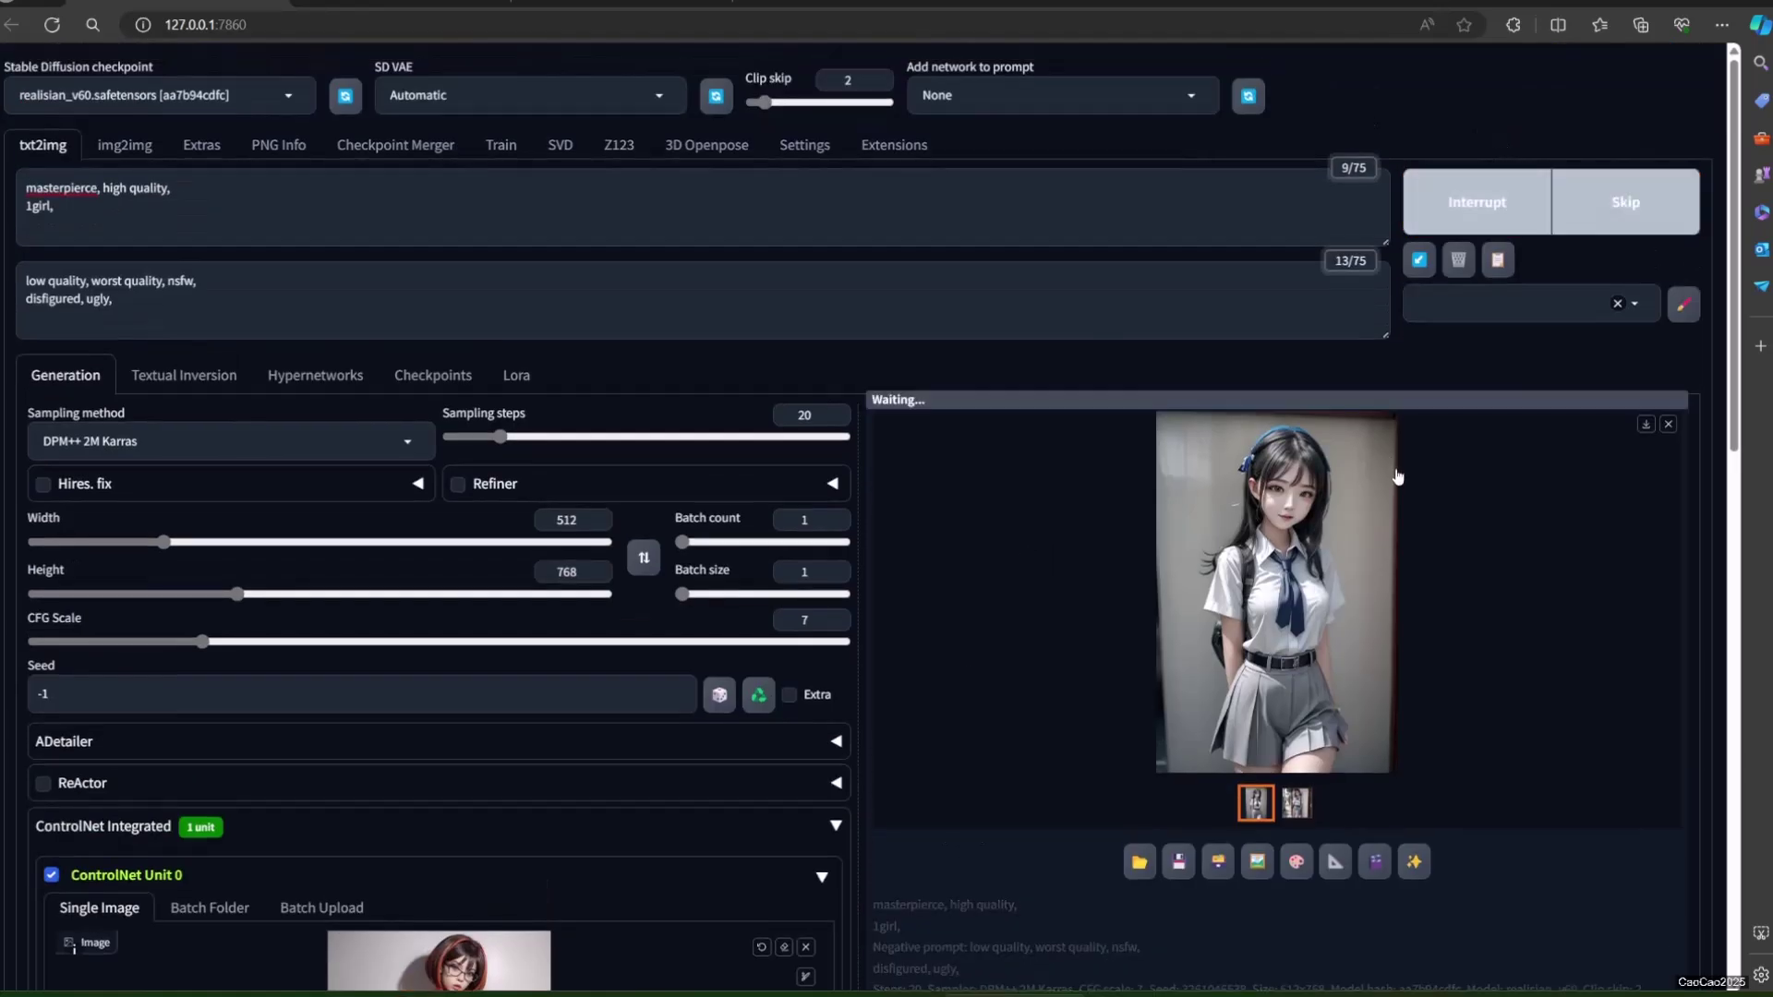
# - Start another generation with the orange-outfit reference and inspect the results at full size
pyautogui.click(1464, 214)
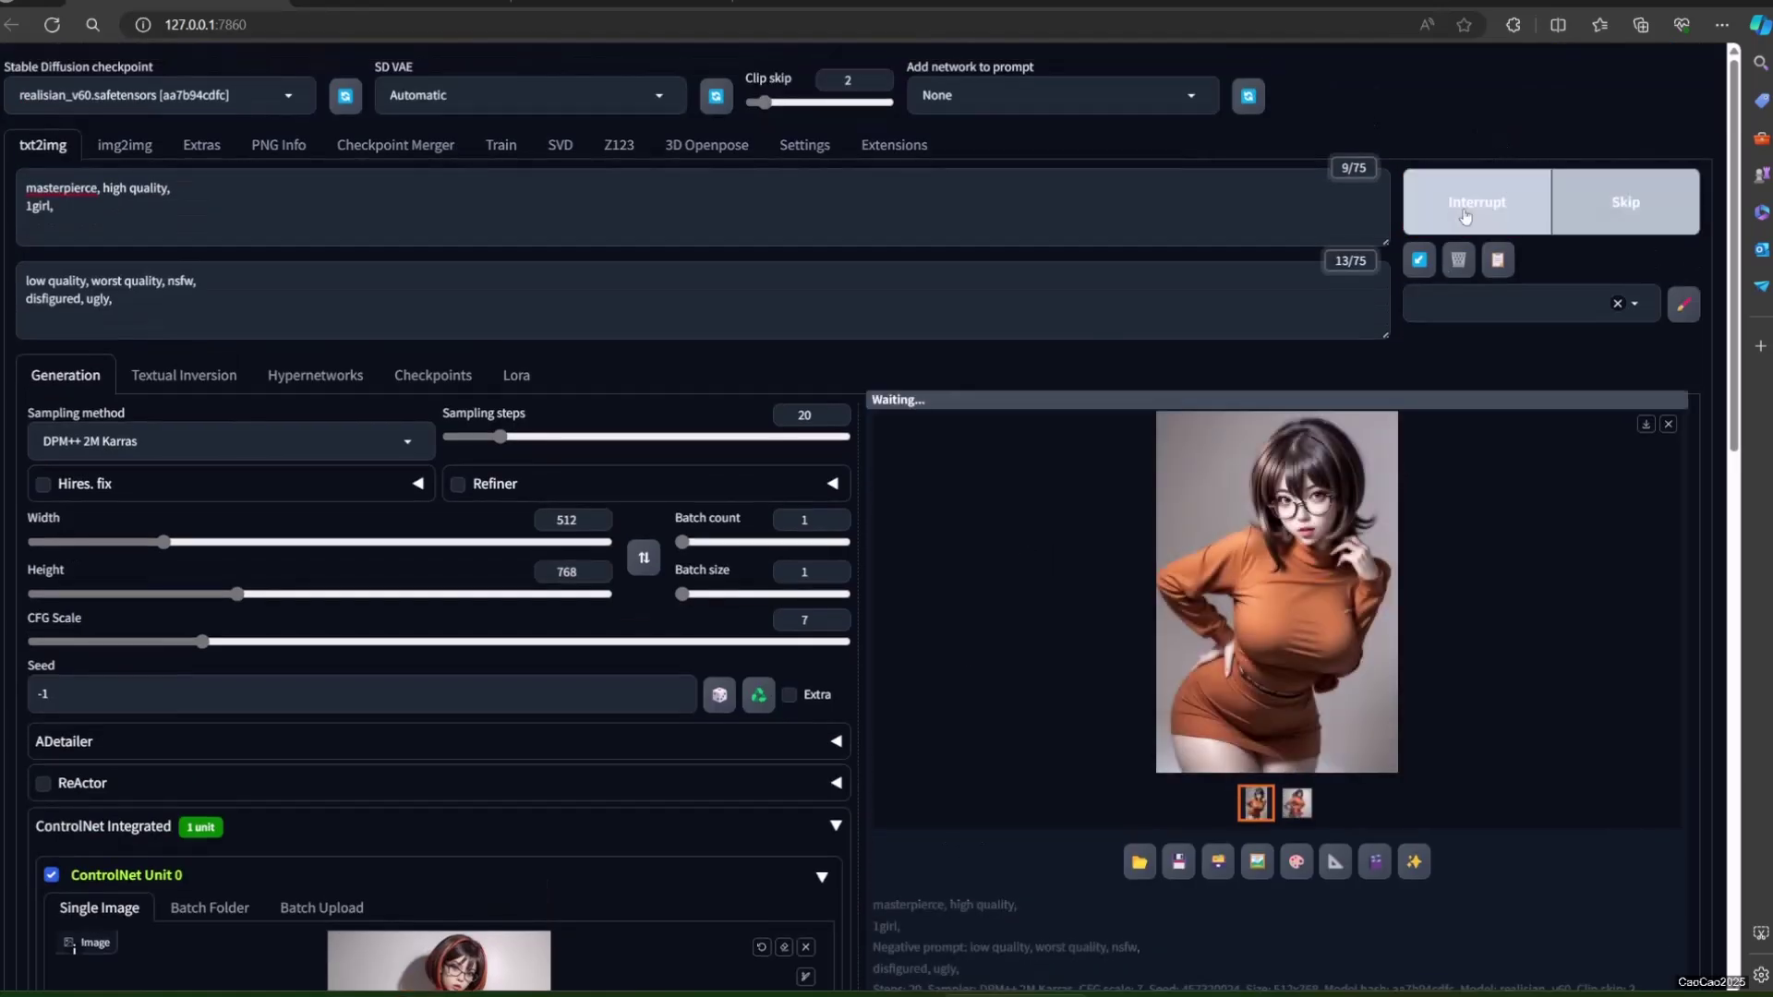
pyautogui.scroll(-2, 1427, 249)
pyautogui.click(1392, 406)
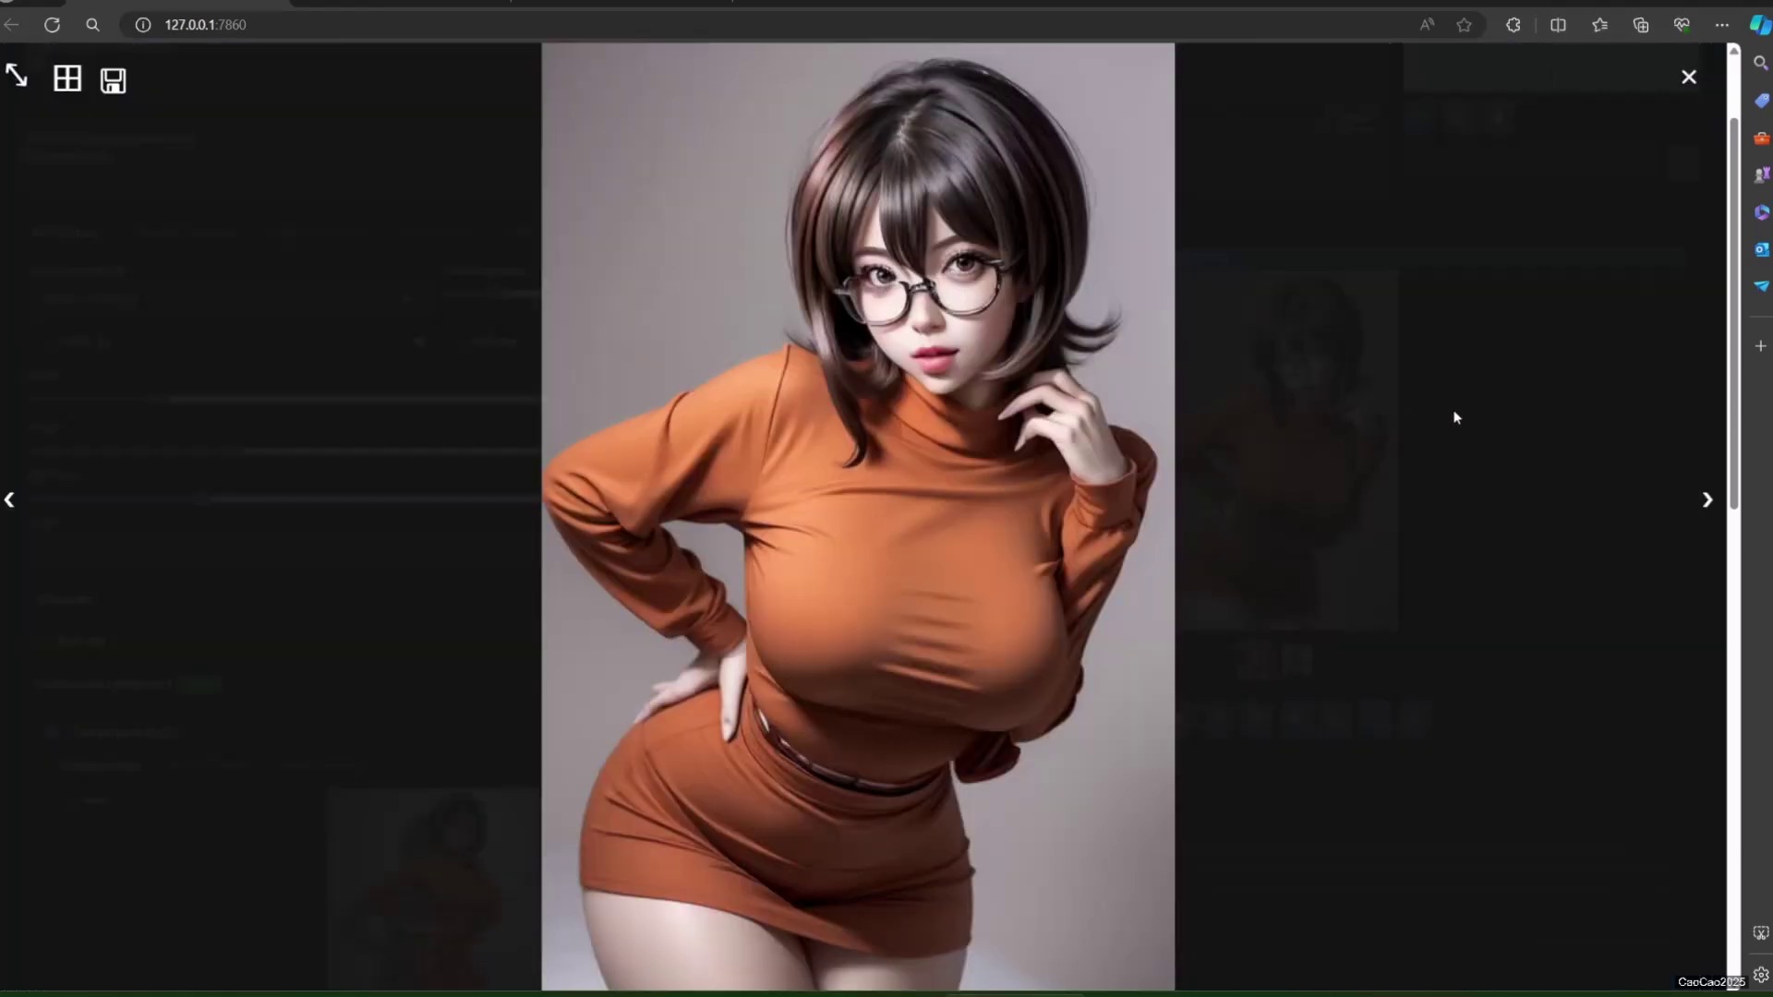
pyautogui.click(1452, 412)
pyautogui.click(1361, 412)
pyautogui.click(1439, 402)
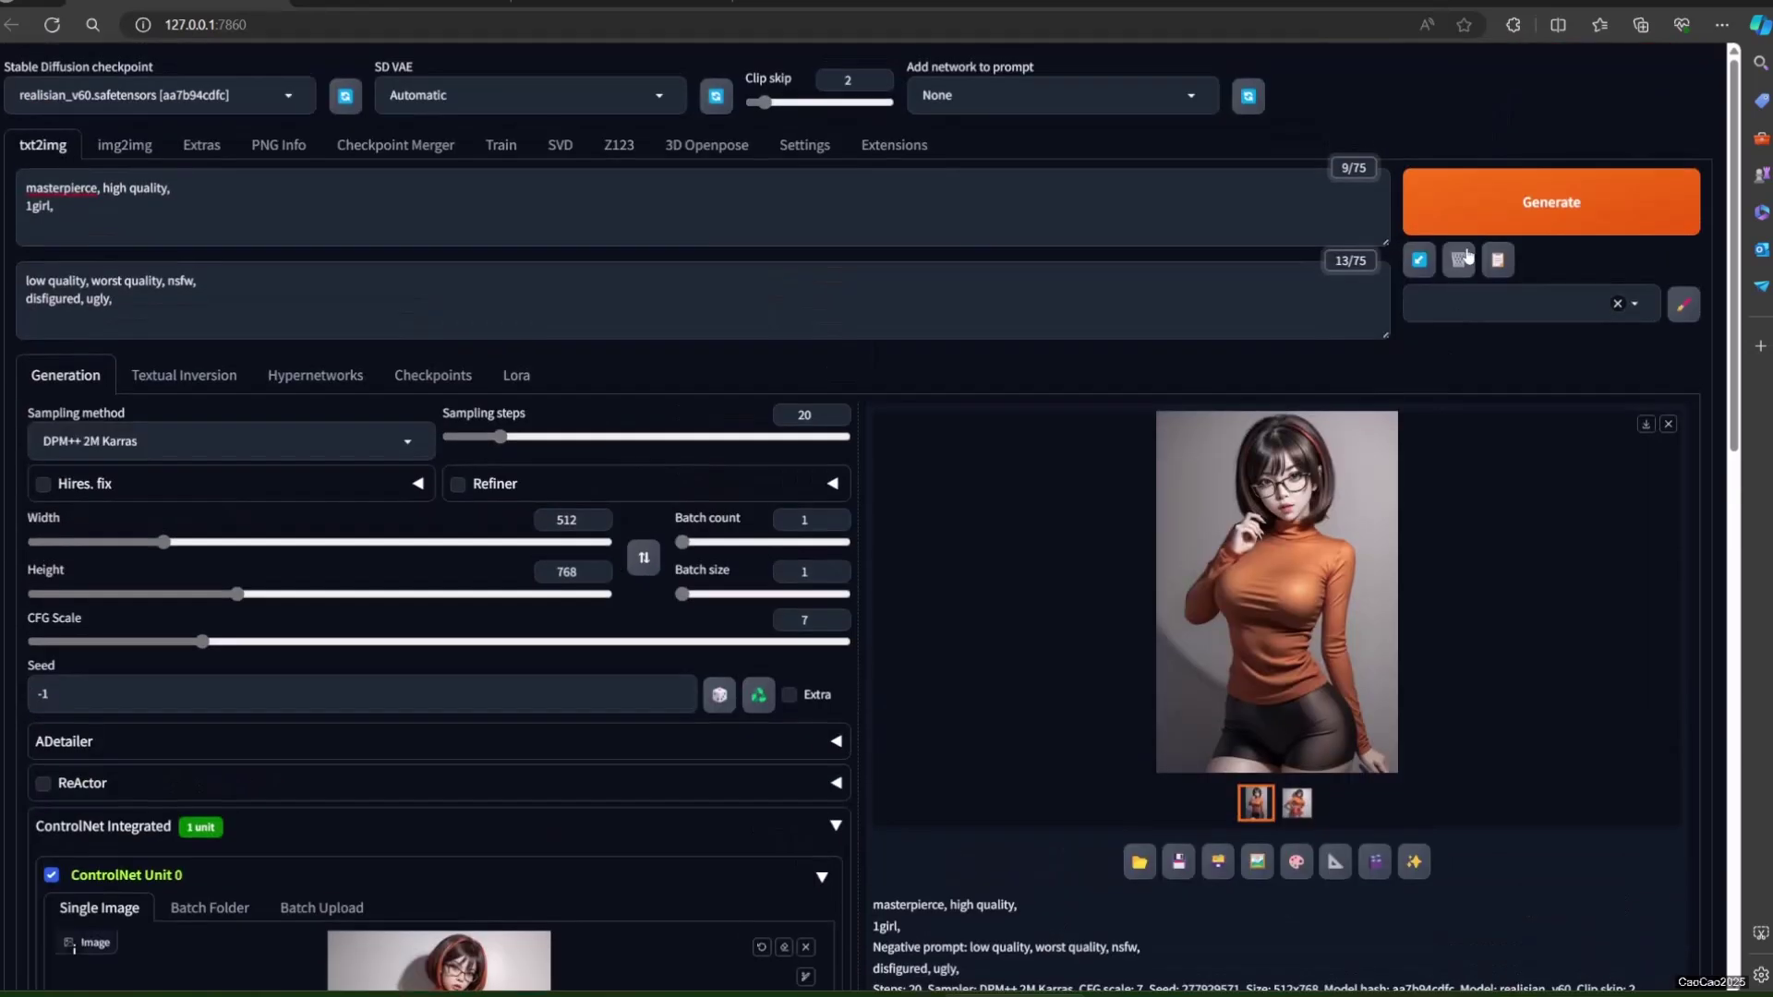
# - Generate two more images of the woman in orange with the unchanged 1girl prompt, viewing the displayed result at full size during each run
pyautogui.click(1477, 217)
pyautogui.click(1318, 475)
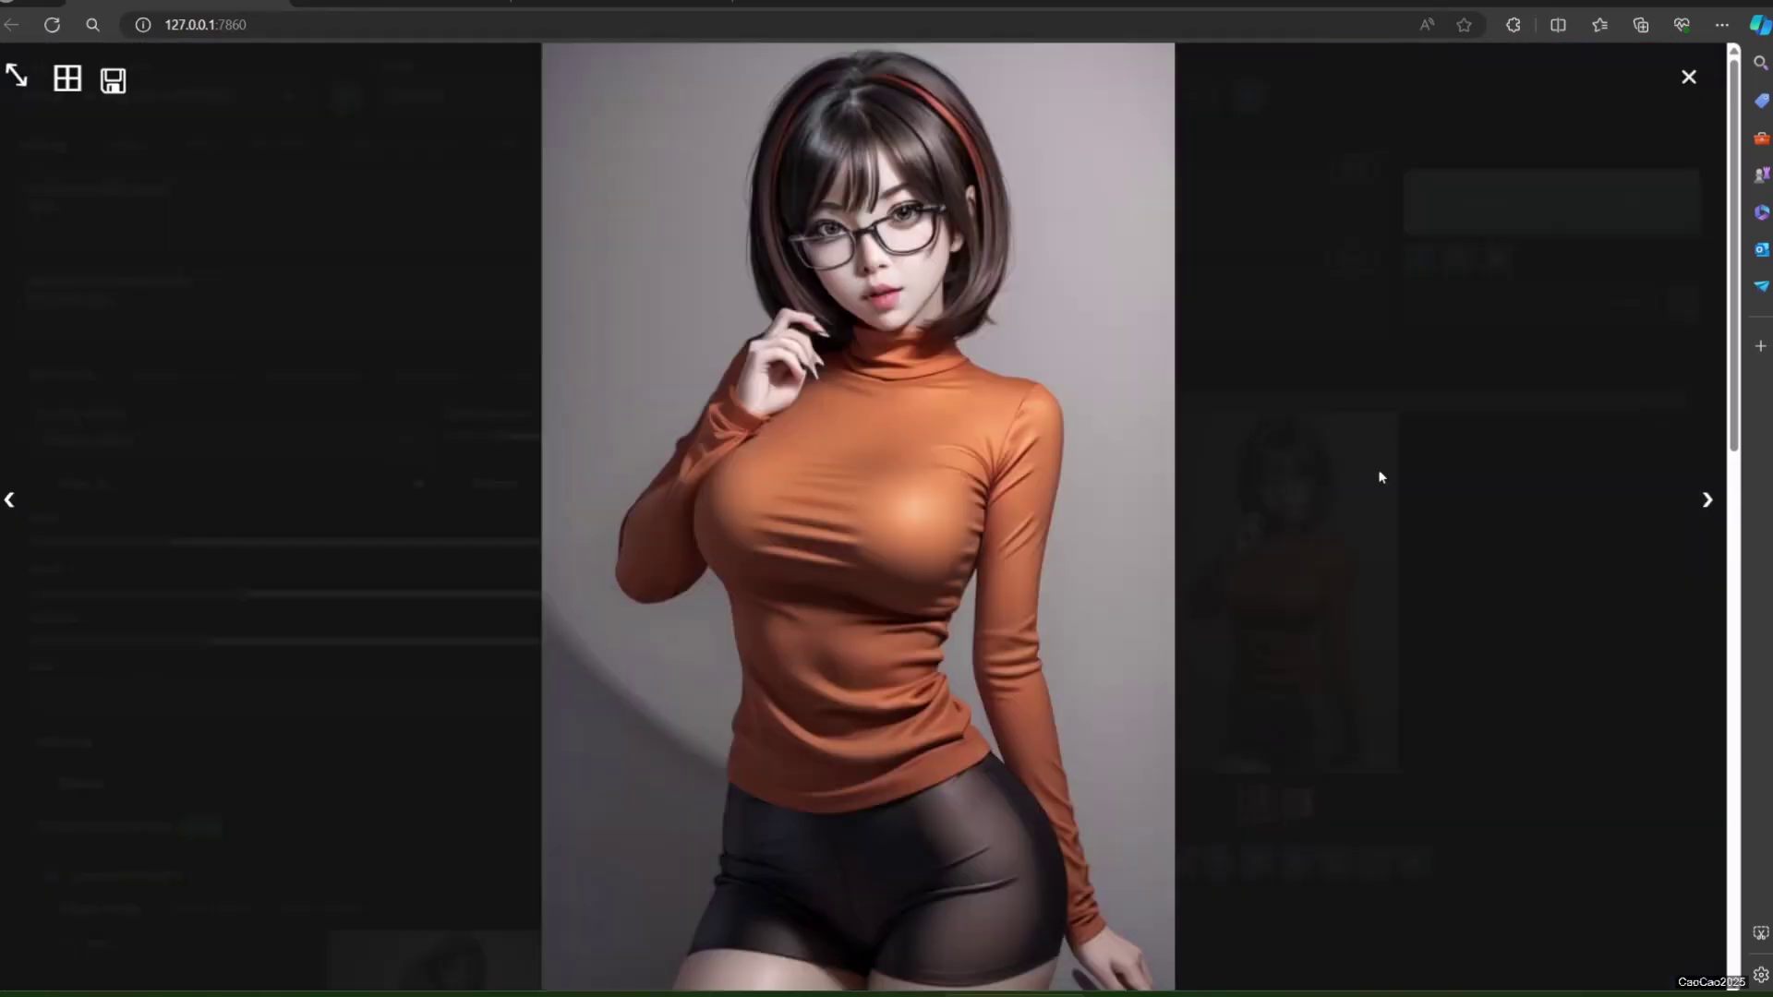
pyautogui.click(1467, 615)
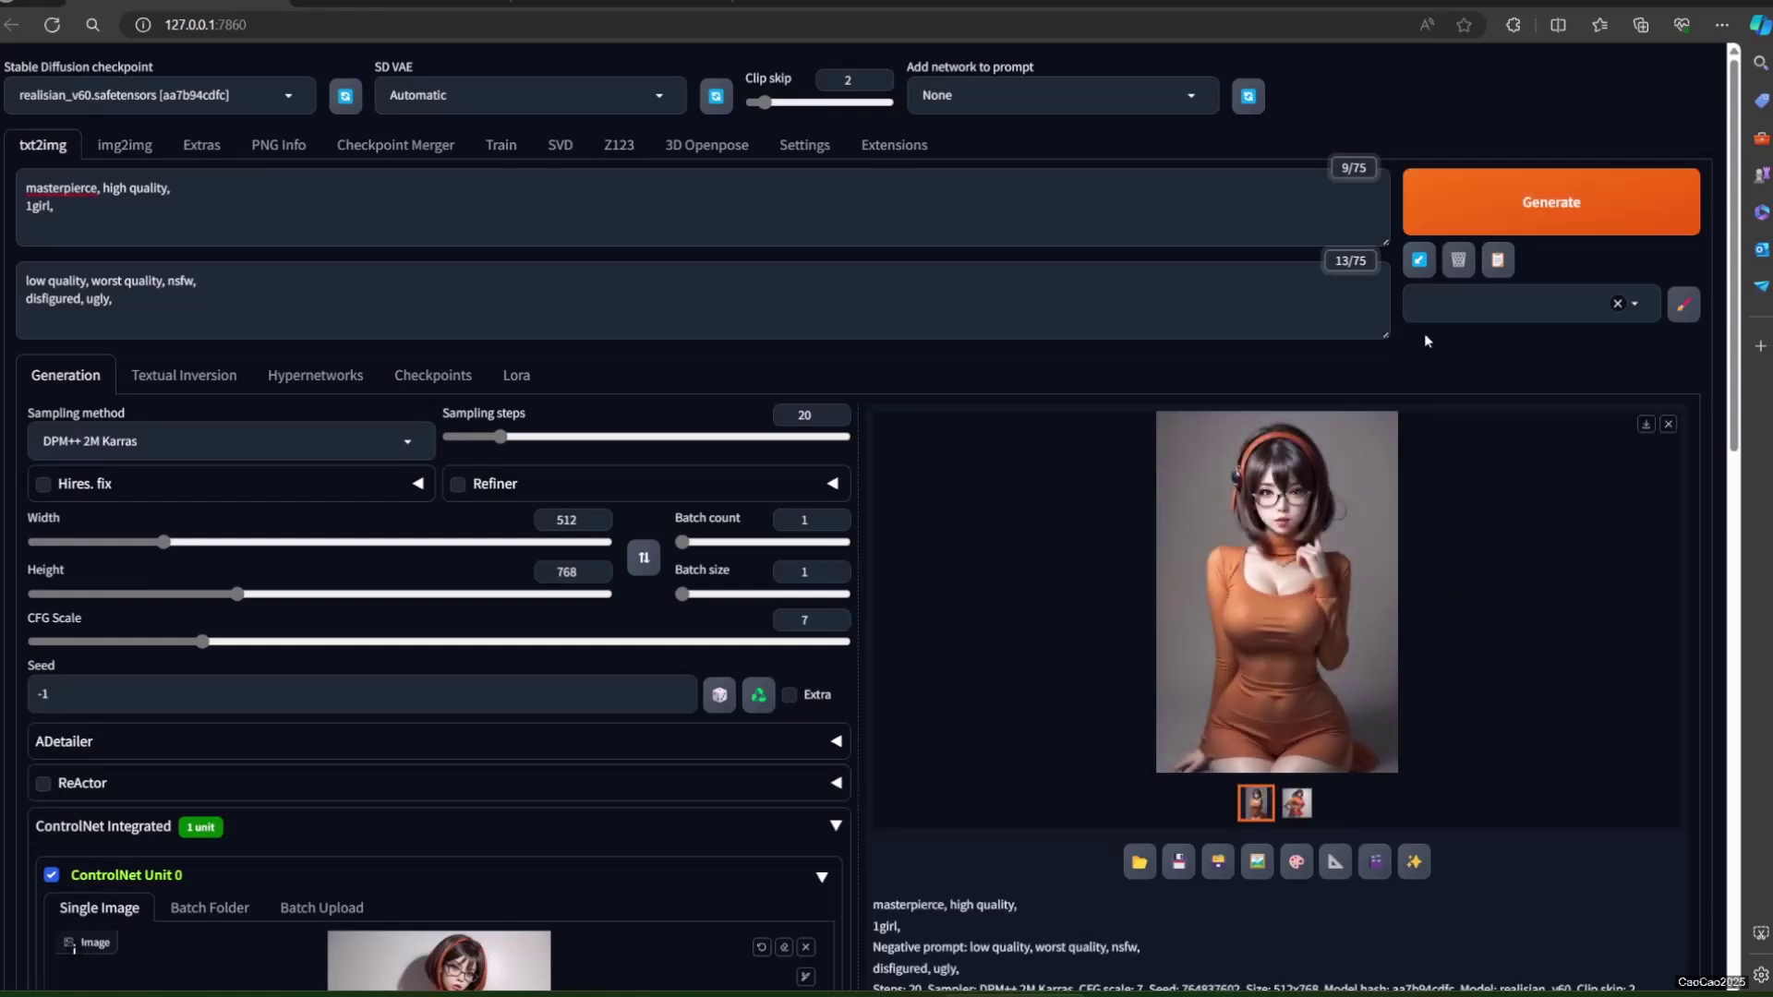
pyautogui.click(1436, 190)
pyautogui.click(1344, 485)
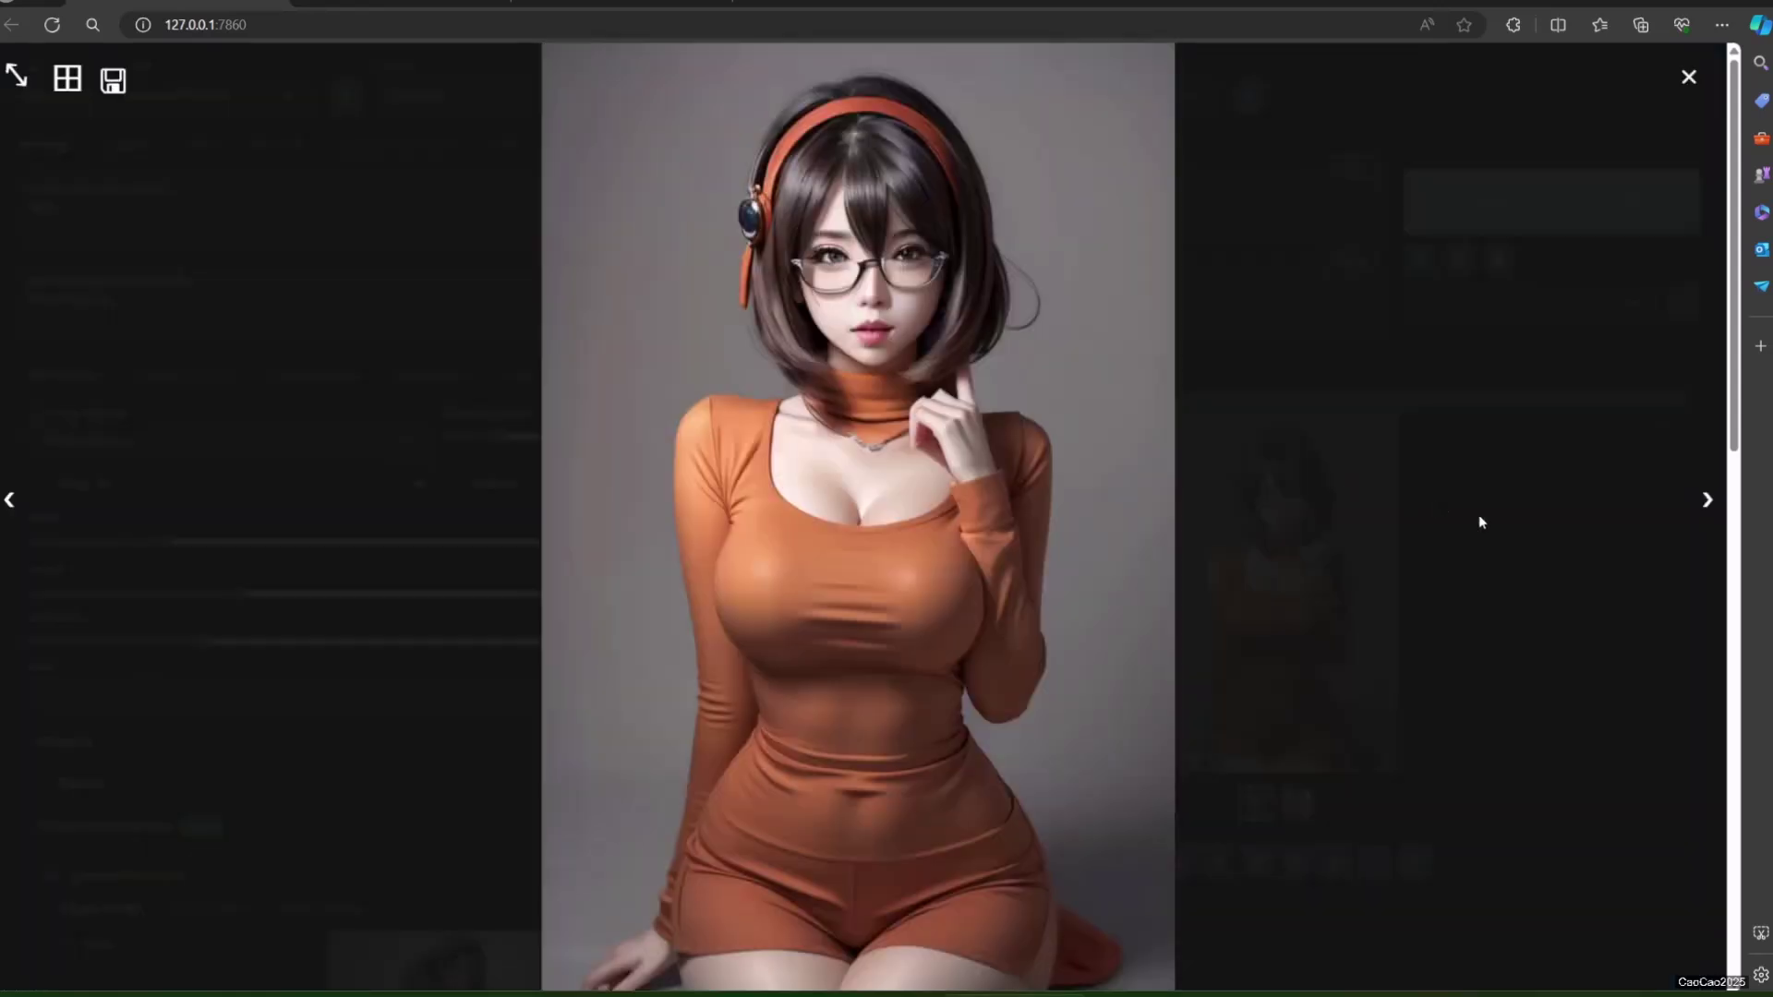
pyautogui.click(1482, 517)
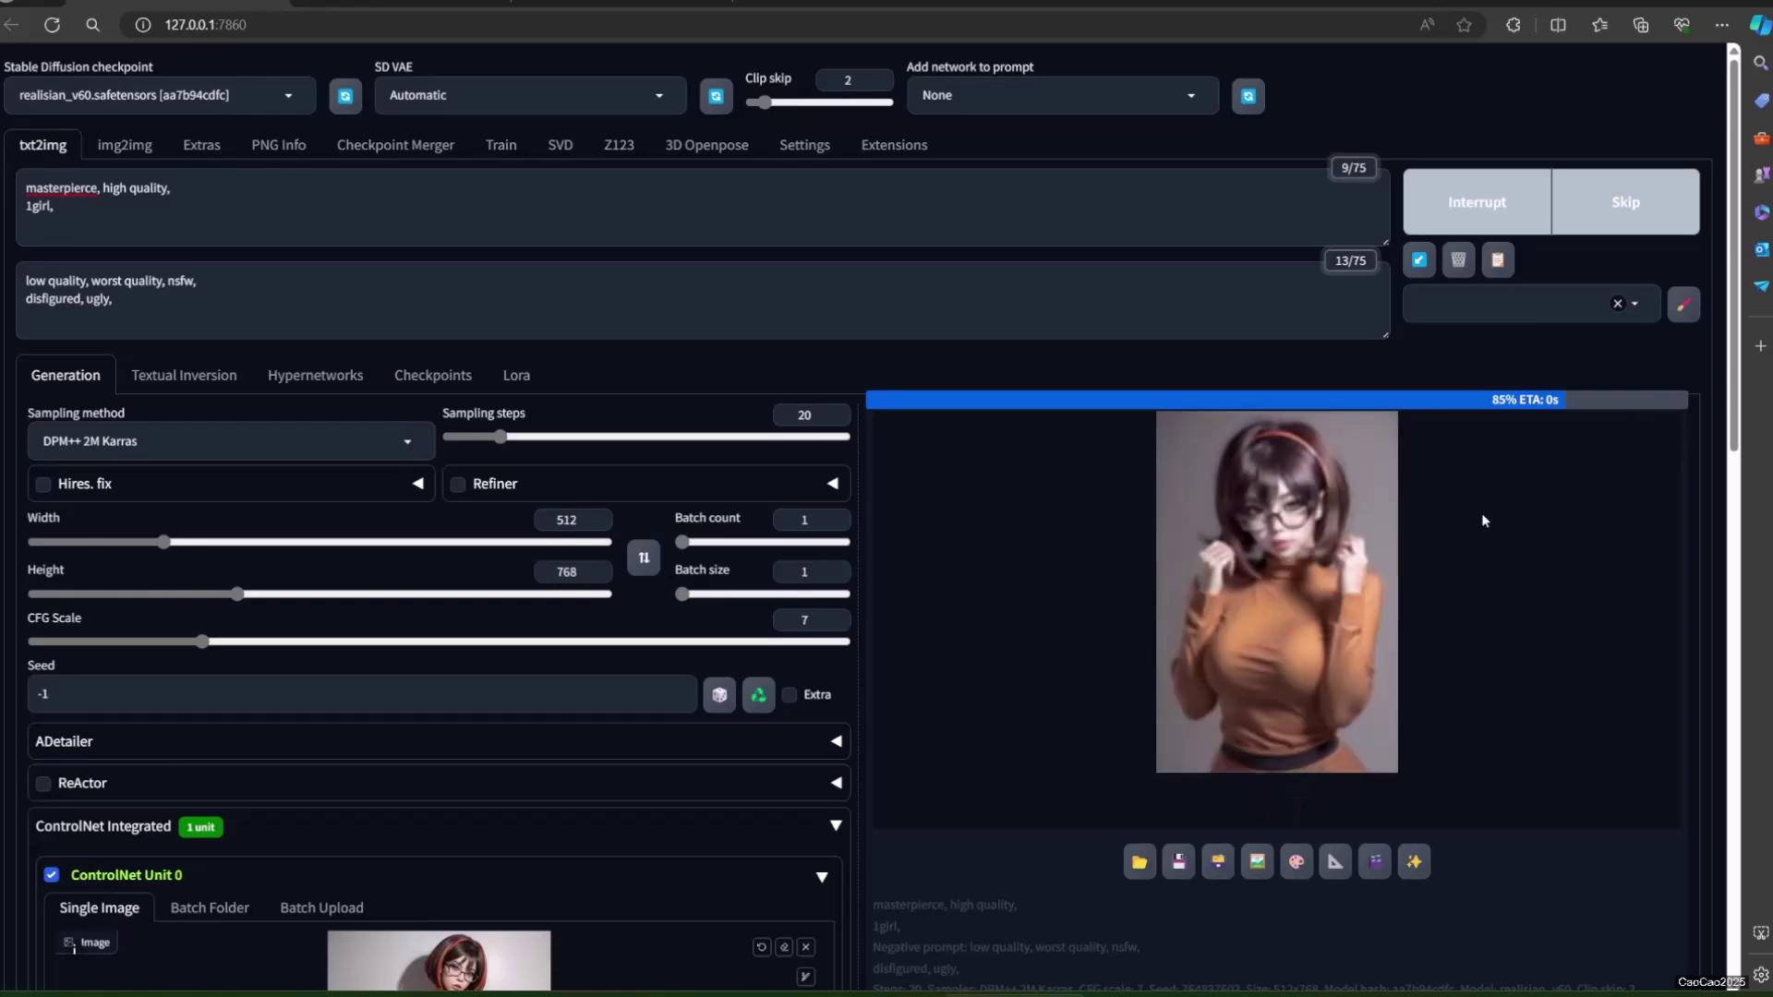
# - Add "outside, blue sky," after 1girl in the positive prompt and raise the weight of "blue sky" to 1.3
pyautogui.click(273, 223)
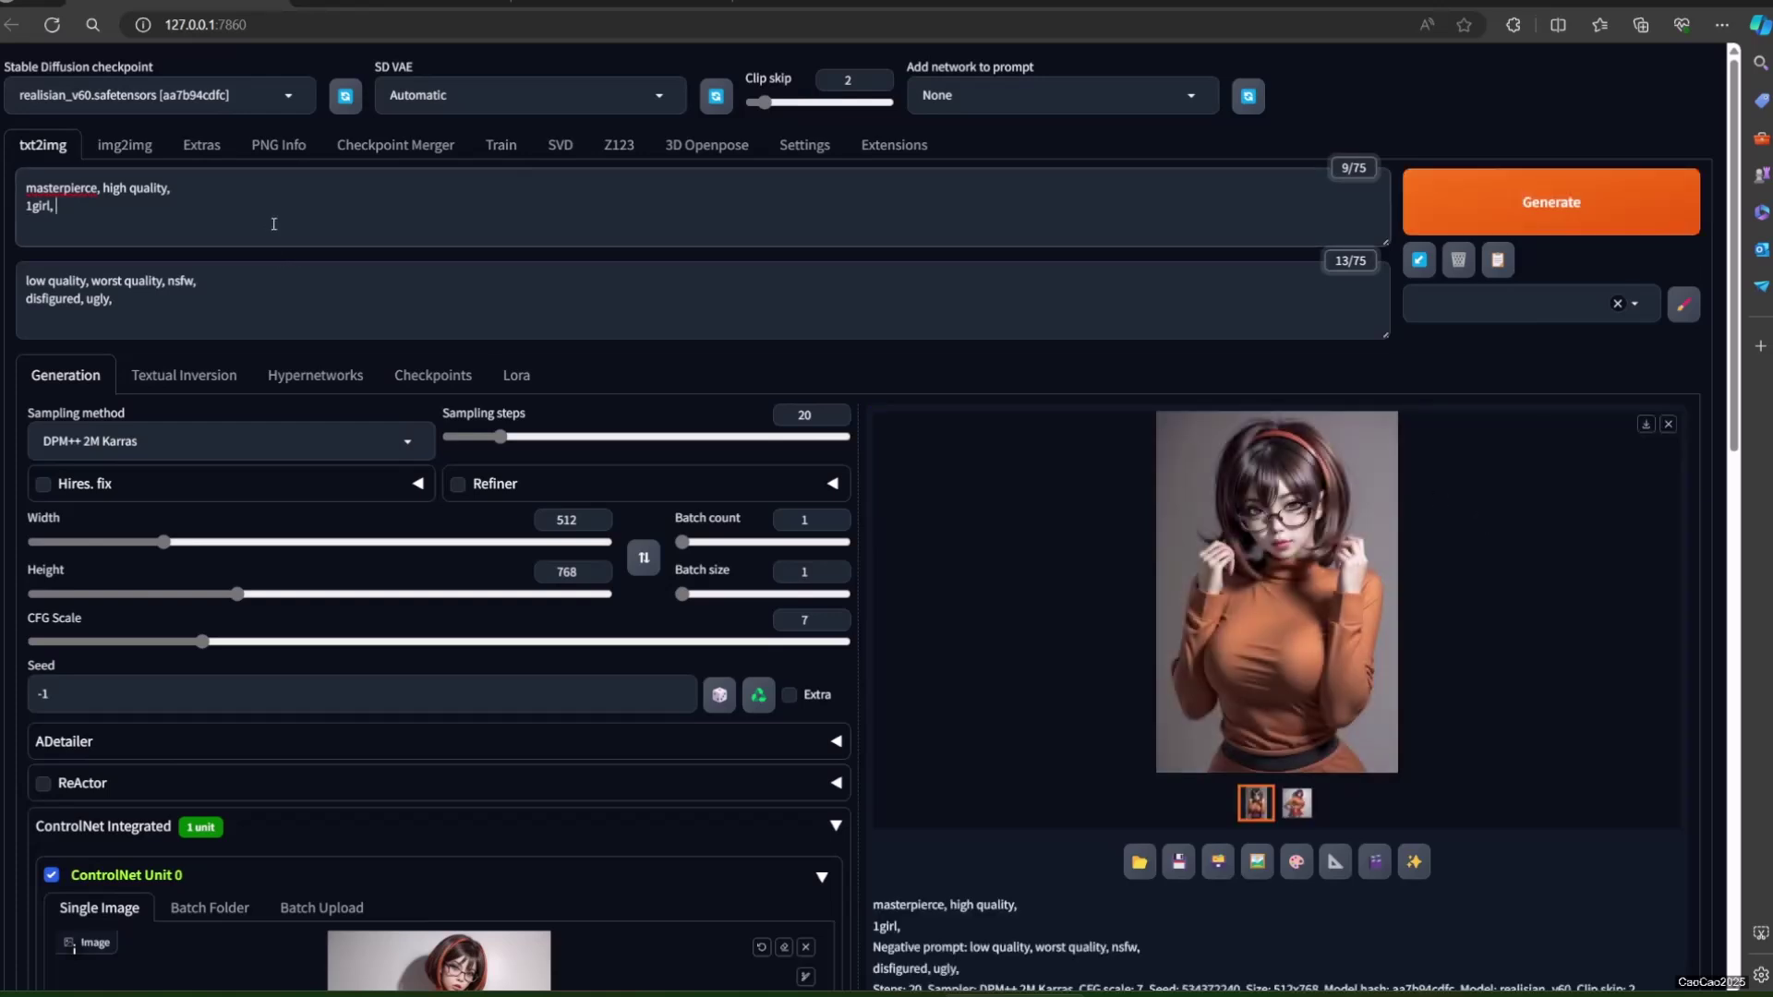
pyautogui.write('outside, b')
pyautogui.hotkey('shift', 'Left')
pyautogui.hotkey('shift', 'Left')
pyautogui.hotkey('shift', 'Left')
pyautogui.hotkey('shift', 'Left')
pyautogui.hotkey('shift', 'Left')
pyautogui.hotkey('shift', 'Left')
pyautogui.hotkey('shift', 'Left')
pyautogui.hotkey('shift', 'Left')
pyautogui.hotkey('ctrl', 'Up')
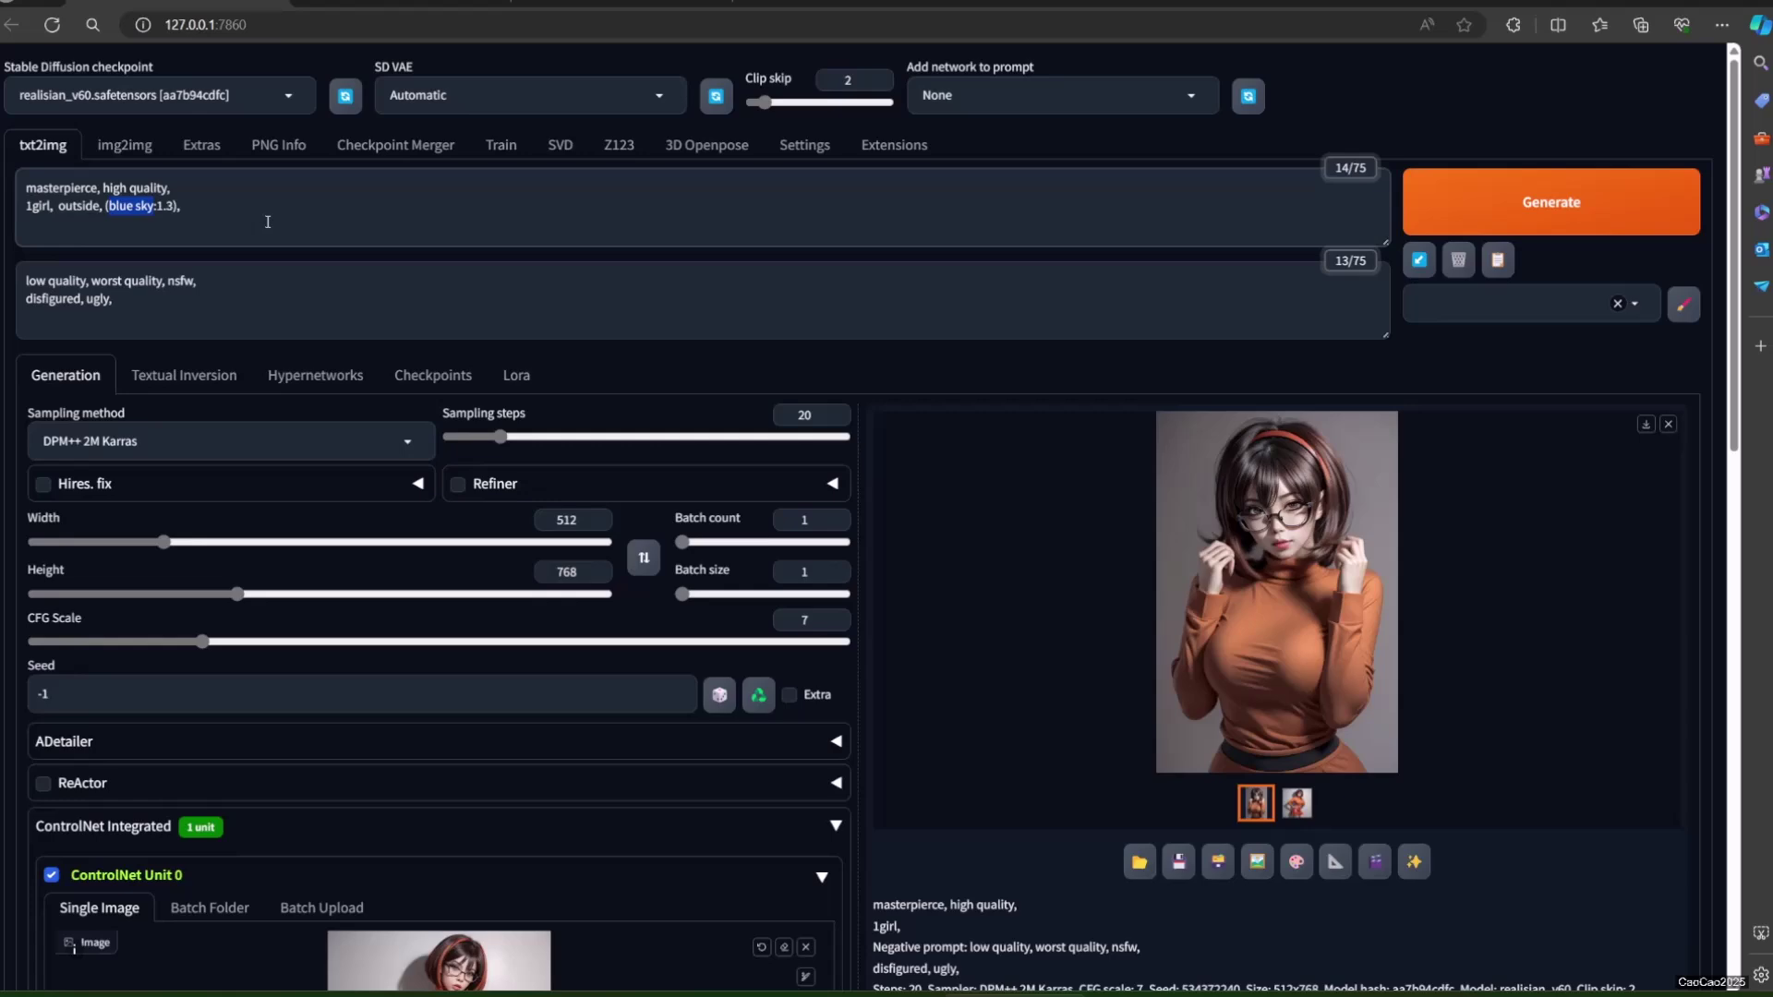
# - Generate an image with the weighted blue sky prompt and review it beside the ControlNet reference and settings
pyautogui.scroll(-3, 267, 220)
pyautogui.scroll(3, 1421, 620)
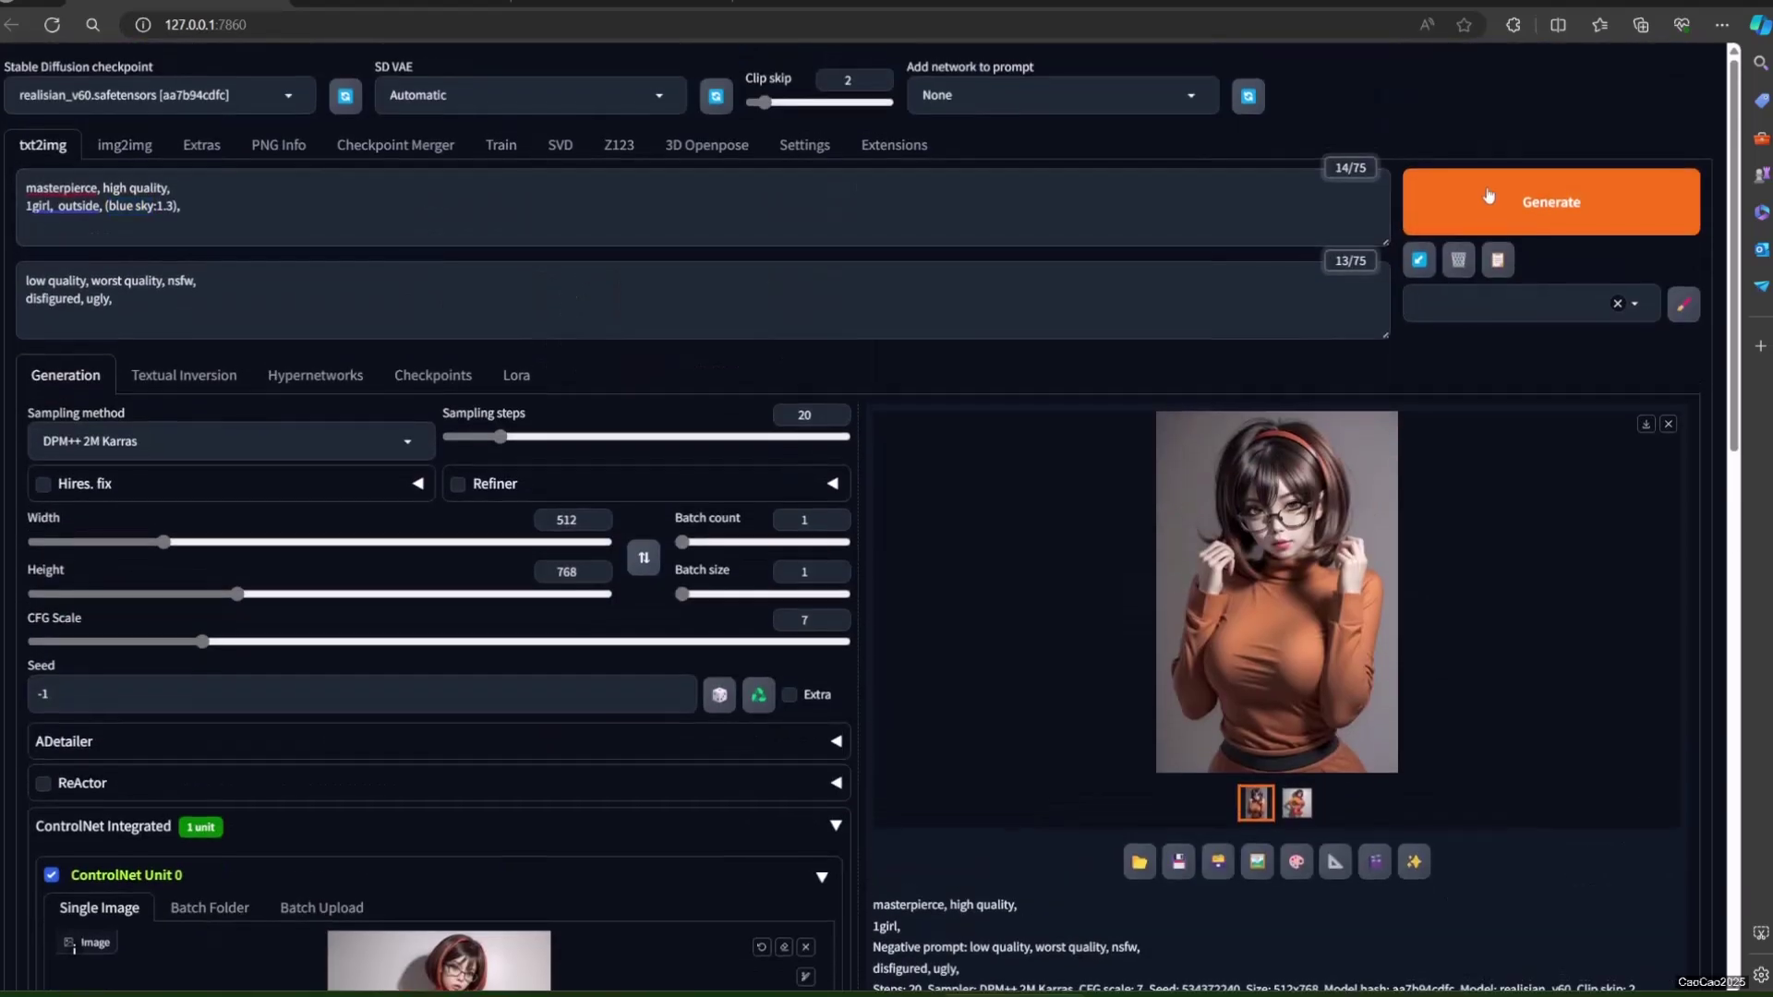
pyautogui.hotkey('ctrl', 'Return')
pyautogui.scroll(-9, 646, 724)
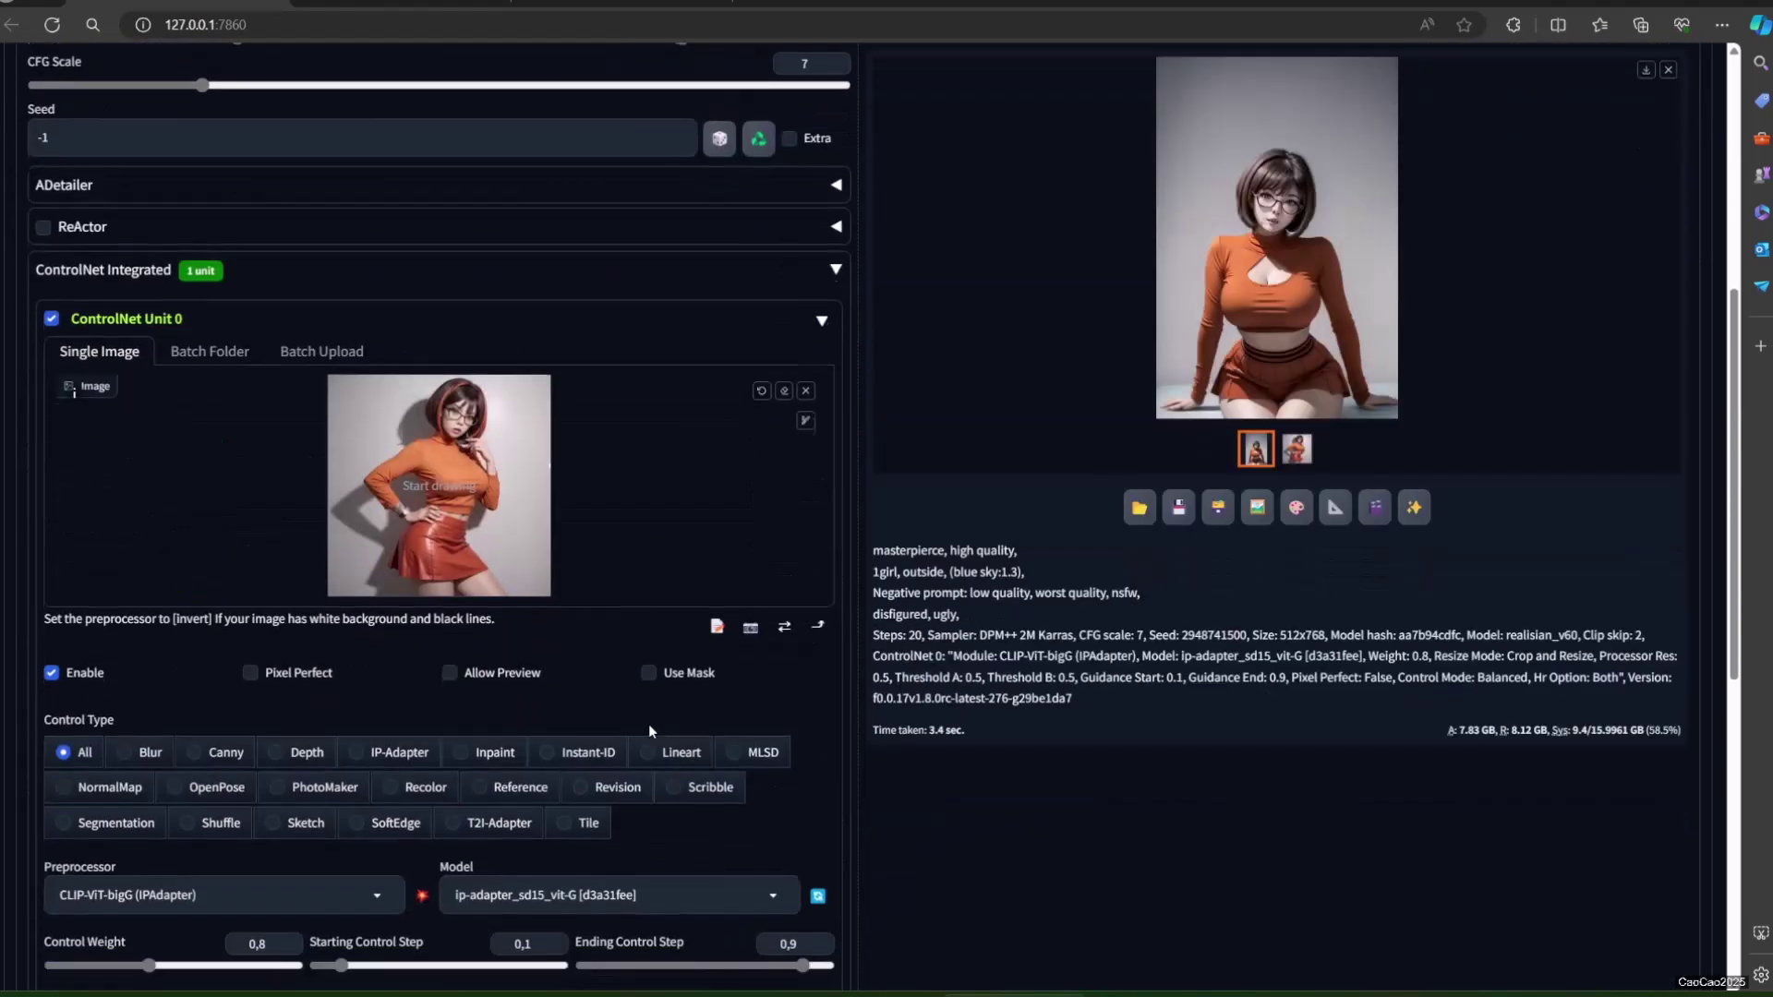
# - Set the ControlNet model to ip-adapter_sd15_light_v11 and the preprocessor to CLIP-ViT-H (IPAdapter)
pyautogui.scroll(-1, 646, 738)
pyautogui.click(627, 595)
pyautogui.click(626, 547)
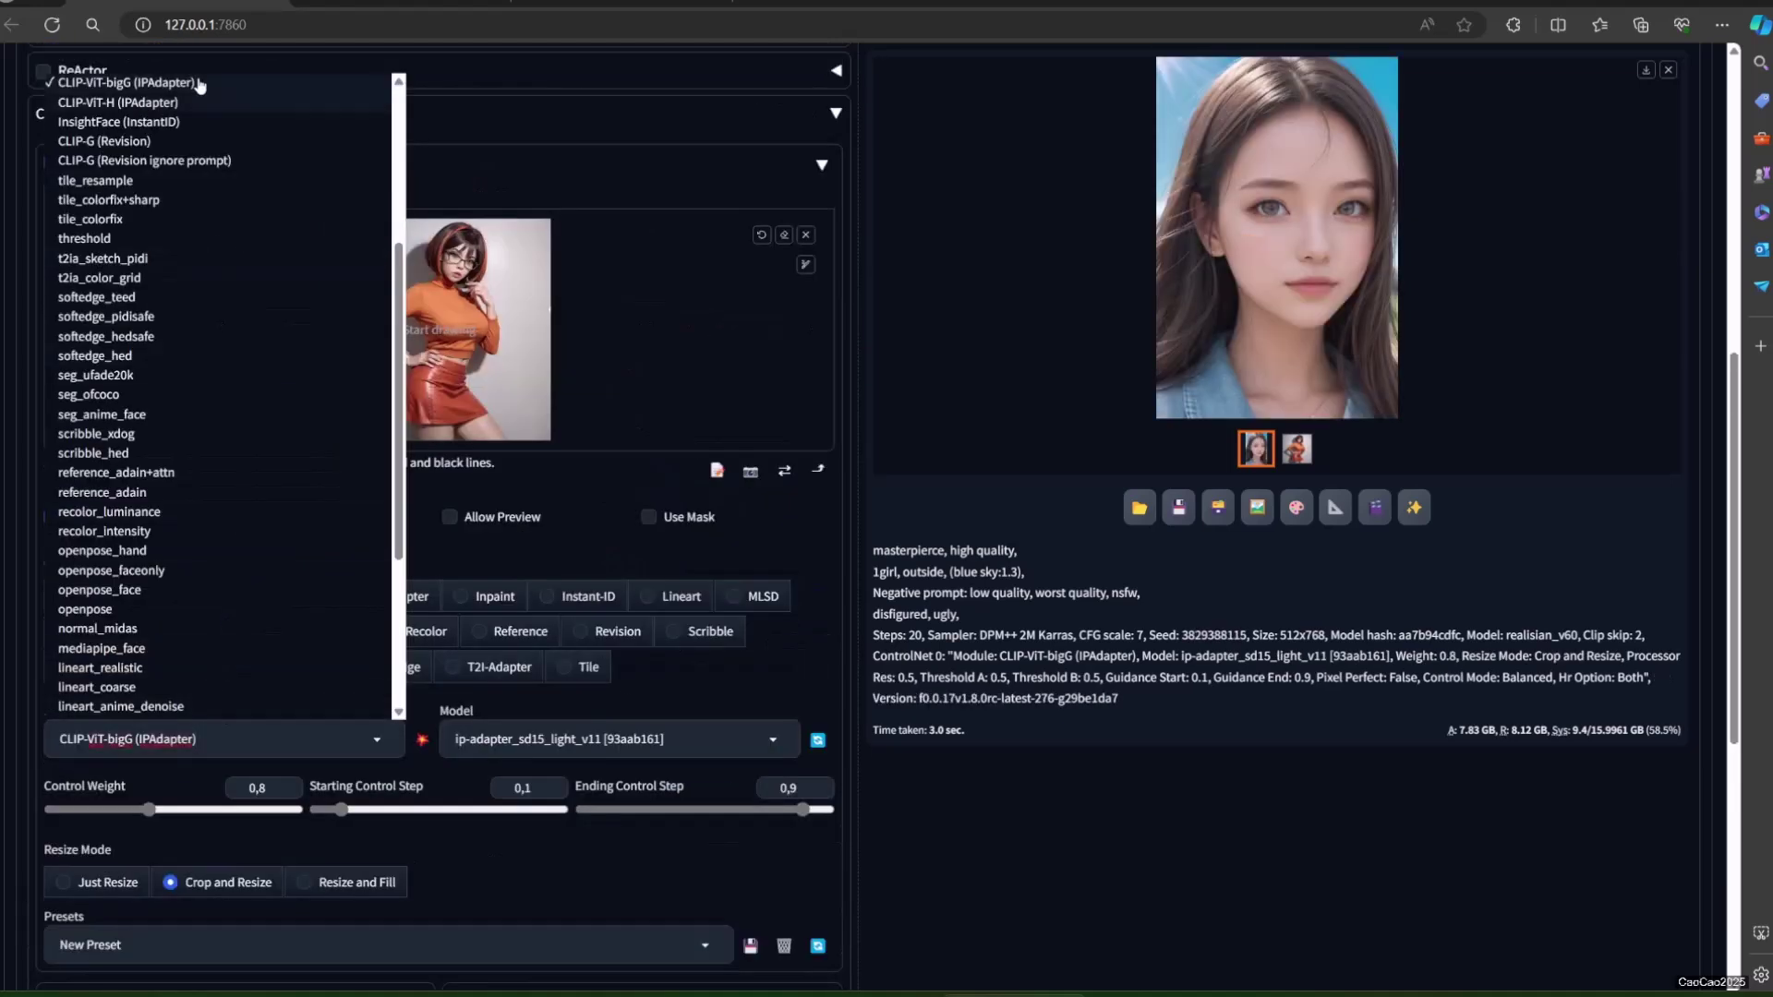
pyautogui.click(199, 84)
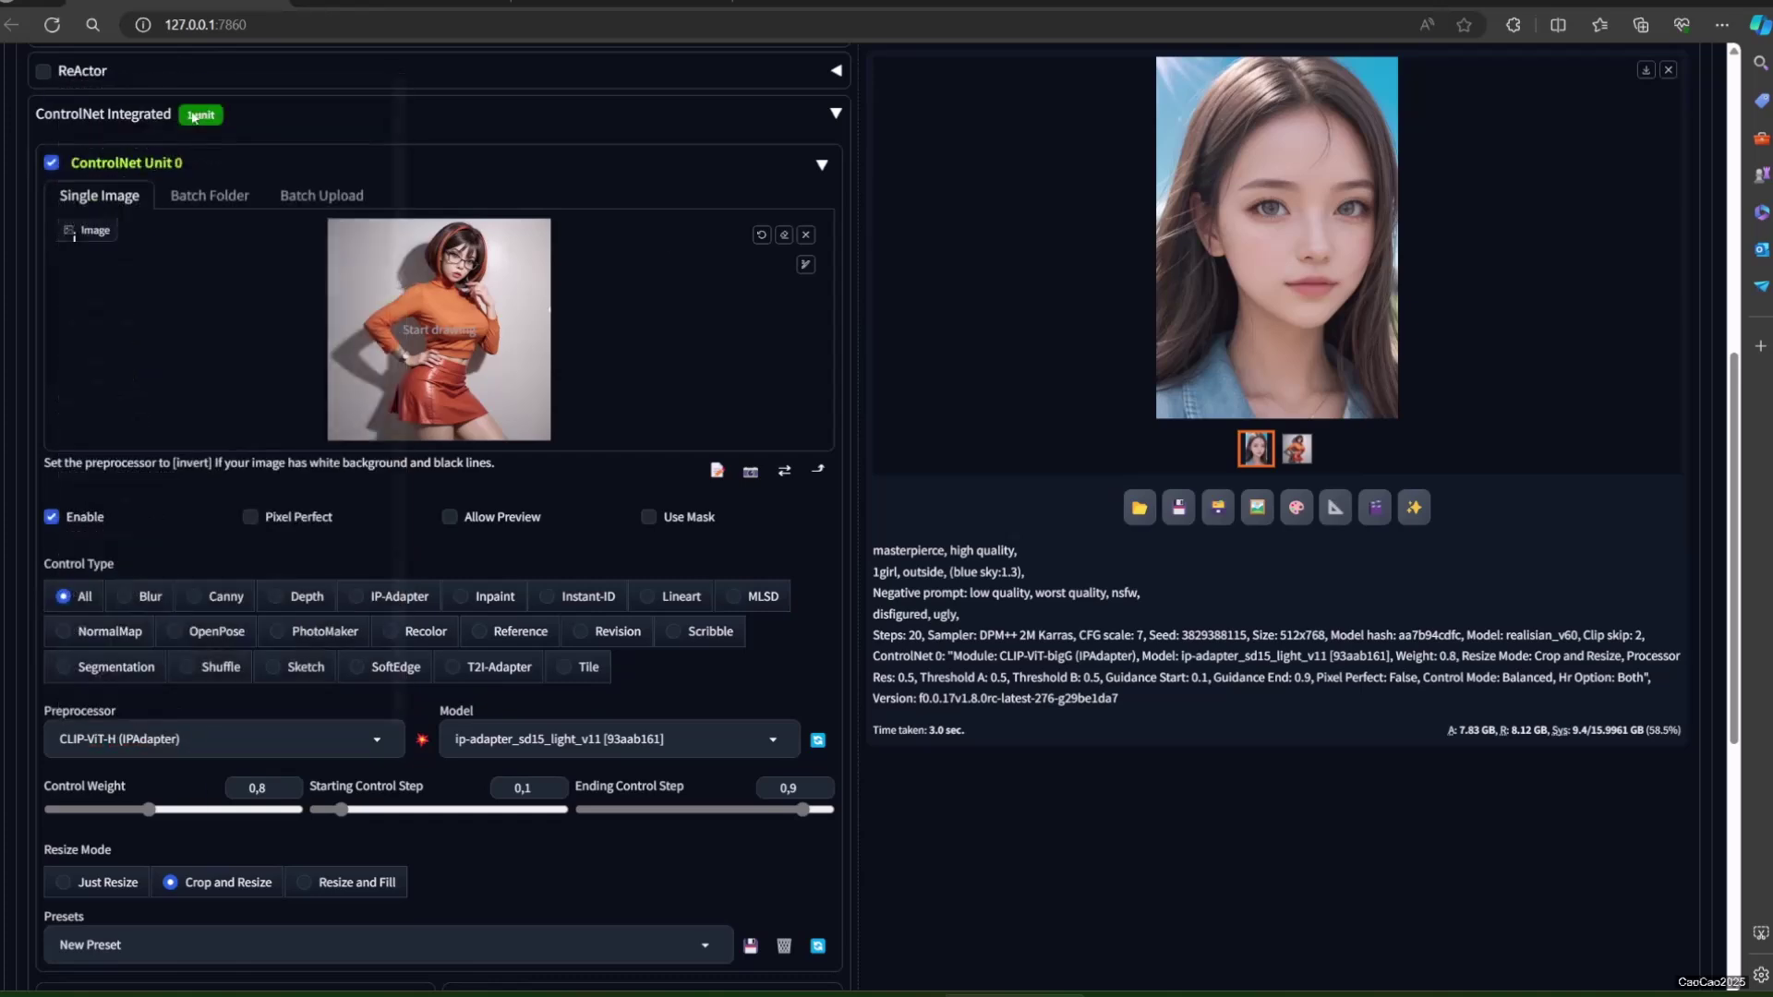
# - Generate an image with the light_v11 model and CLIP-ViT-H preprocessor, and compare it with the orange-outfit reference
pyautogui.scroll(7, 1575, 139)
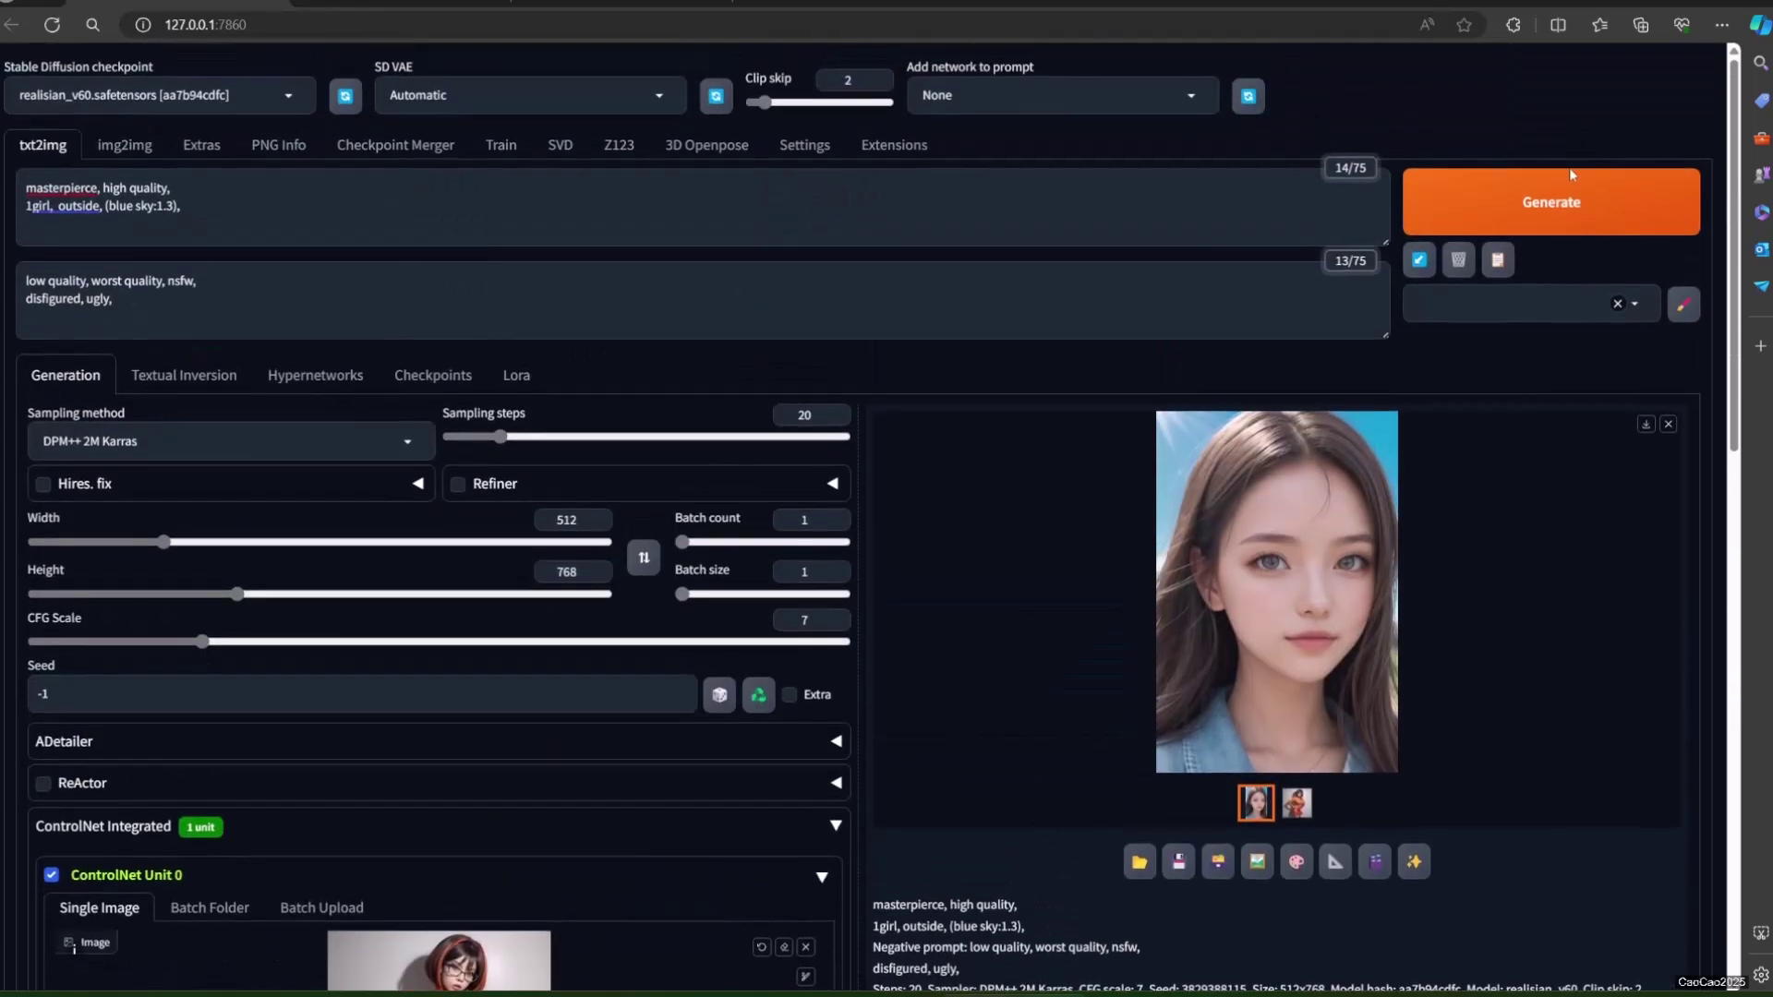
pyautogui.click(1569, 168)
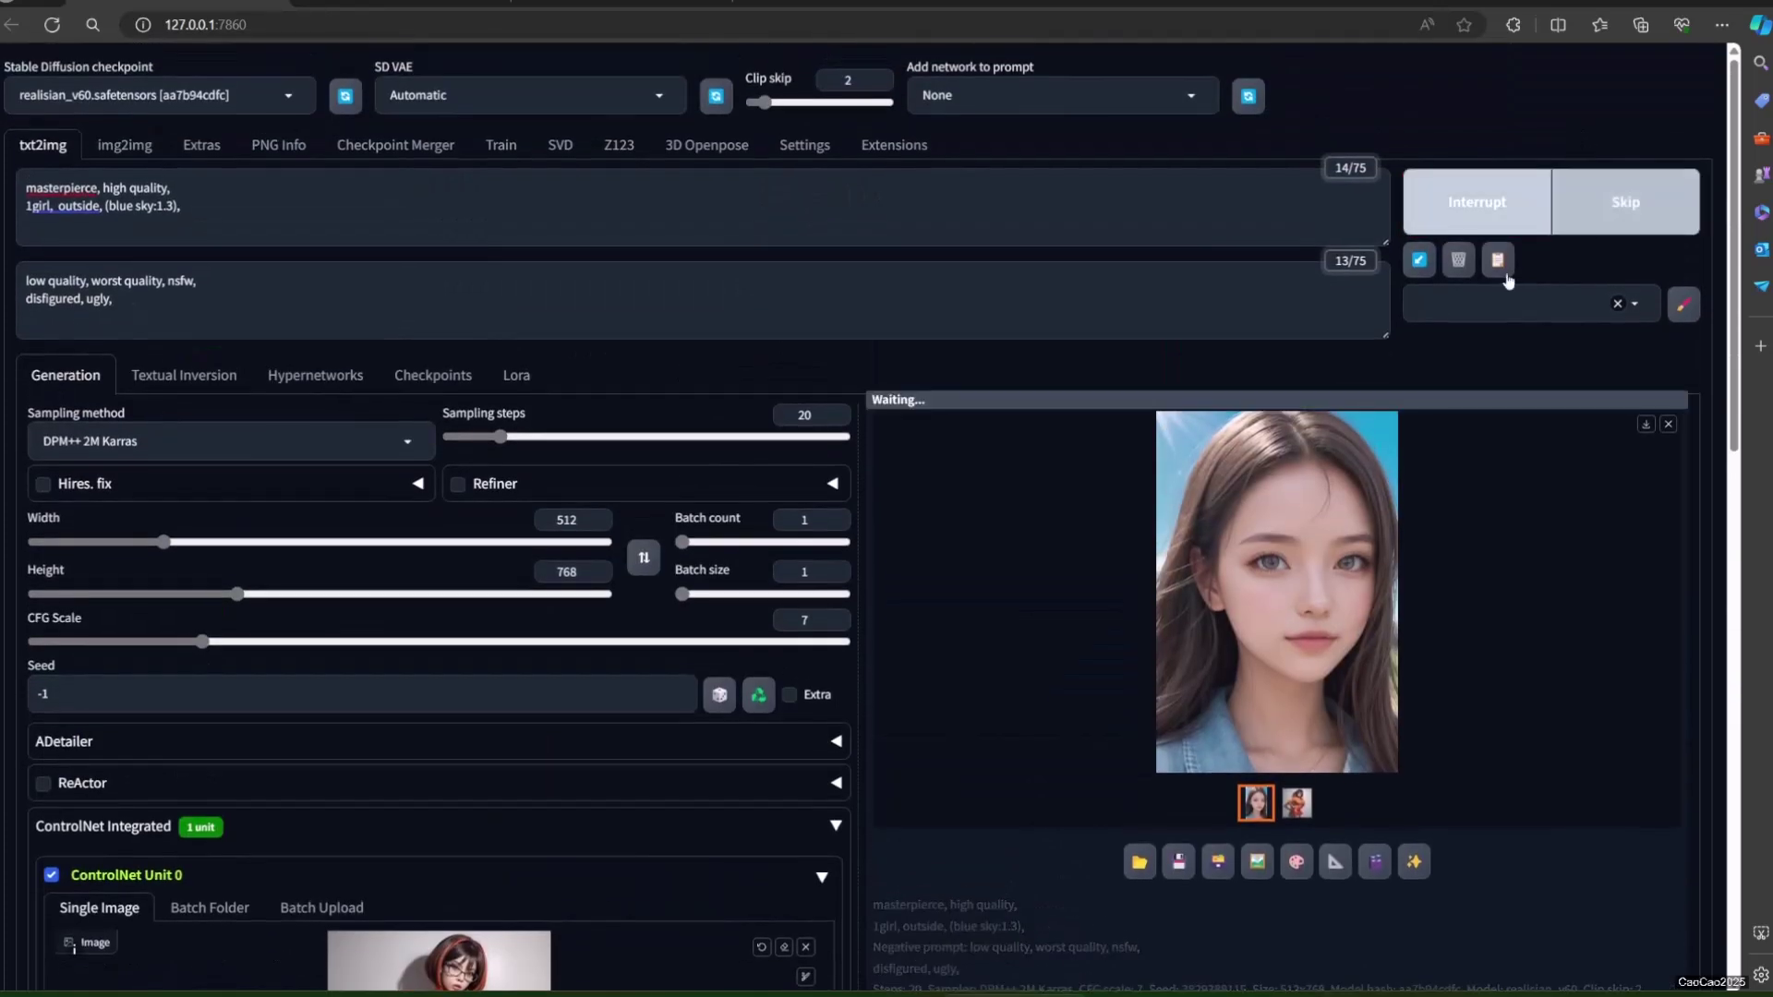
pyautogui.scroll(-8, 1462, 346)
pyautogui.scroll(-1, 1463, 346)
pyautogui.scroll(2, 1460, 345)
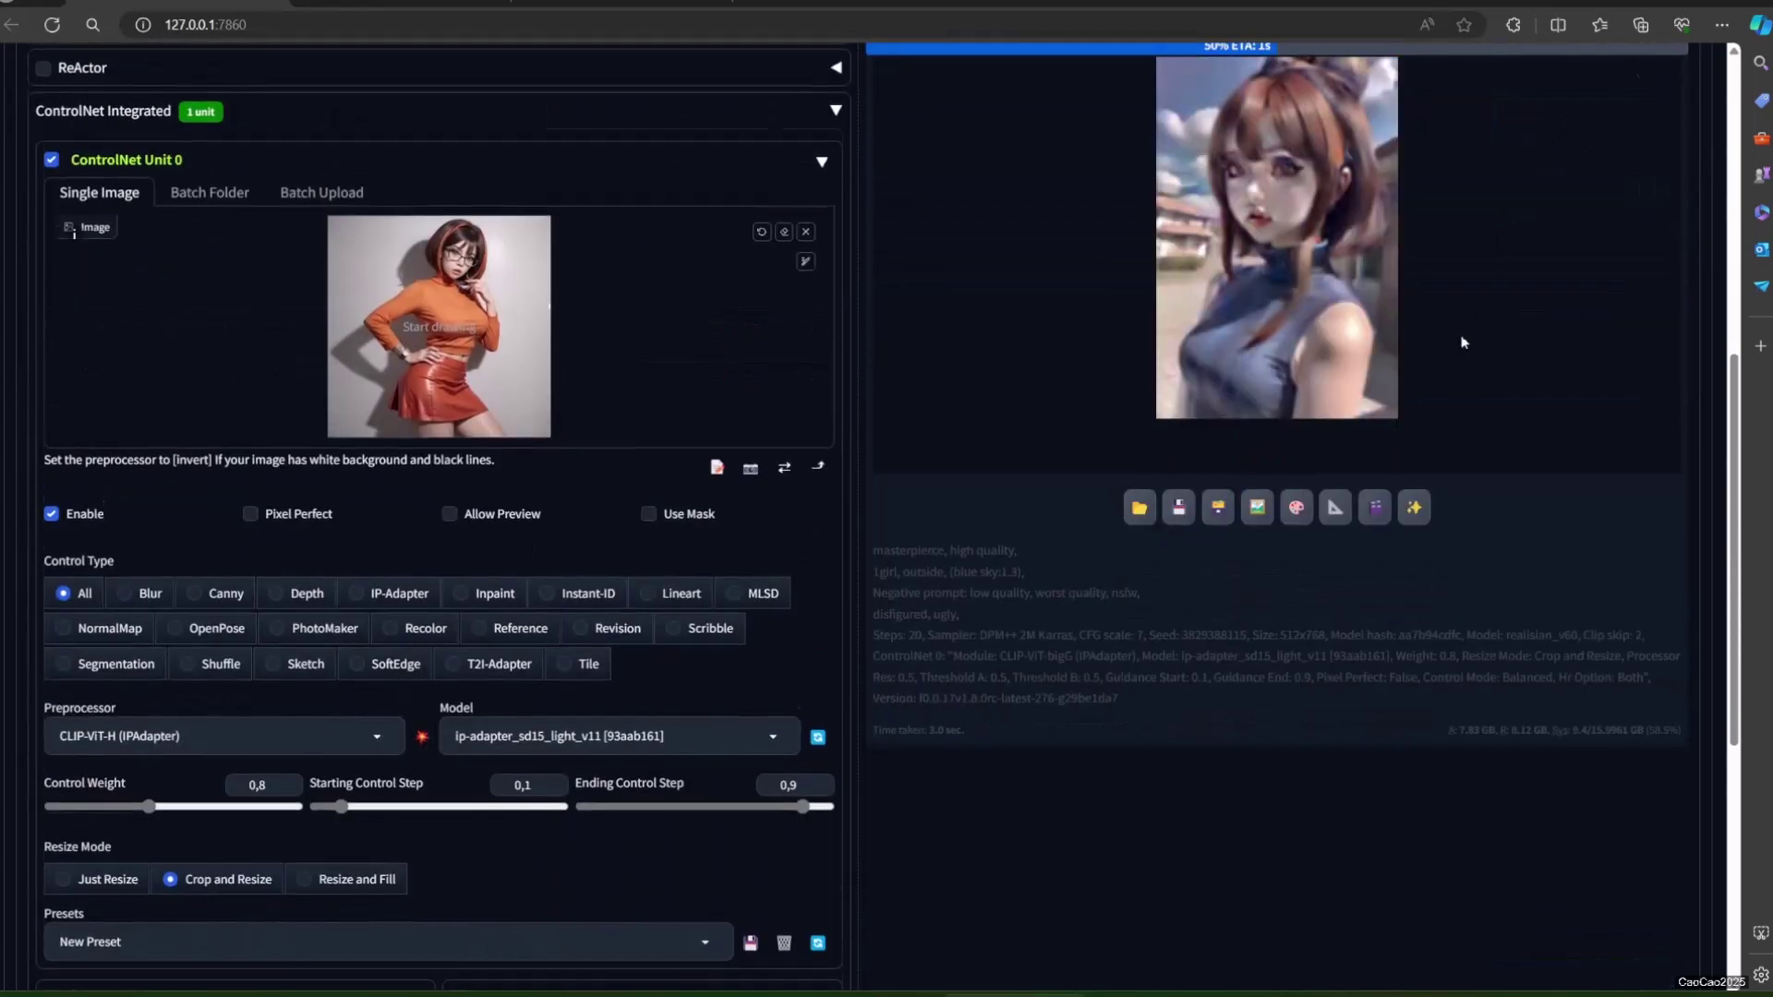
# - Change the ControlNet model to ip-adapter_sd15 [dbbc7cfe], generate a blue sky image and compare it with the reference
pyautogui.click(631, 739)
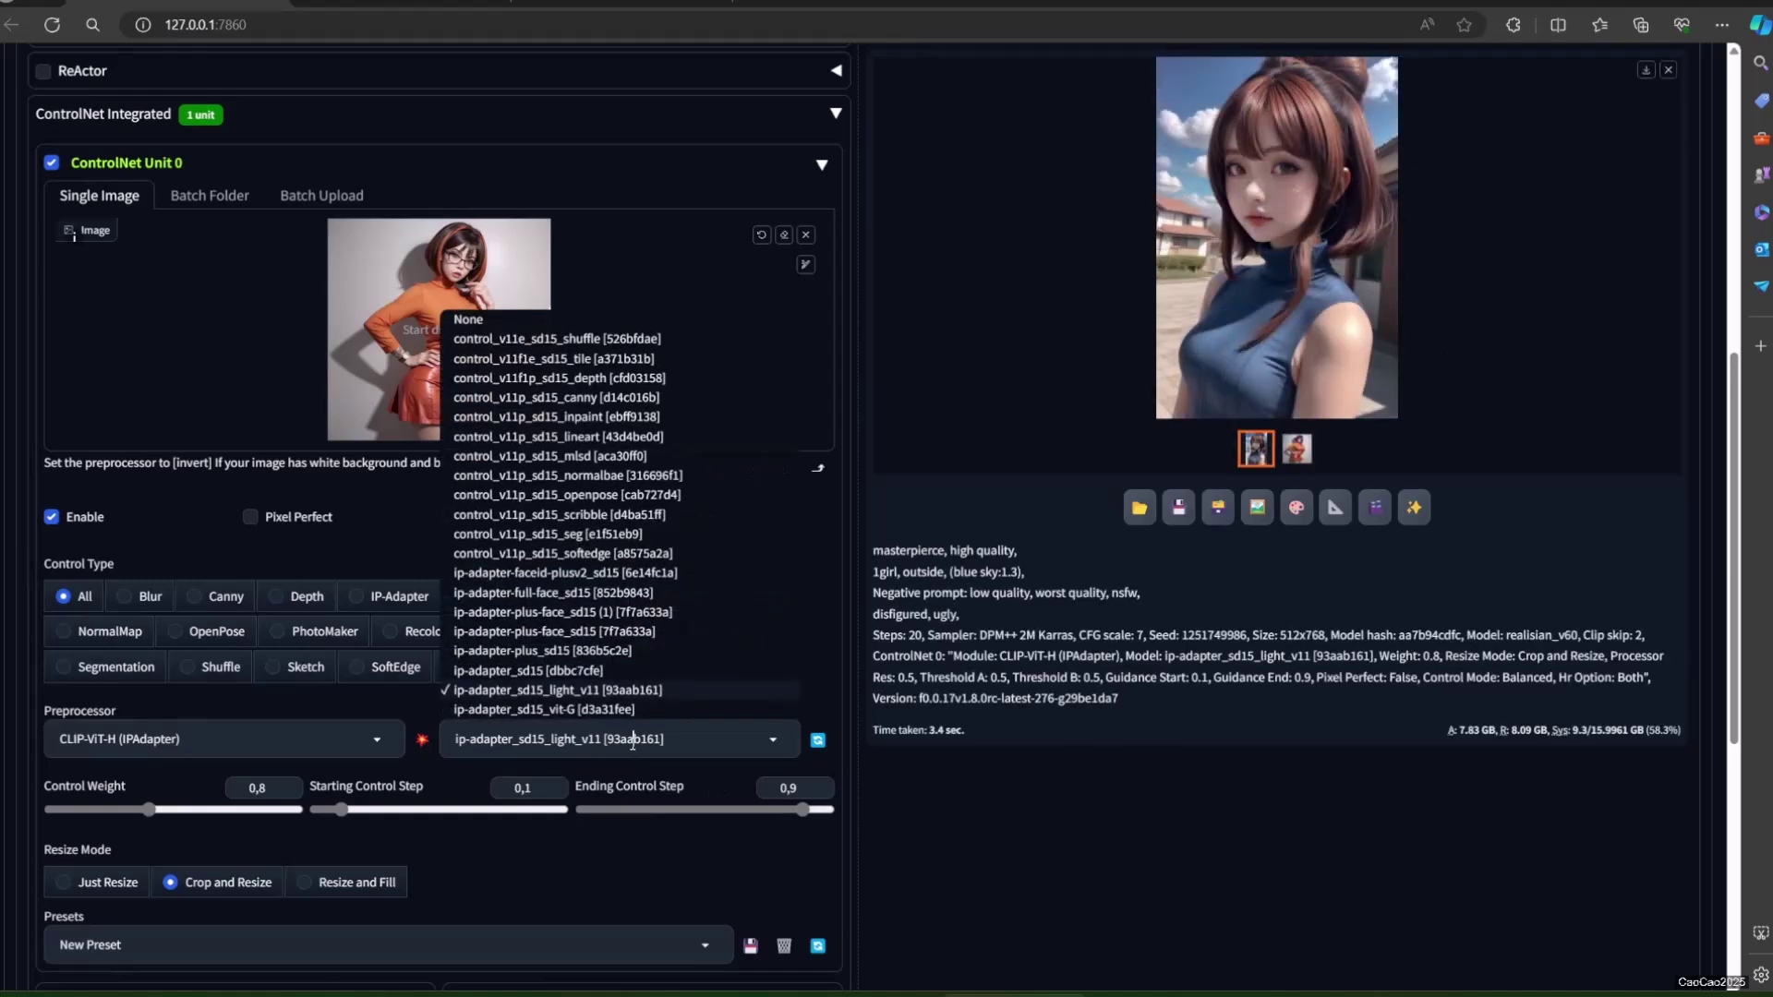
pyautogui.click(593, 672)
pyautogui.scroll(8, 1436, 336)
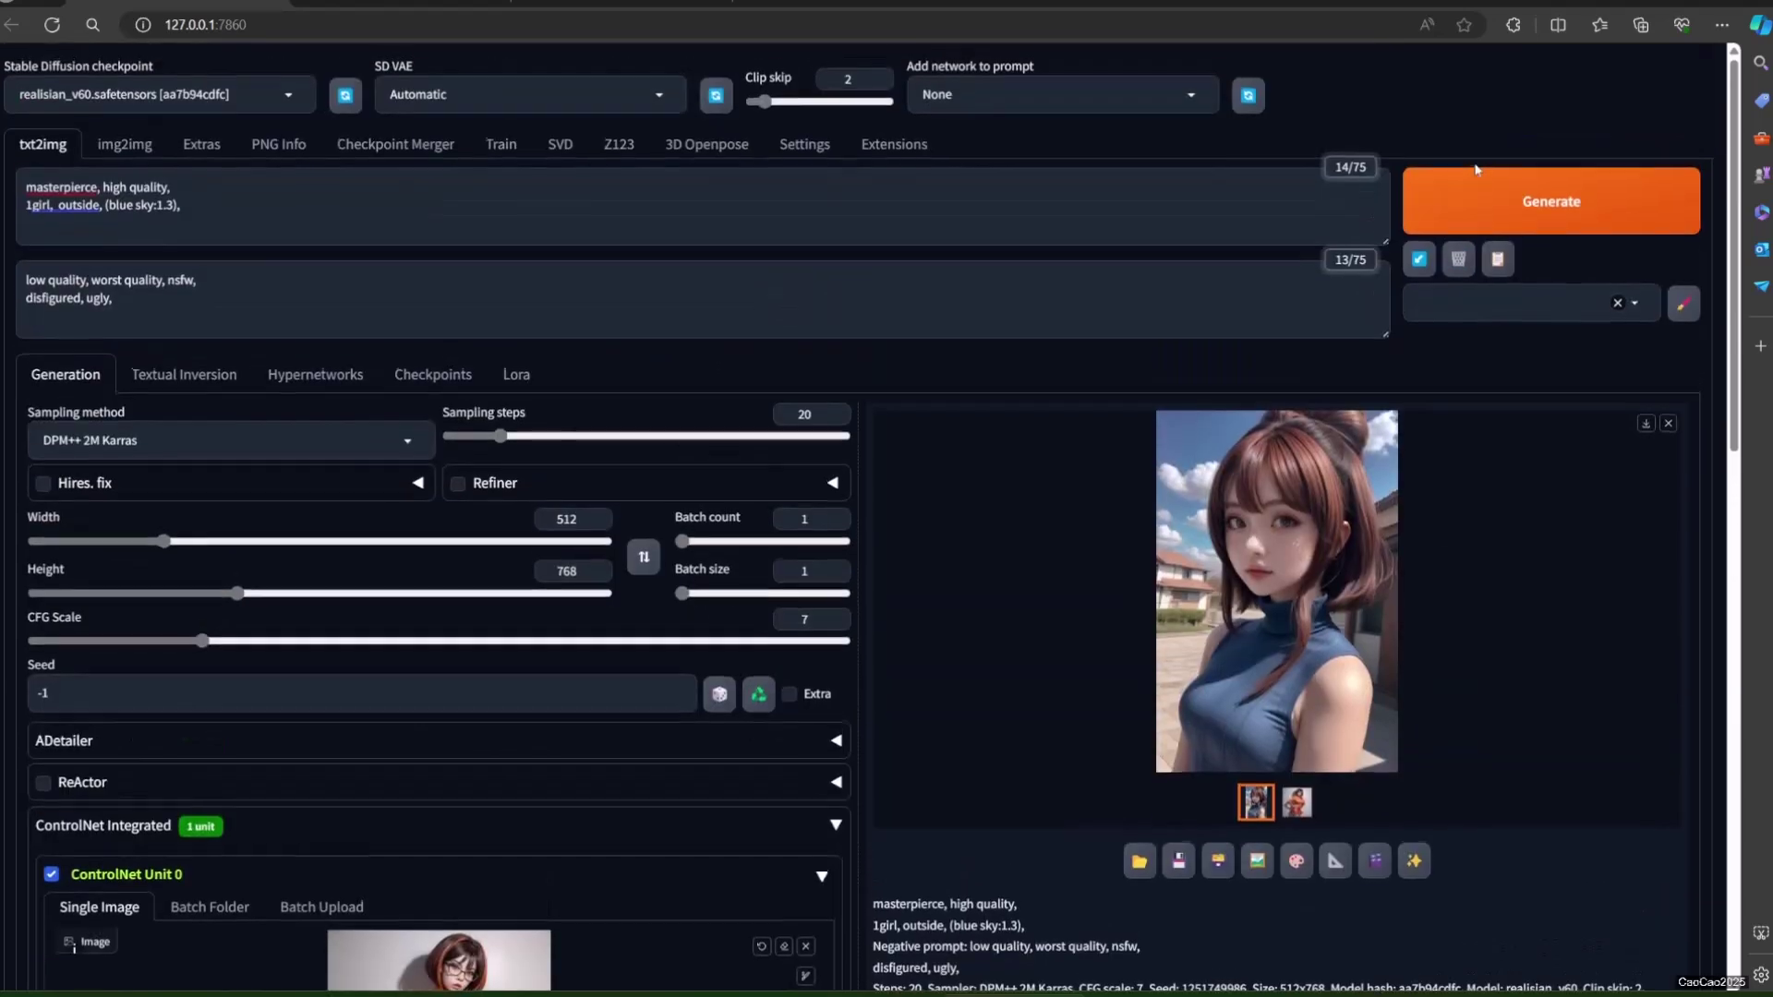
pyautogui.click(1475, 180)
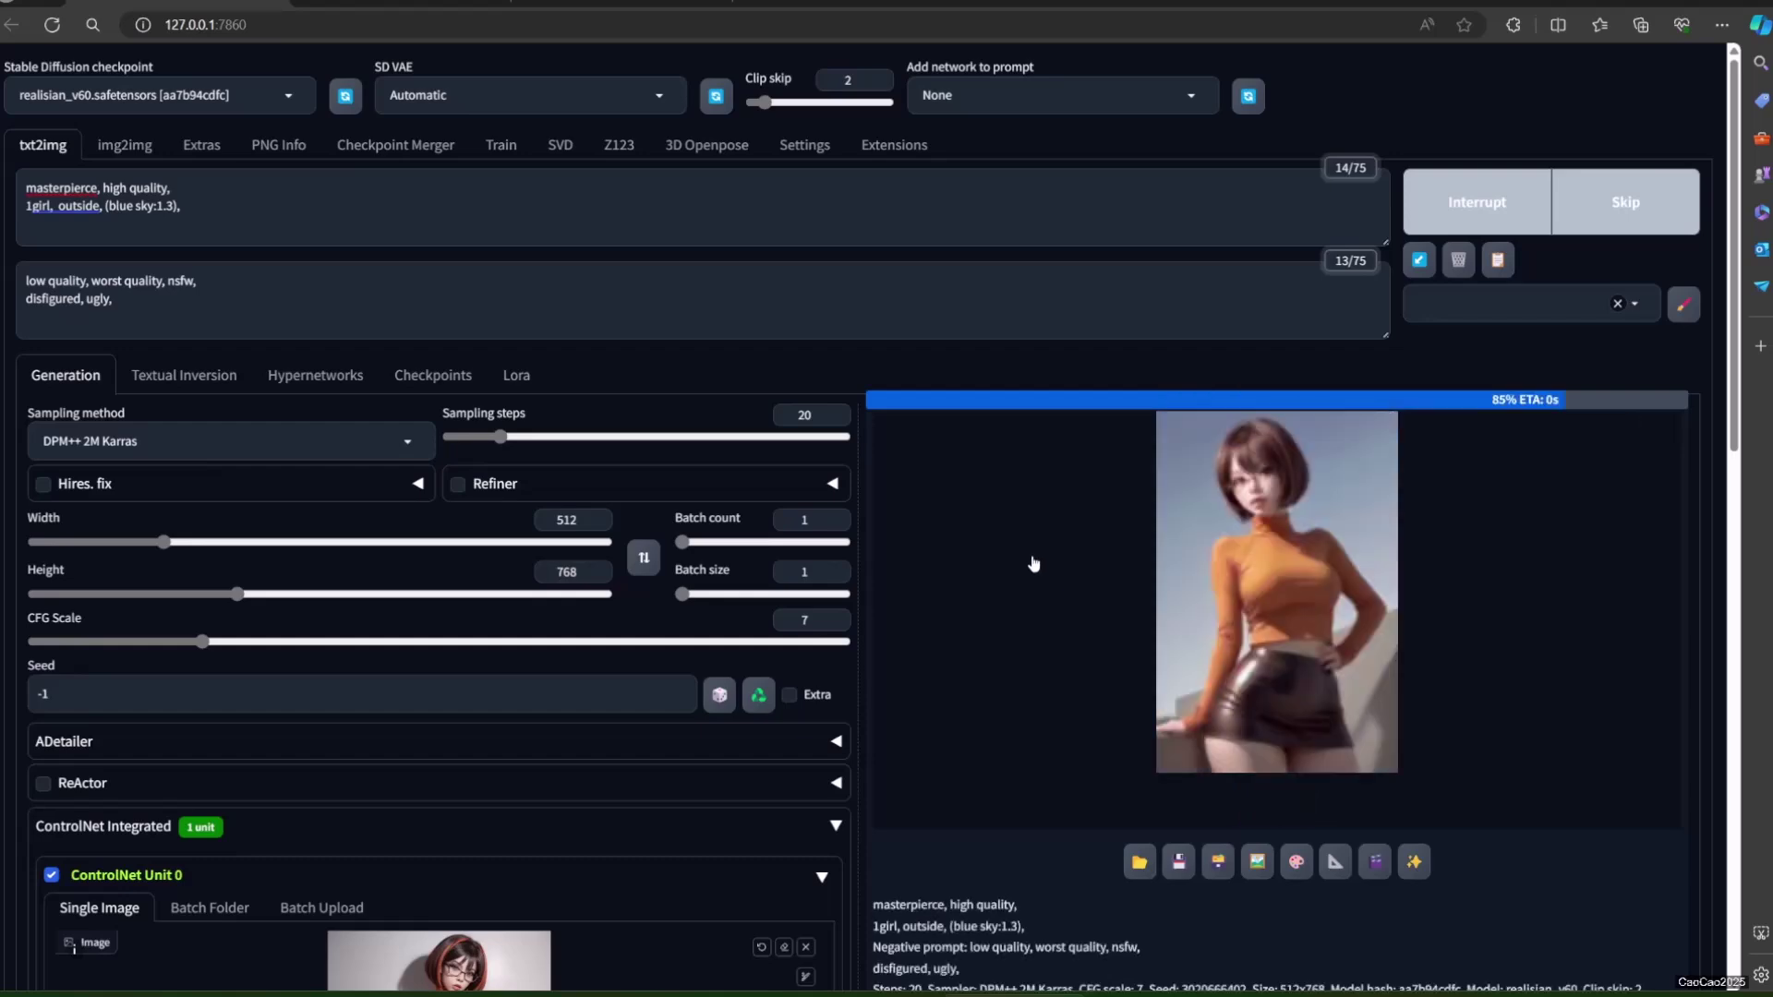
pyautogui.scroll(-4, 1035, 565)
pyautogui.scroll(-2, 1033, 563)
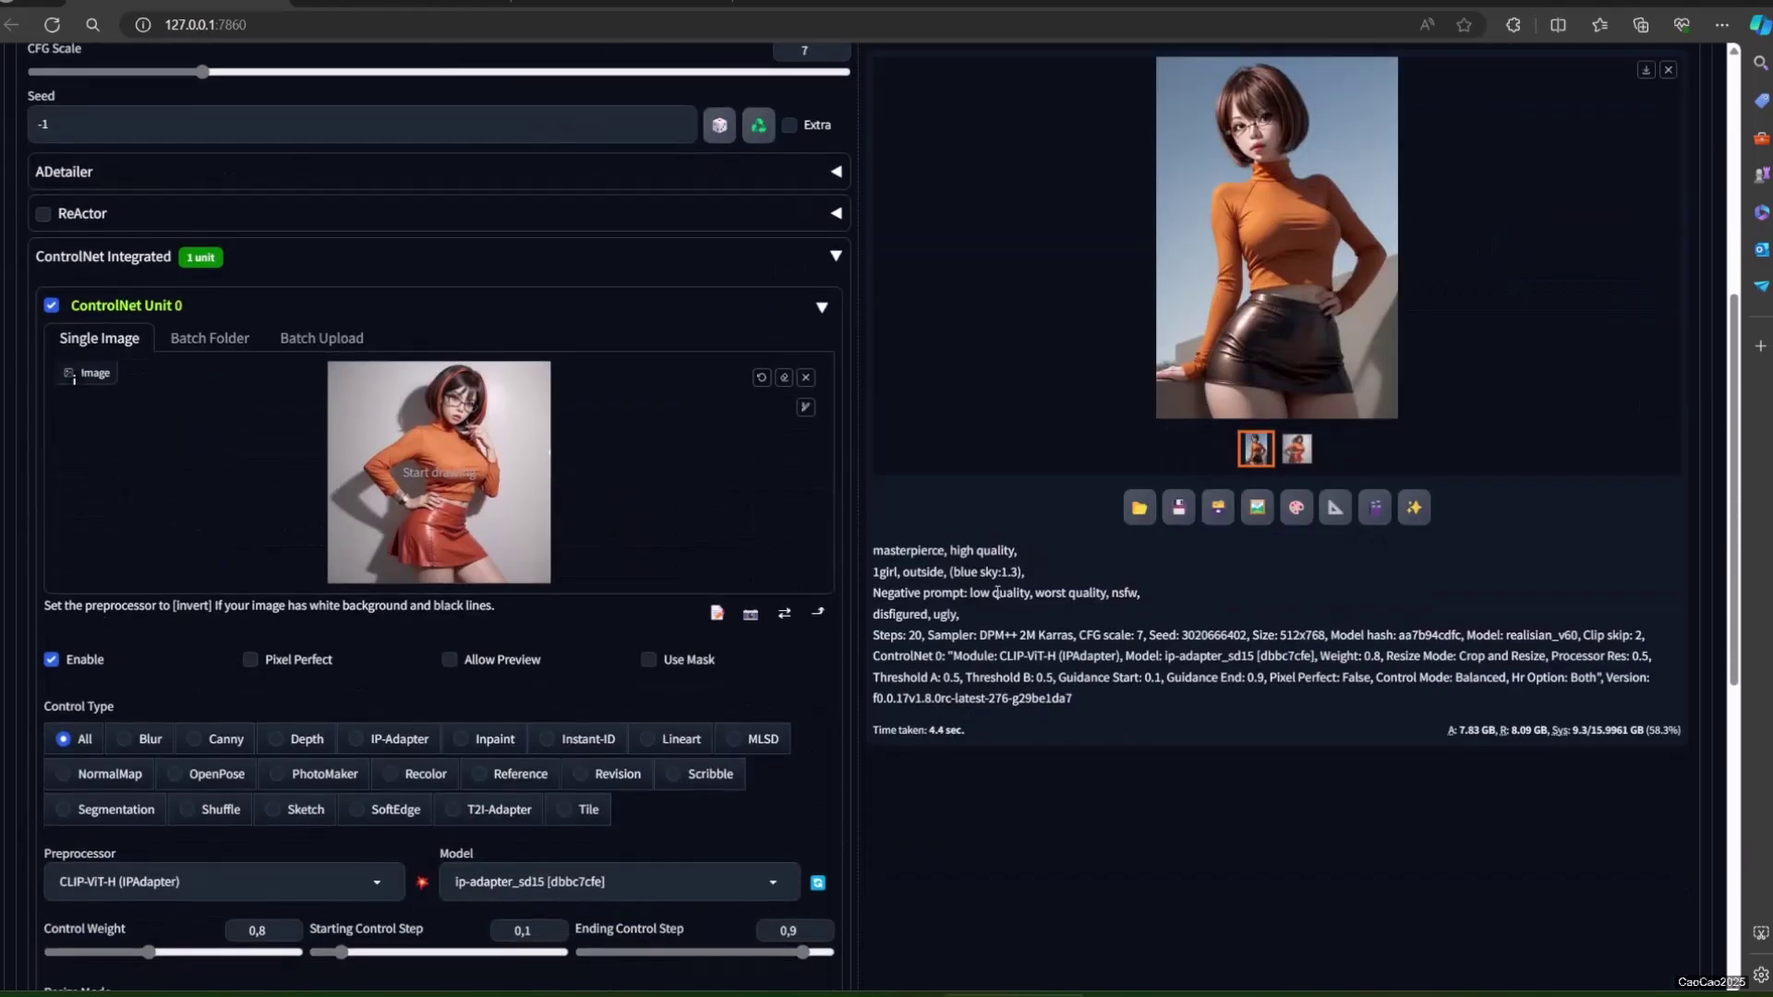
pyautogui.scroll(2, 997, 592)
pyautogui.scroll(-2, 997, 592)
# - Generate two more images of the woman in orange with the unchanged outside, blue sky prompt
pyautogui.scroll(6, 997, 592)
pyautogui.click(1540, 184)
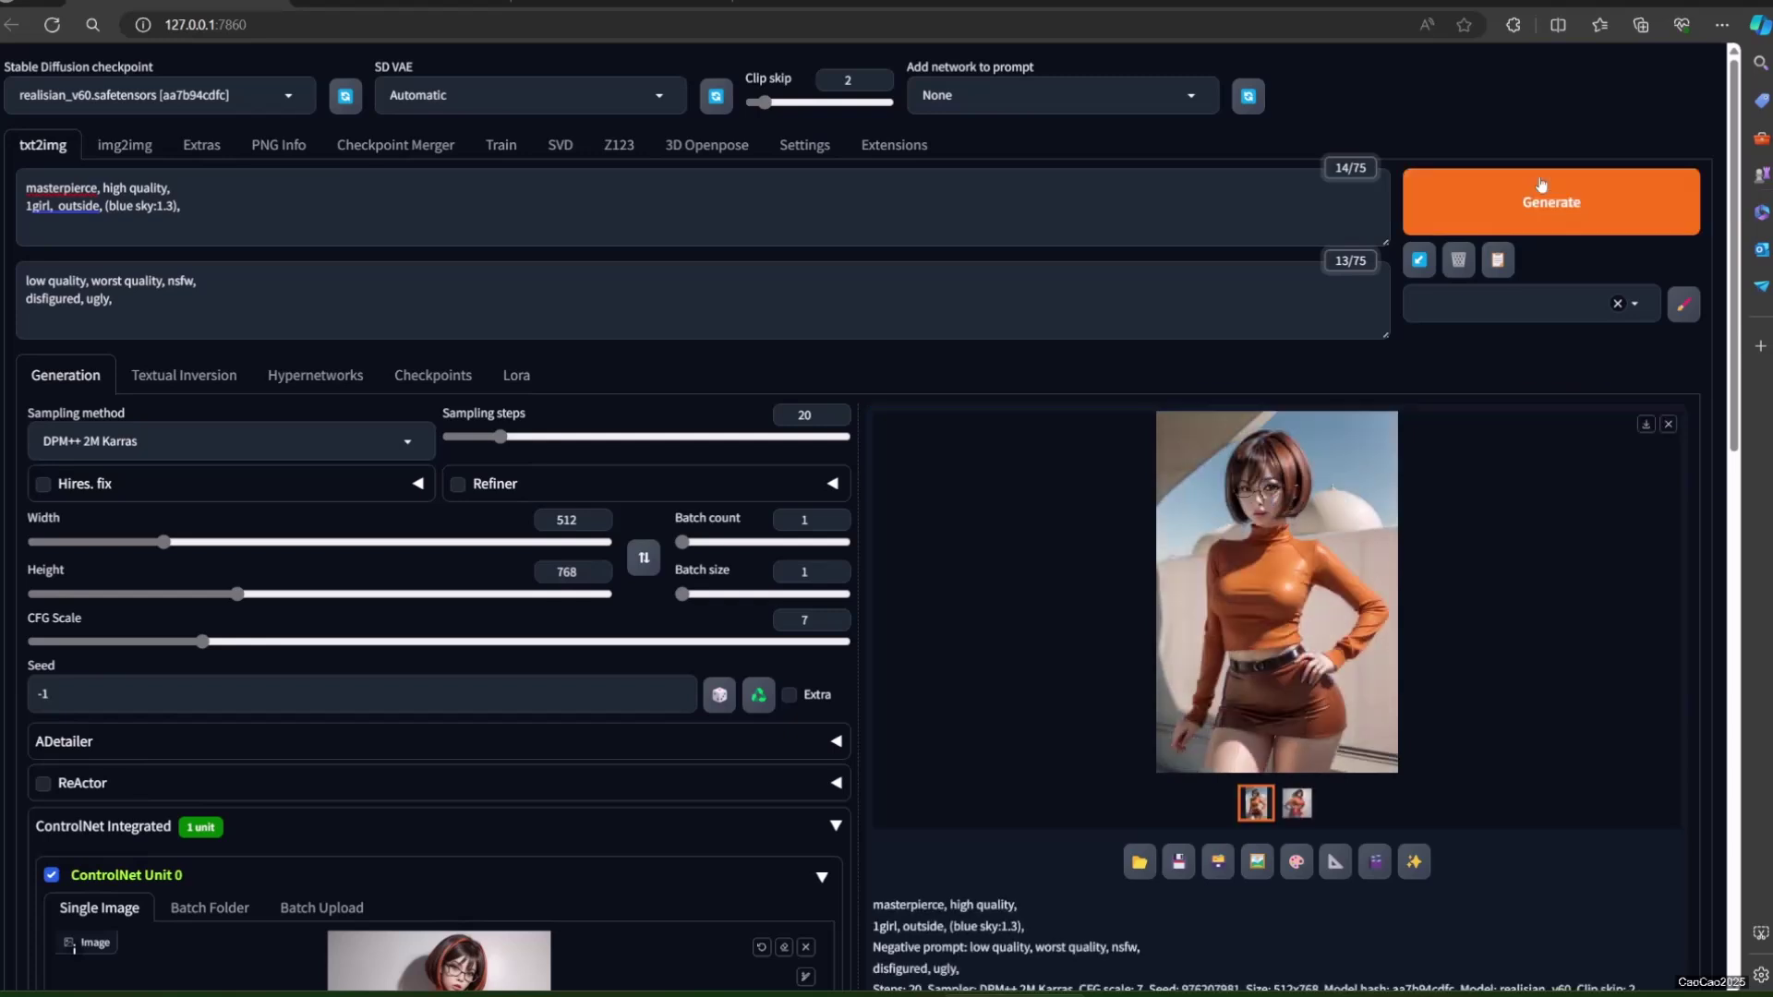
pyautogui.click(1529, 199)
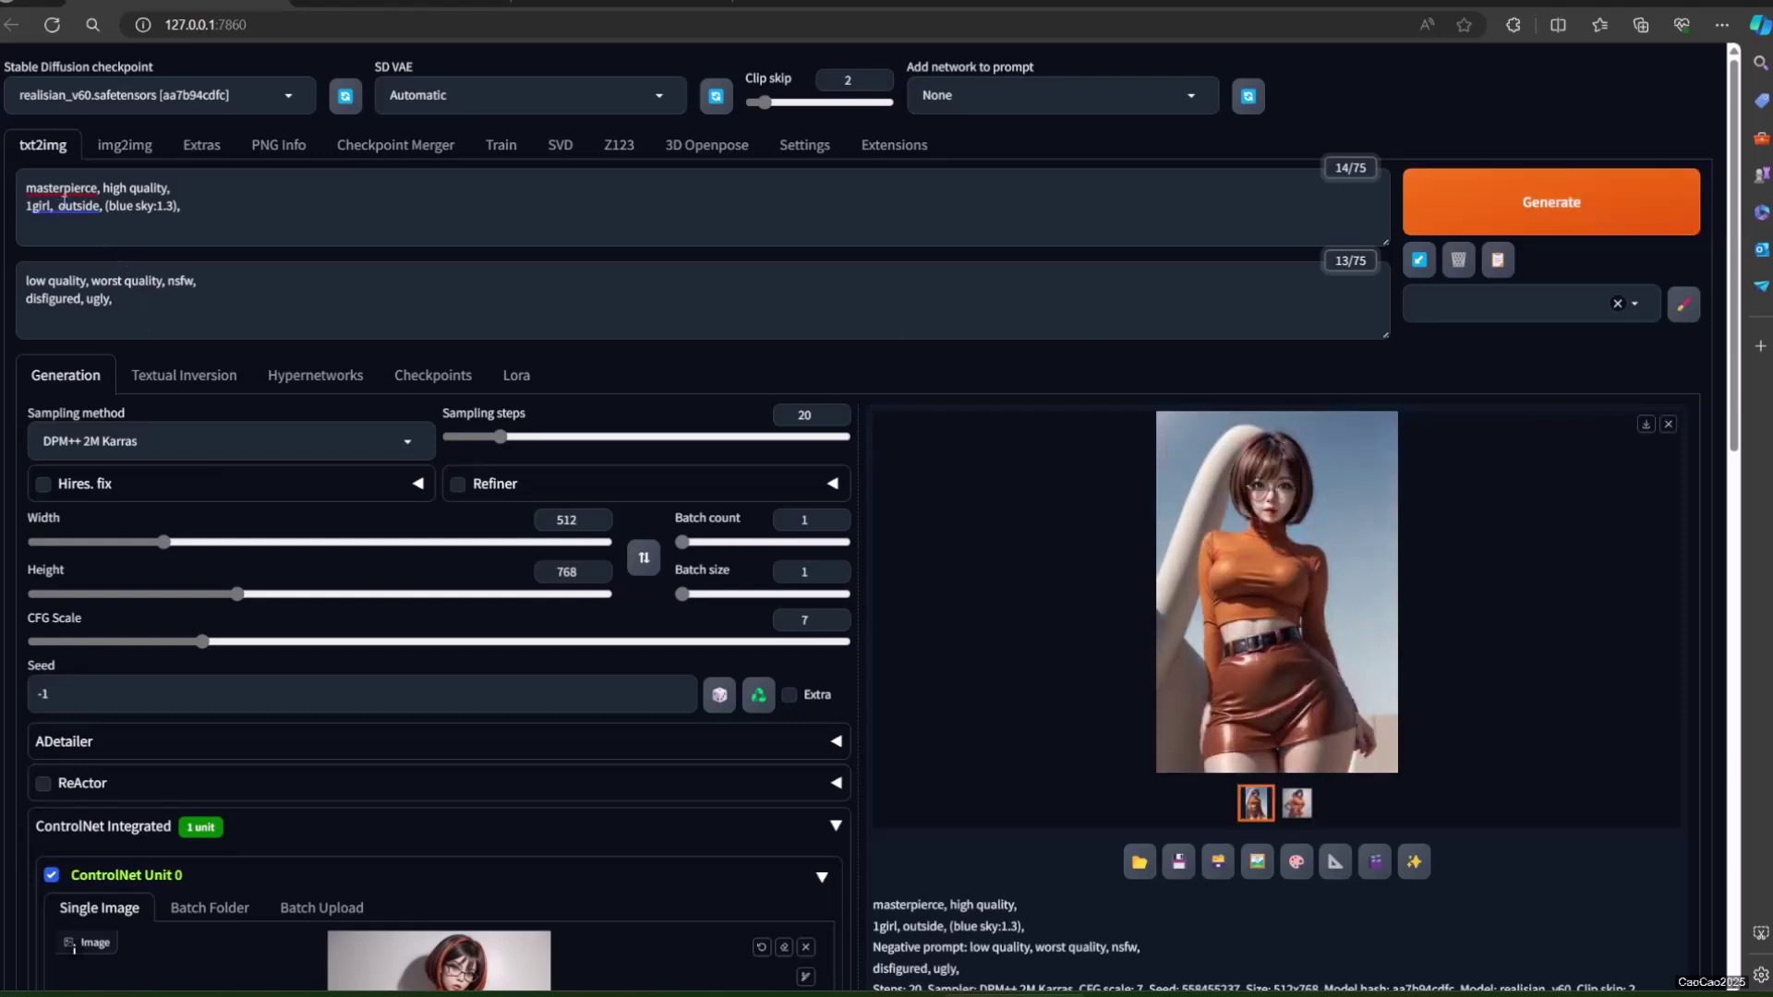
# - Replace "outside, (blue sky:1.3)," in the positive prompt with "inside a bar", then generate an image and review it
pyautogui.moveTo(96, 211); pyautogui.dragTo(227, 203)
pyautogui.write('in')
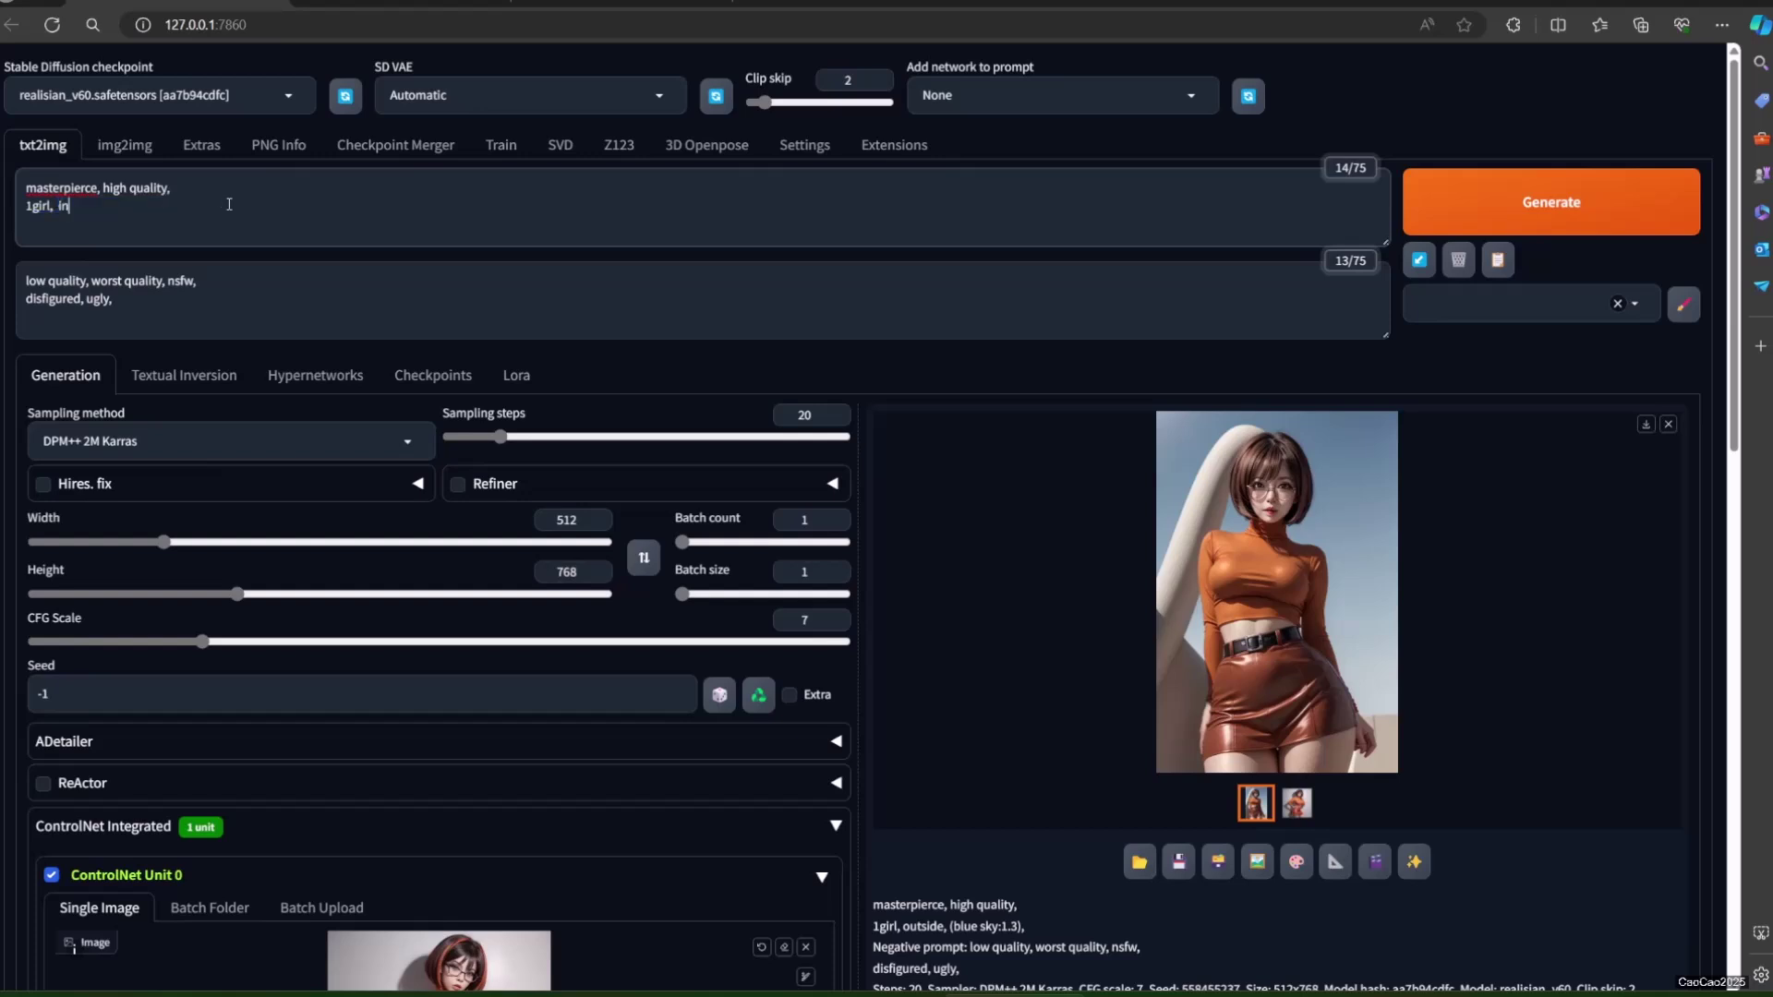
pyautogui.write('side a')
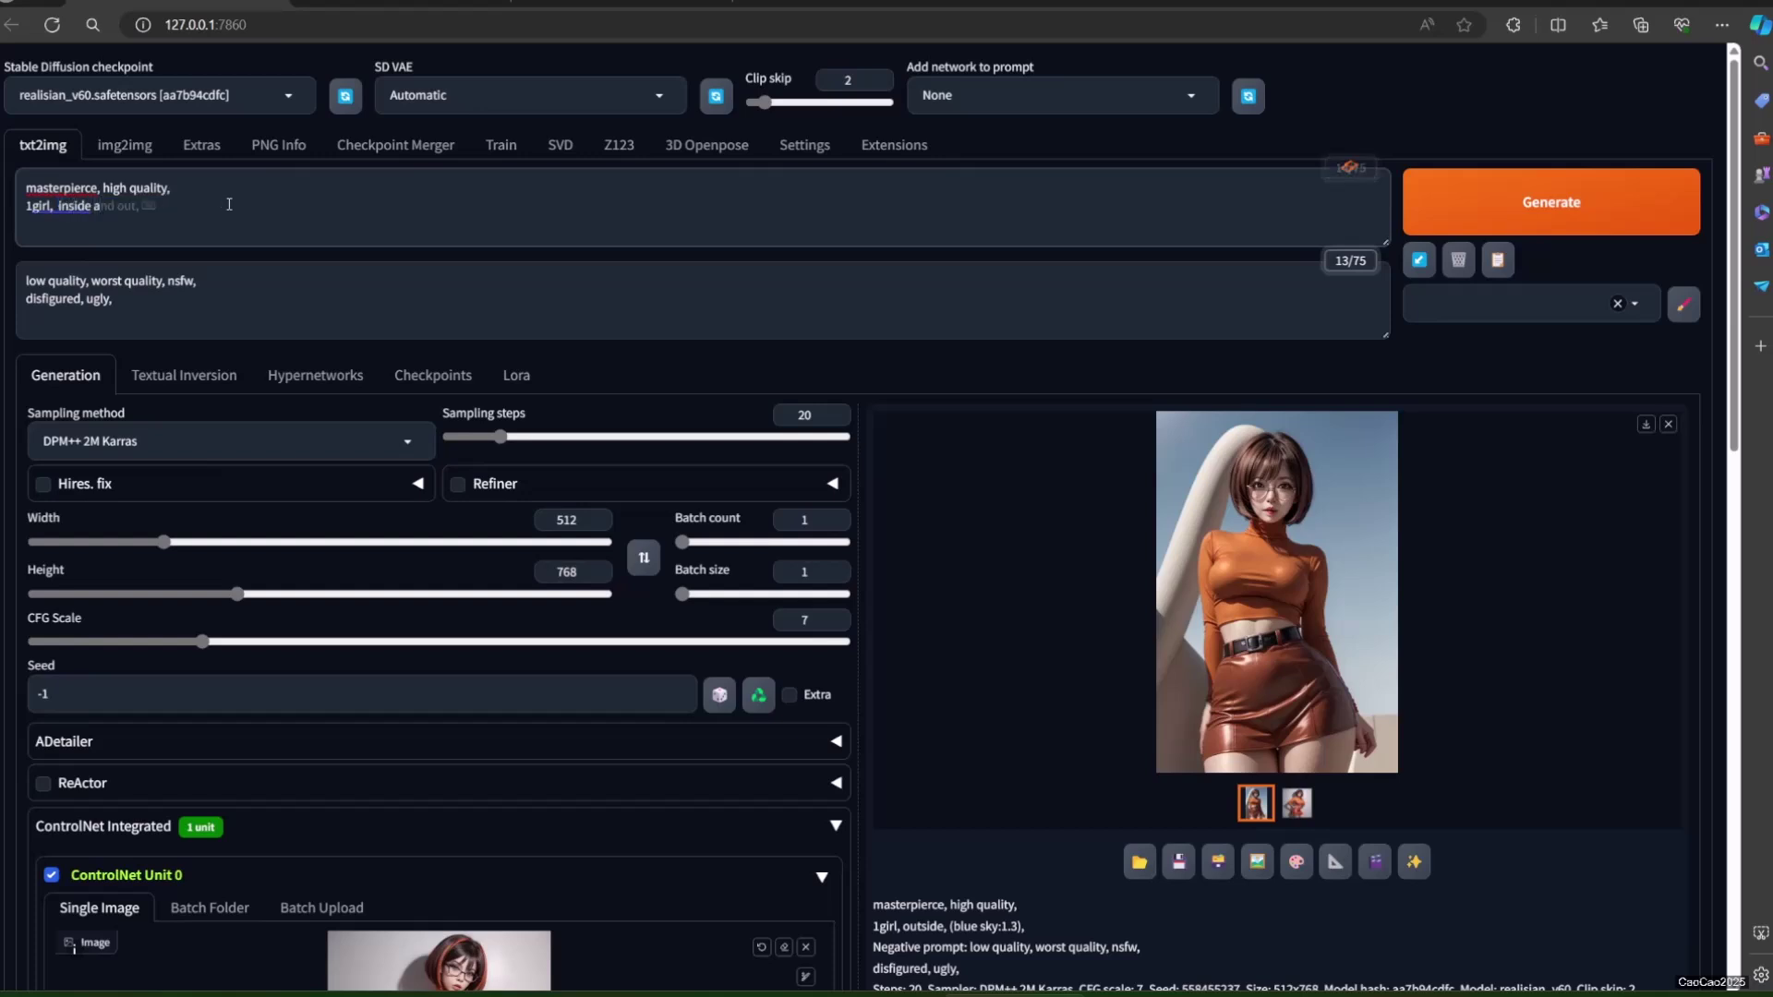
pyautogui.write(' bar')
pyautogui.click(1594, 205)
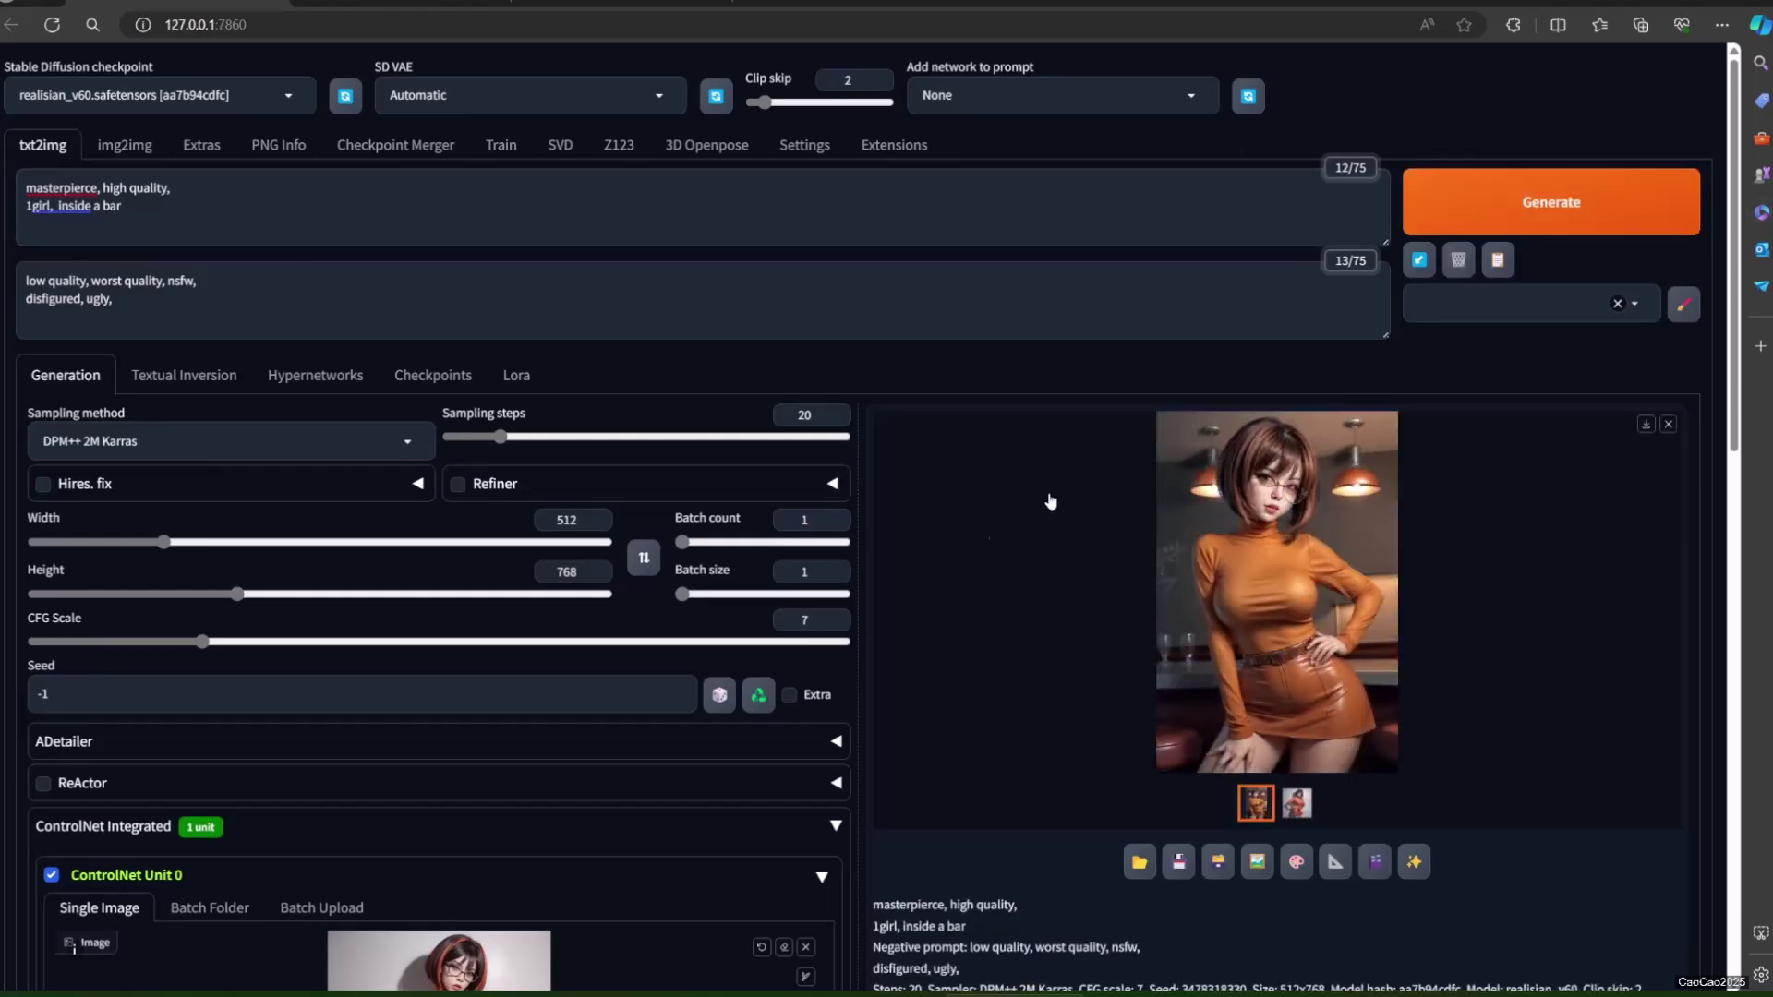
pyautogui.scroll(-5, 962, 551)
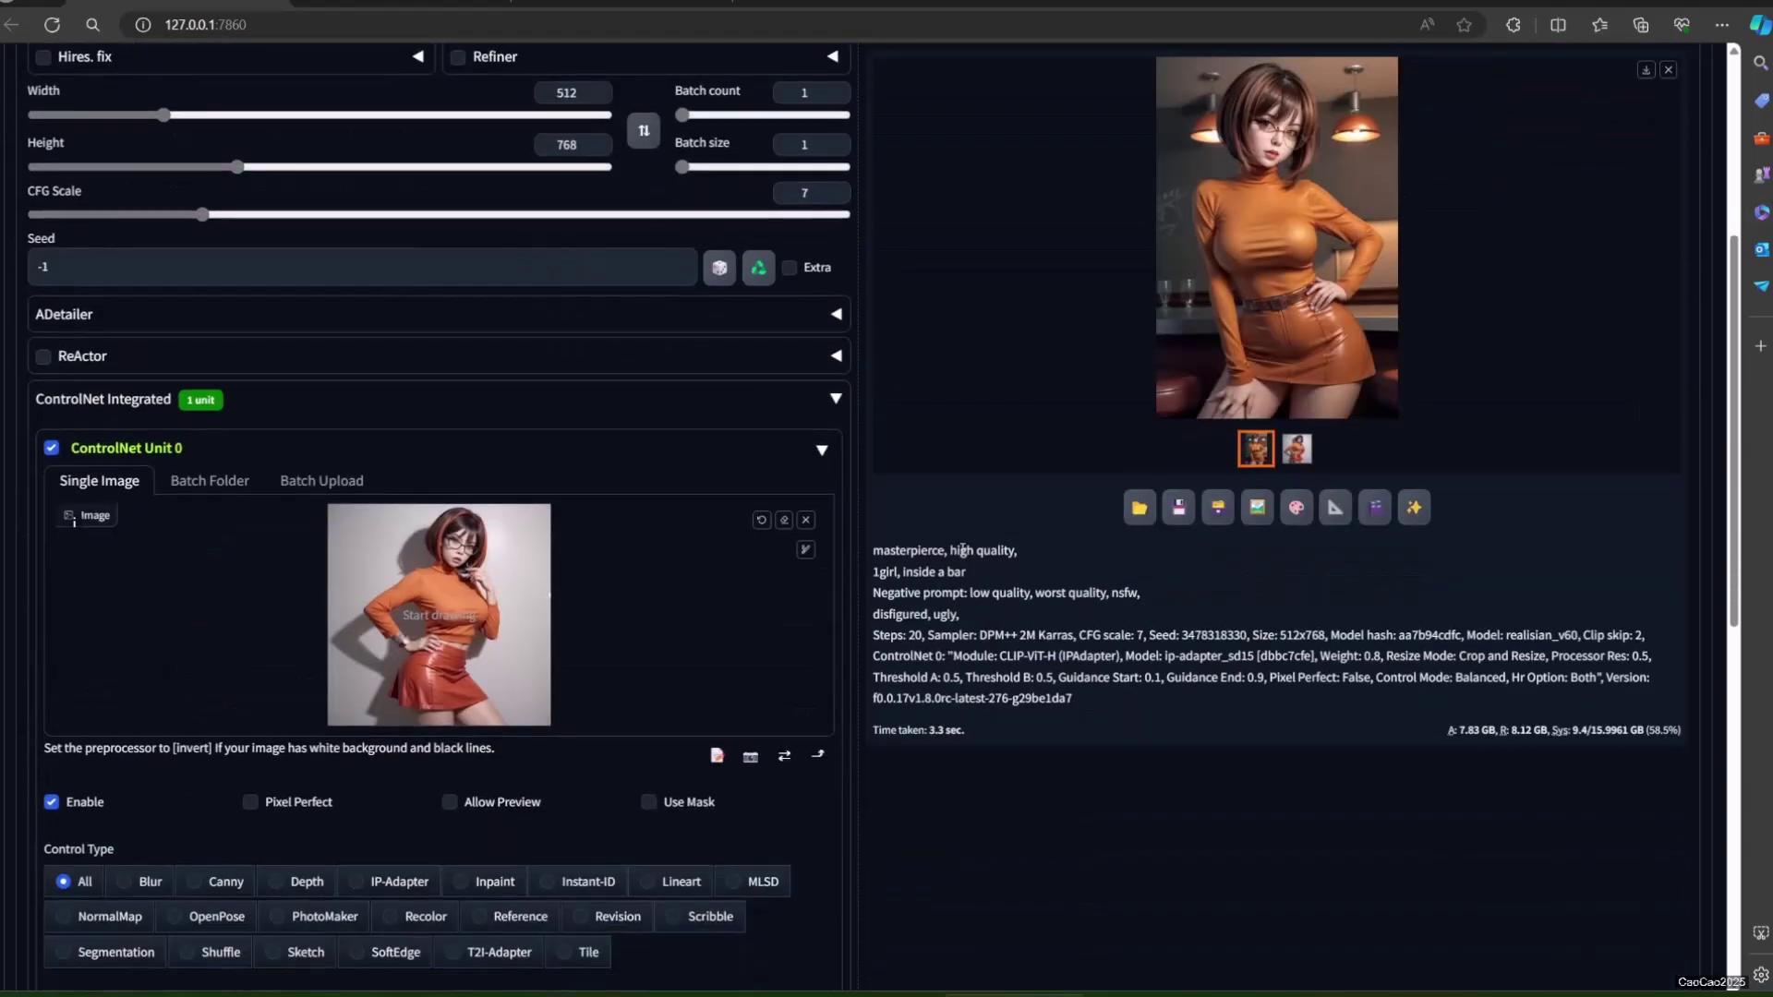
# - Load the photo of the girl in the blue and white sailor outfit as the ControlNet reference and generate an image
pyautogui.scroll(5, 962, 551)
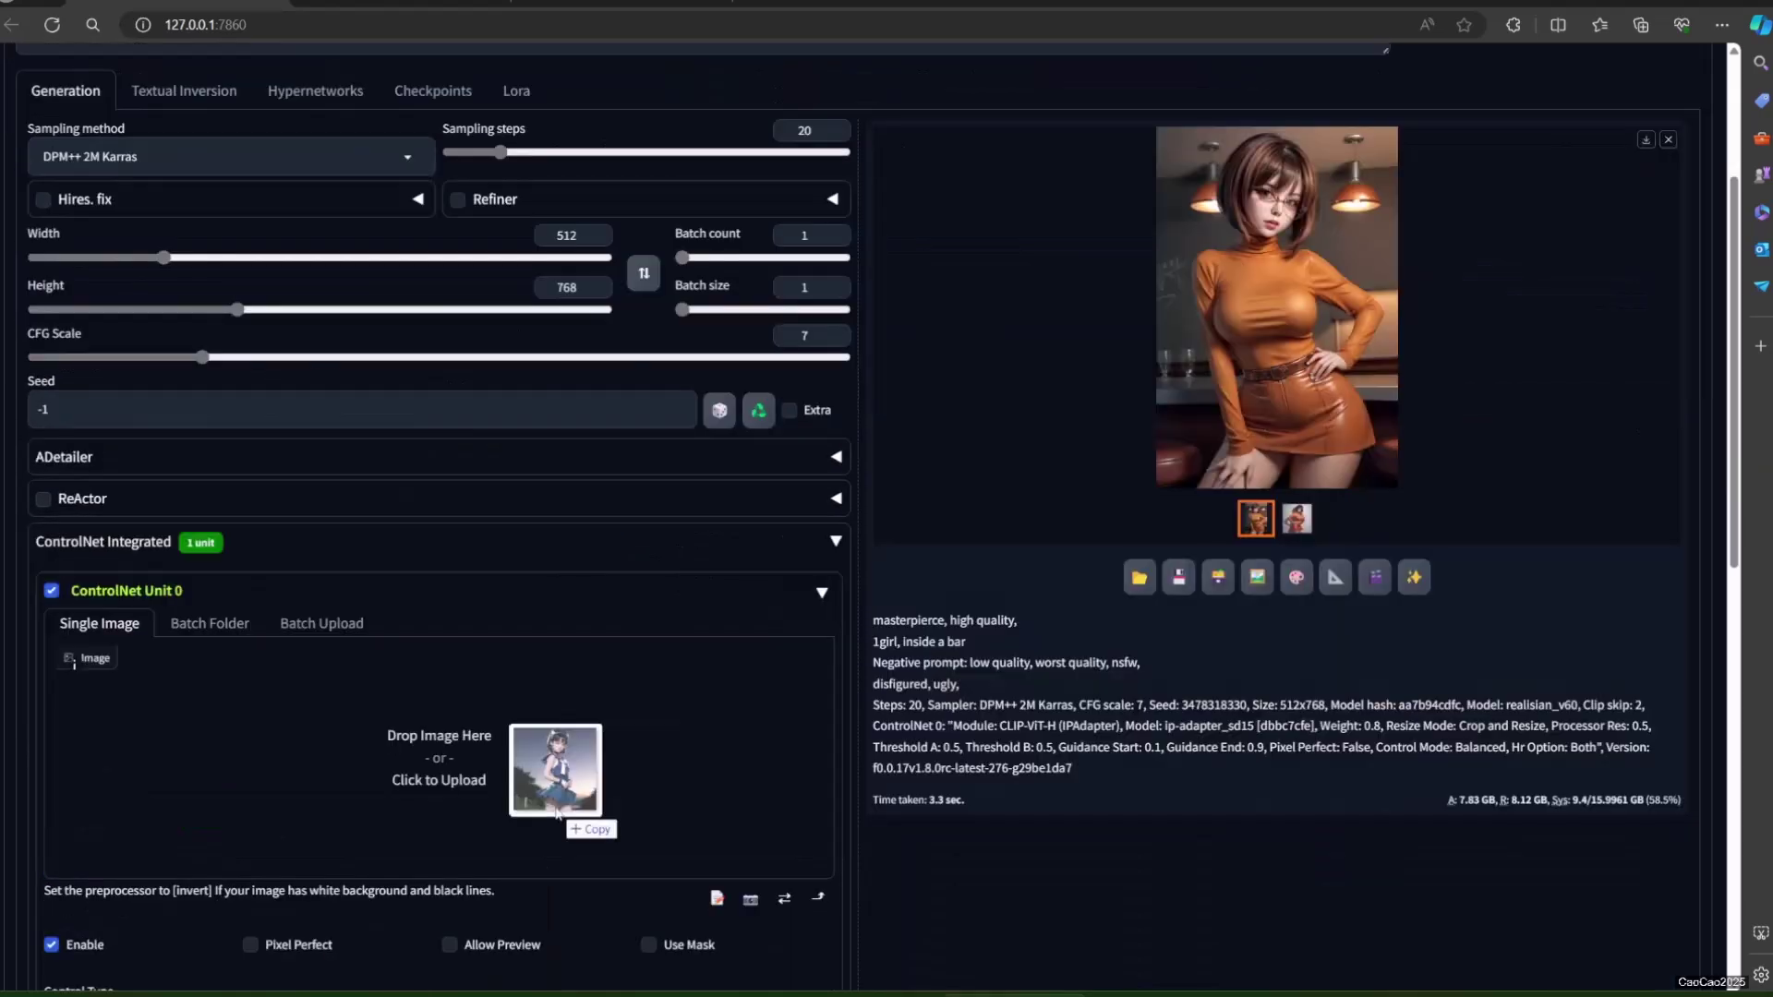
pyautogui.moveTo(572, 771); pyautogui.dragTo(577, 775)
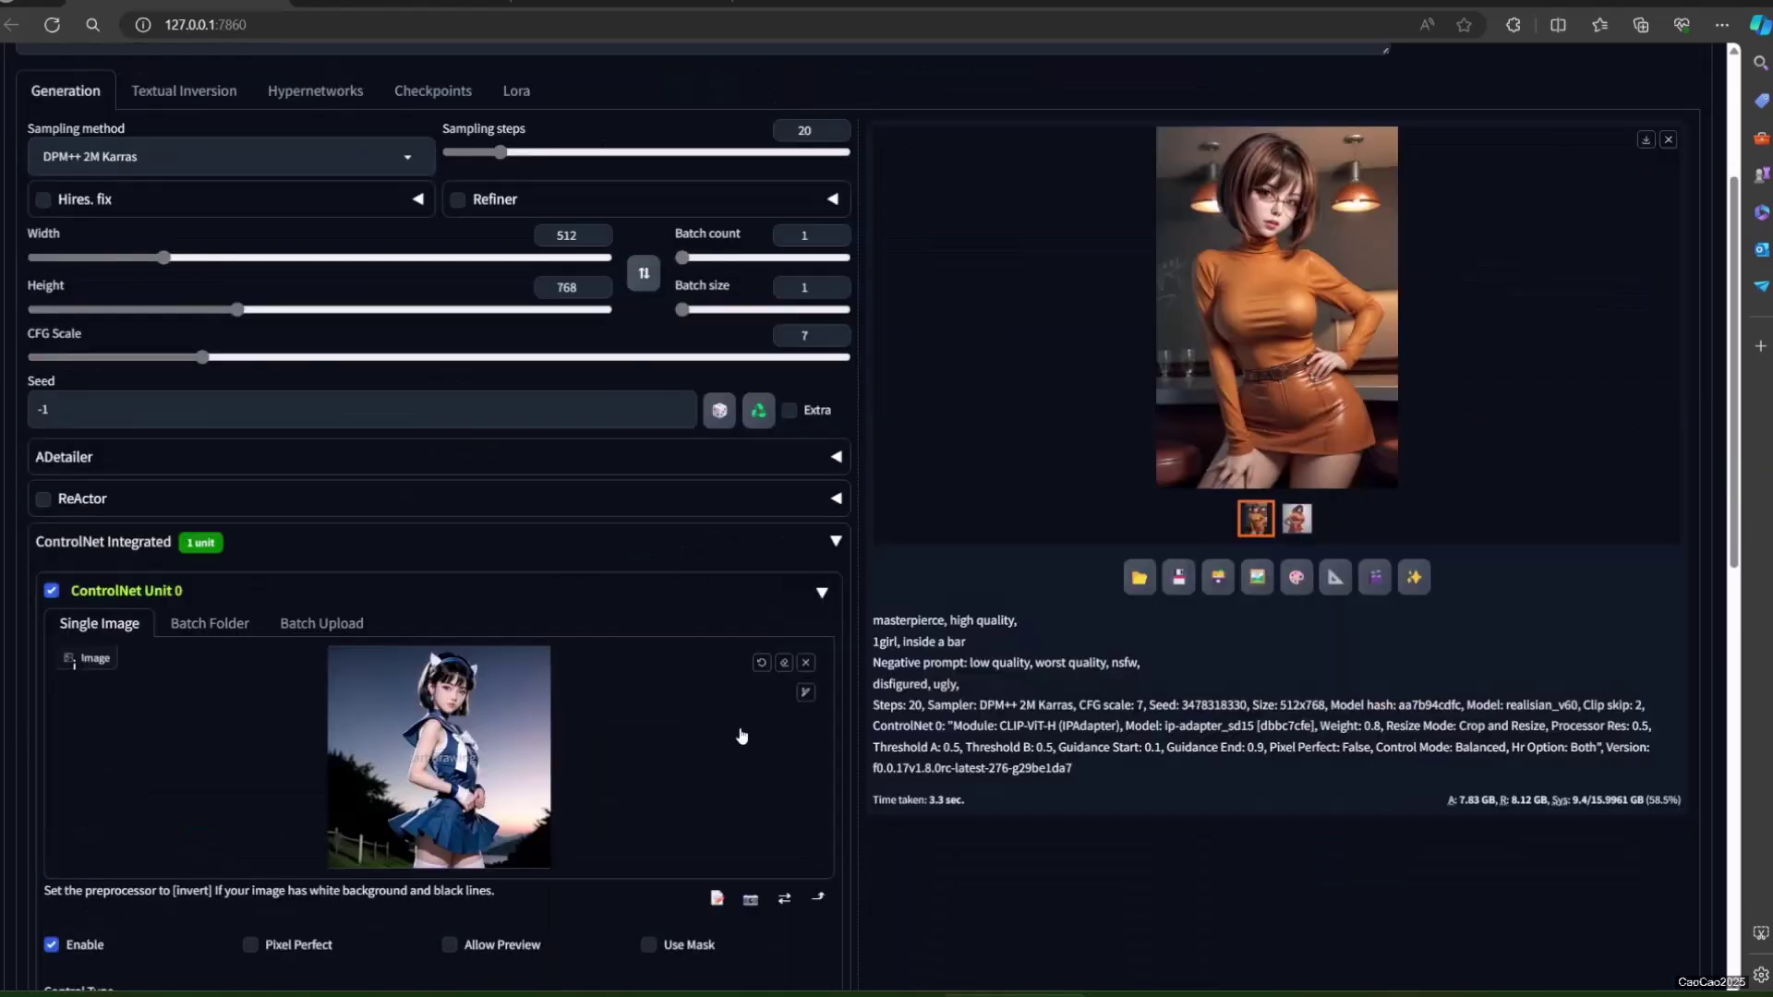
pyautogui.scroll(5, 739, 732)
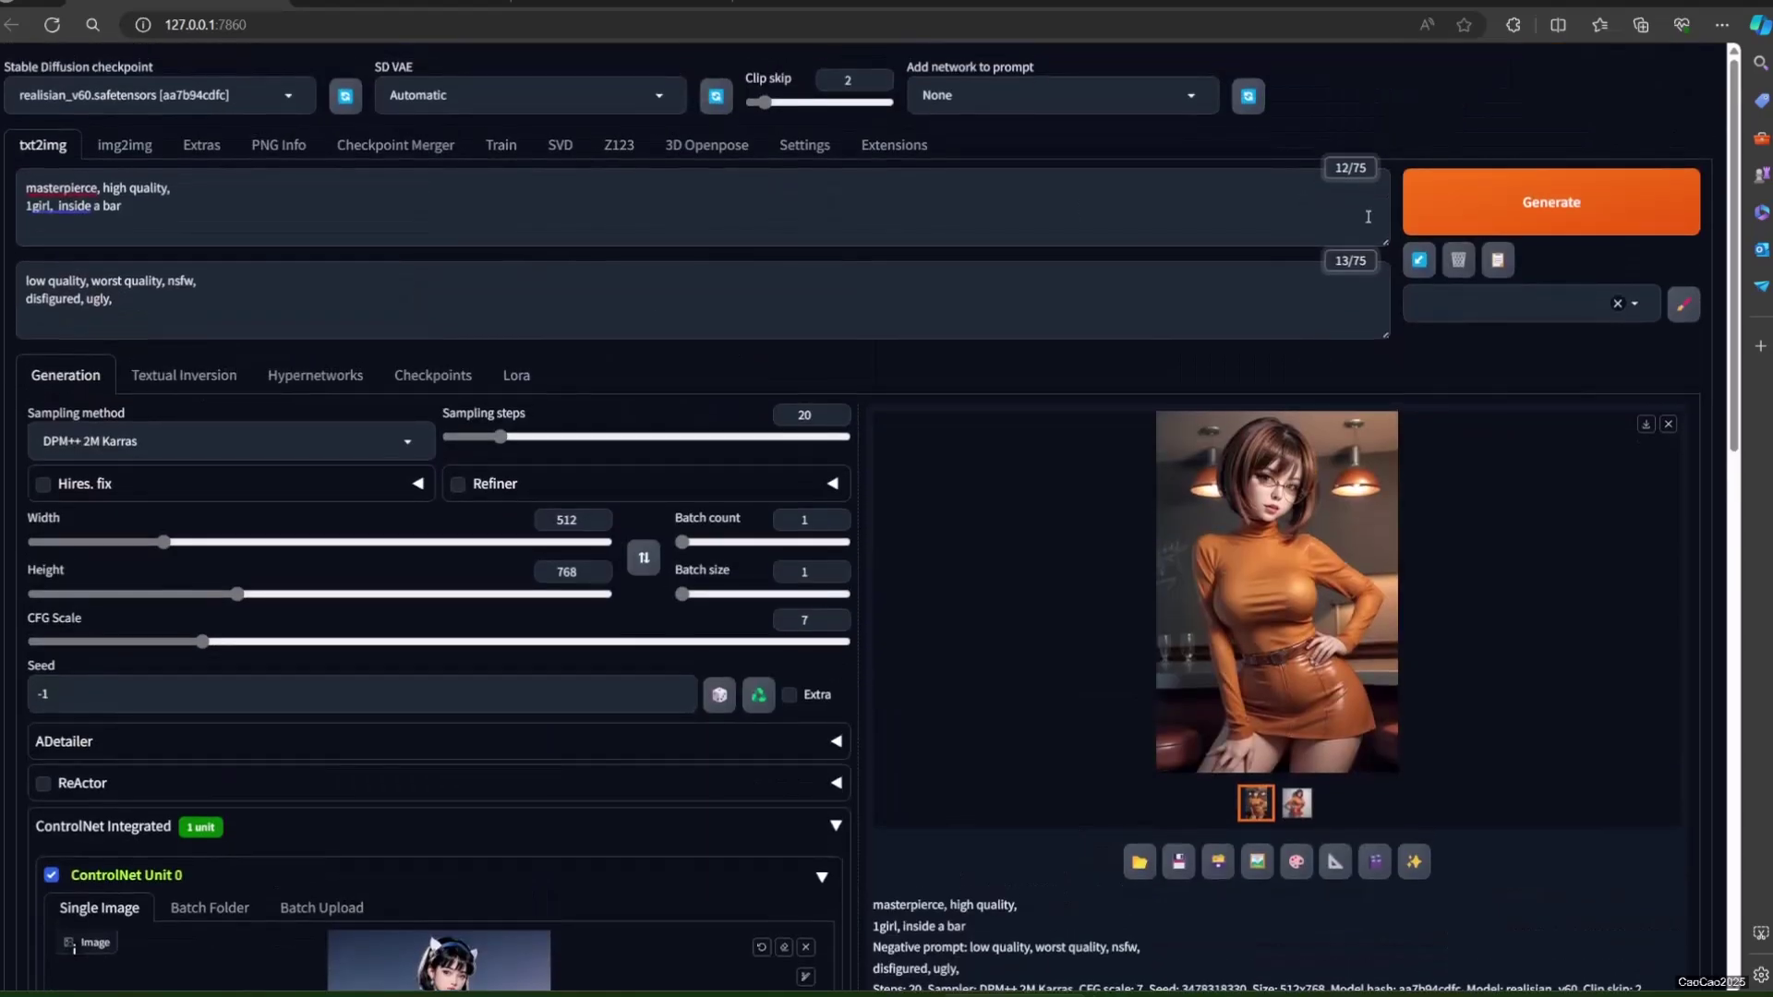
pyautogui.click(1467, 208)
pyautogui.scroll(-2, 1462, 219)
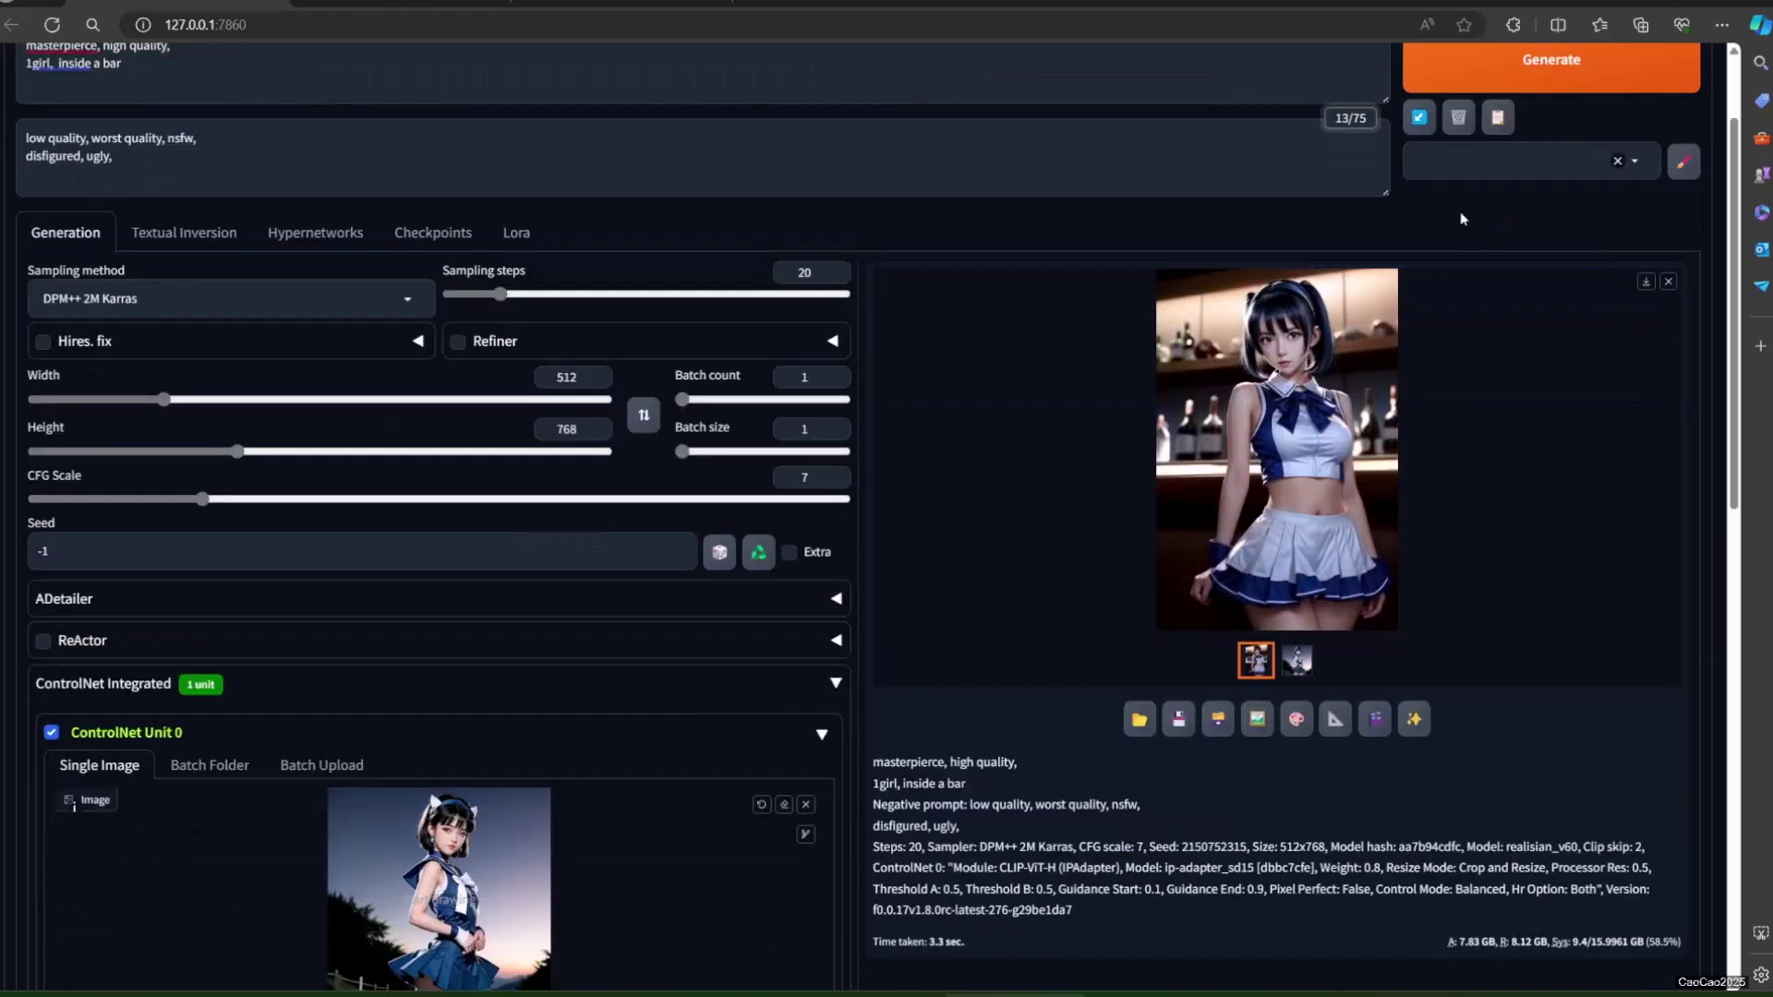
# - Generate another bar image from the sailor-outfit reference and inspect the results at full size
pyautogui.scroll(2, 1461, 219)
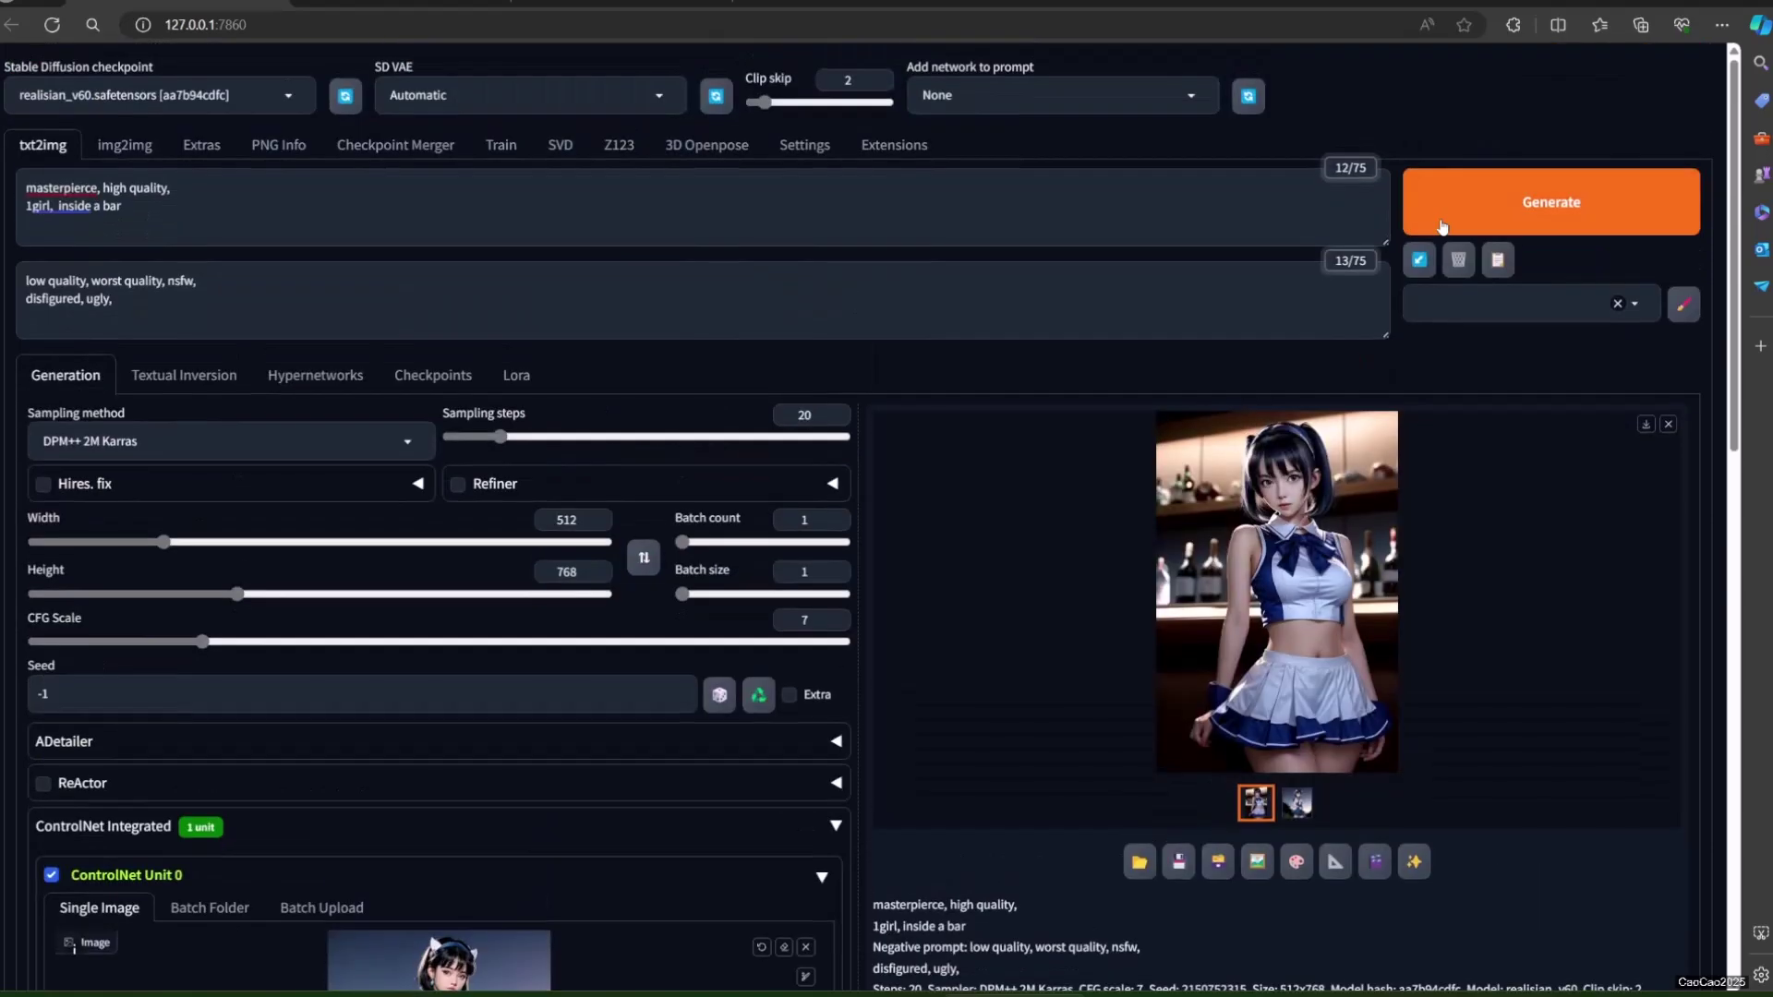
pyautogui.click(1437, 211)
pyautogui.scroll(-4, 1437, 204)
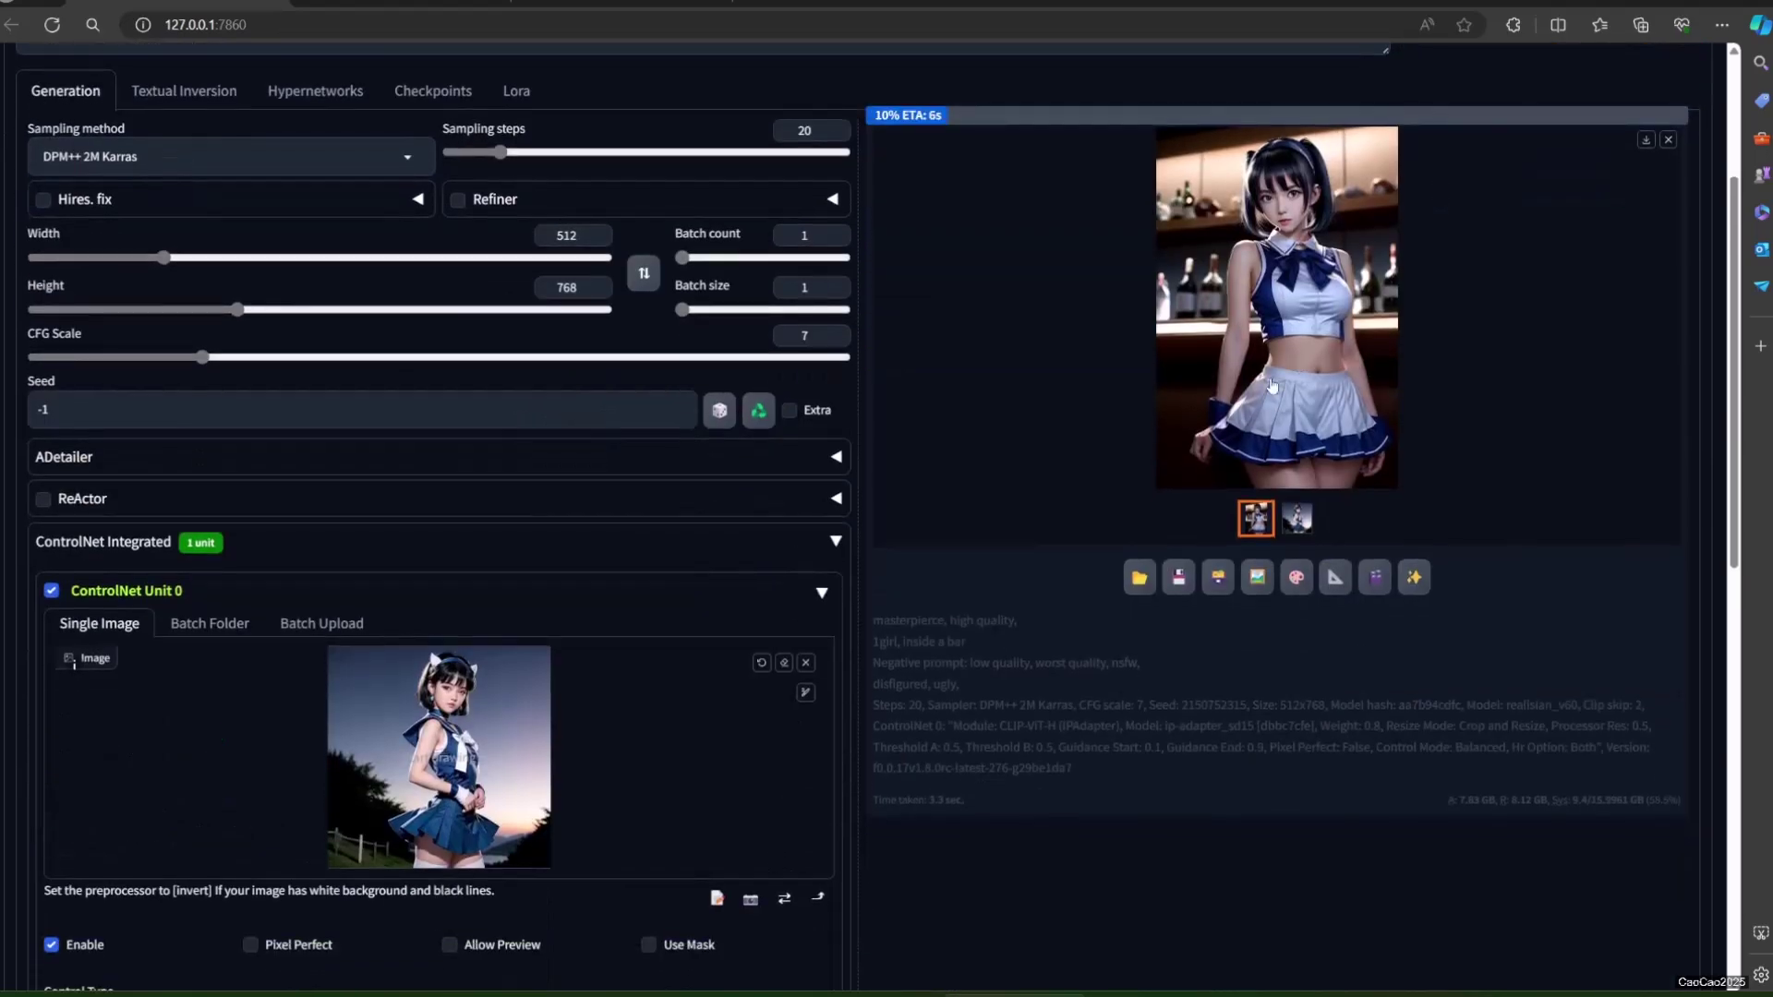
pyautogui.click(1292, 378)
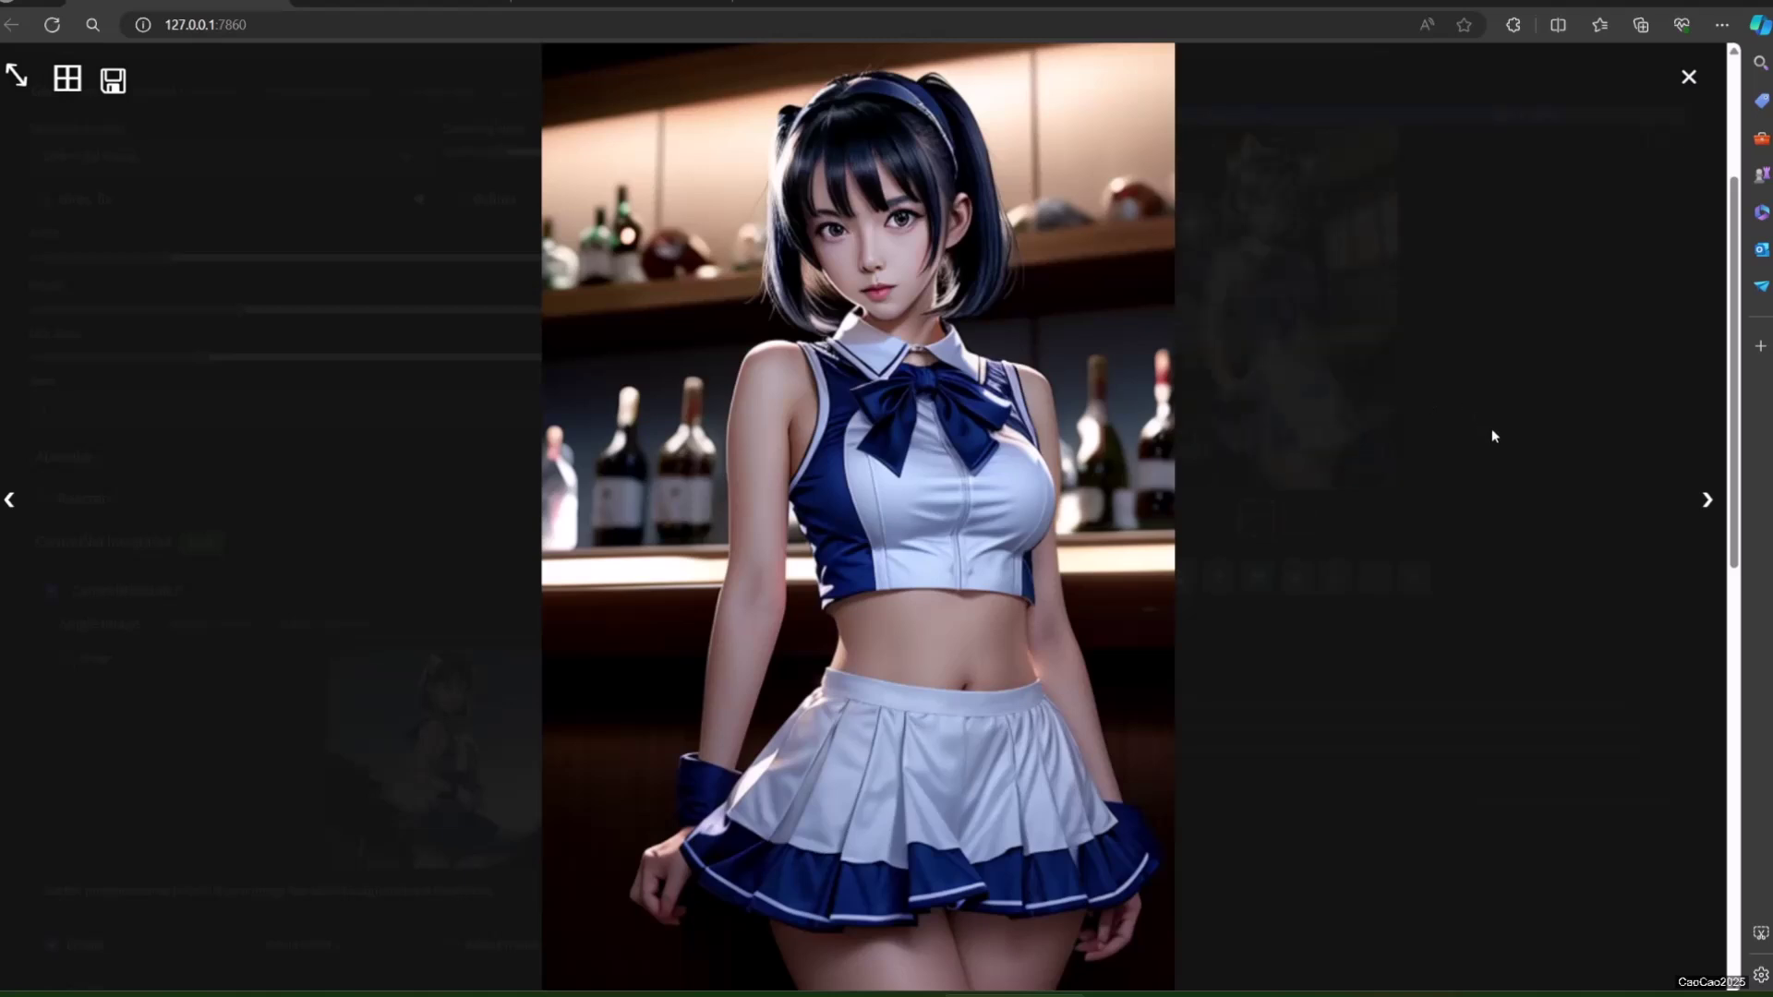
pyautogui.click(1492, 430)
pyautogui.scroll(2, 1489, 423)
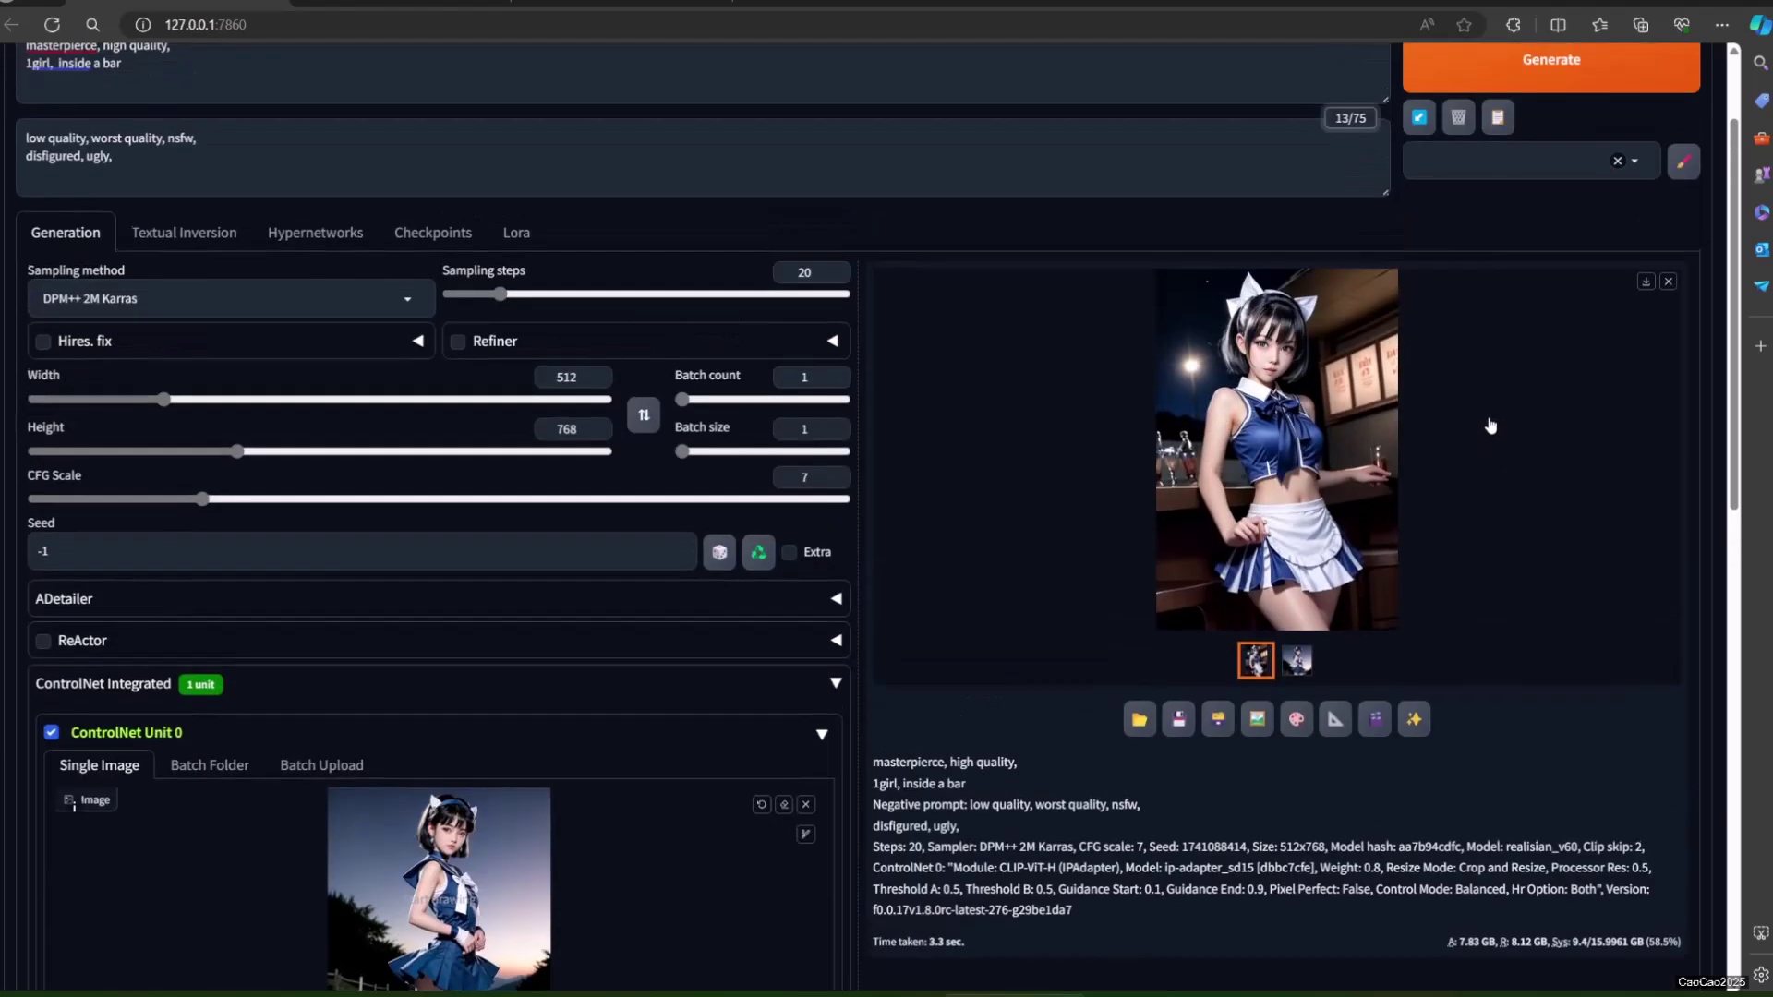
pyautogui.click(1352, 460)
pyautogui.click(1447, 497)
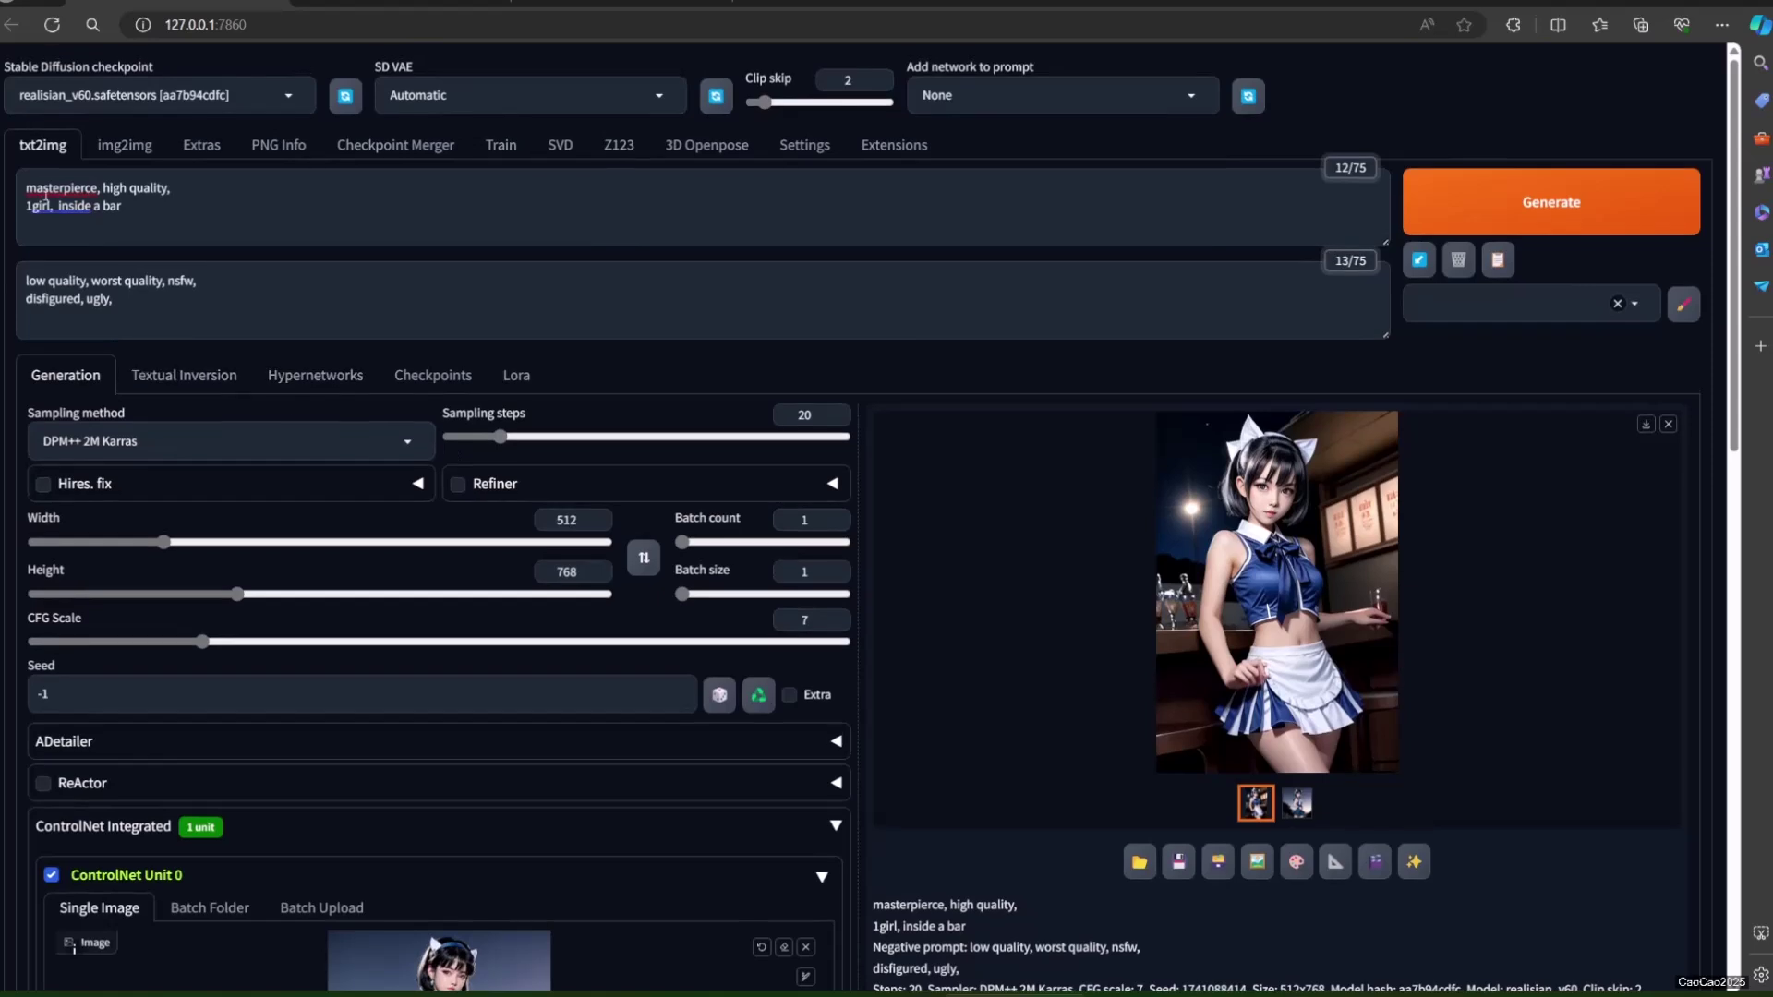
# - Change "a bar" in the positive prompt to "school" and generate two images of the girl in the sailor outfit
pyautogui.doubleClick(113, 206)
pyautogui.write('school')
pyautogui.click(1498, 211)
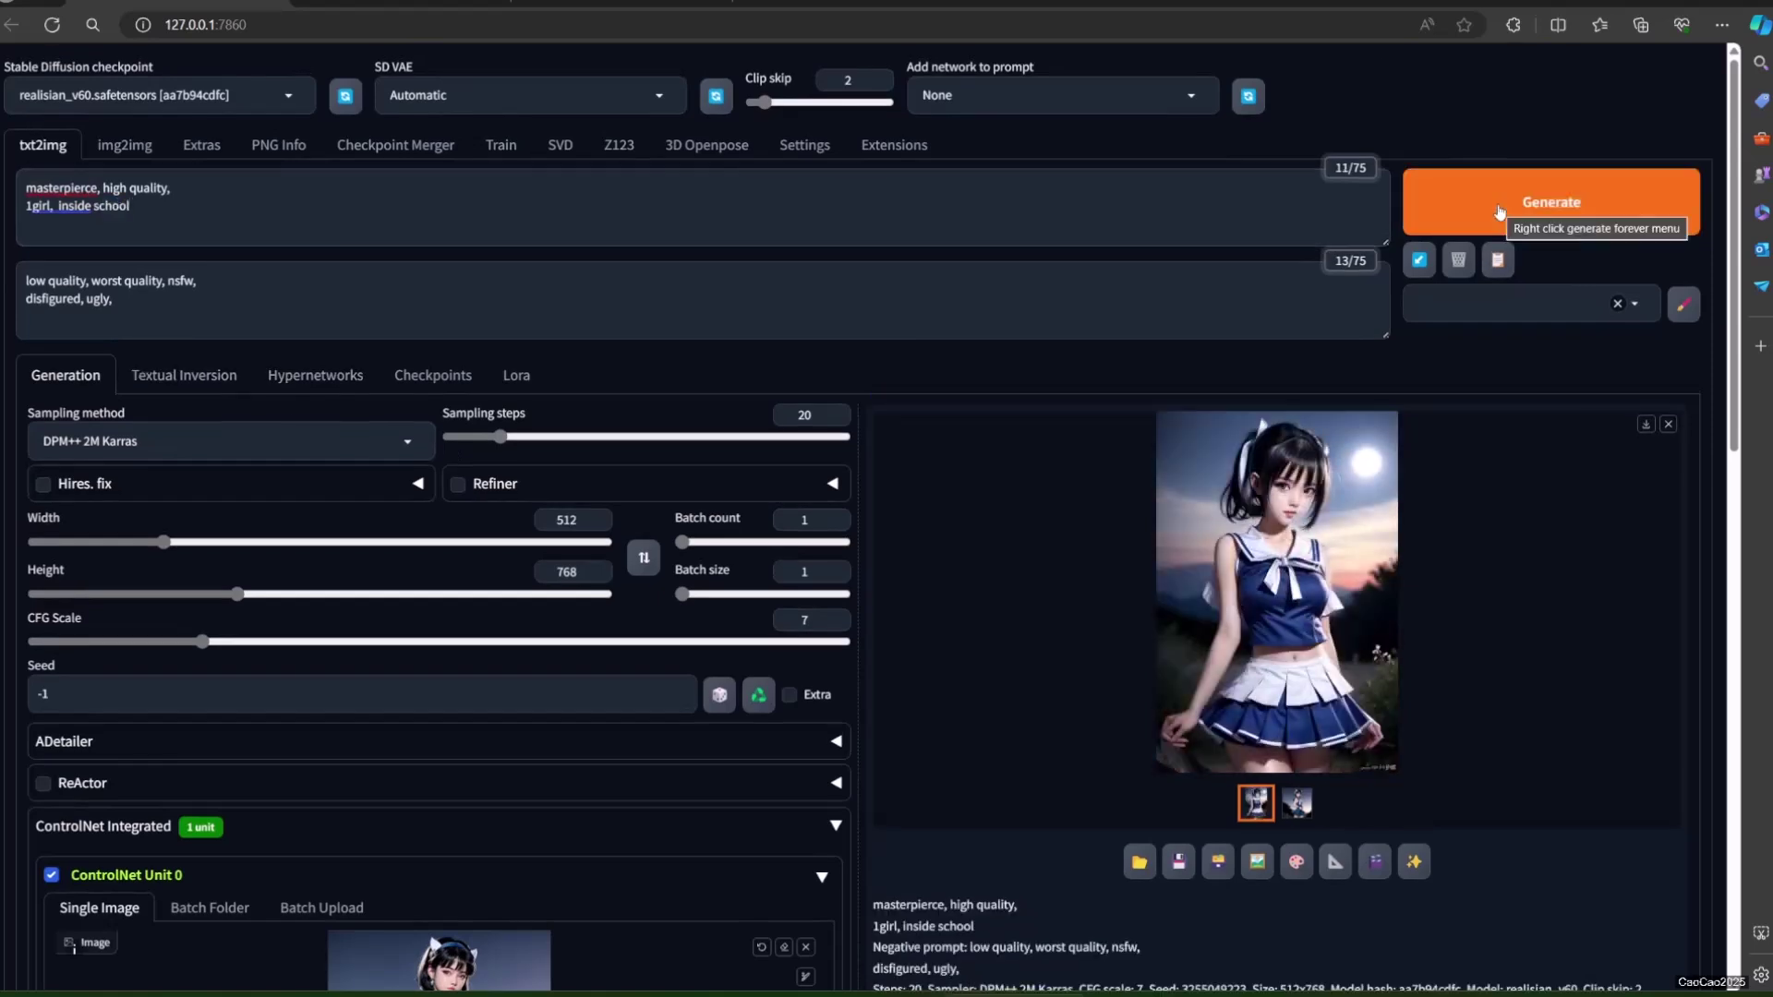
pyautogui.click(1499, 212)
# - Append ", classroom" to the positive prompt, generate an image and inspect it at full size
pyautogui.click(158, 207)
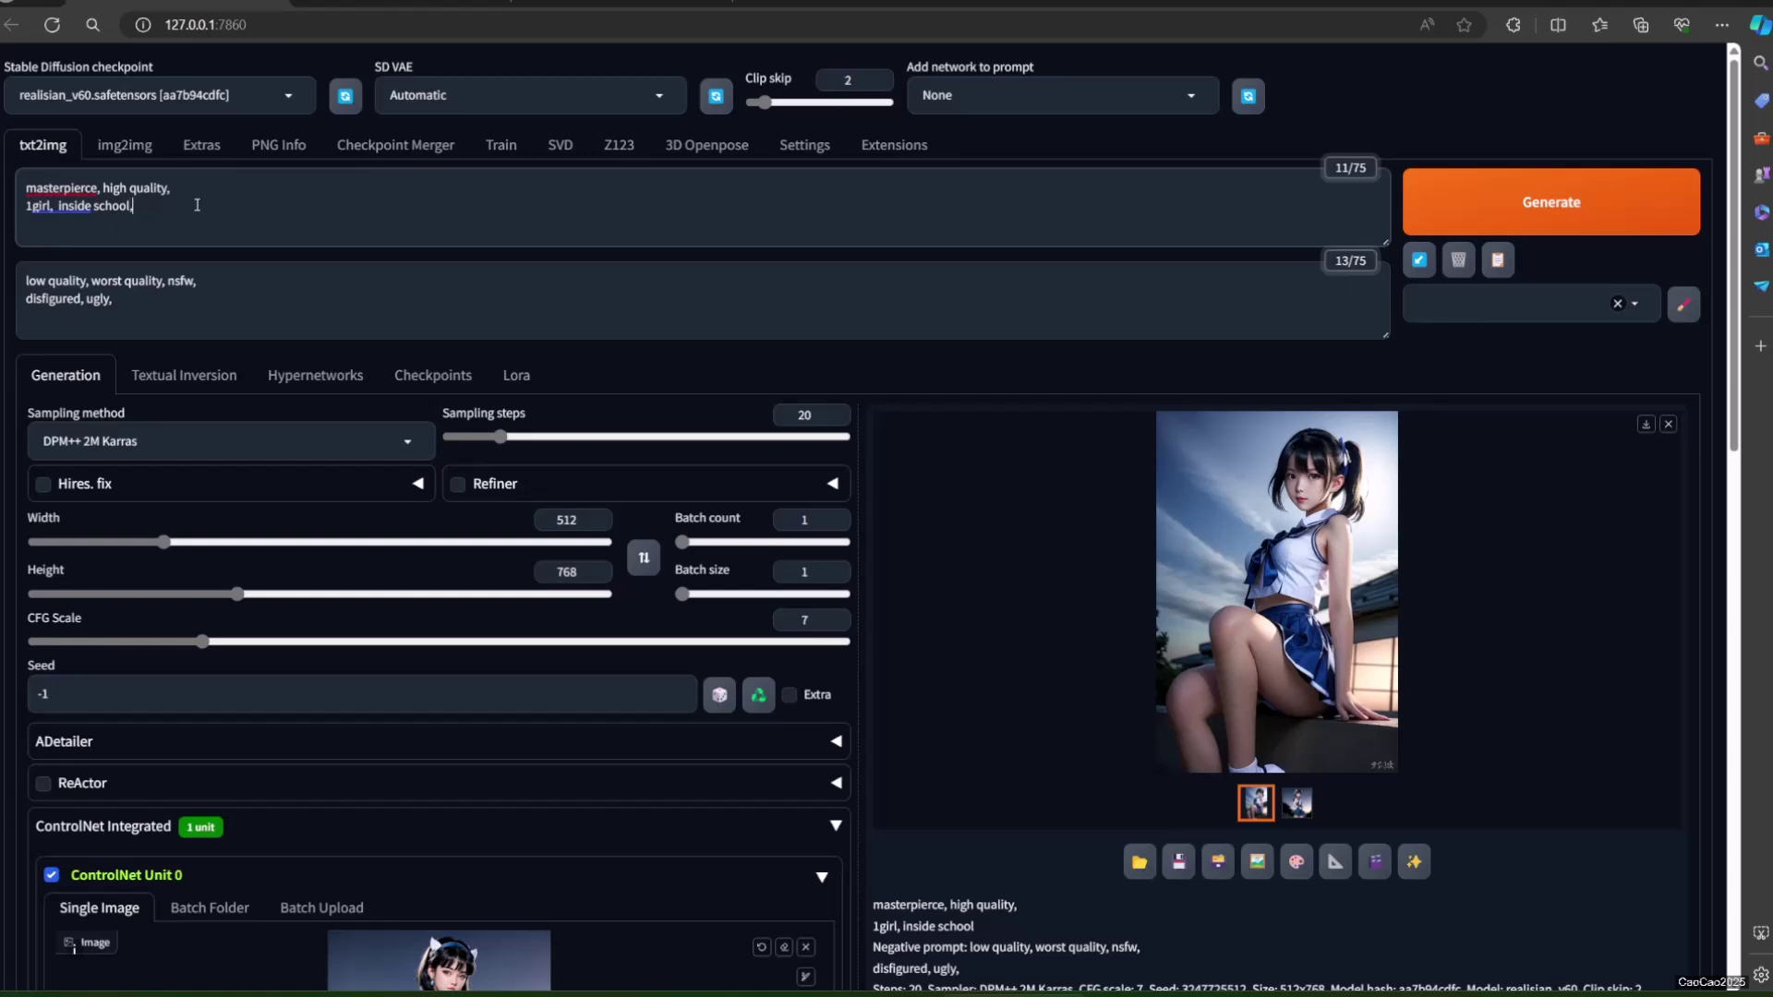
pyautogui.write(', classroom')
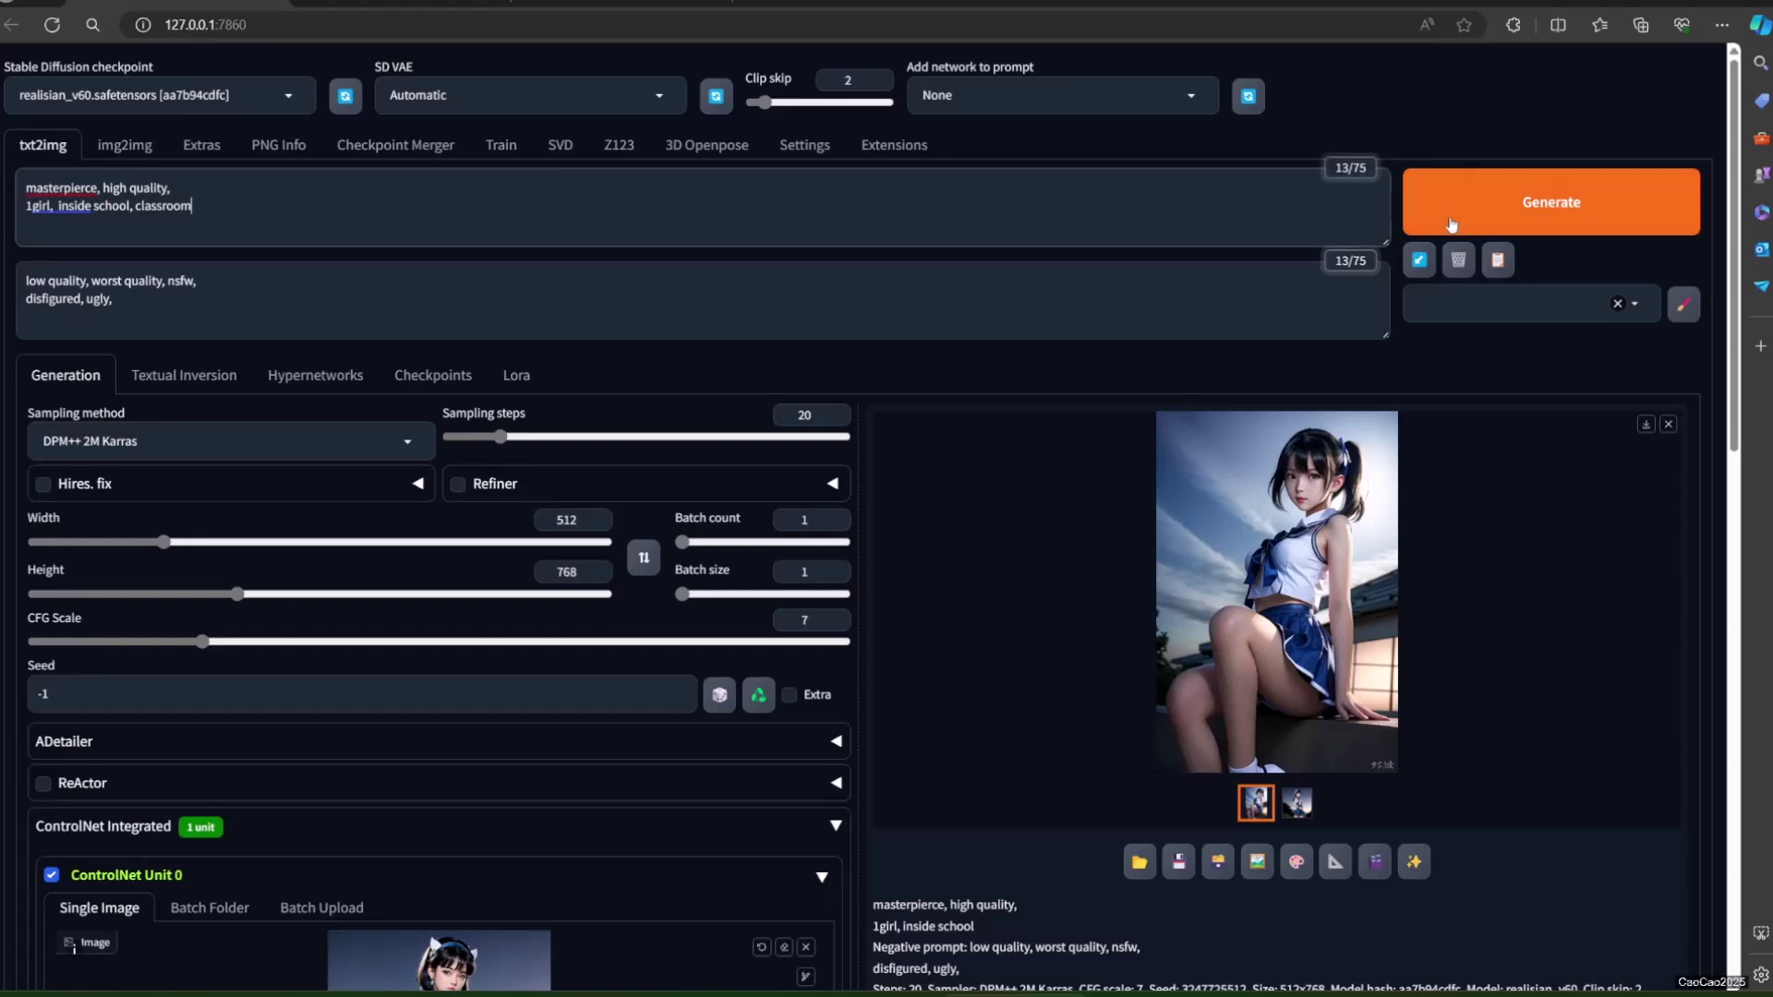
pyautogui.click(1551, 201)
pyautogui.click(1383, 562)
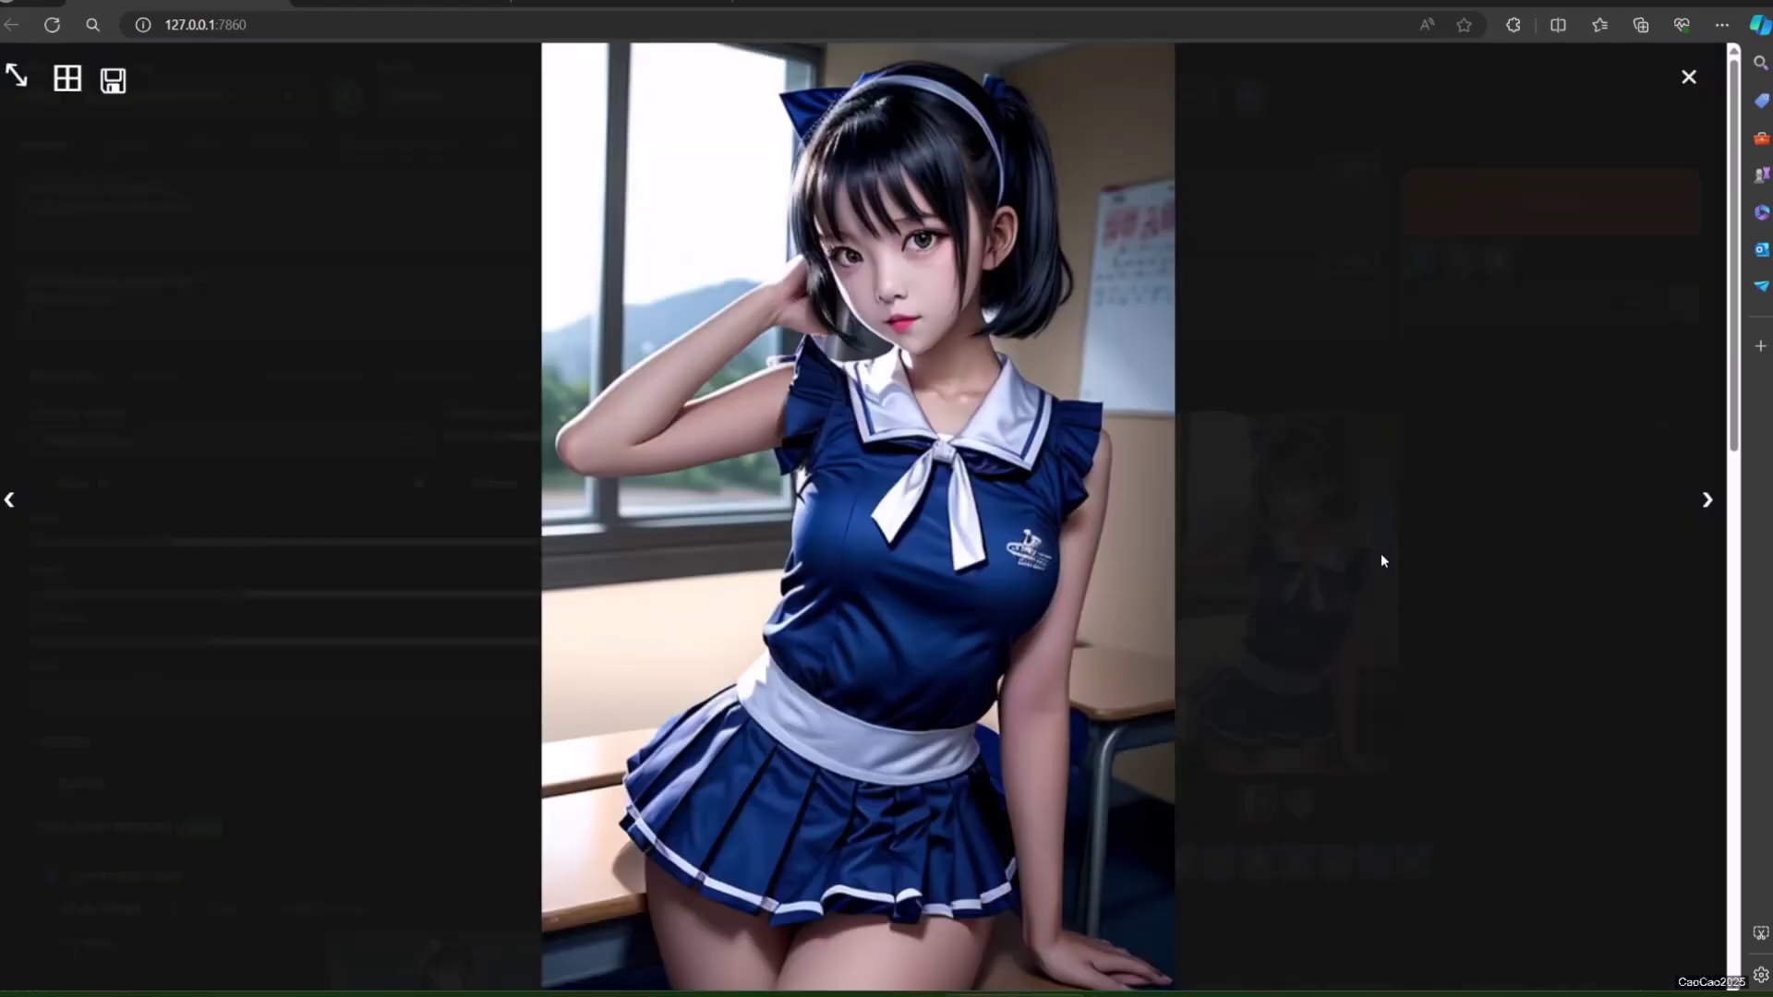
pyautogui.click(1432, 468)
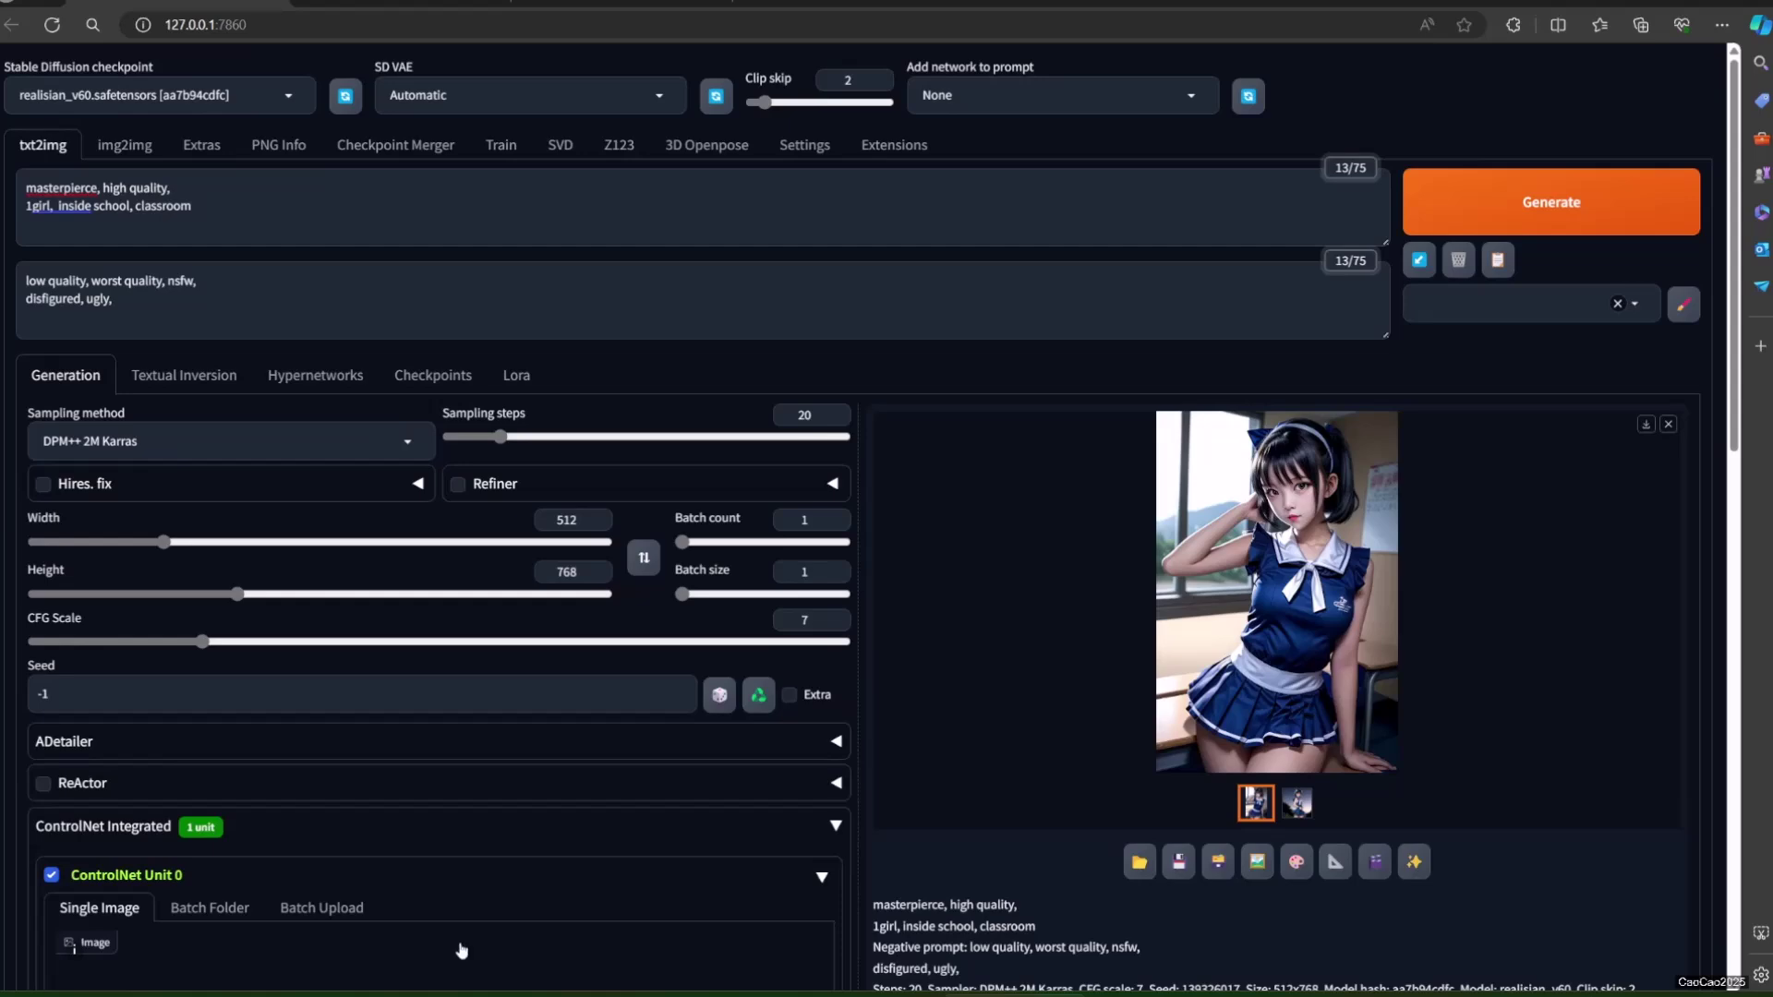
# - Load the photo of the teal-haired girl in a maid outfit as the ControlNet reference and generate a classroom image
pyautogui.scroll(-2, 462, 951)
pyautogui.moveTo(462, 951); pyautogui.dragTo(585, 846)
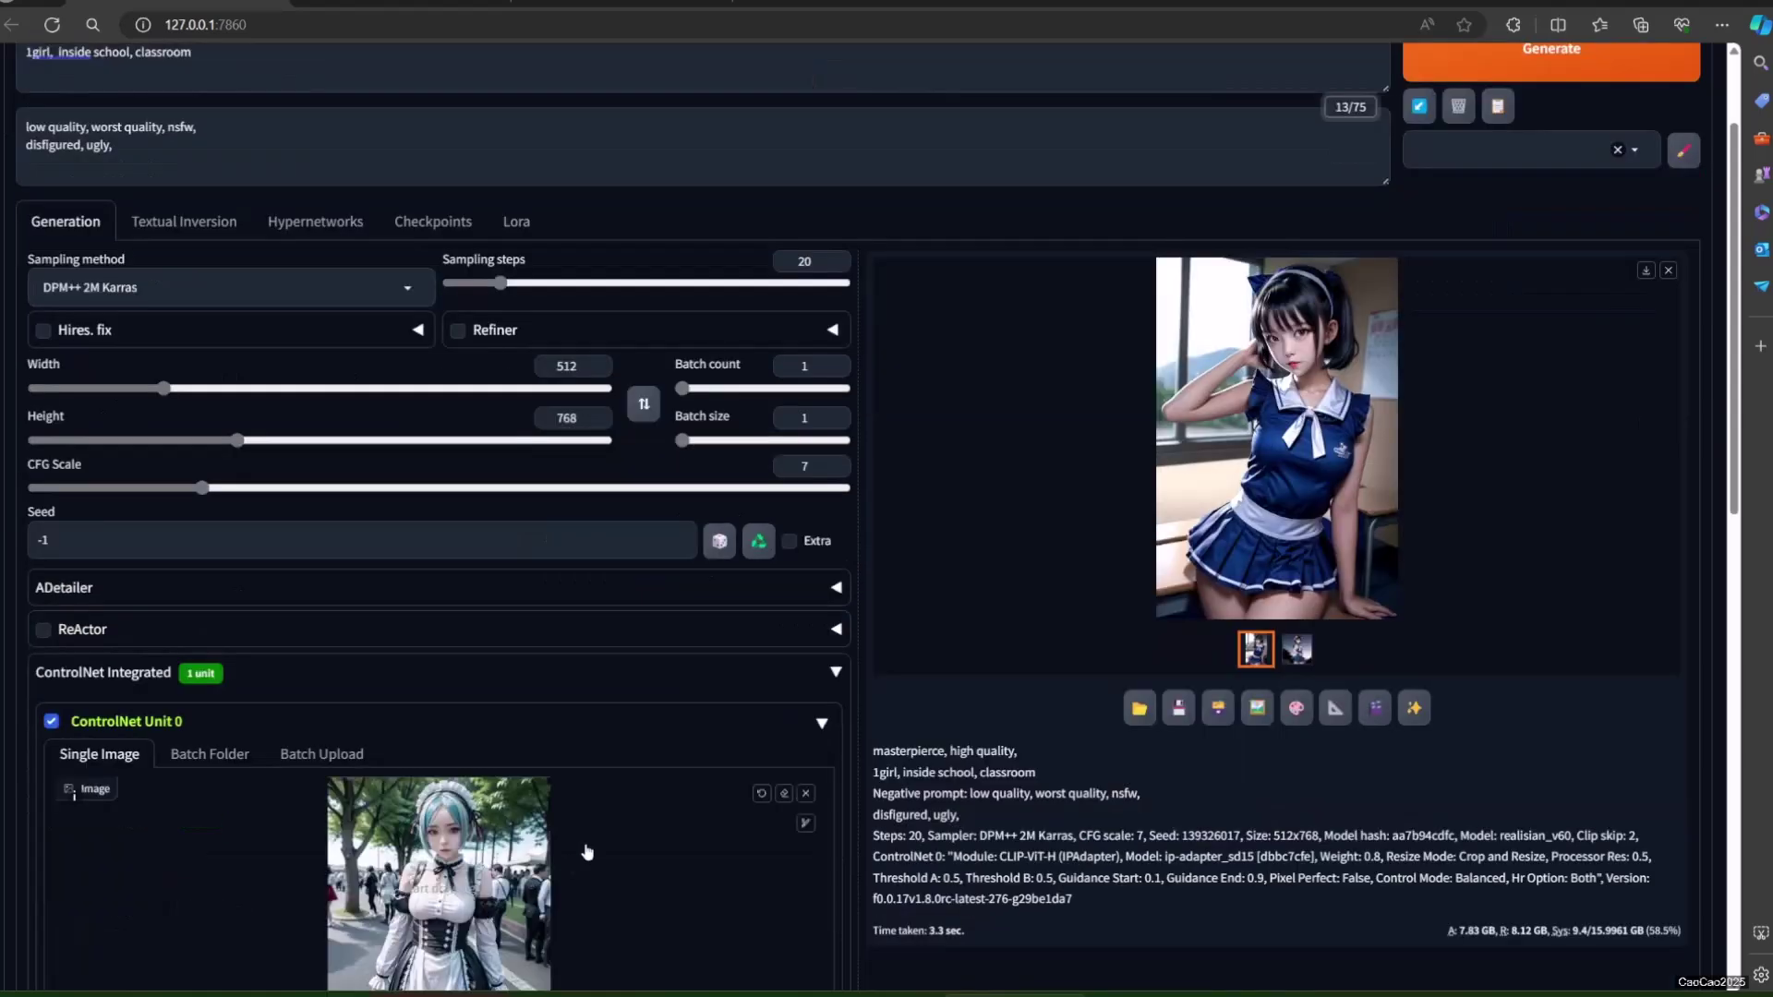
pyautogui.scroll(2, 354, 409)
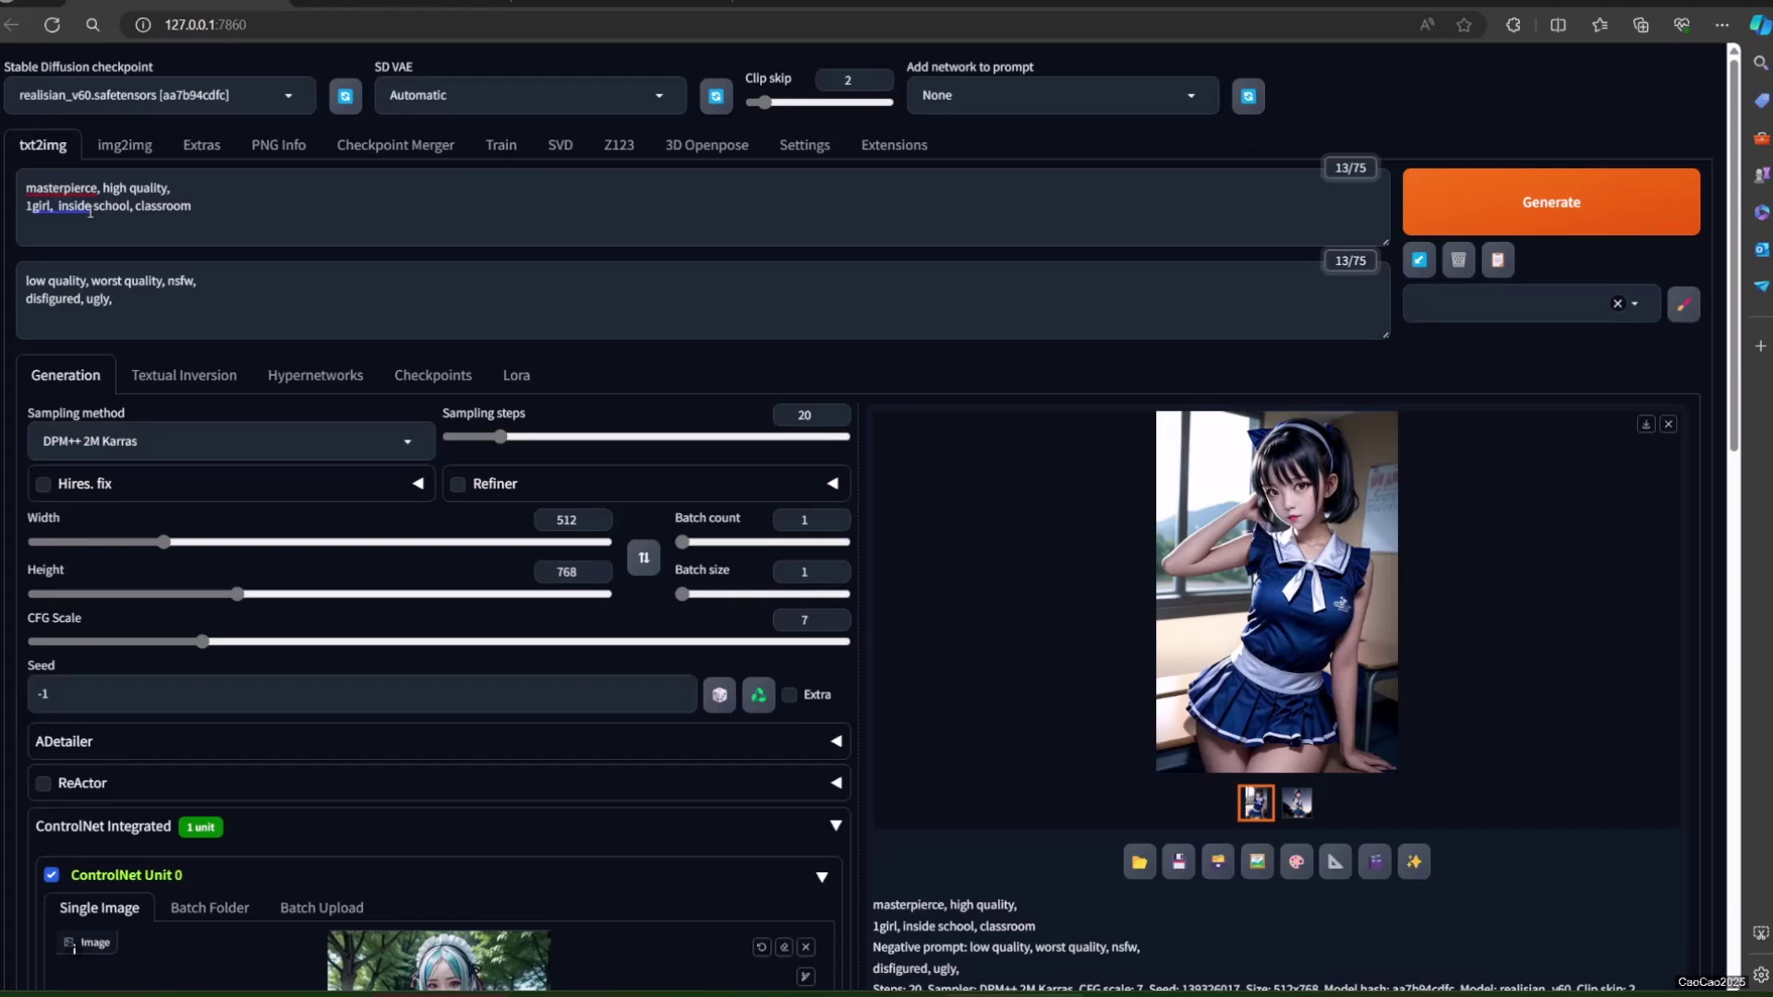
pyautogui.click(1493, 213)
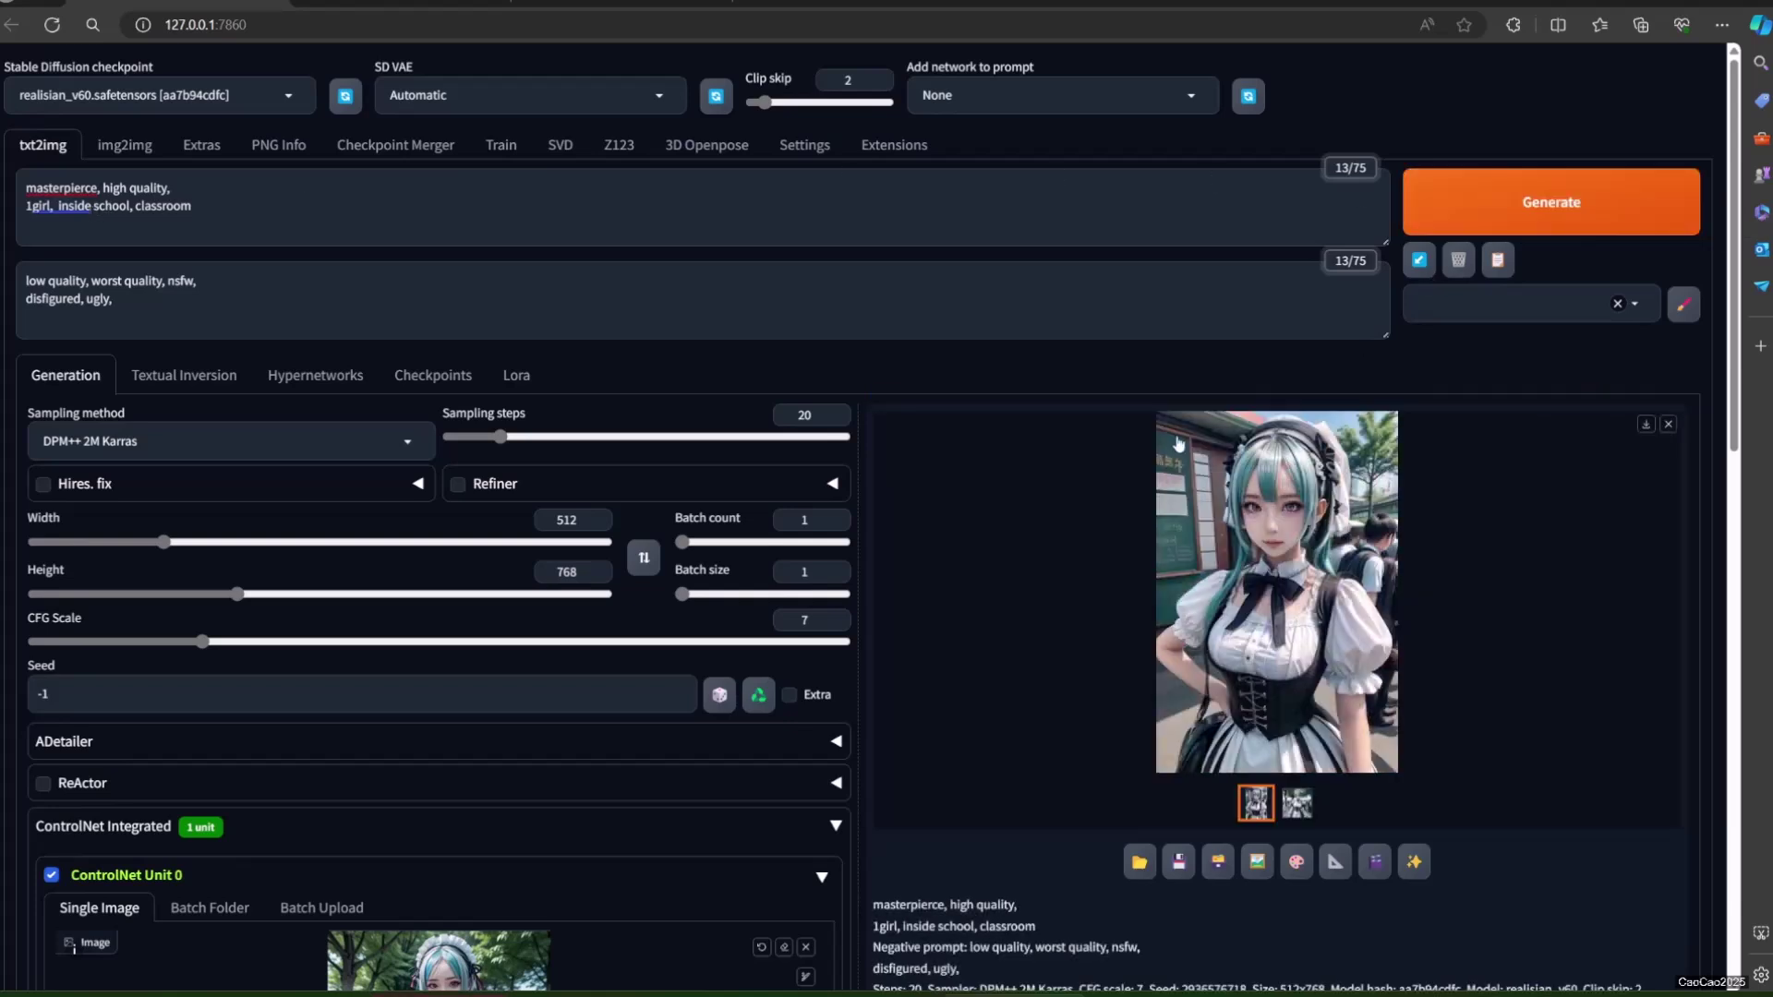
# - Inspect the maid-outfit image at full size, then generate another one with the same classroom prompt
pyautogui.click(1347, 528)
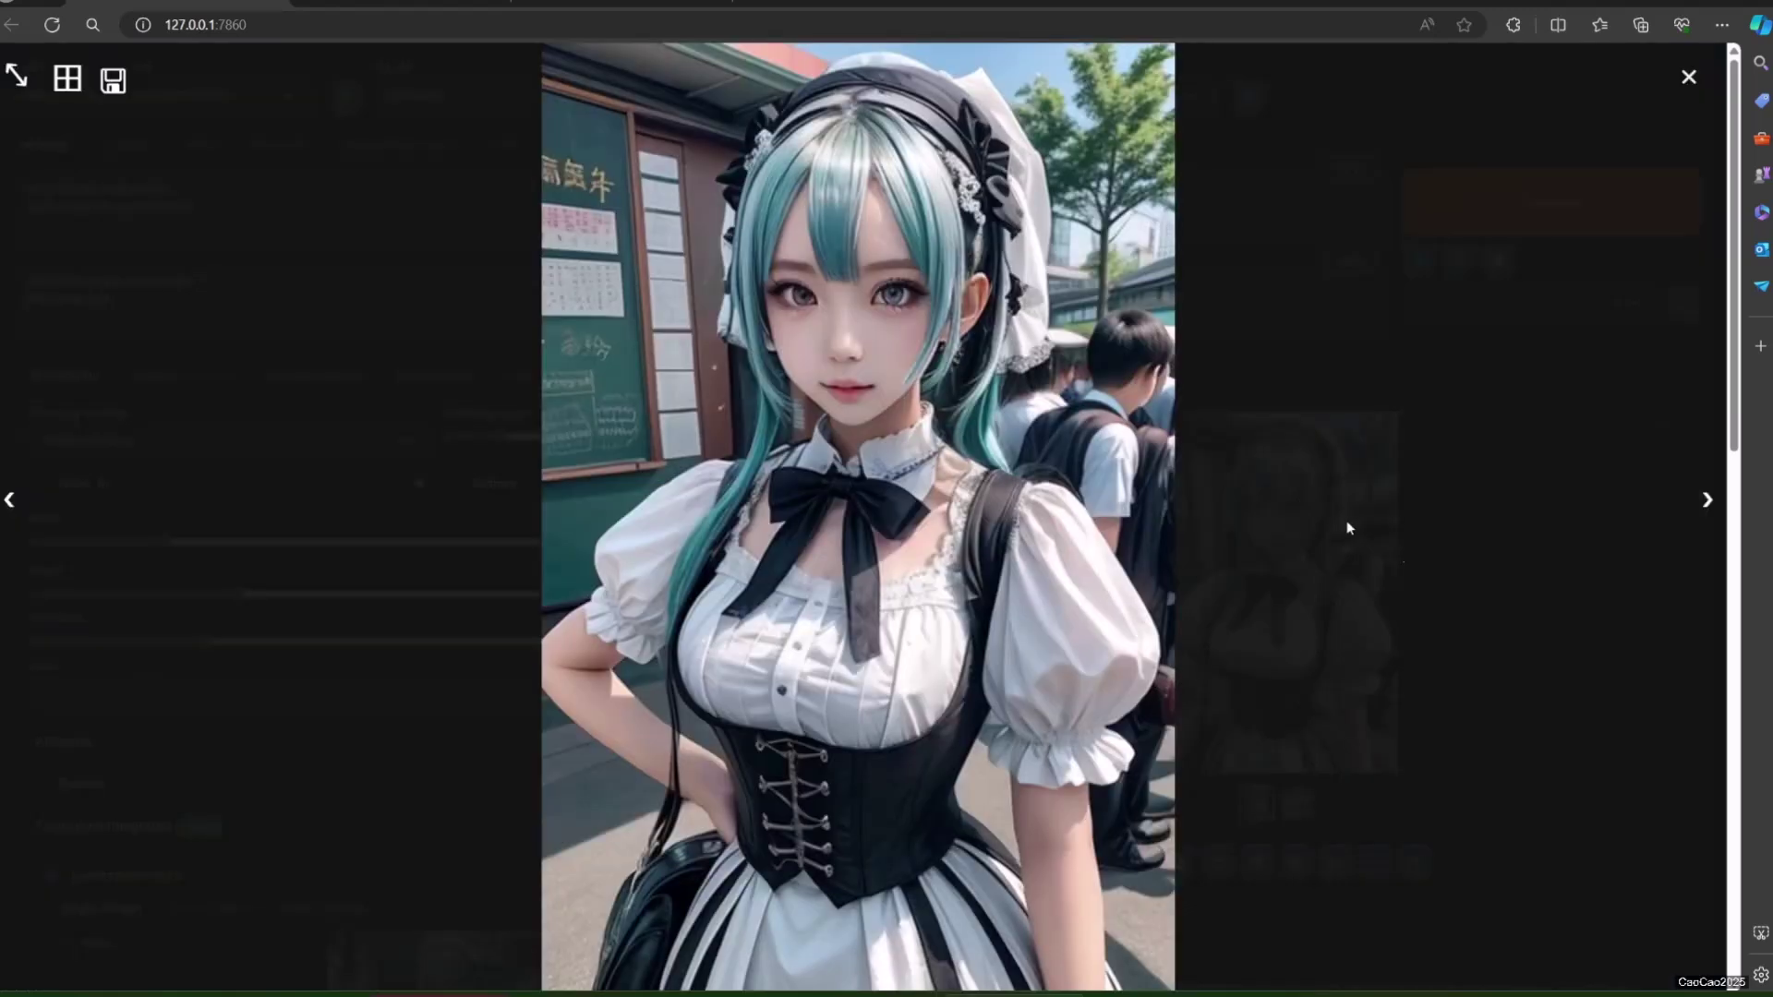
pyautogui.click(1427, 574)
pyautogui.click(1484, 226)
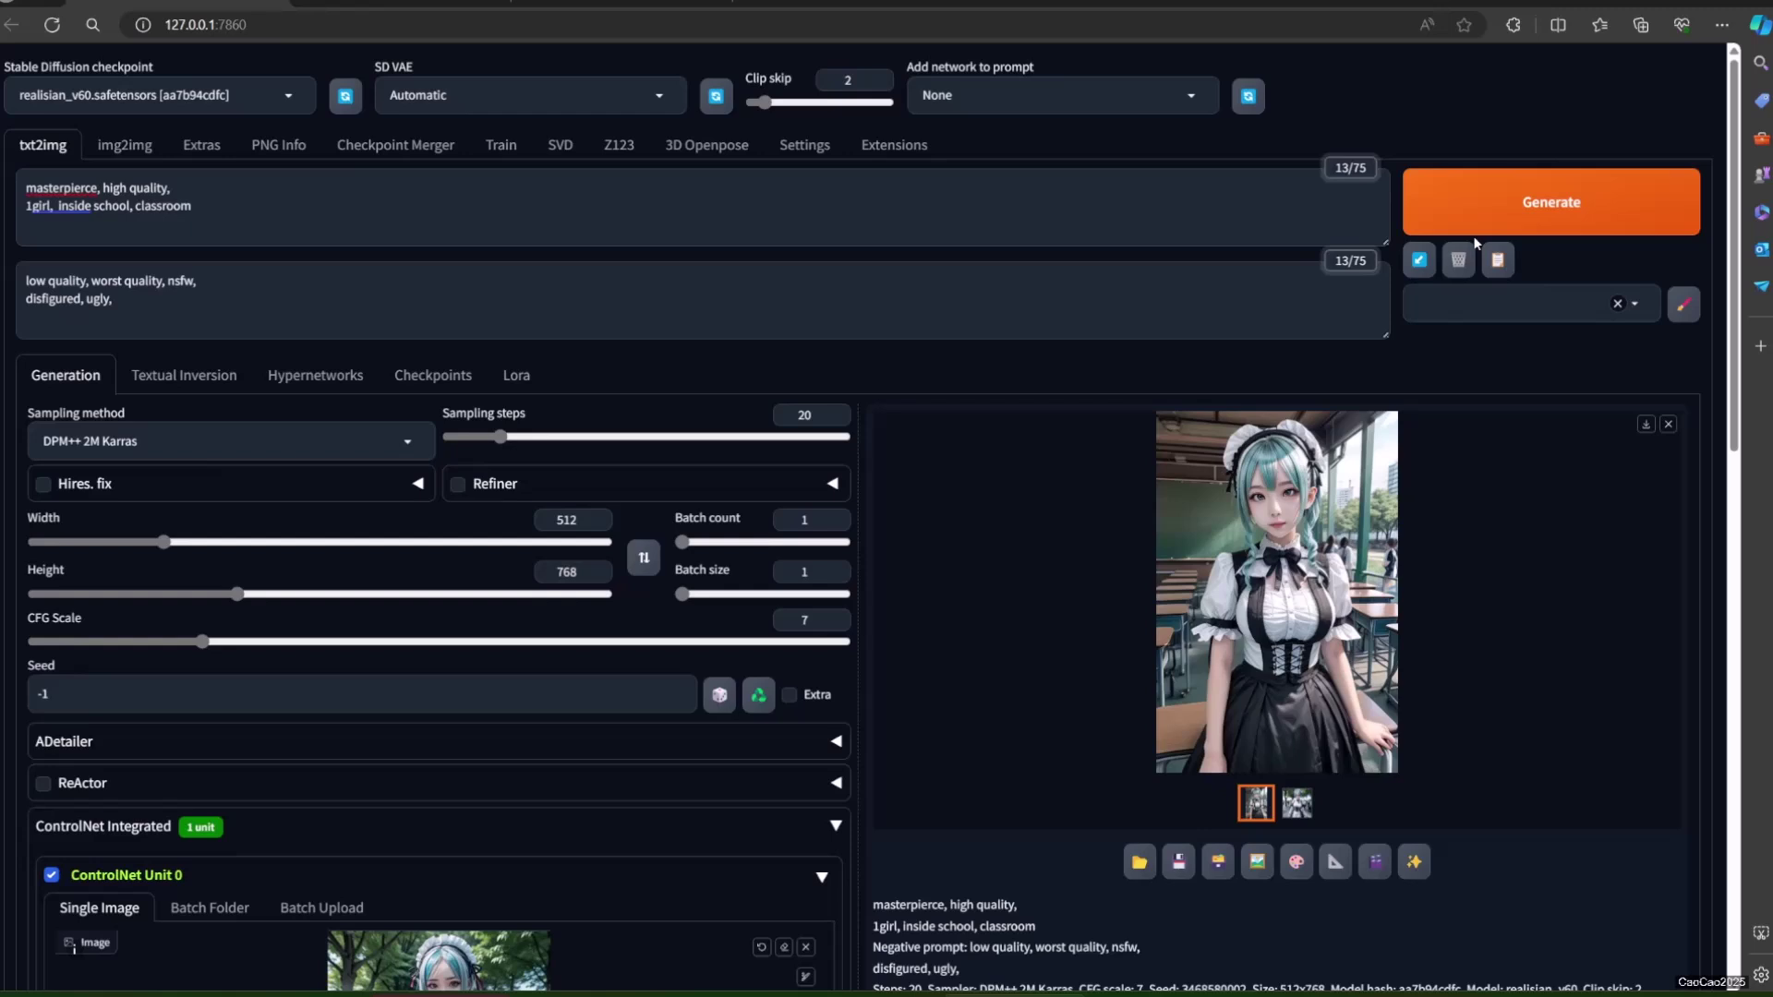
# - Append ", empty class," to the positive prompt, generate a maid-outfit image and inspect it at full size
pyautogui.click(249, 215)
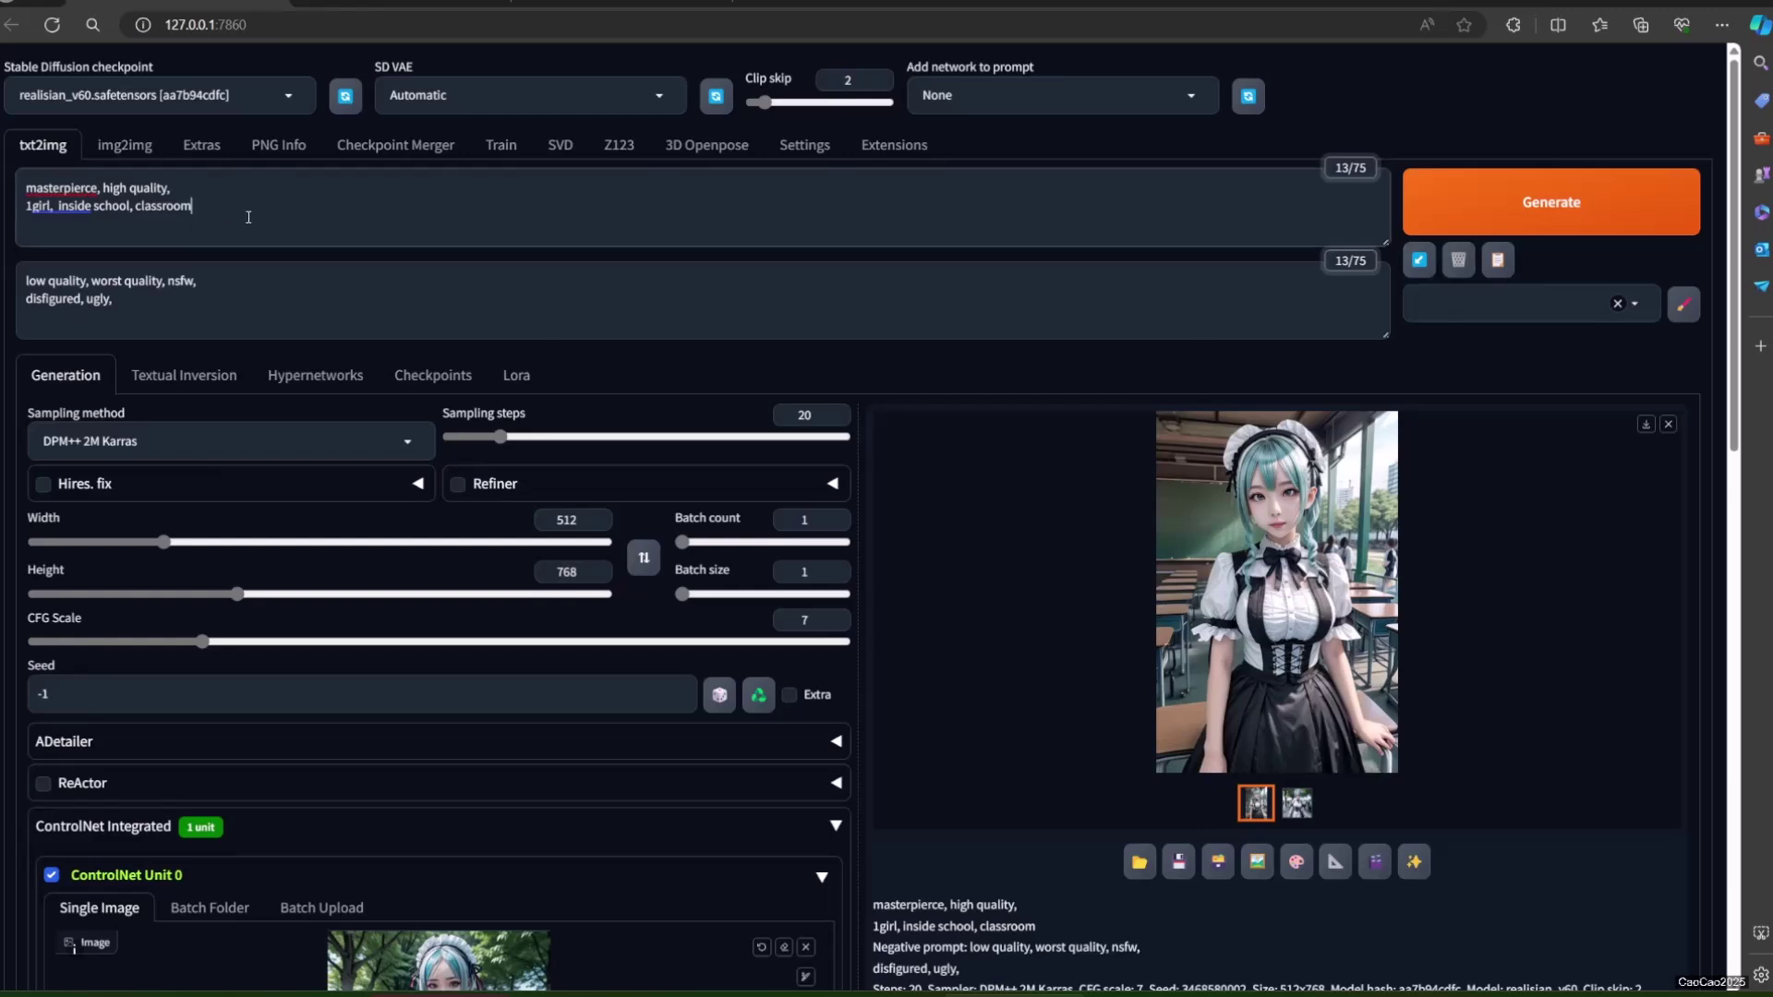
pyautogui.write(', empty class,')
pyautogui.click(1477, 205)
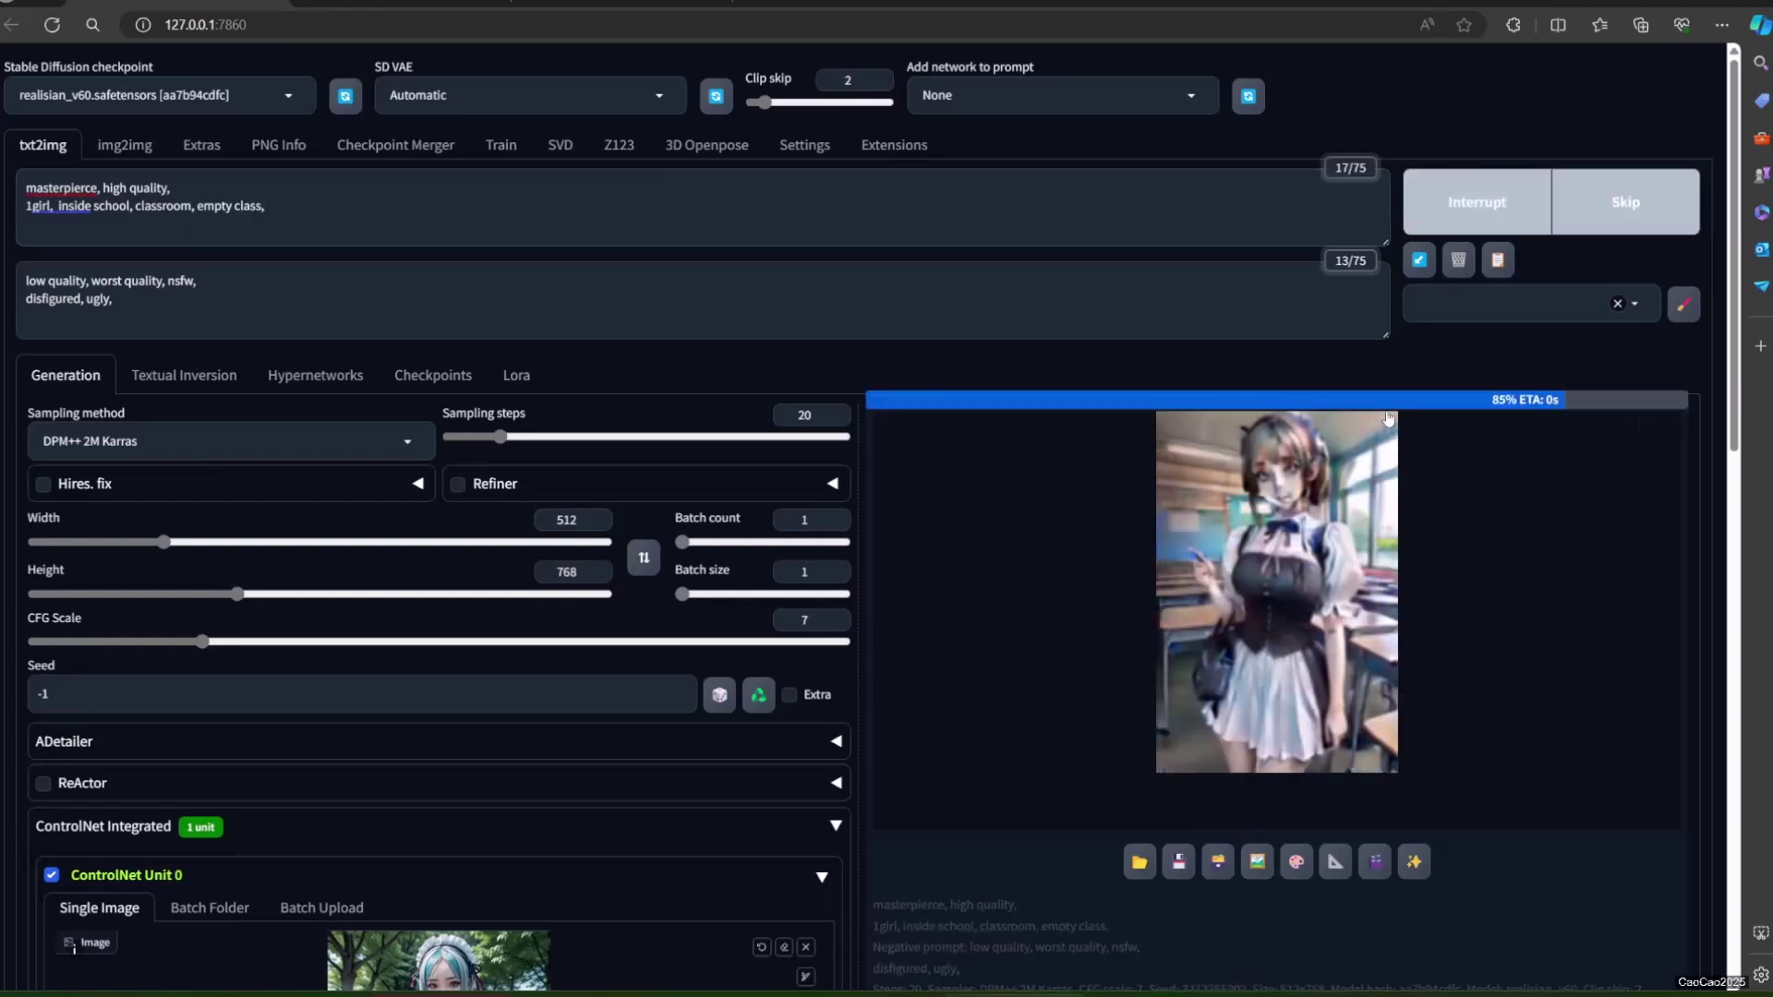
pyautogui.click(1339, 507)
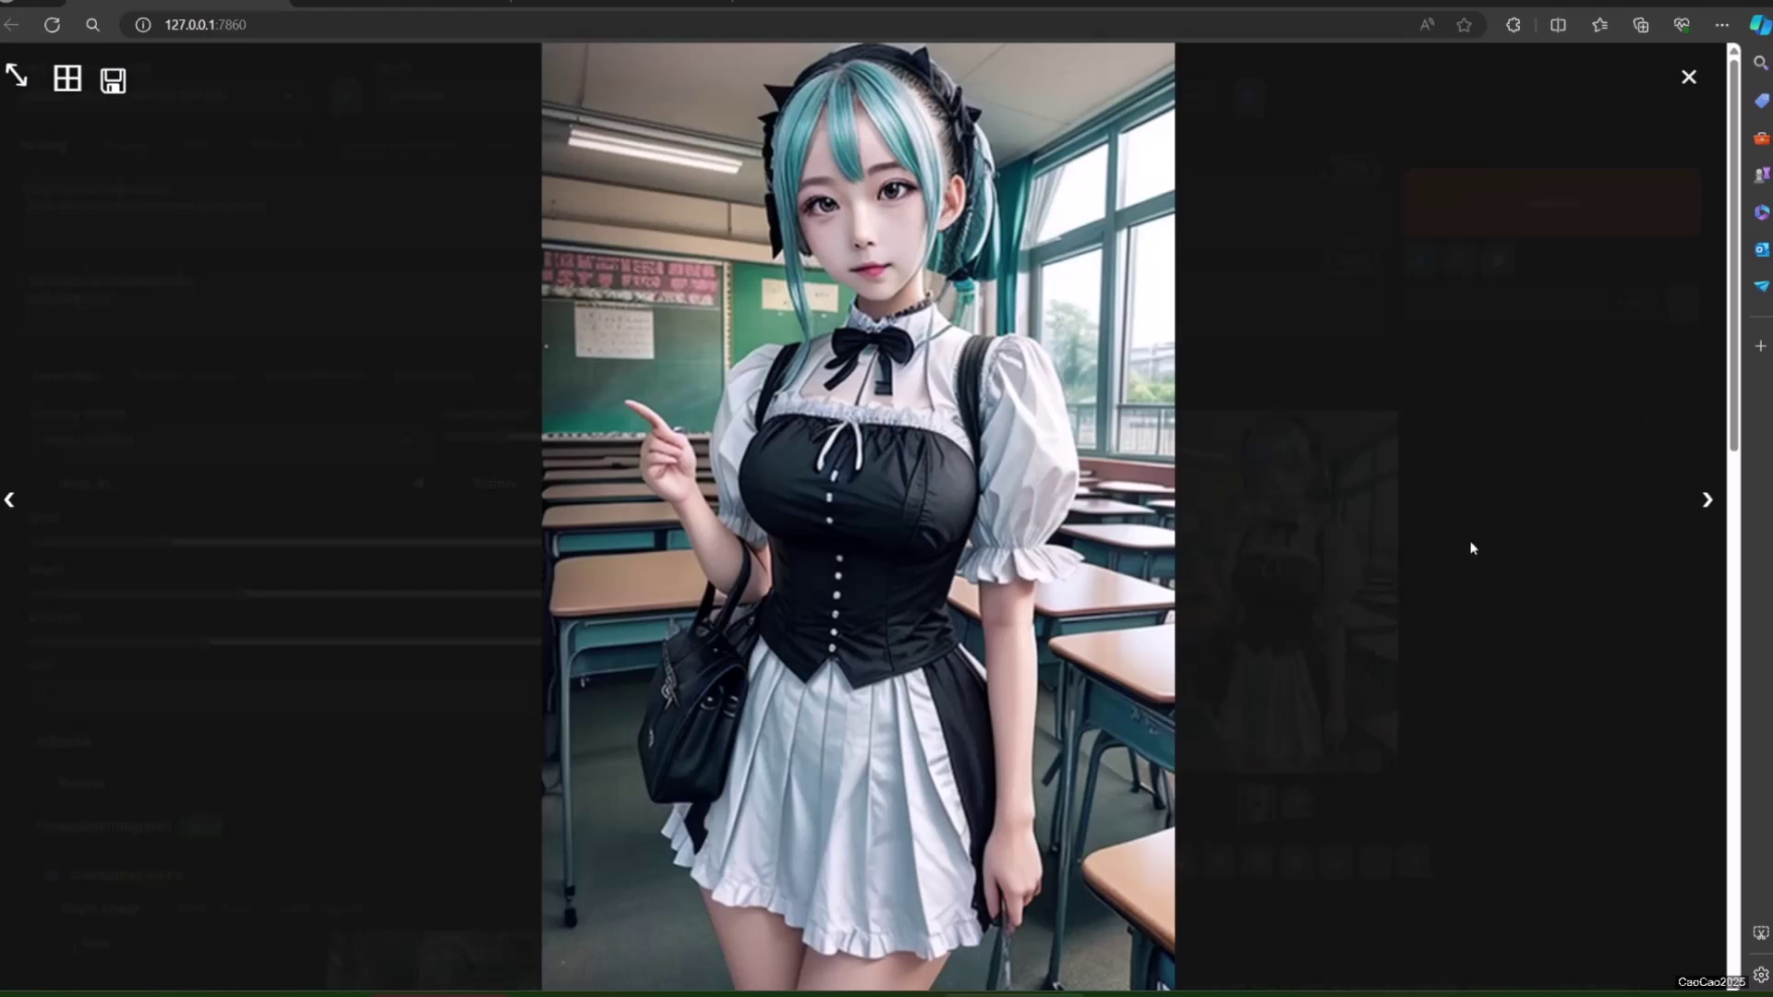
pyautogui.click(1472, 548)
pyautogui.scroll(-3, 1062, 561)
pyautogui.scroll(3, 943, 555)
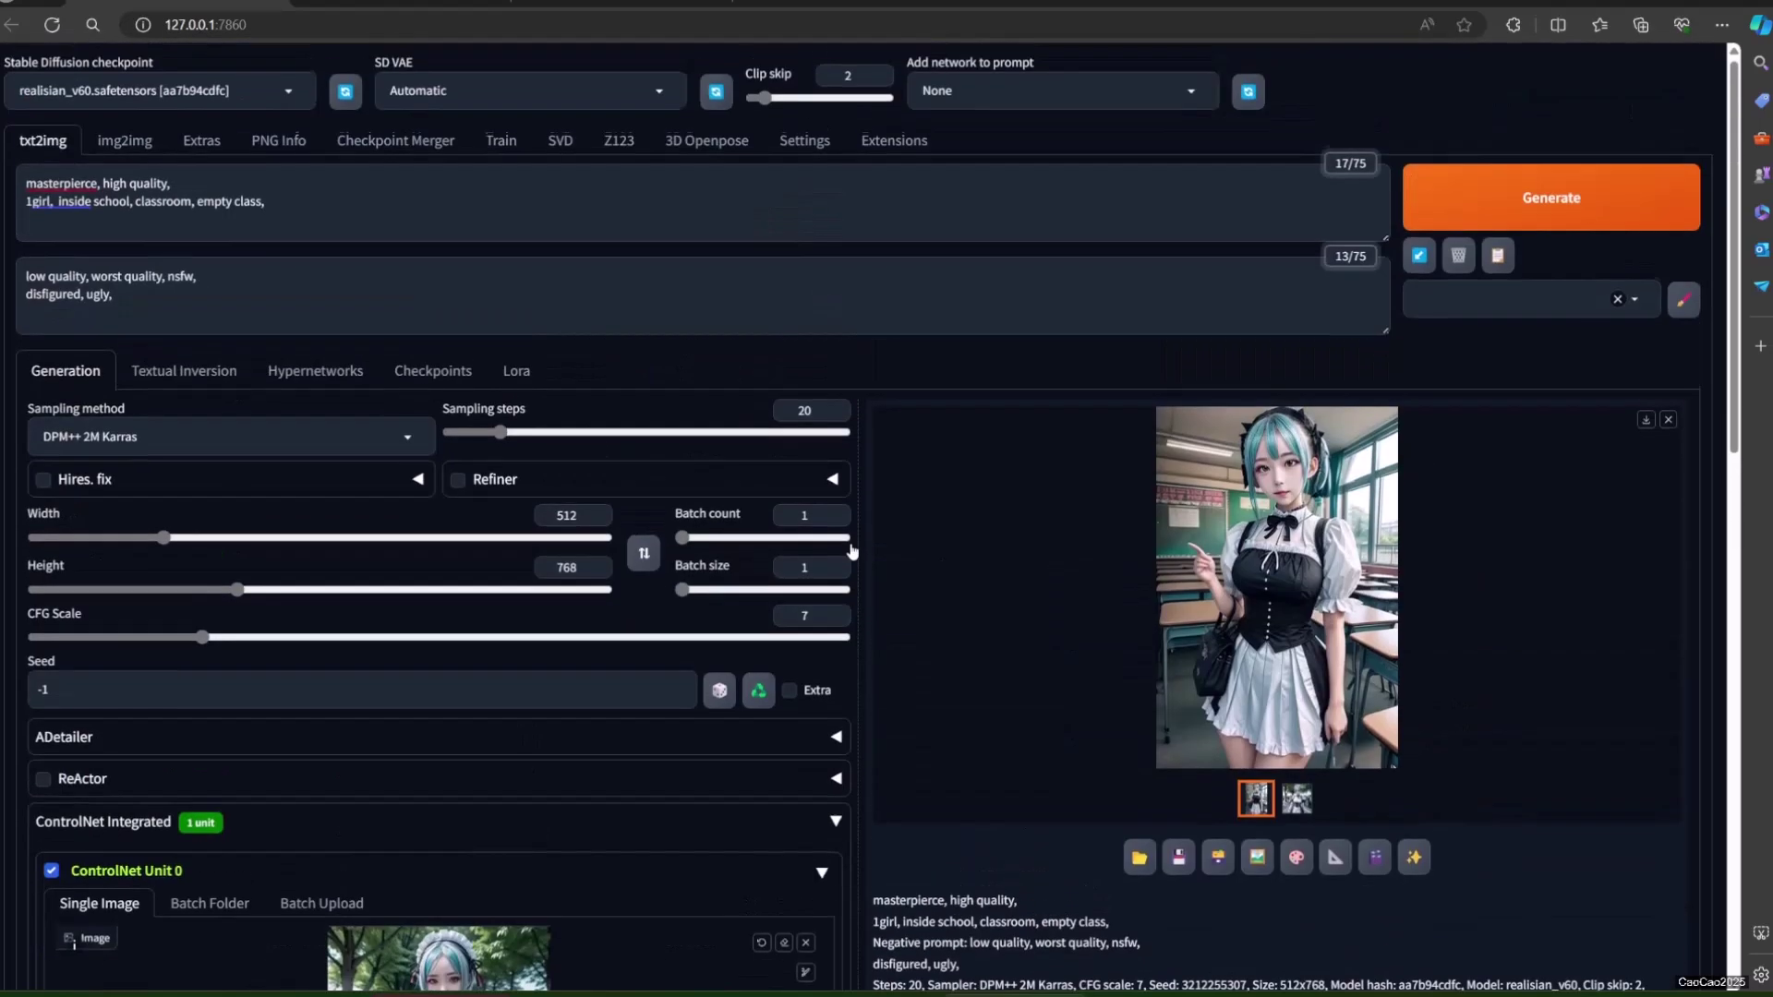
# - Replace the school and classroom words in the positive prompt with "castle," and generate an image
pyautogui.moveTo(58, 206); pyautogui.dragTo(263, 225)
pyautogui.write('c')
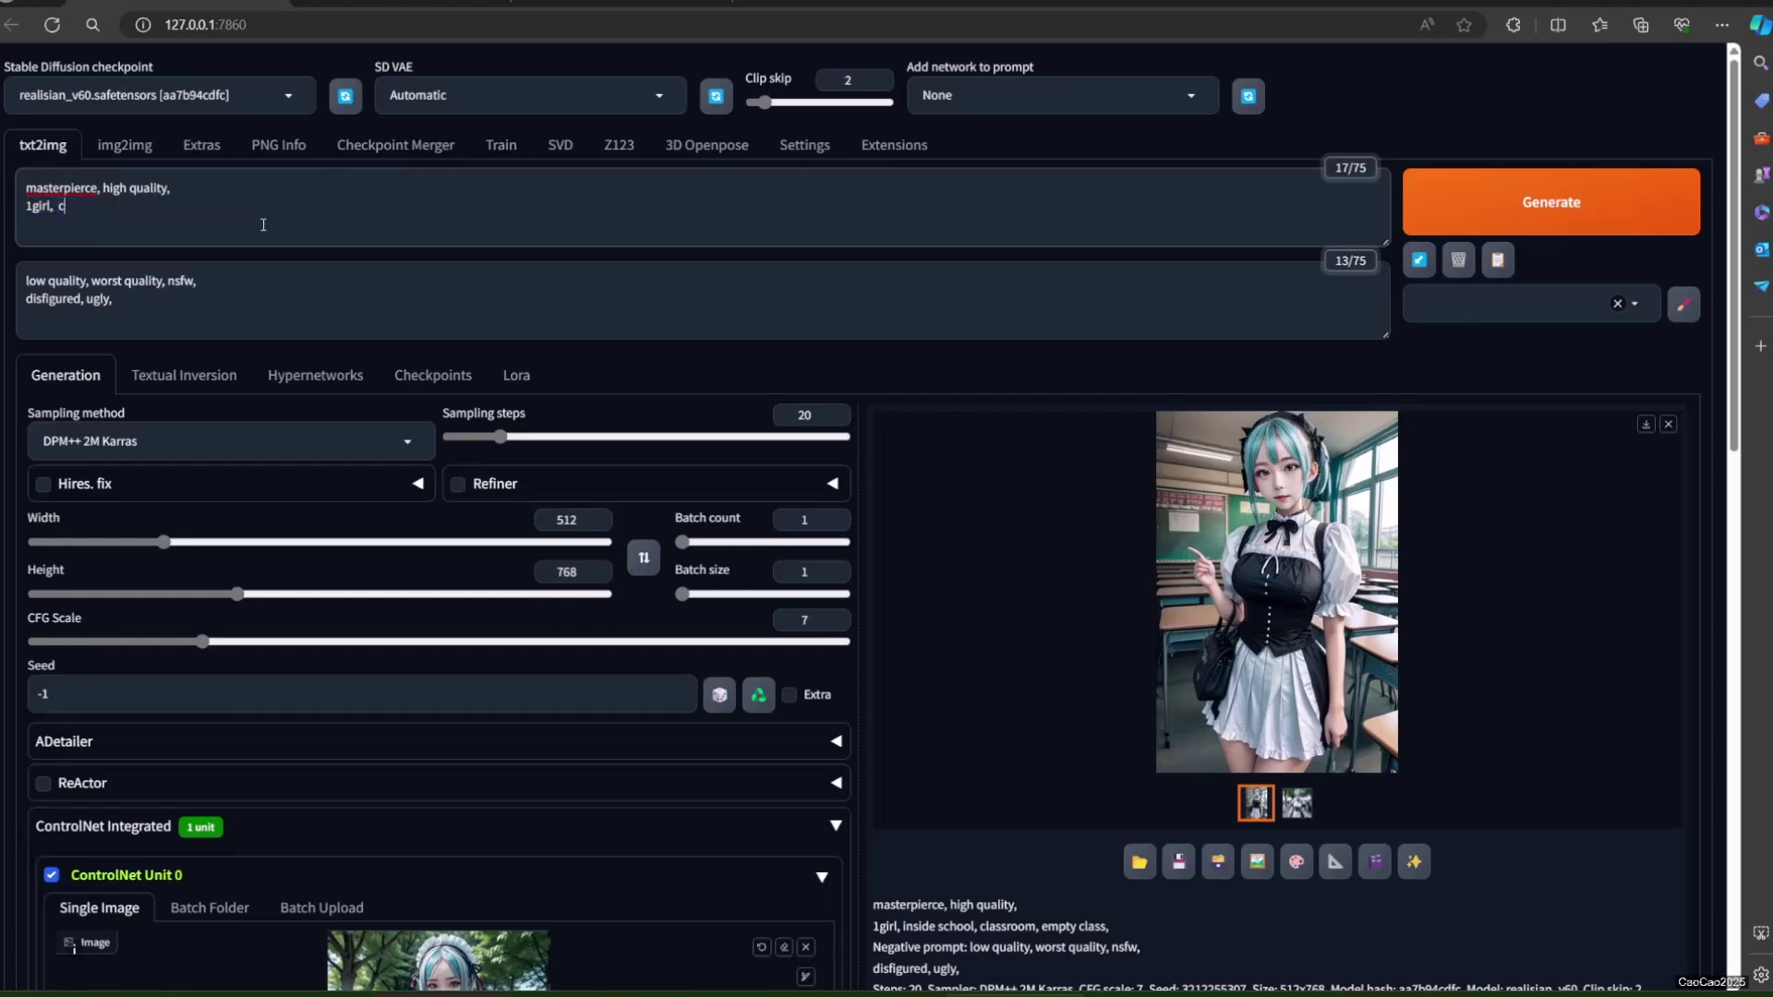
pyautogui.write('astle,')
pyautogui.click(1458, 201)
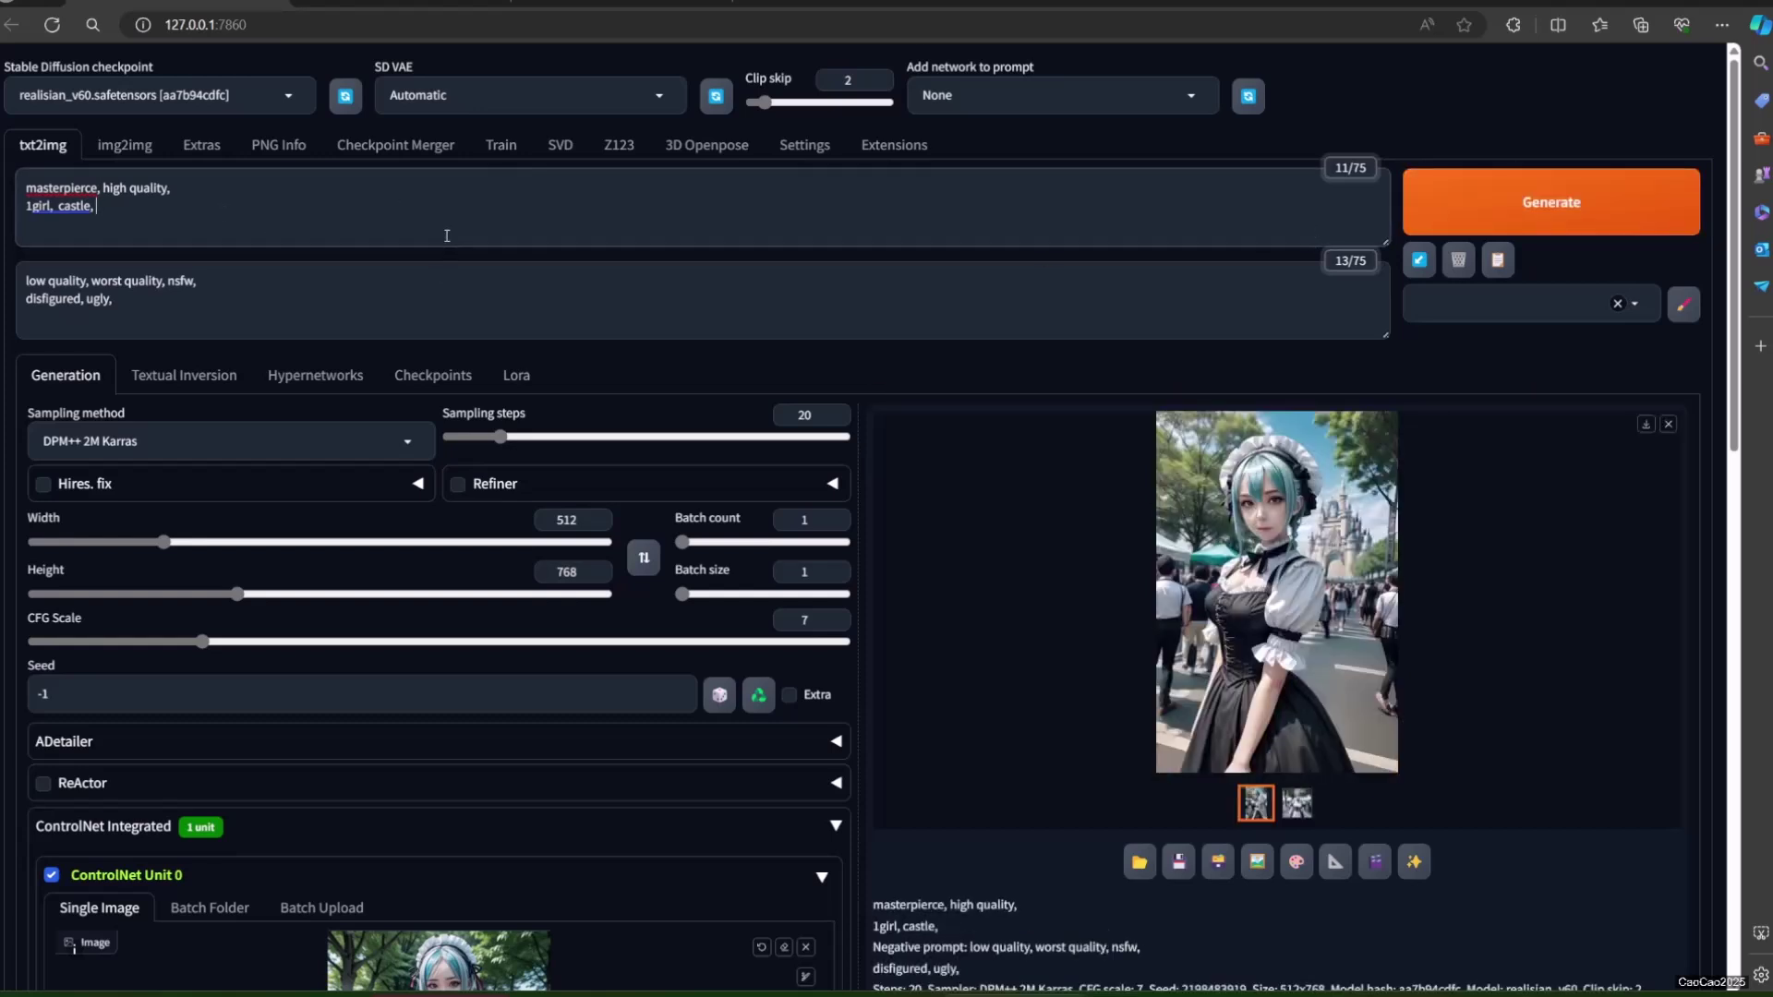
# - Append "throne room," to the positive prompt, generate an image and inspect it at full size
pyautogui.write('throne room,')
pyautogui.click(1443, 209)
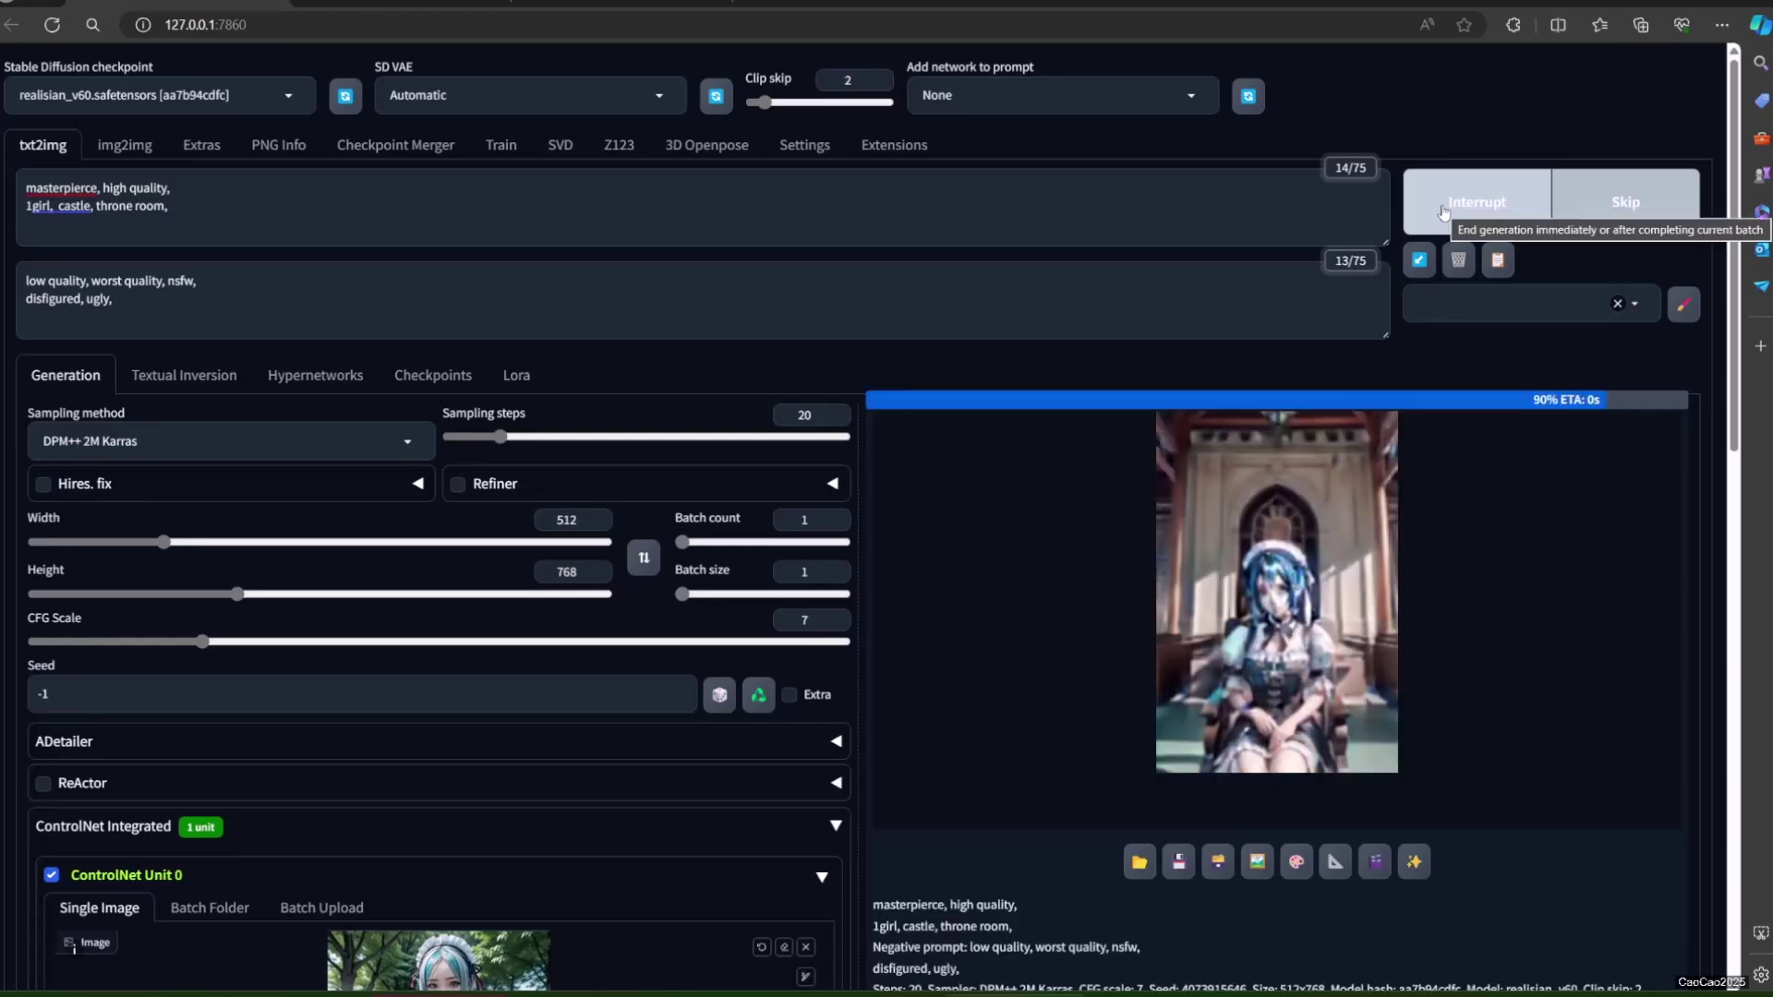
pyautogui.click(1314, 557)
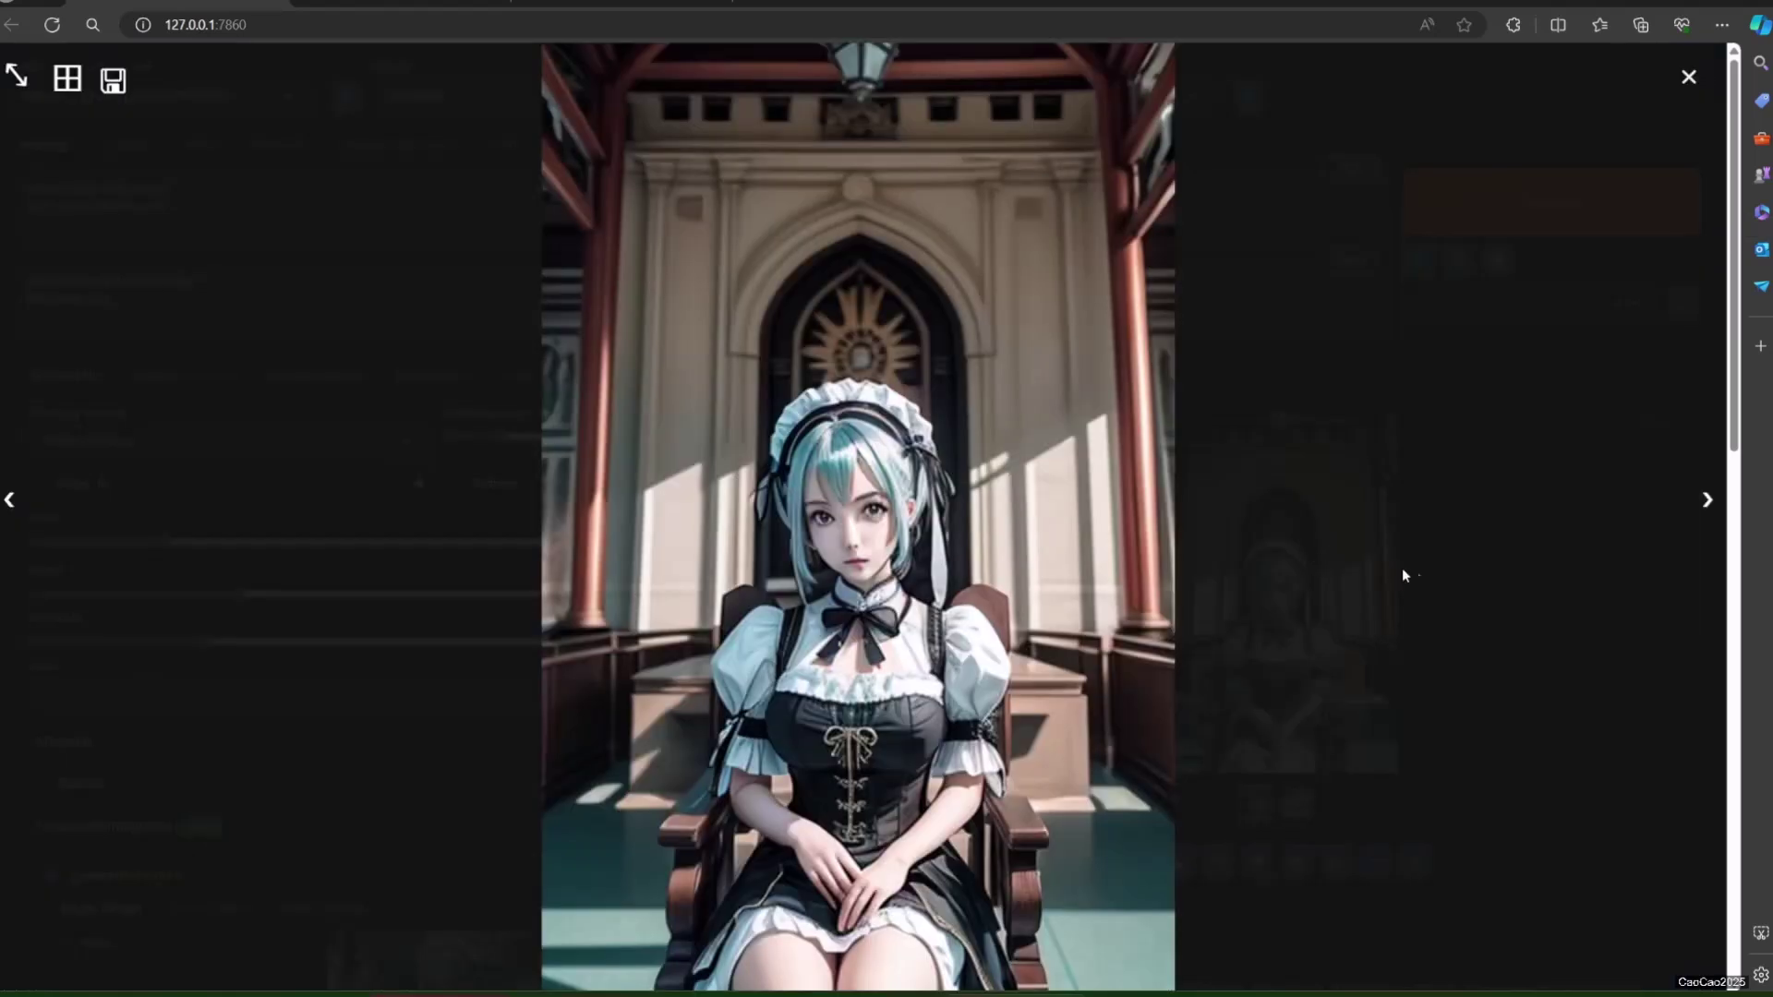
pyautogui.click(1470, 576)
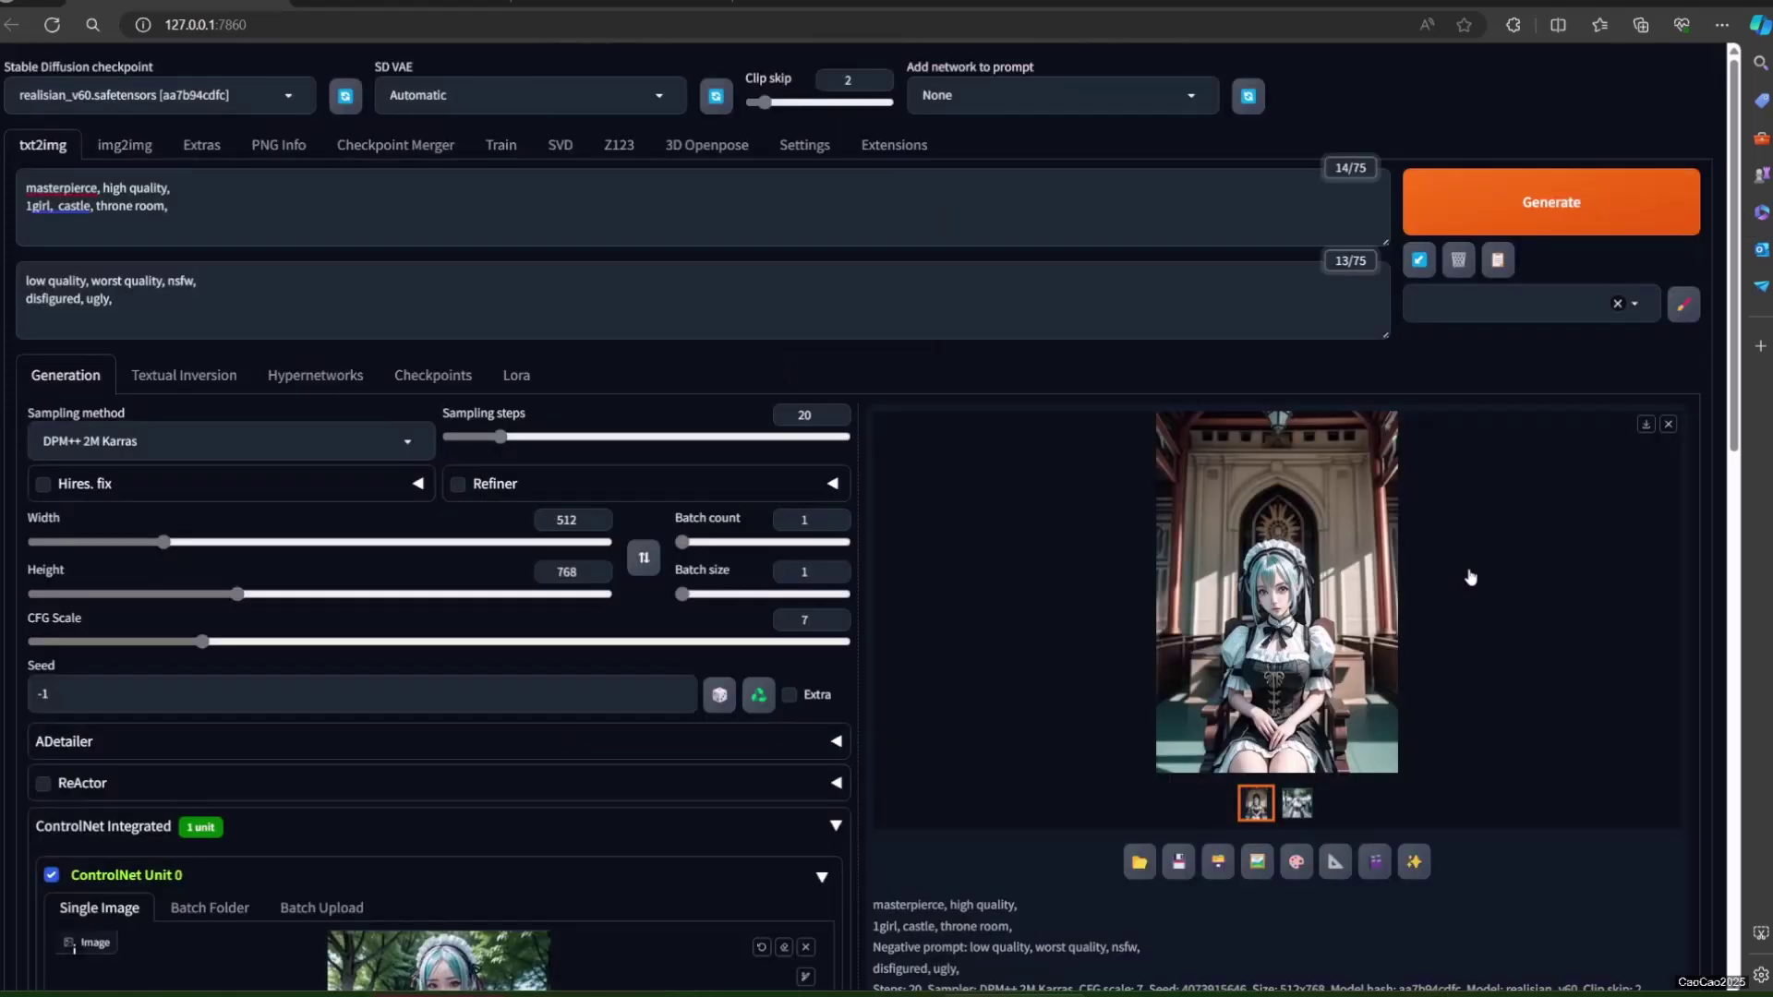
# - Generate two more images with the castle throne room prompt and inspect each at full size
pyautogui.click(1470, 190)
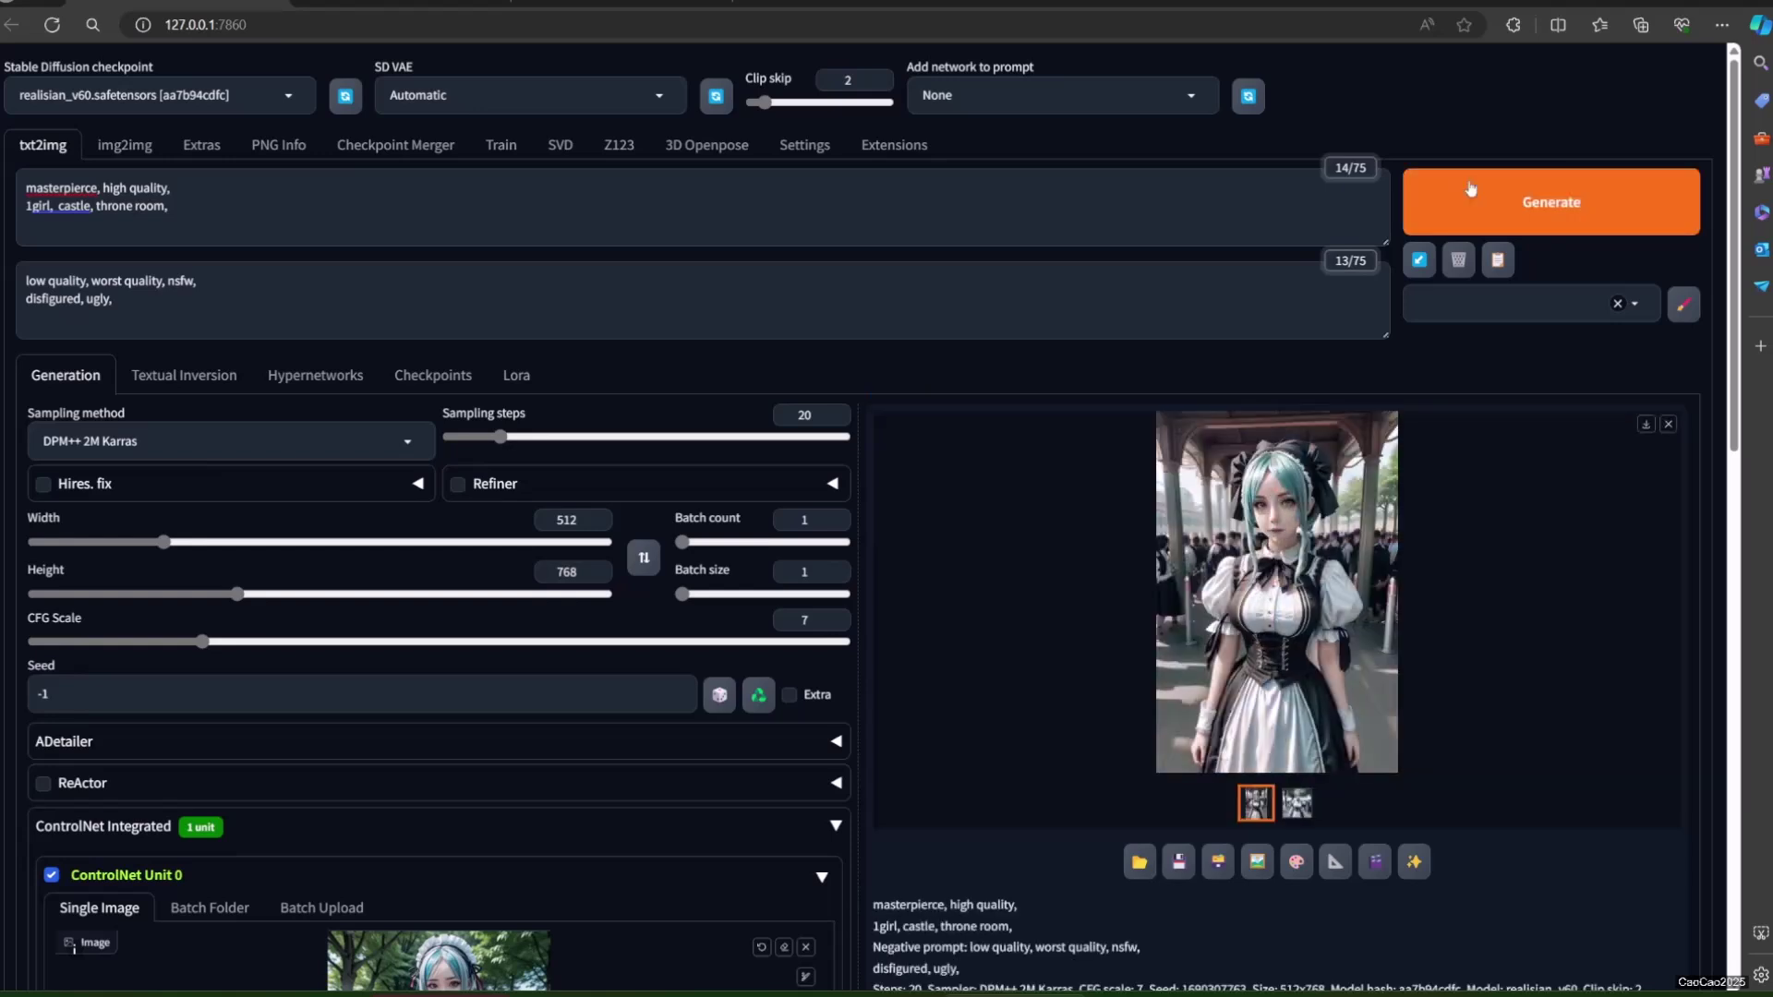
pyautogui.click(1470, 189)
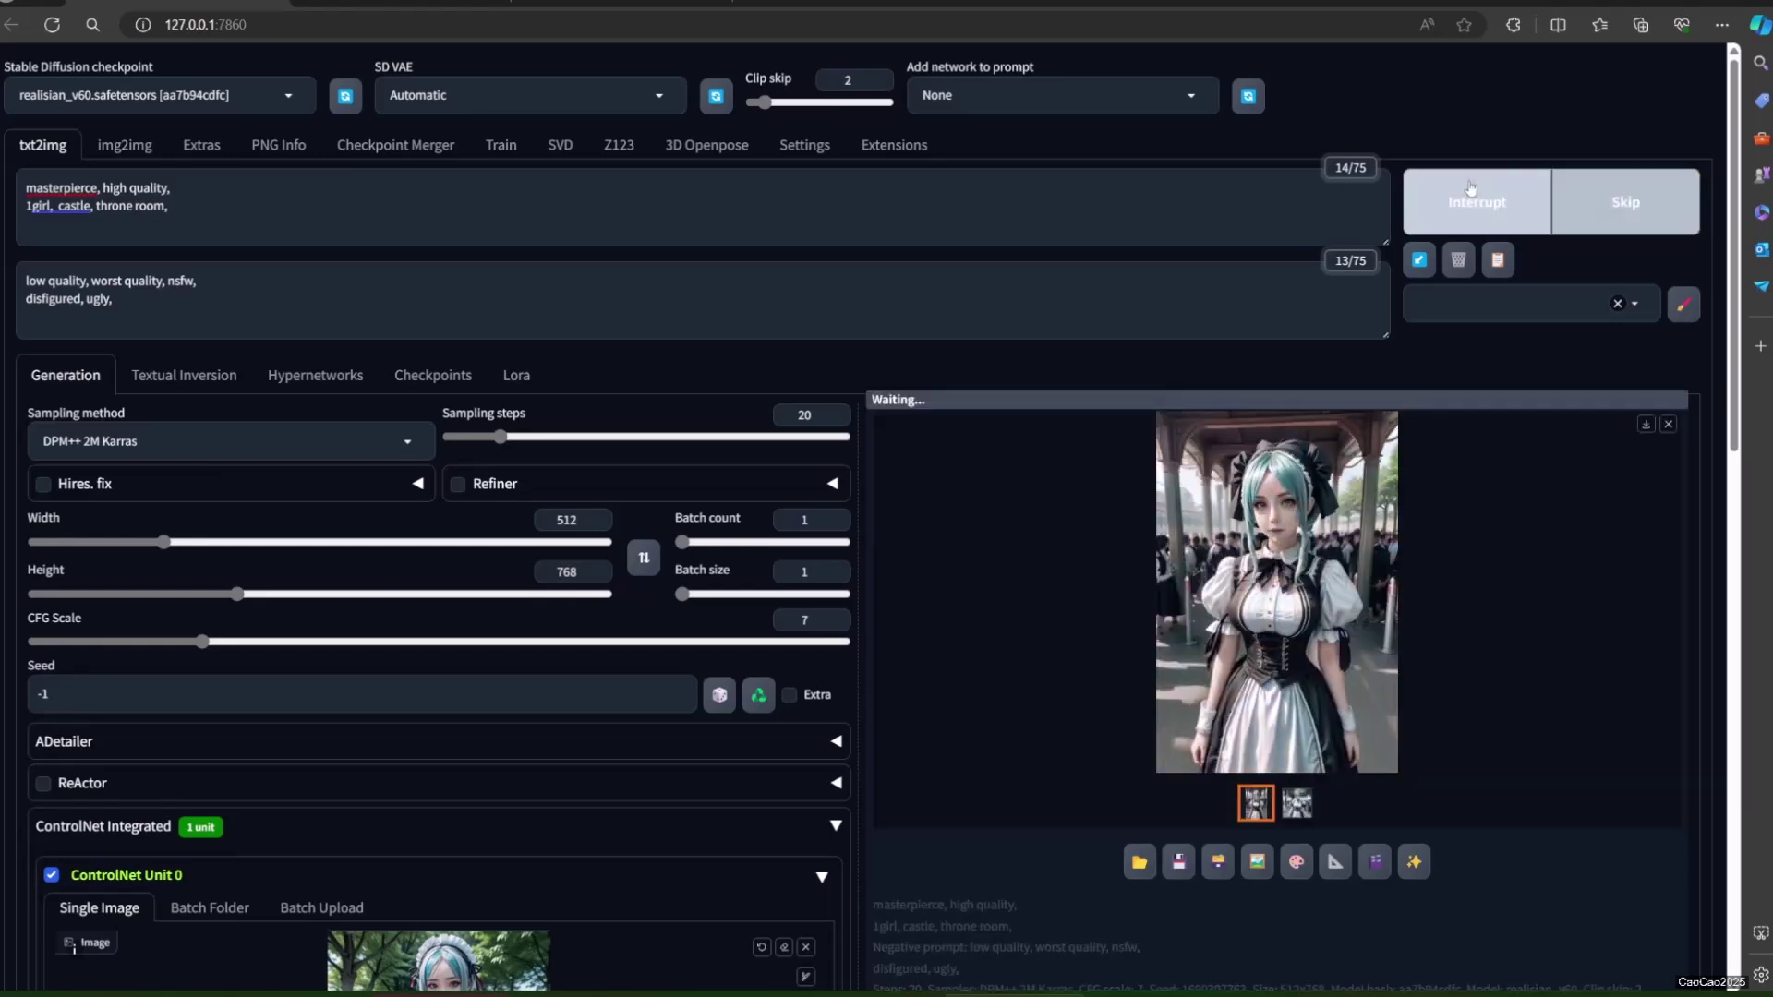
pyautogui.click(1272, 513)
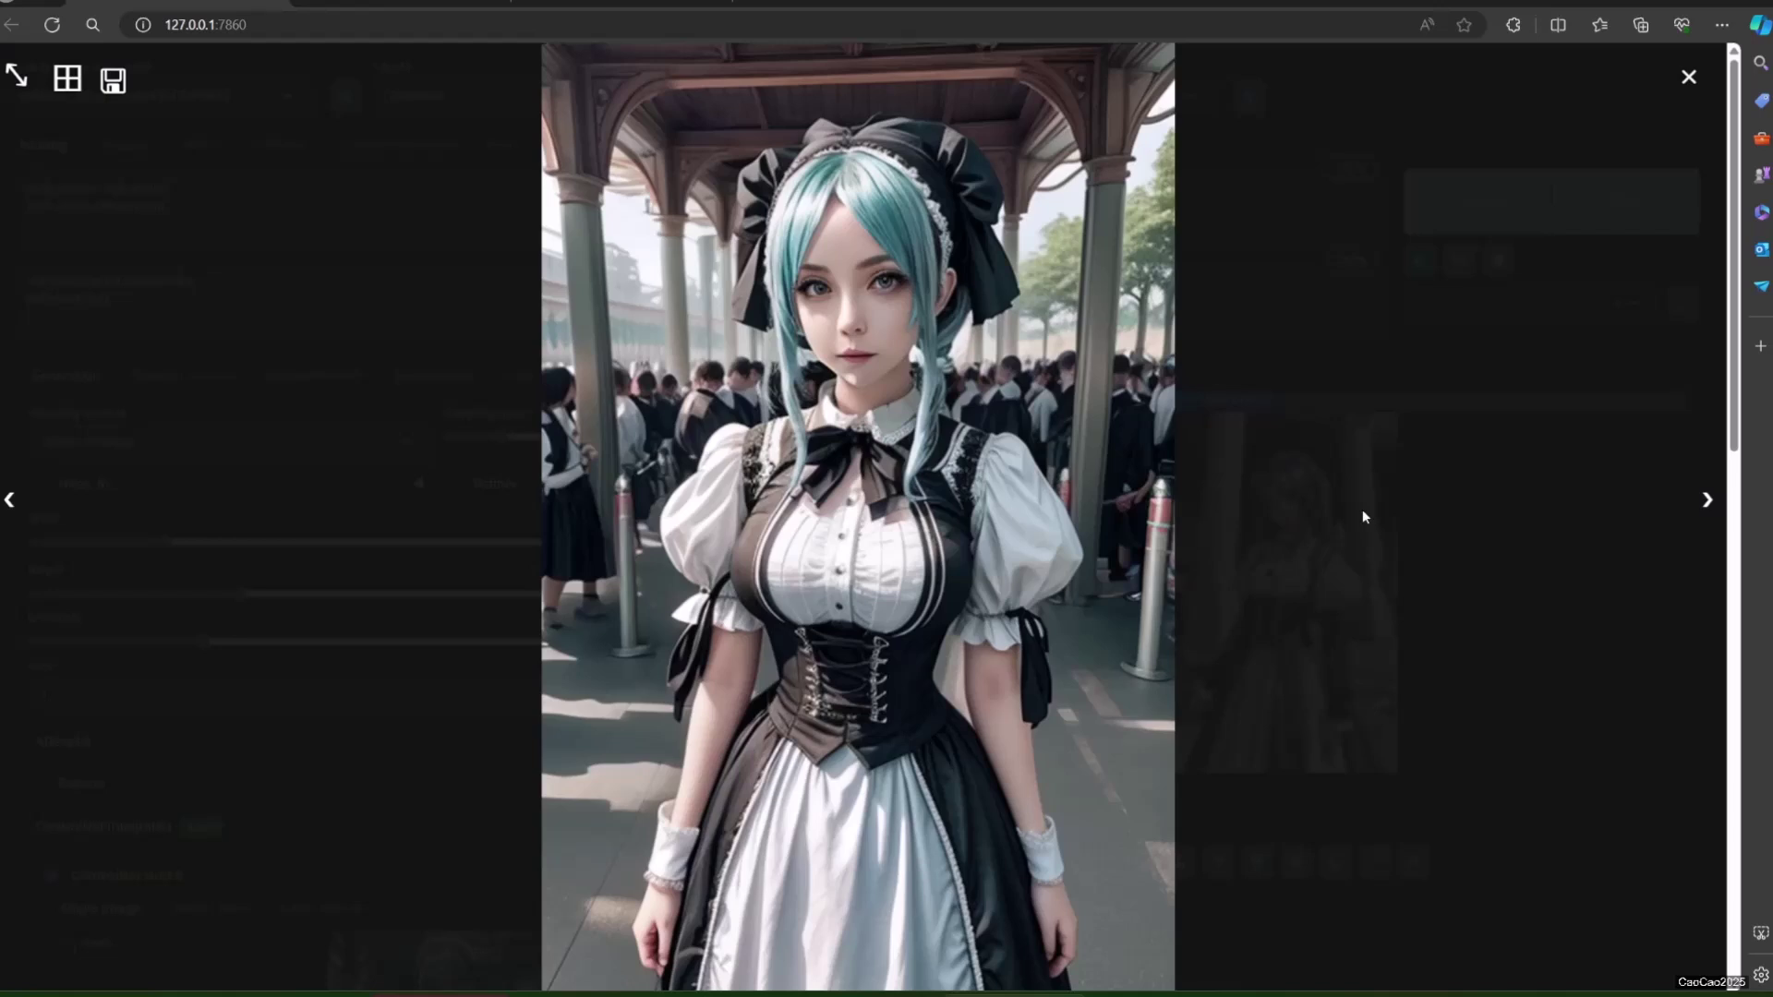
pyautogui.click(1361, 508)
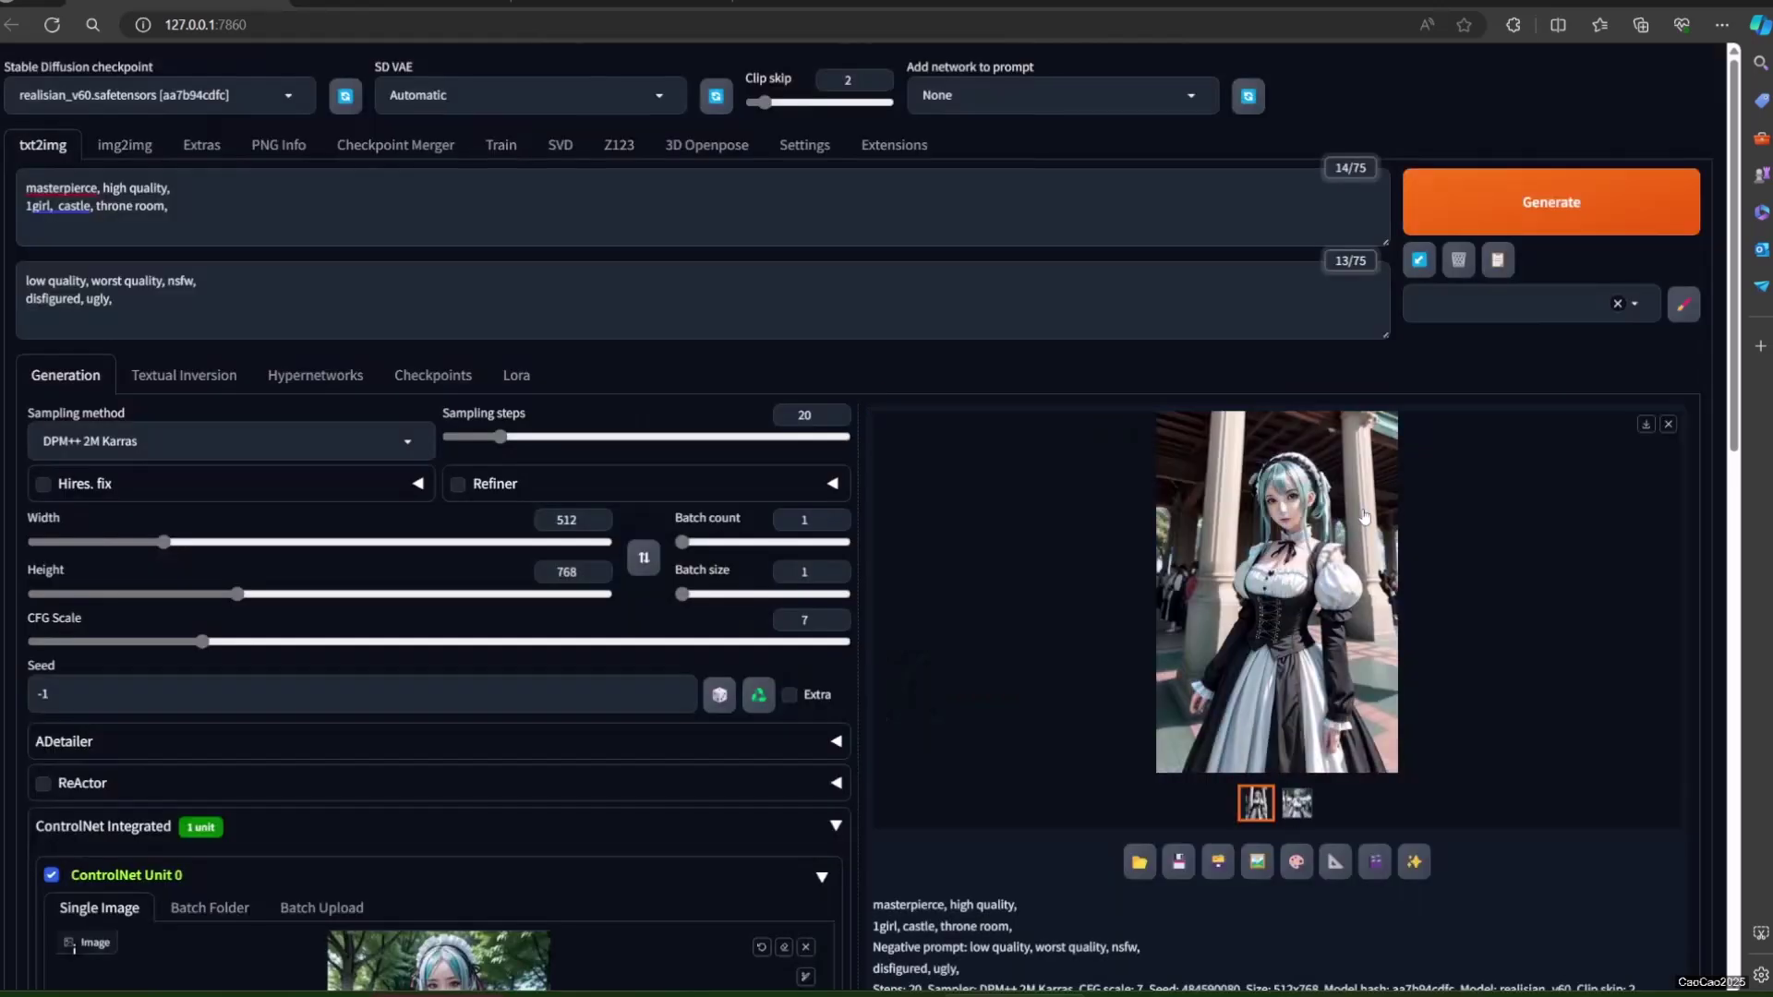
pyautogui.click(1365, 515)
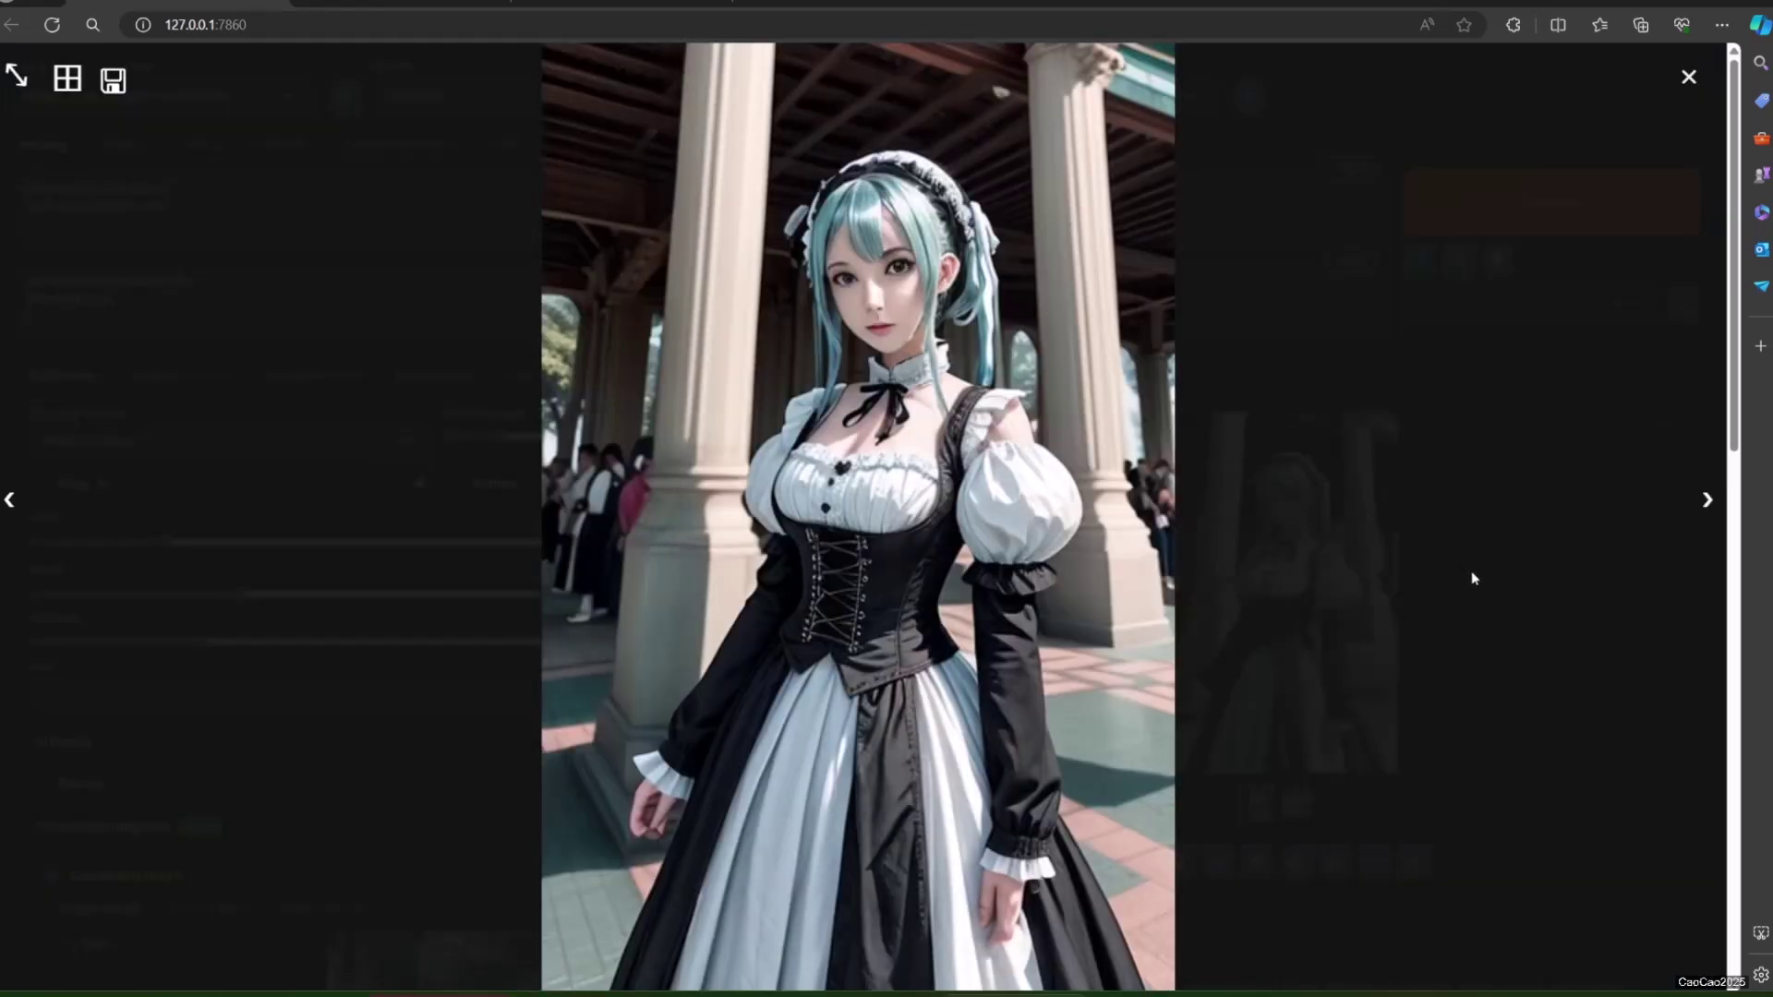
pyautogui.click(1472, 579)
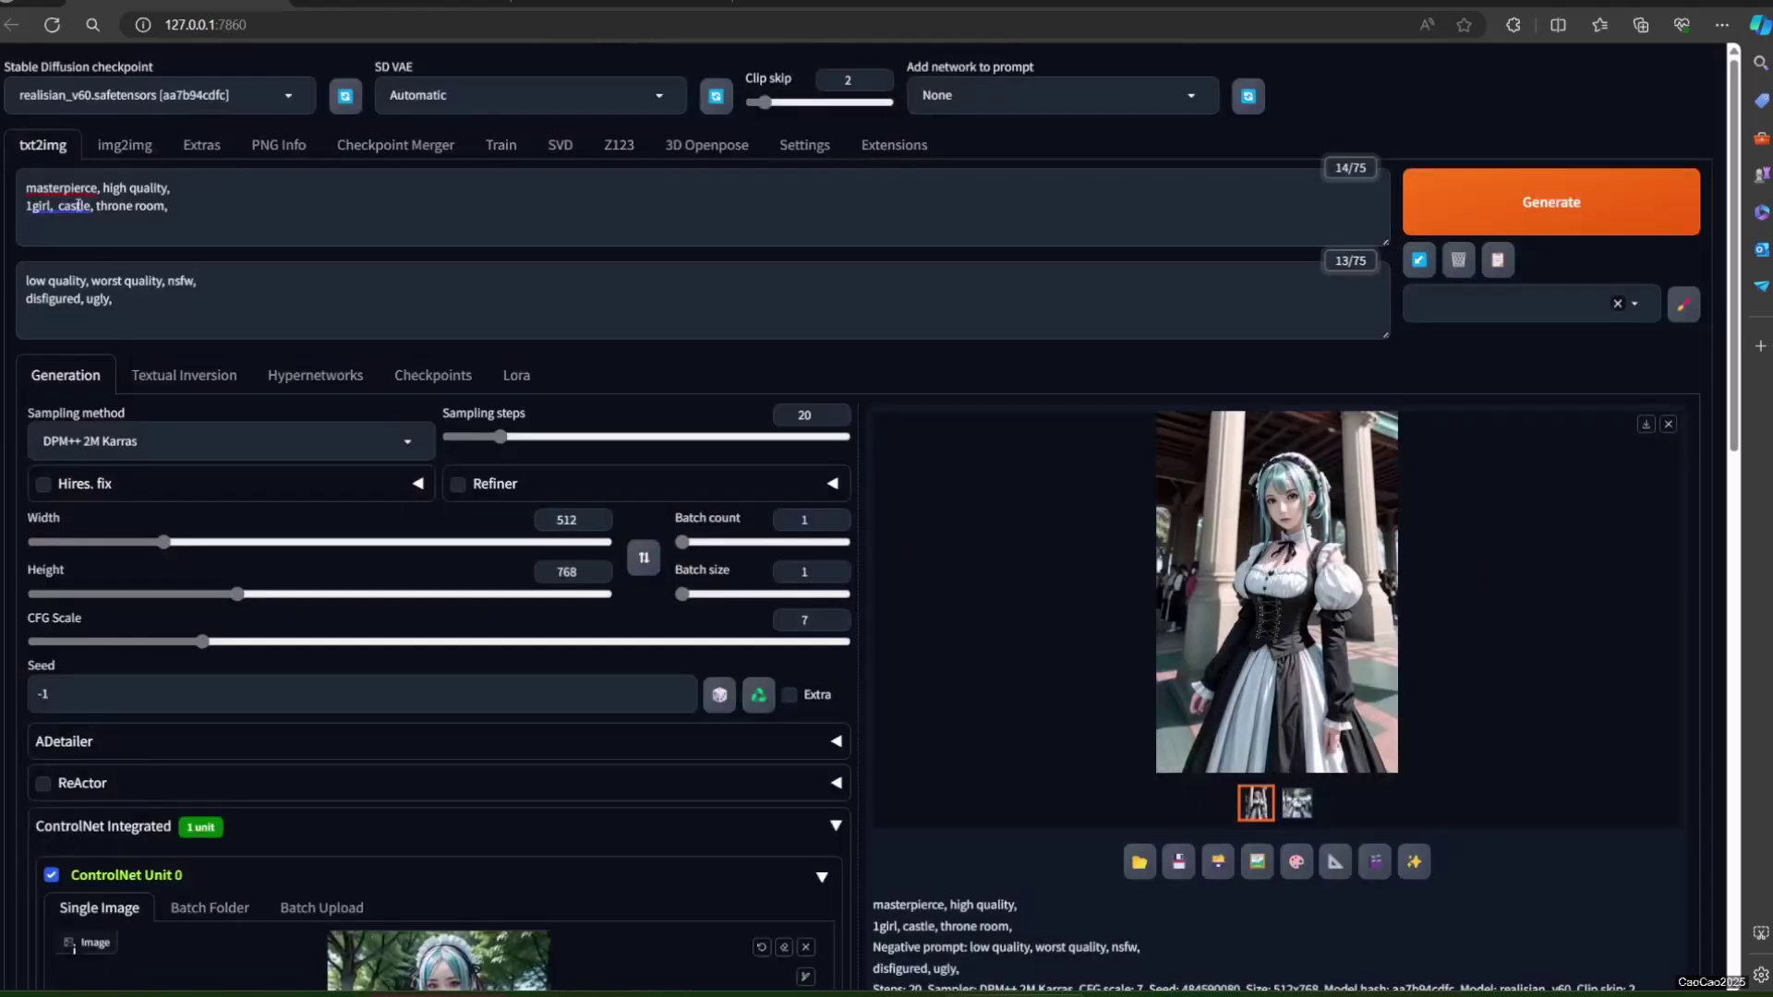
# - Load the picture of the bat-winged girl as the ControlNet reference and remove "castle, throne room," from the positive prompt
pyautogui.scroll(-3, 78, 205)
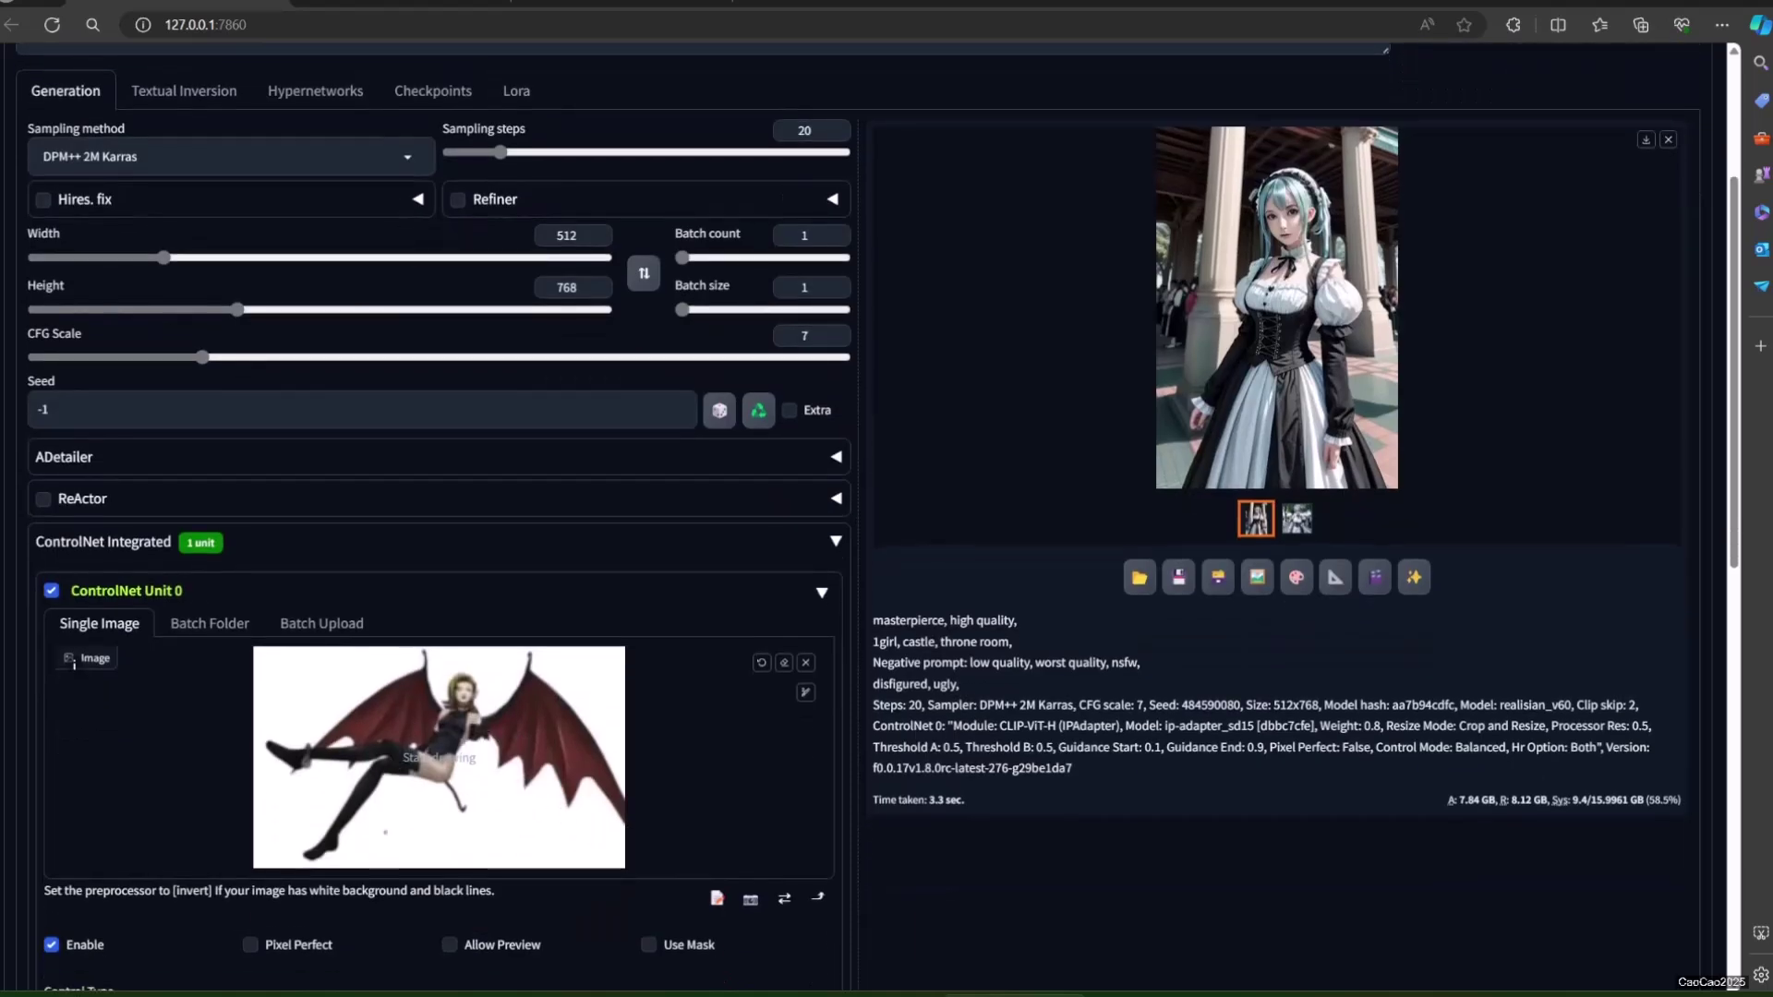
pyautogui.scroll(3, 505, 748)
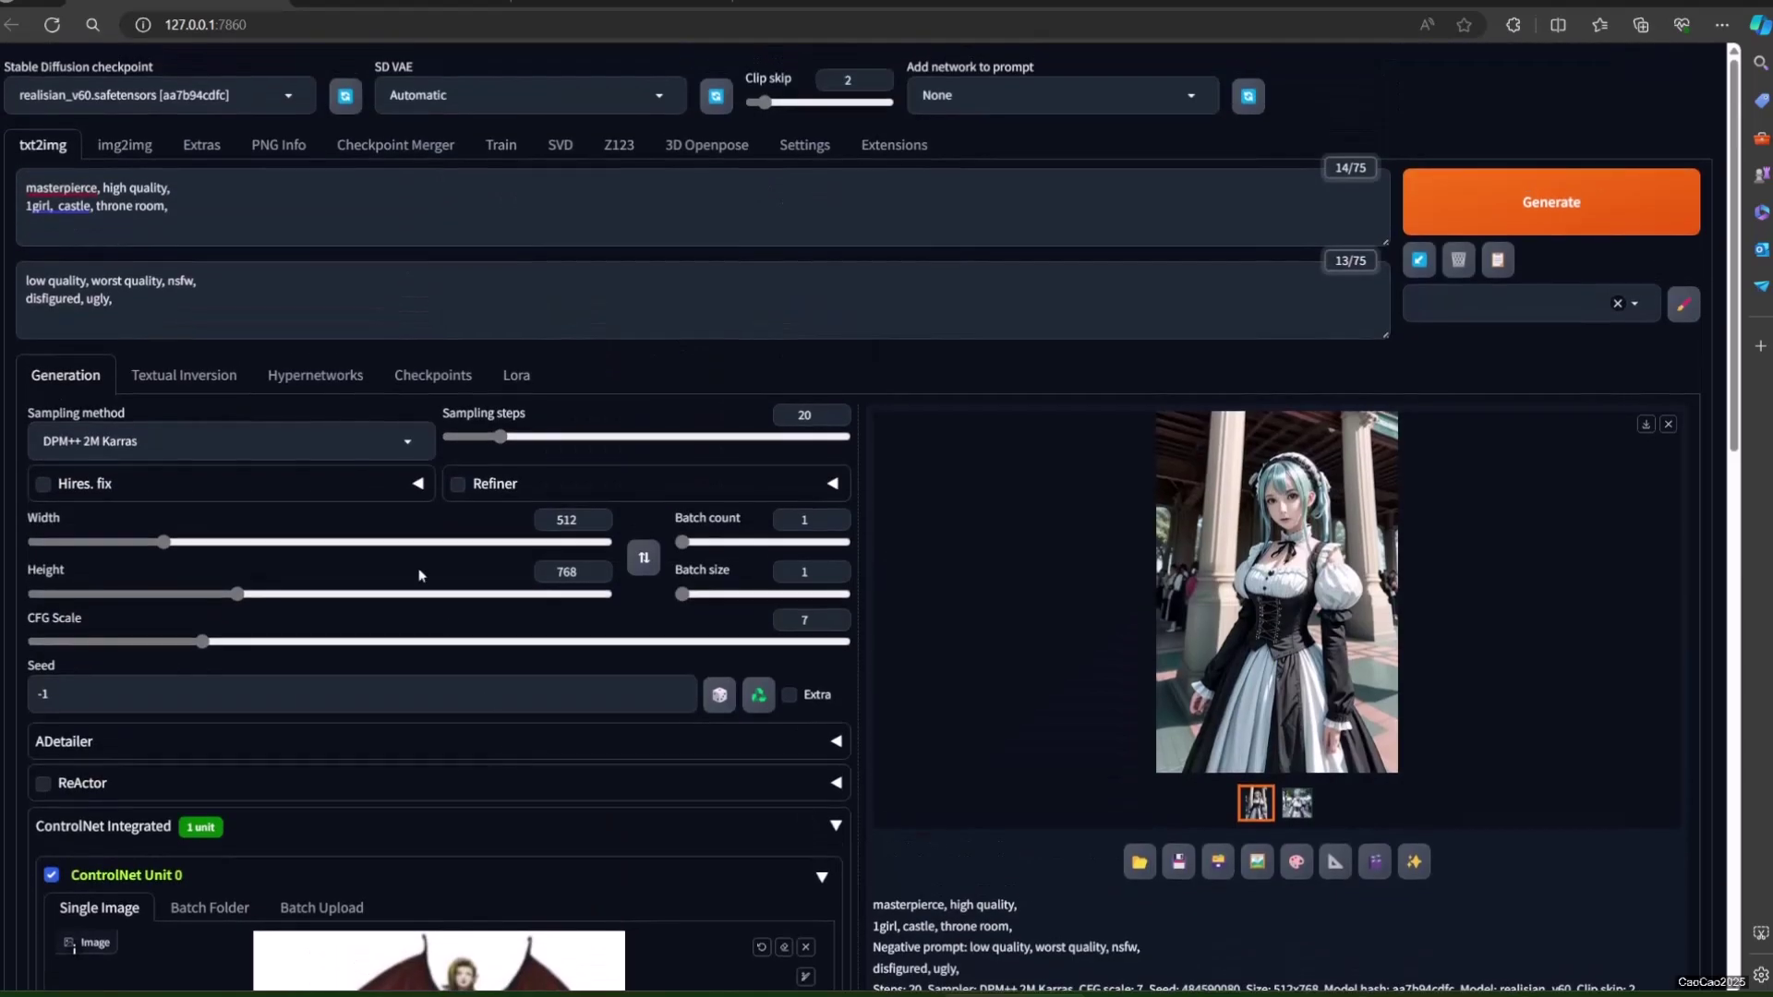
pyautogui.moveTo(57, 206); pyautogui.dragTo(168, 206)
pyautogui.press('BackSpace')
# - Generate an image from the bat-winged girl reference and inspect it at full size
pyautogui.click(1489, 198)
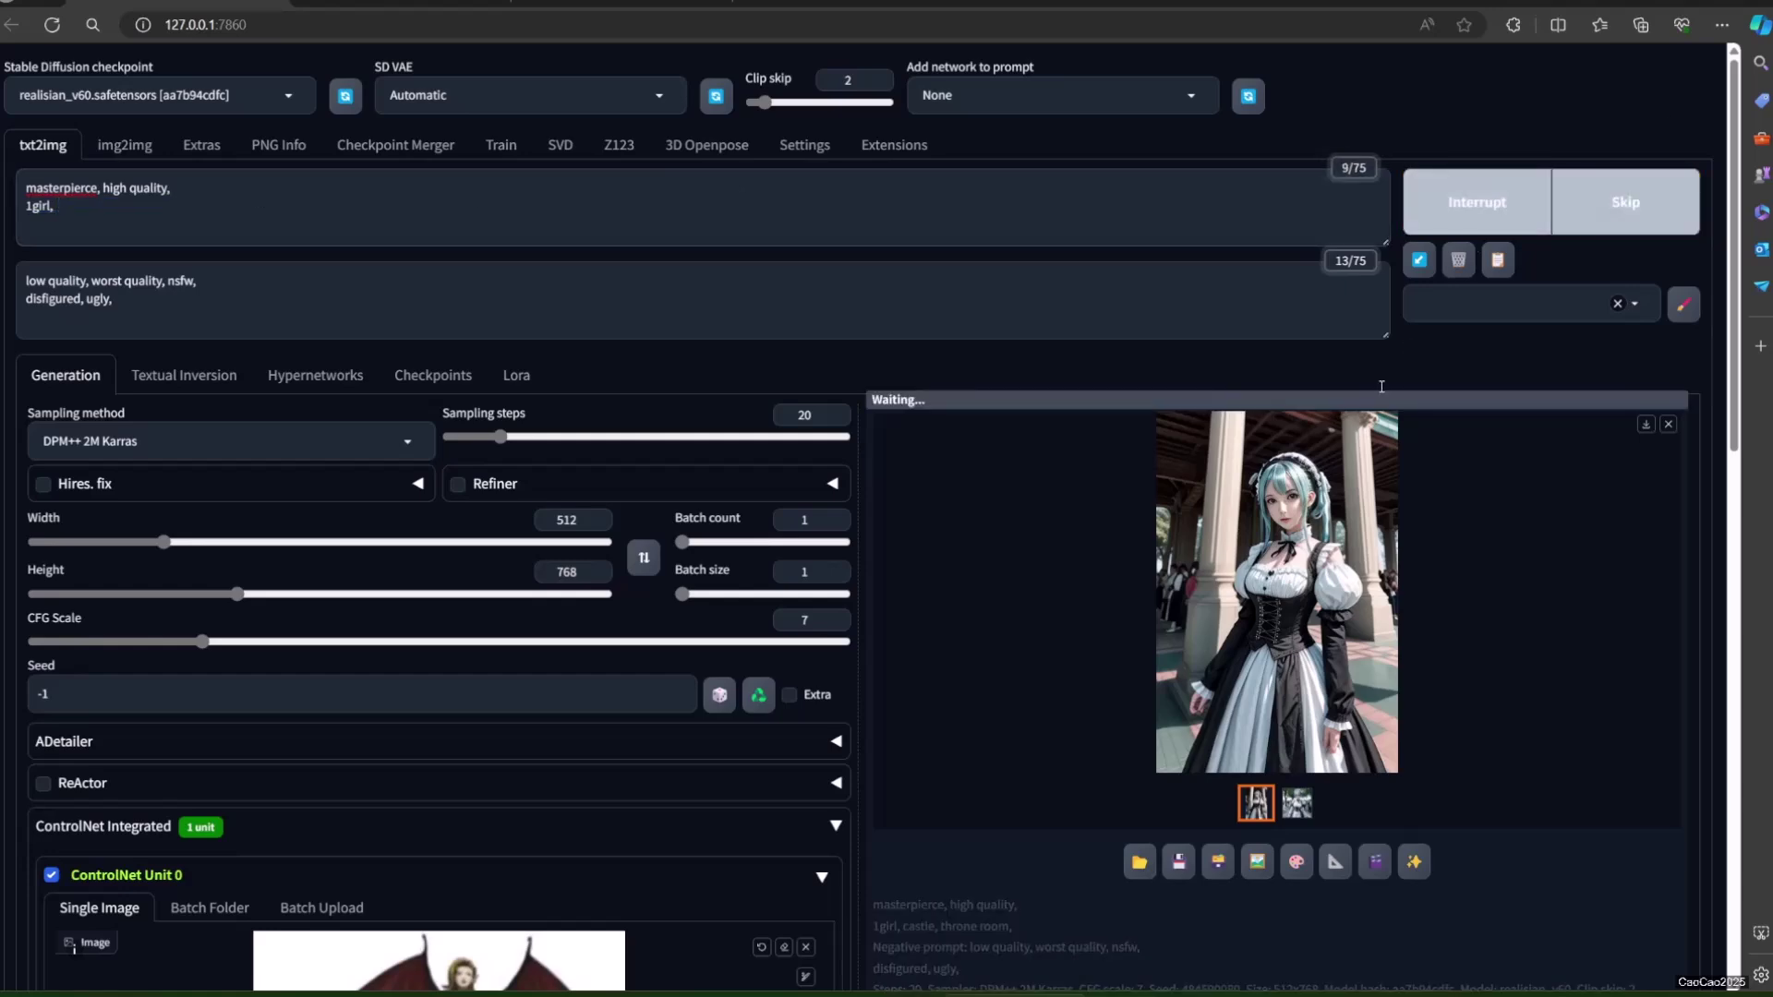
pyautogui.scroll(-3, 1364, 420)
pyautogui.scroll(2, 1365, 420)
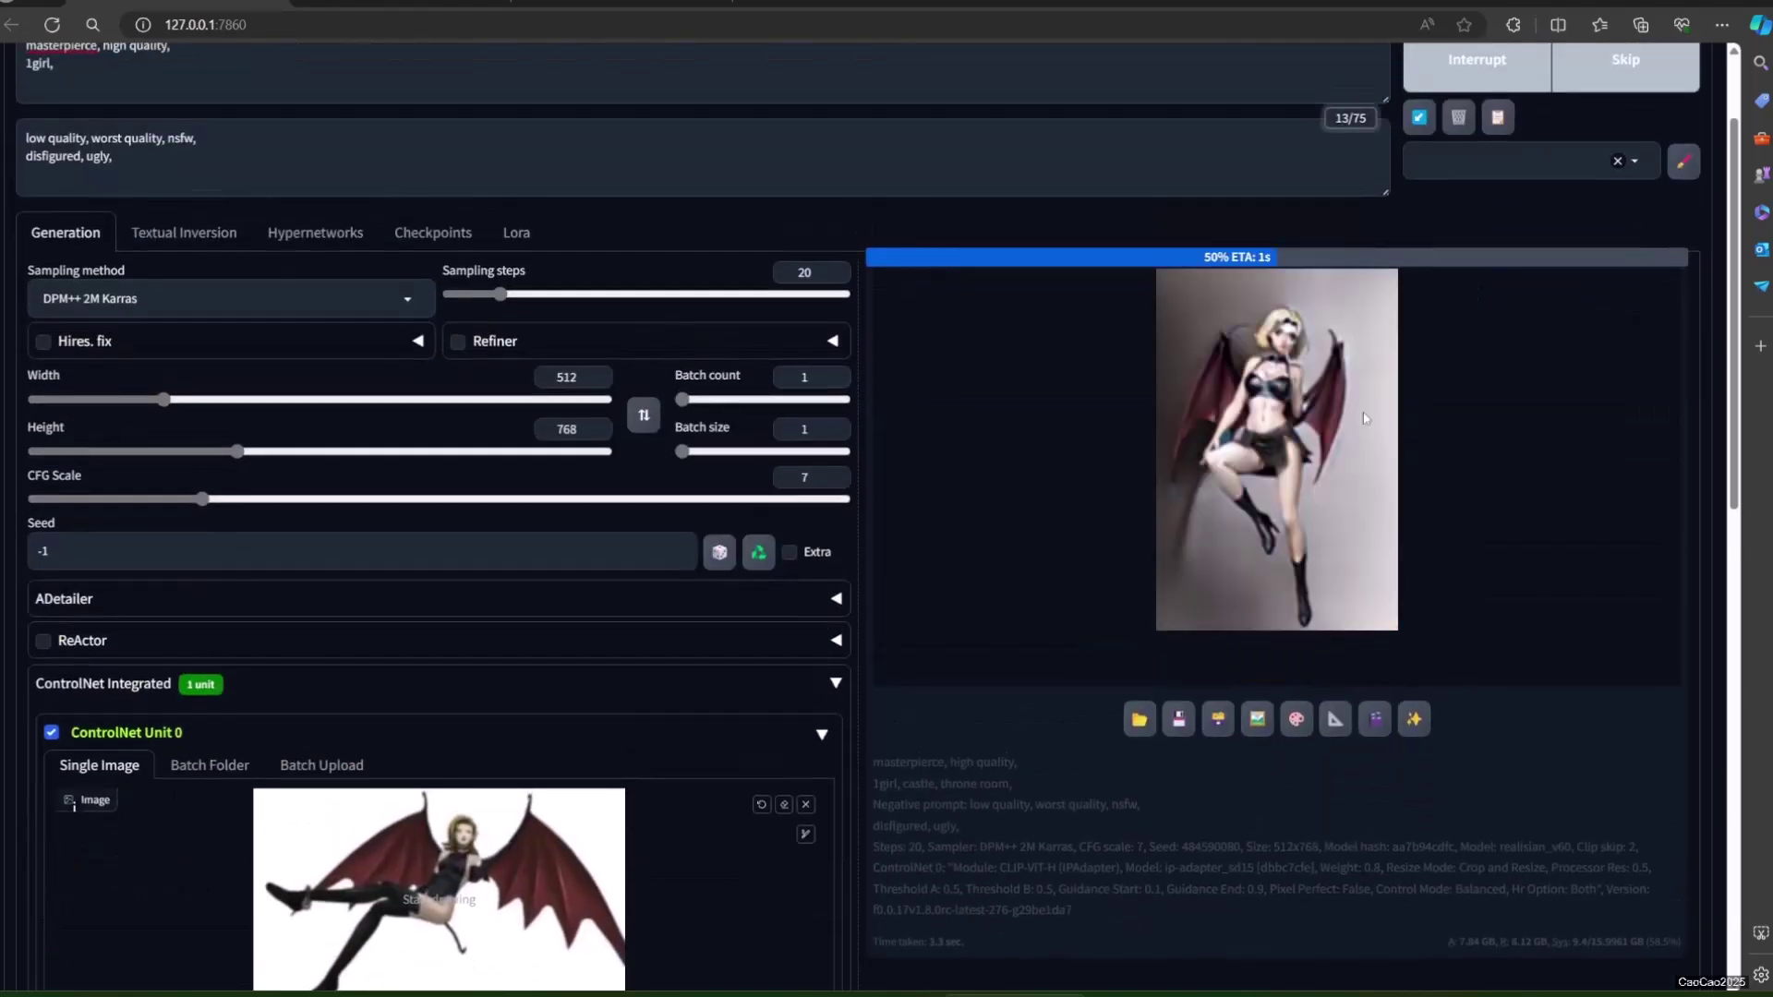
pyautogui.click(1309, 463)
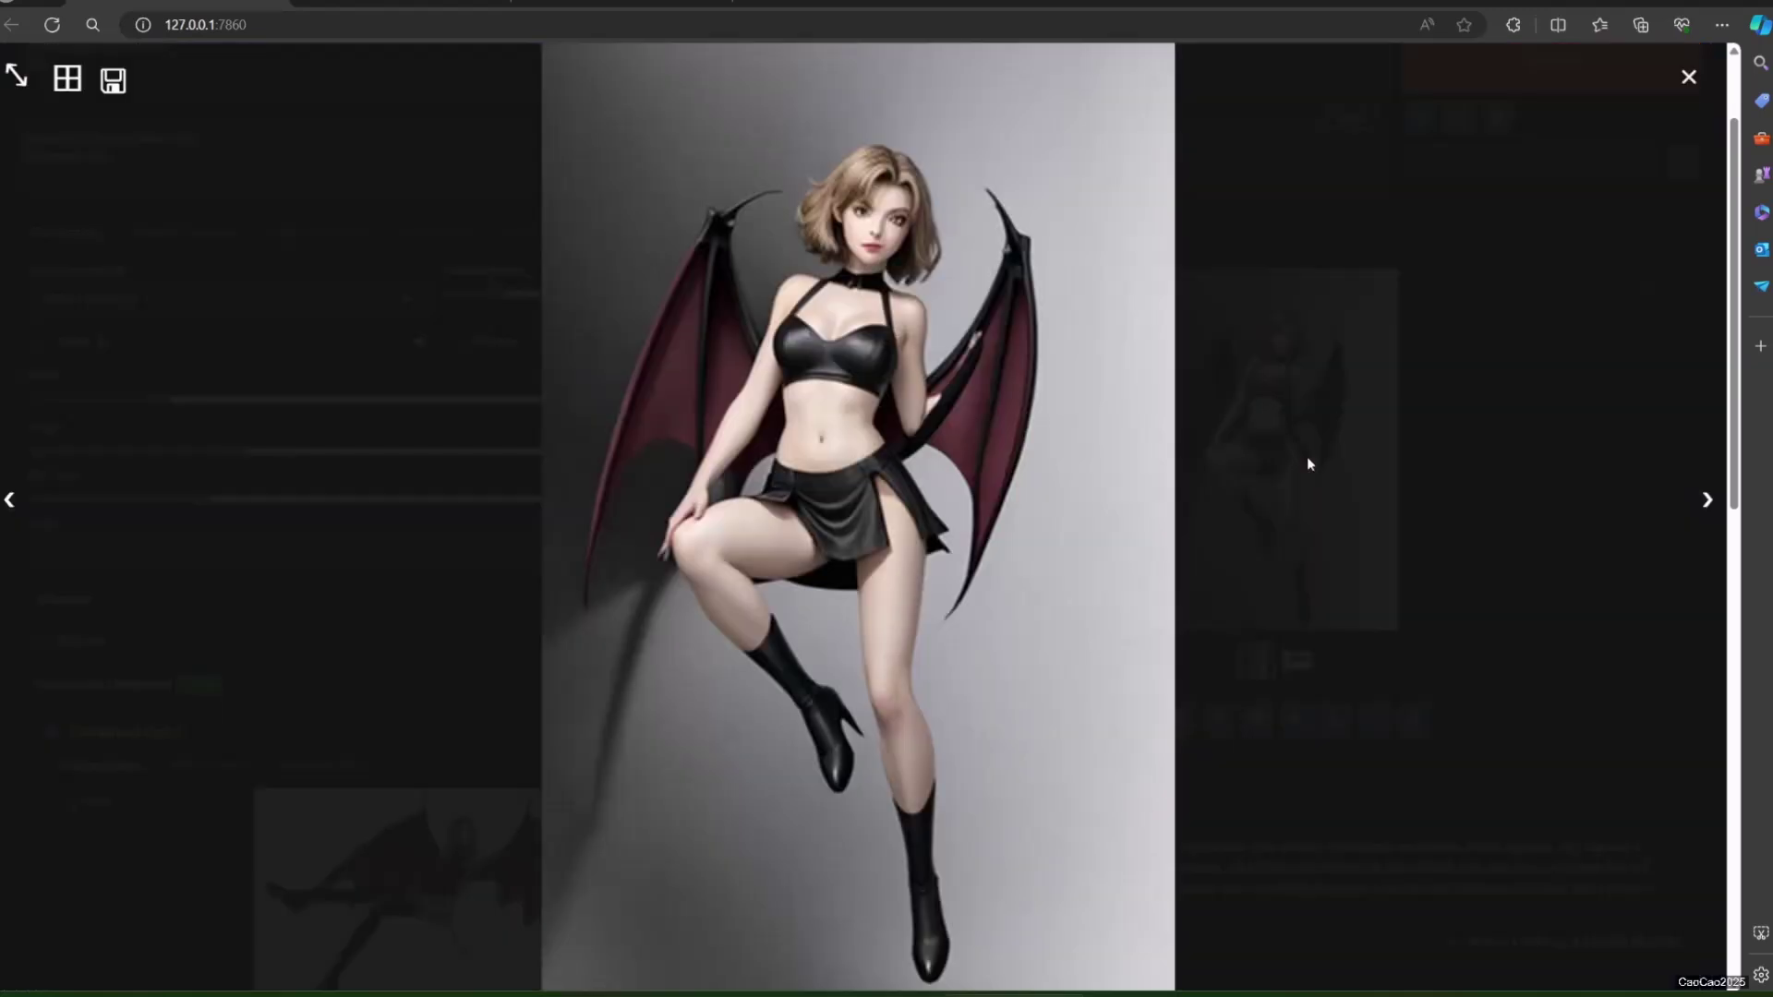
pyautogui.click(1379, 501)
# - Generate a second image of the bat-winged girl with the same prompt and look at it enlarged
pyautogui.scroll(2, 1145, 530)
pyautogui.click(1477, 190)
pyautogui.click(1333, 613)
pyautogui.click(1341, 624)
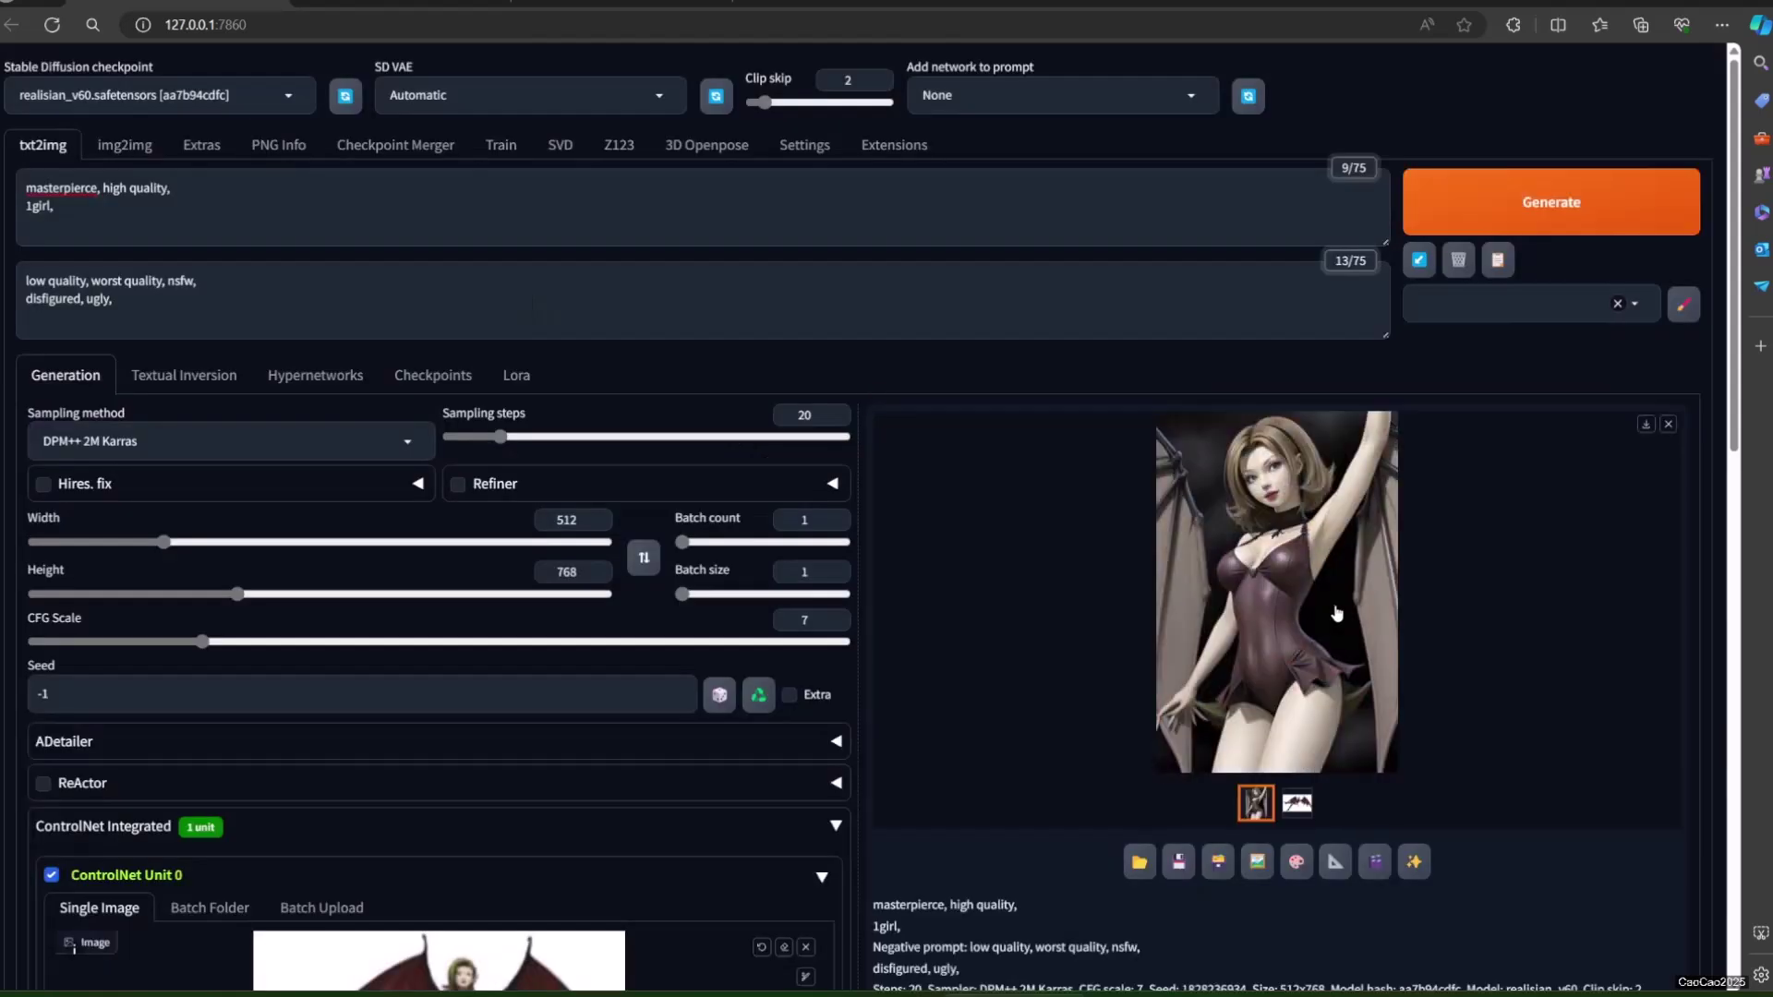
pyautogui.click(1338, 614)
pyautogui.click(1394, 619)
# - Generate two further bat-winged girl images and view each one at full size
pyautogui.click(1523, 198)
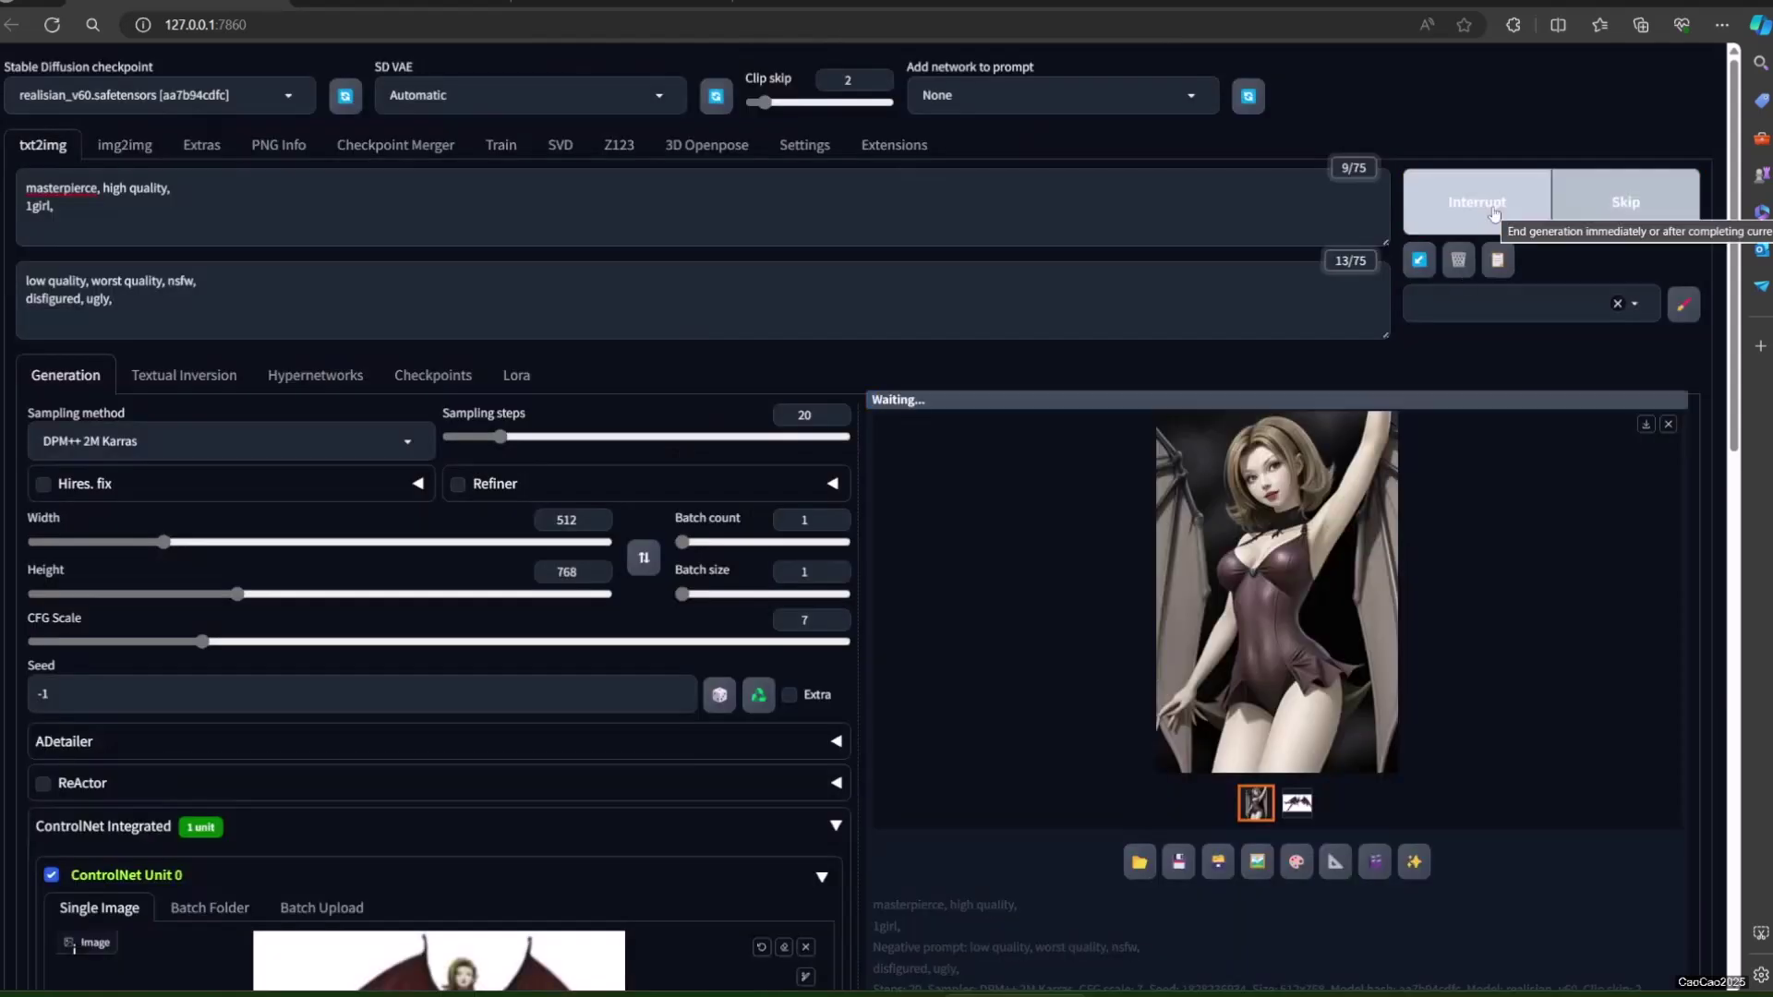
pyautogui.click(1350, 570)
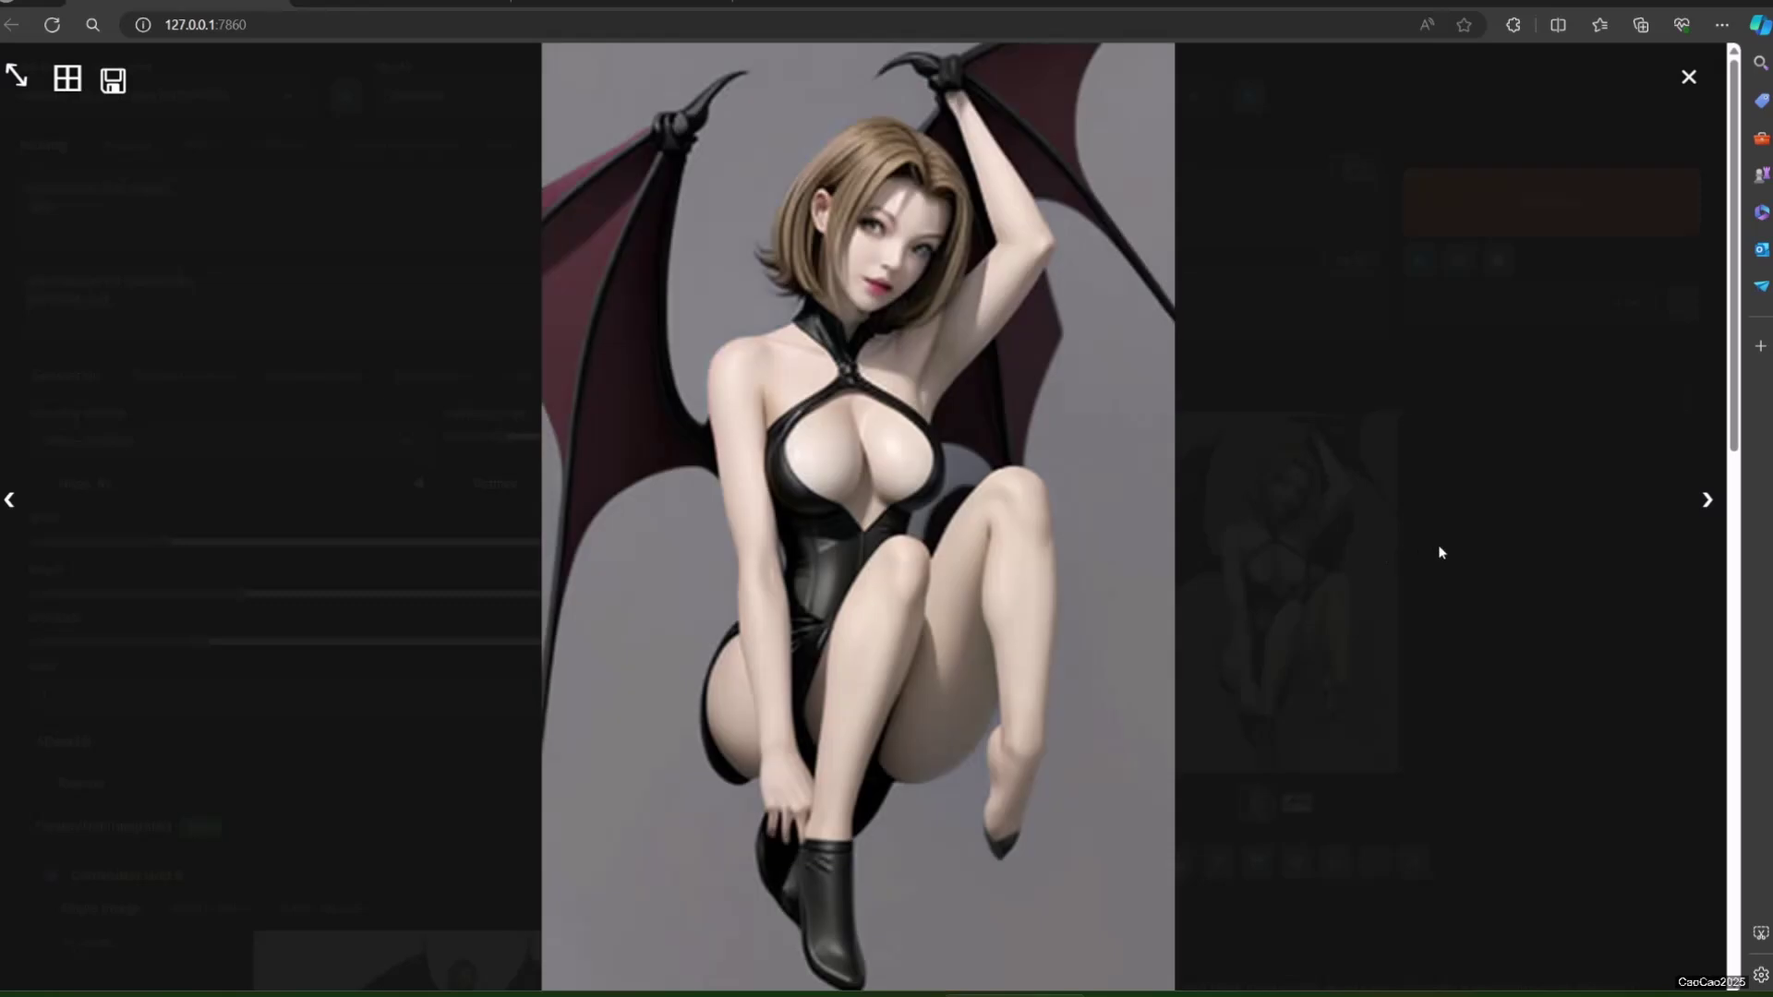
pyautogui.click(1437, 552)
pyautogui.click(1463, 198)
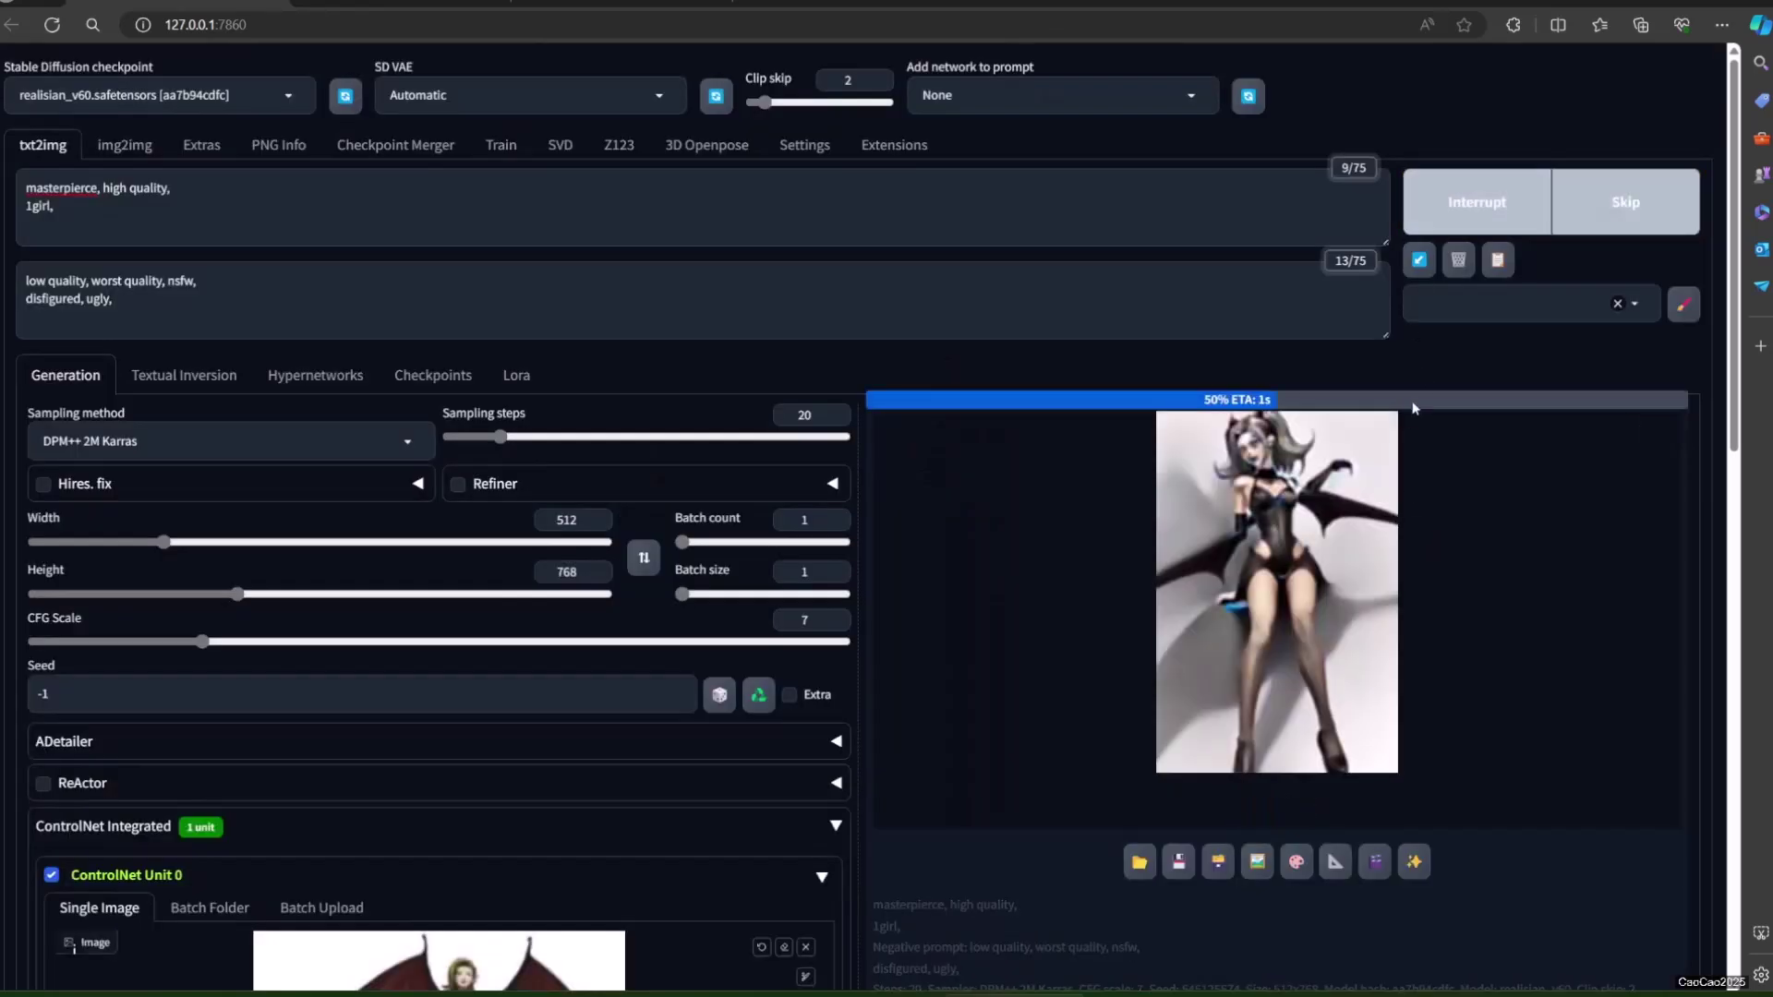
pyautogui.click(1317, 466)
pyautogui.click(1392, 506)
# - Load the picture of the girl in the red bodysuit as the ControlNet reference, generate an image and inspect it at full size
pyautogui.scroll(-5, 464, 599)
pyautogui.moveTo(464, 598); pyautogui.dragTo(464, 599)
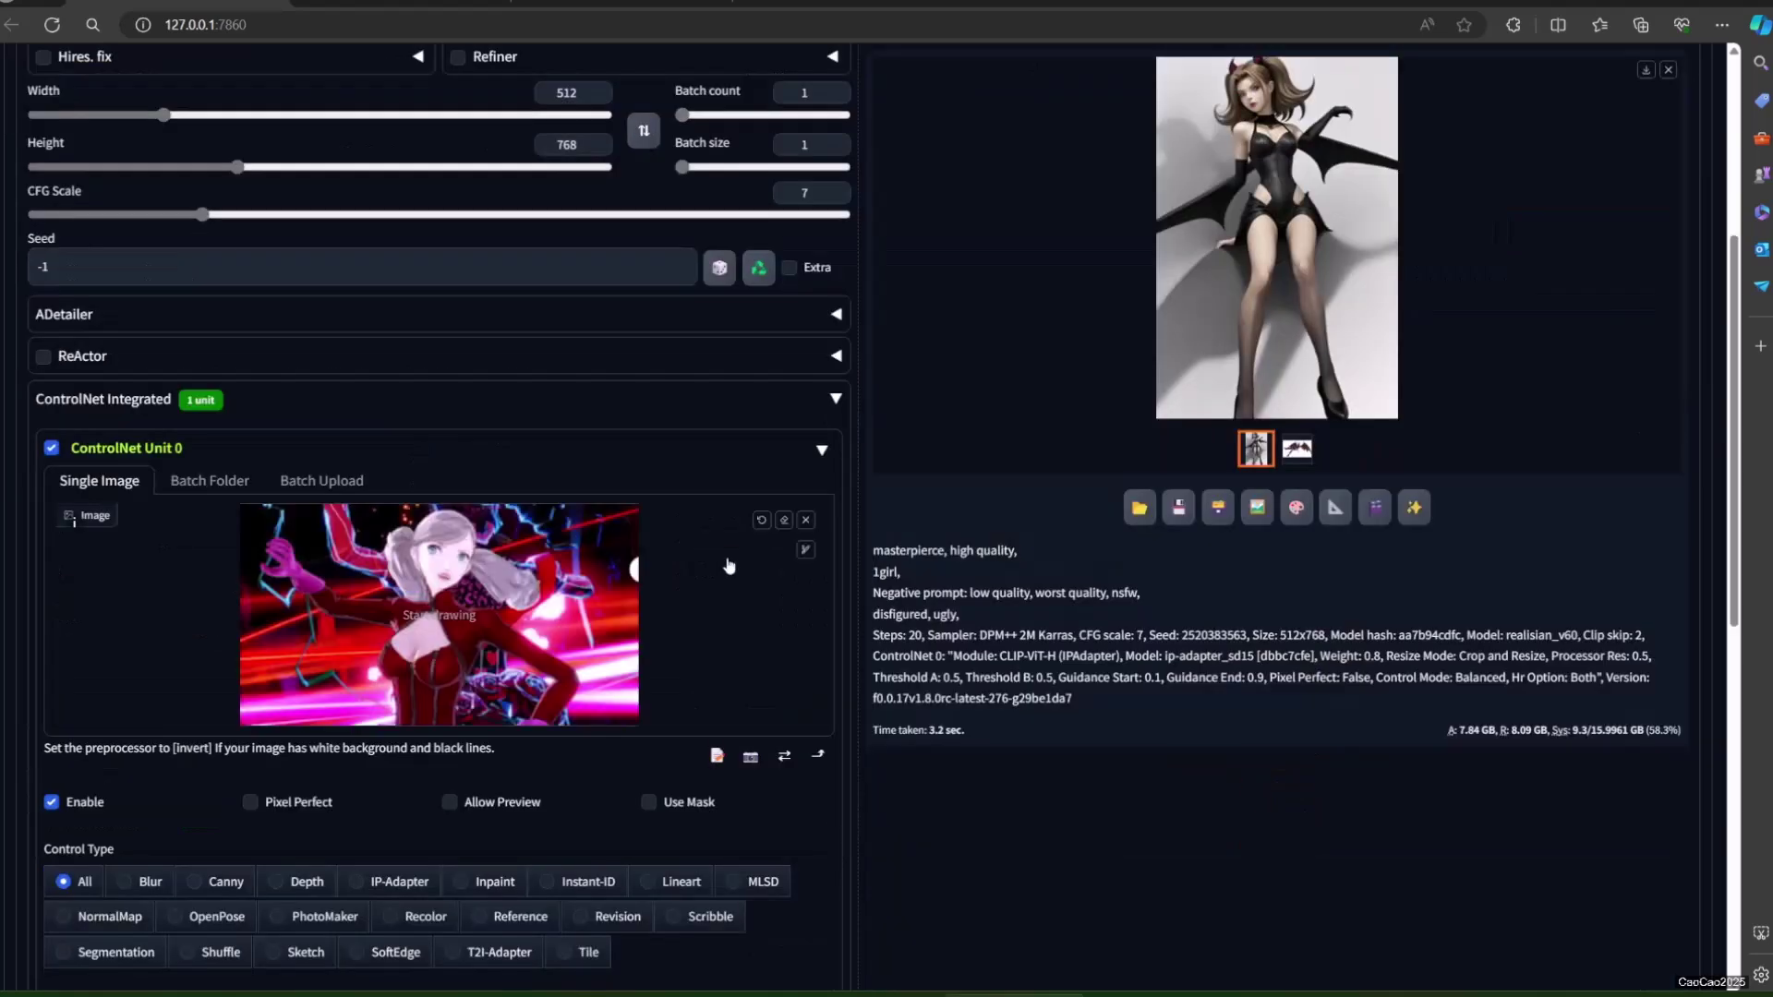
pyautogui.scroll(5, 465, 598)
pyautogui.click(1551, 201)
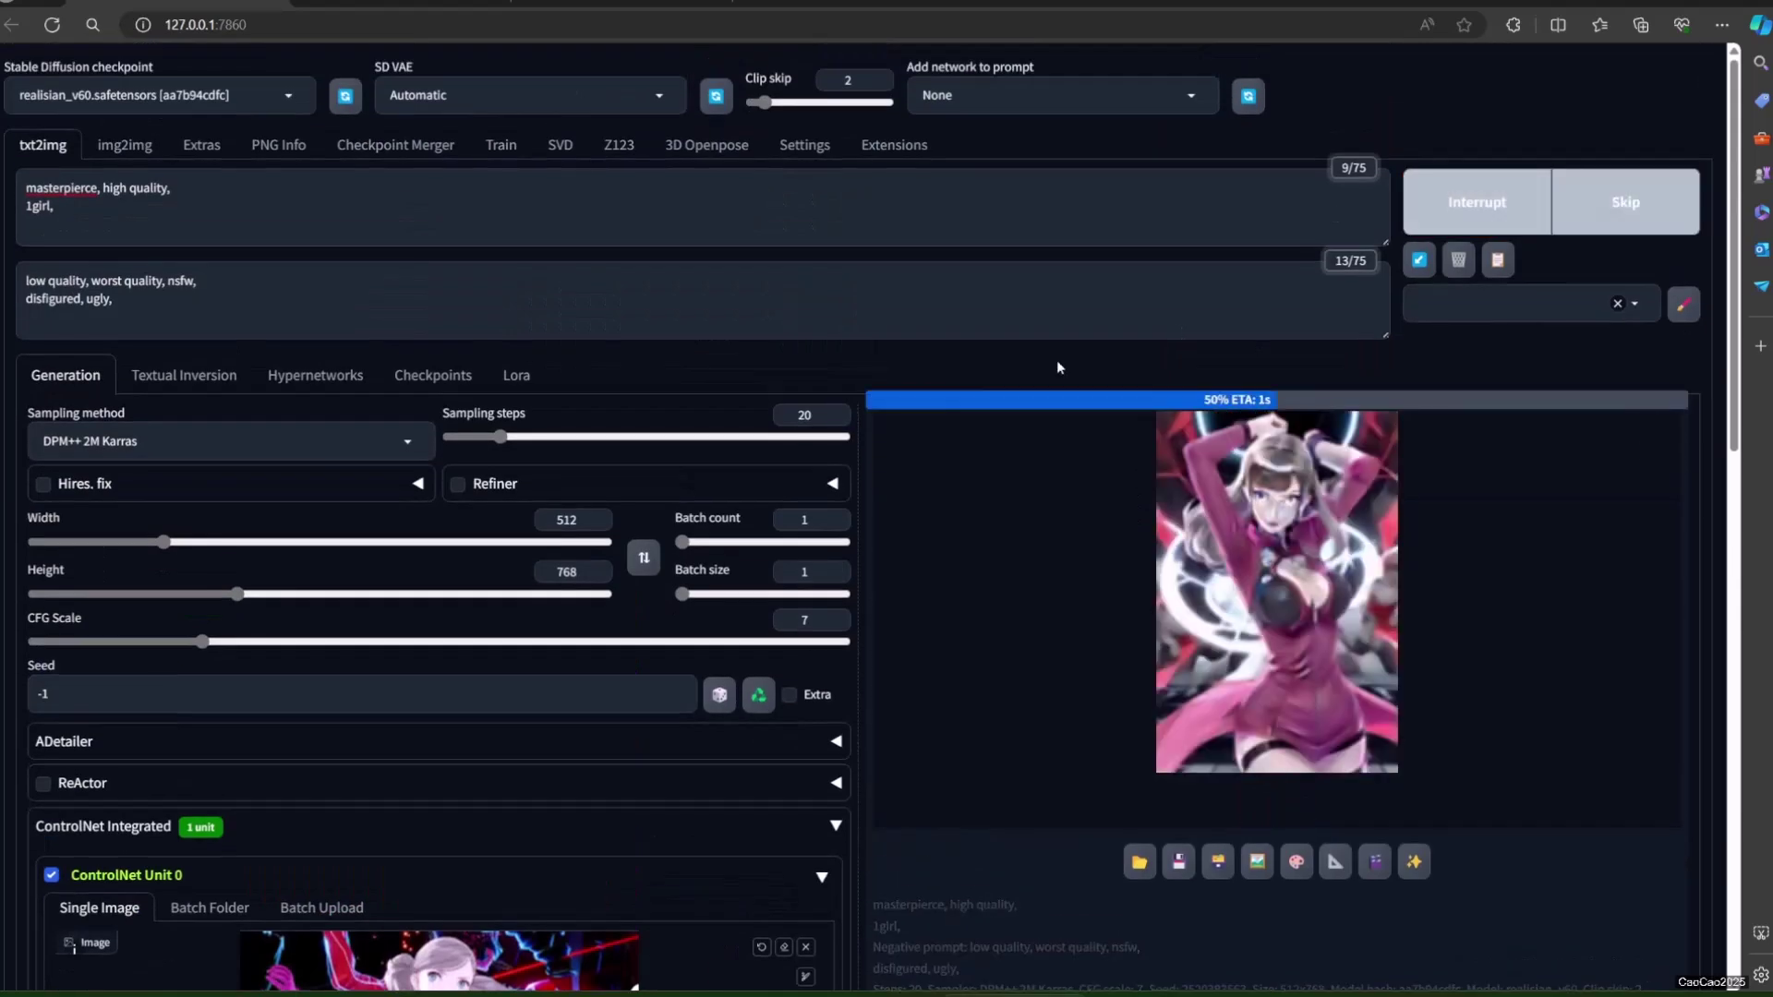
pyautogui.click(1367, 499)
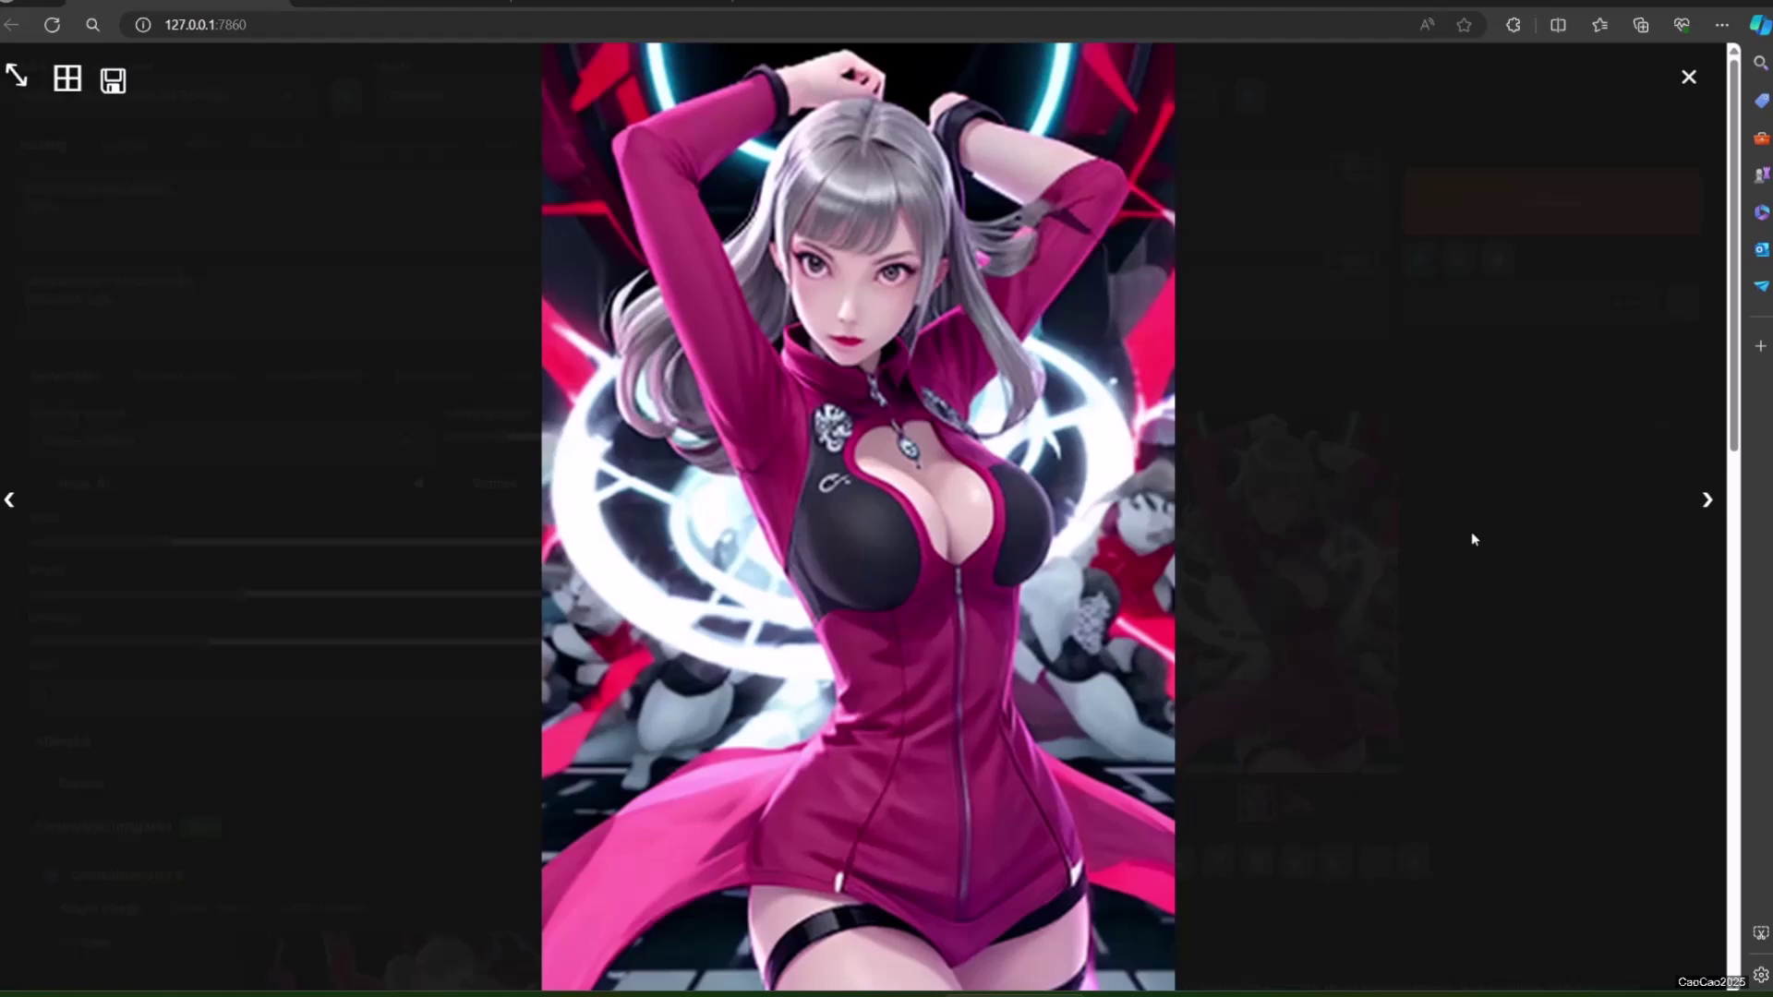
pyautogui.click(1474, 539)
# - Generate another image from the red bodysuit reference and inspect it at full size
pyautogui.click(1506, 225)
pyautogui.scroll(-3, 1489, 229)
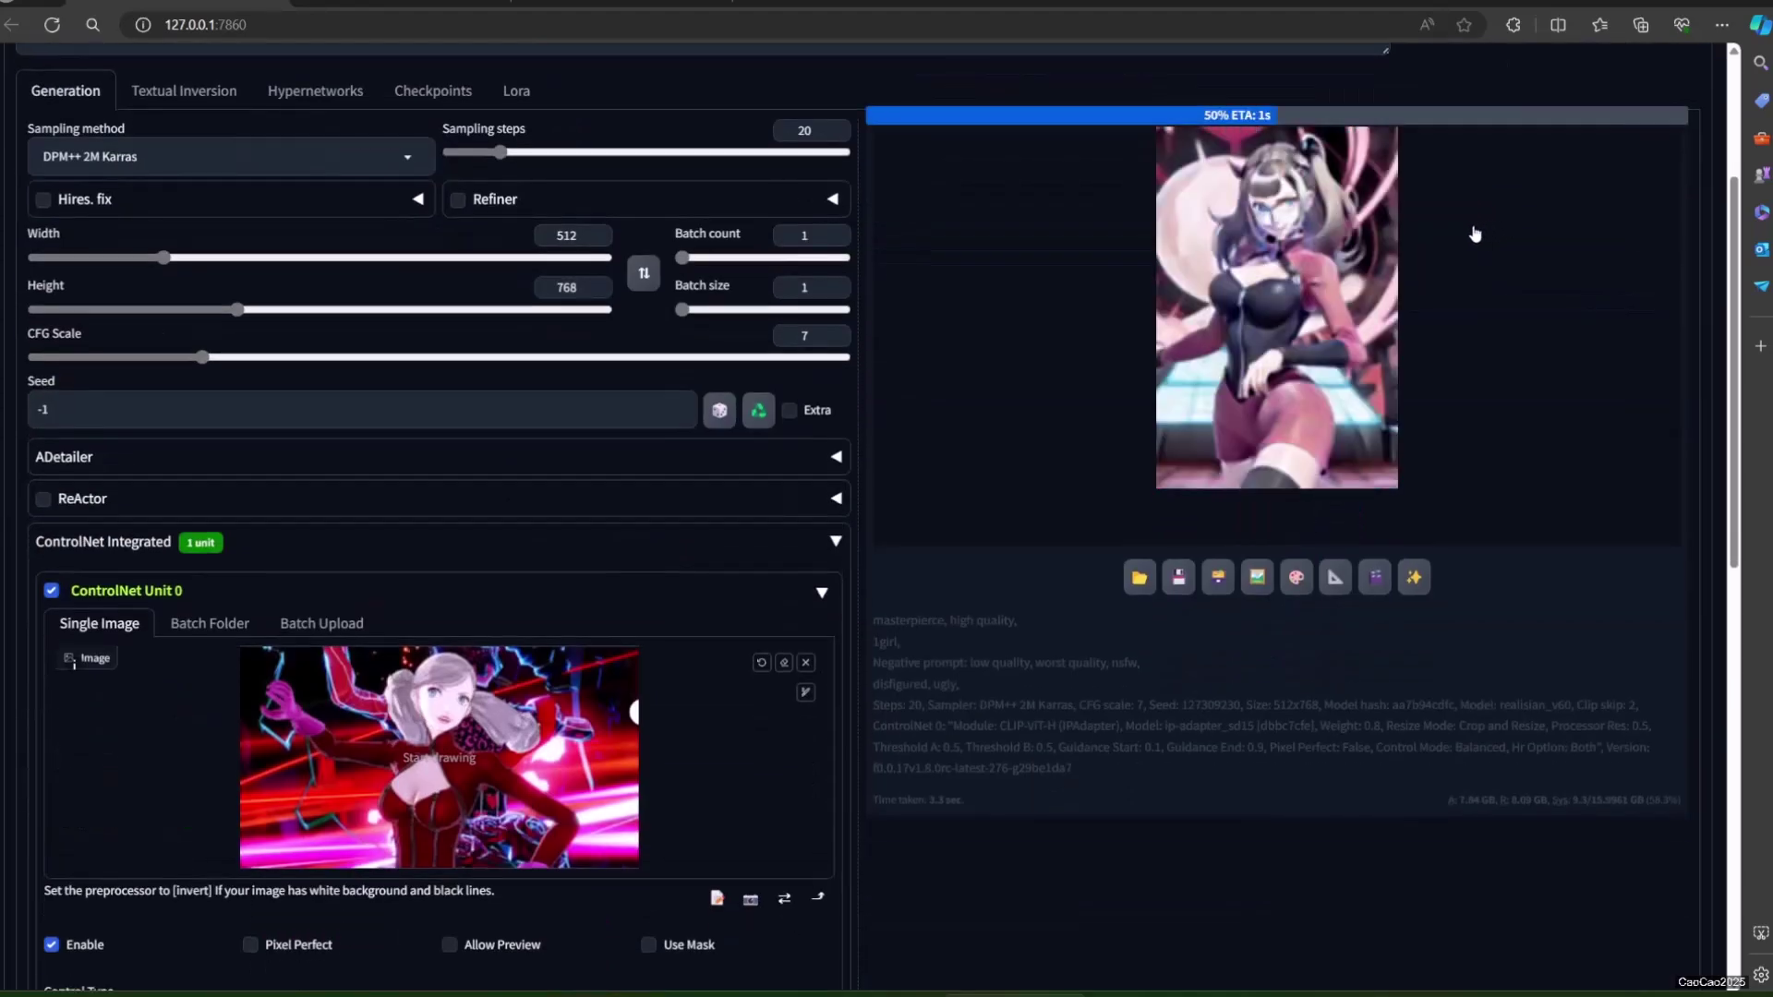
pyautogui.click(1396, 420)
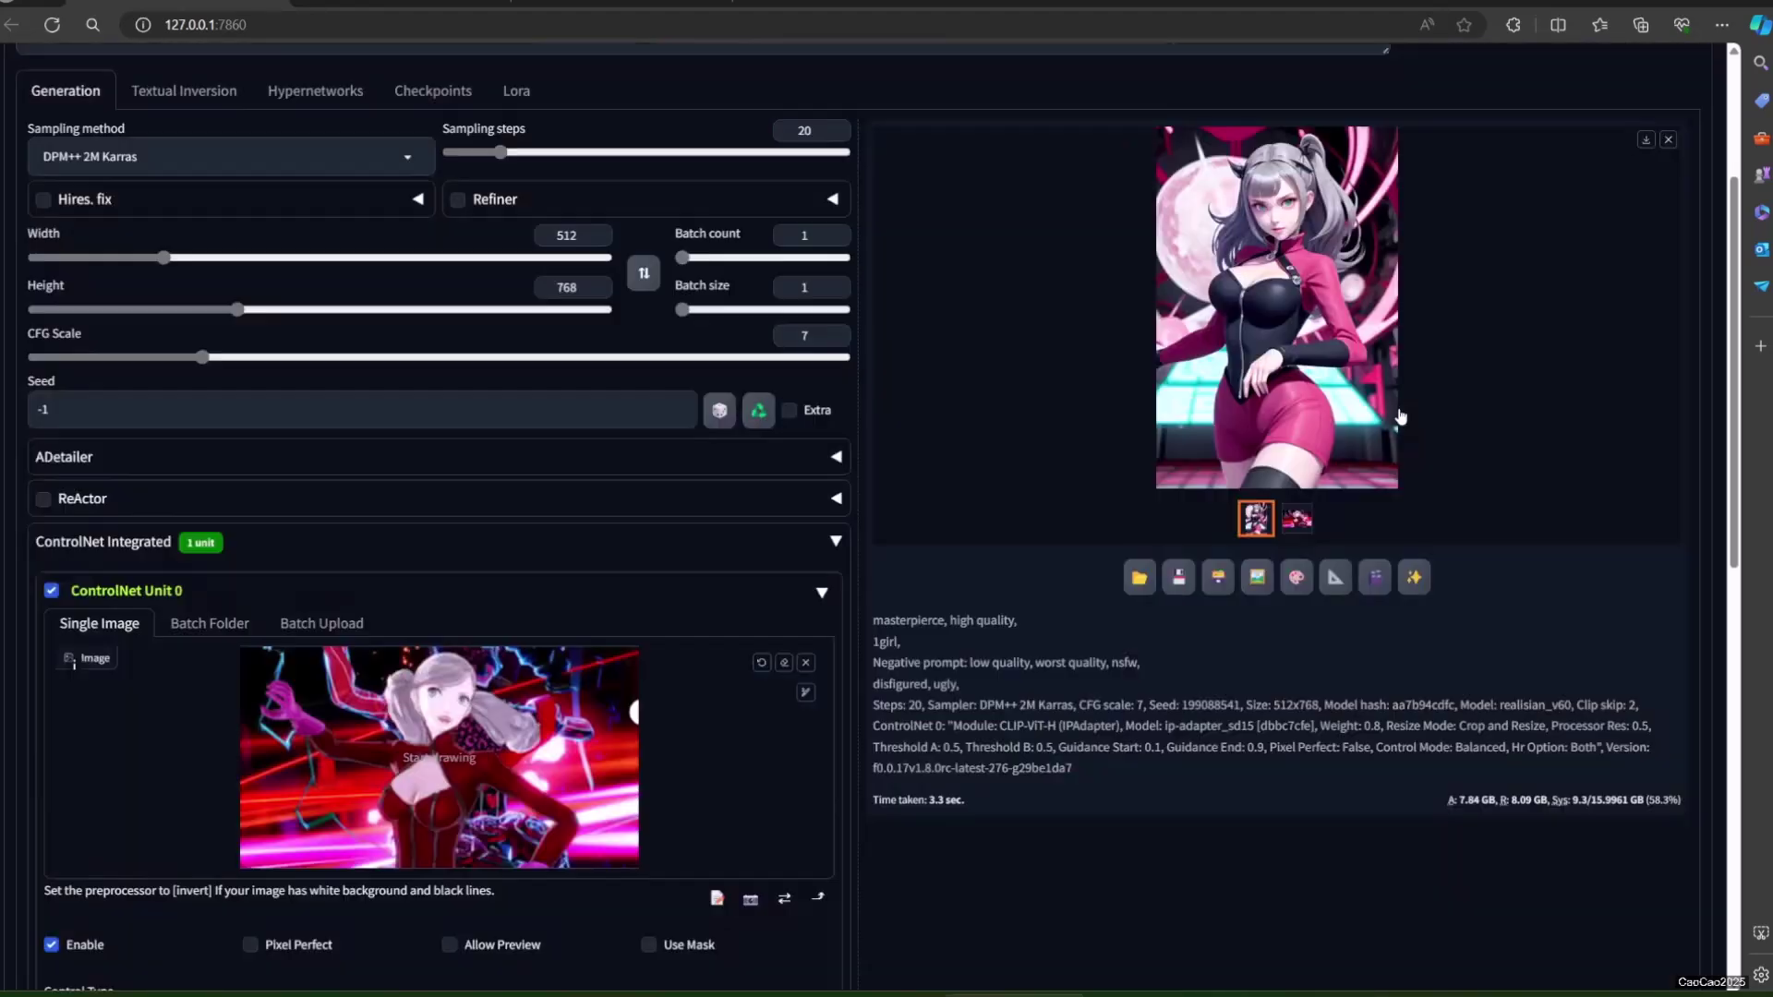
pyautogui.click(1399, 420)
# - Generate four more red bodysuit images with the same prompt, inspecting results at full size in between
pyautogui.click(1482, 224)
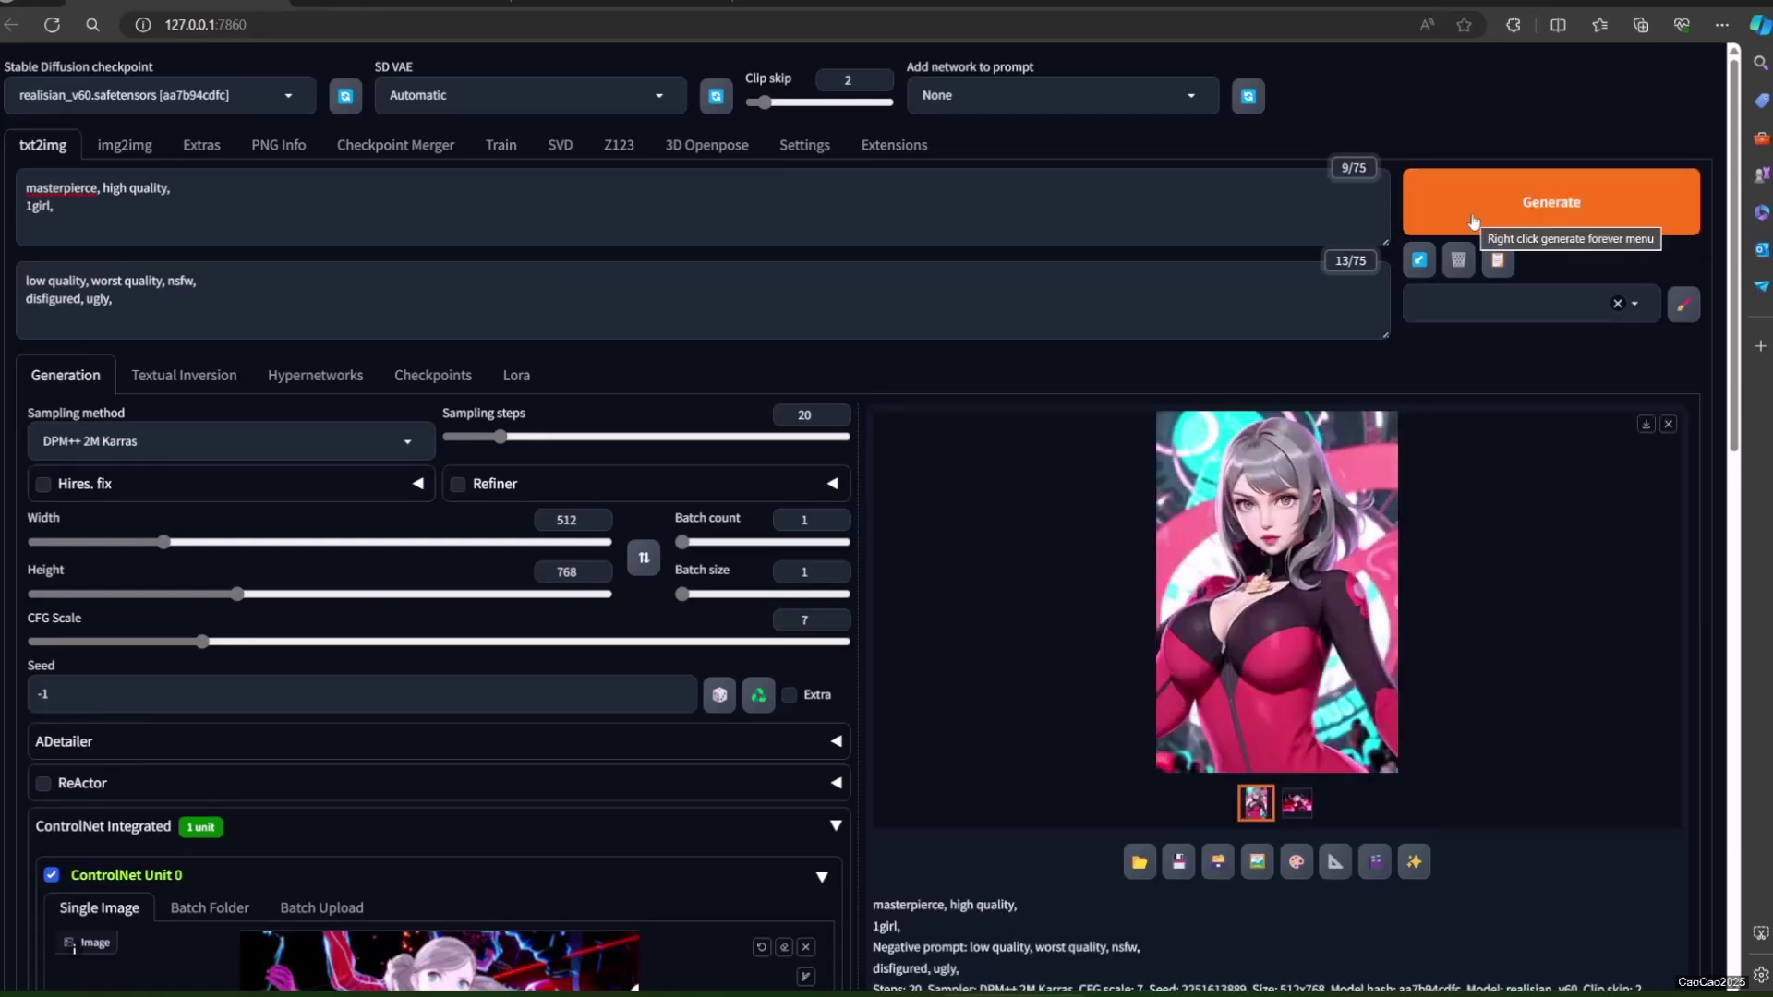
pyautogui.click(1474, 222)
pyautogui.click(1280, 490)
pyautogui.click(1486, 533)
pyautogui.click(1354, 518)
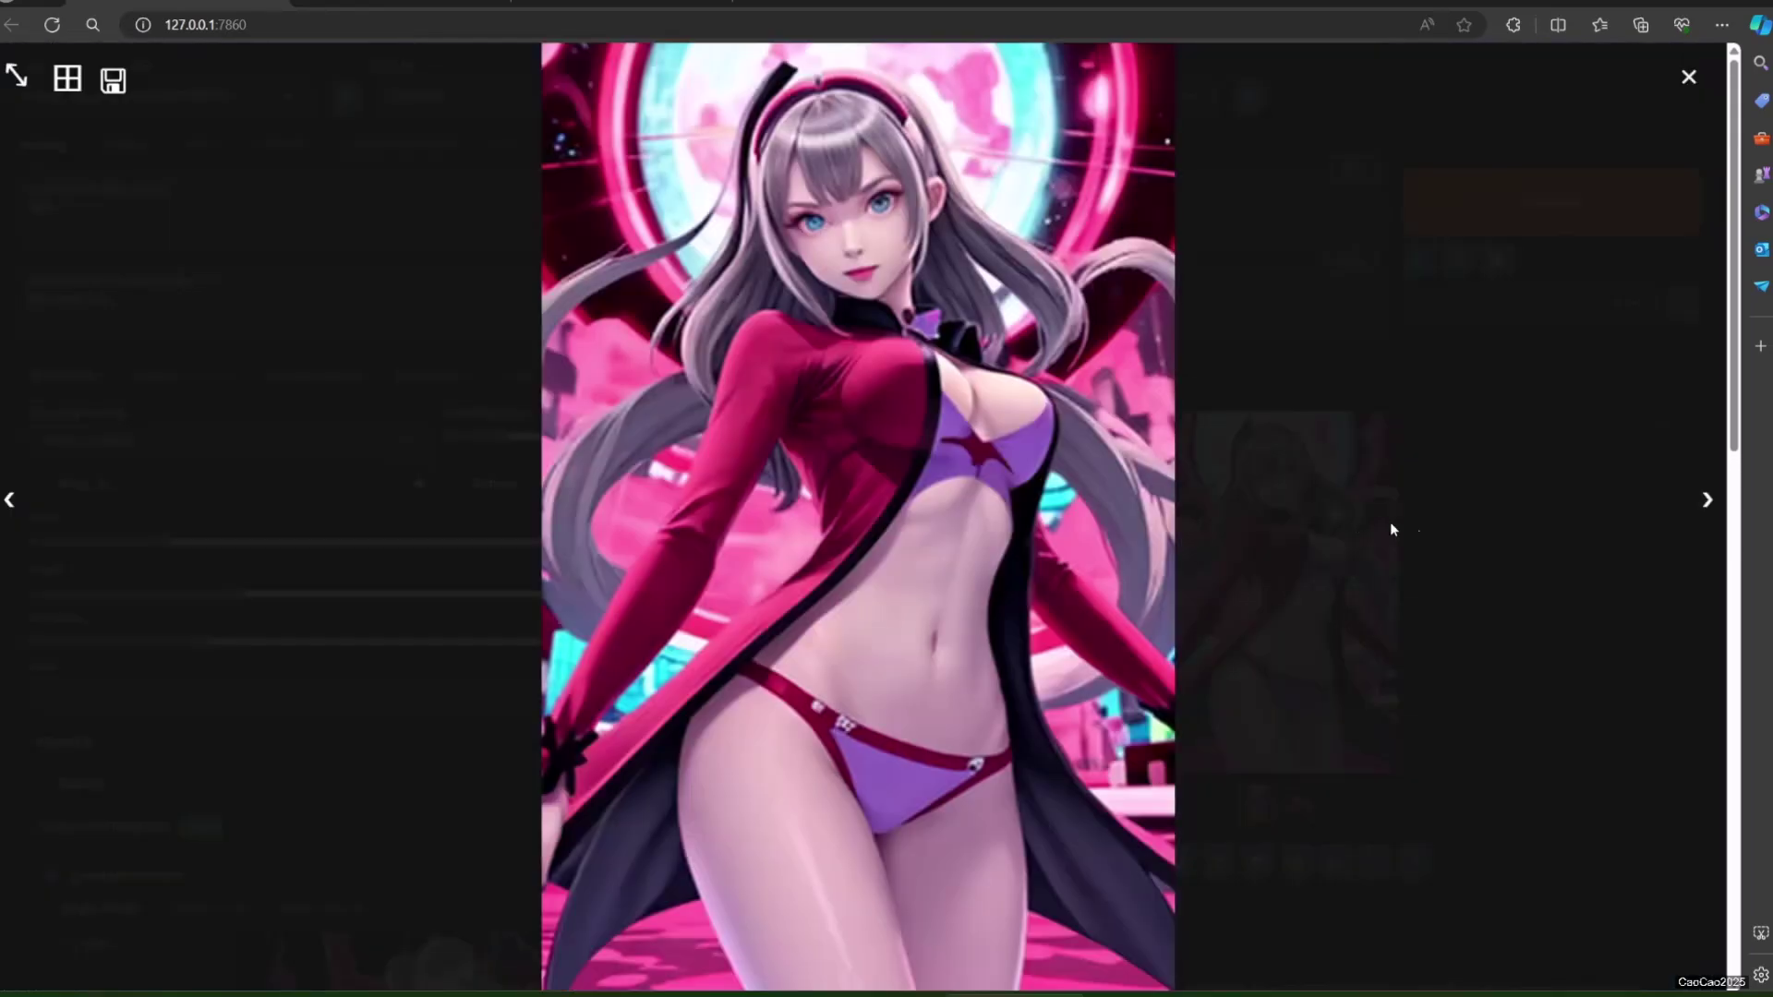
pyautogui.click(1354, 519)
pyautogui.click(1528, 230)
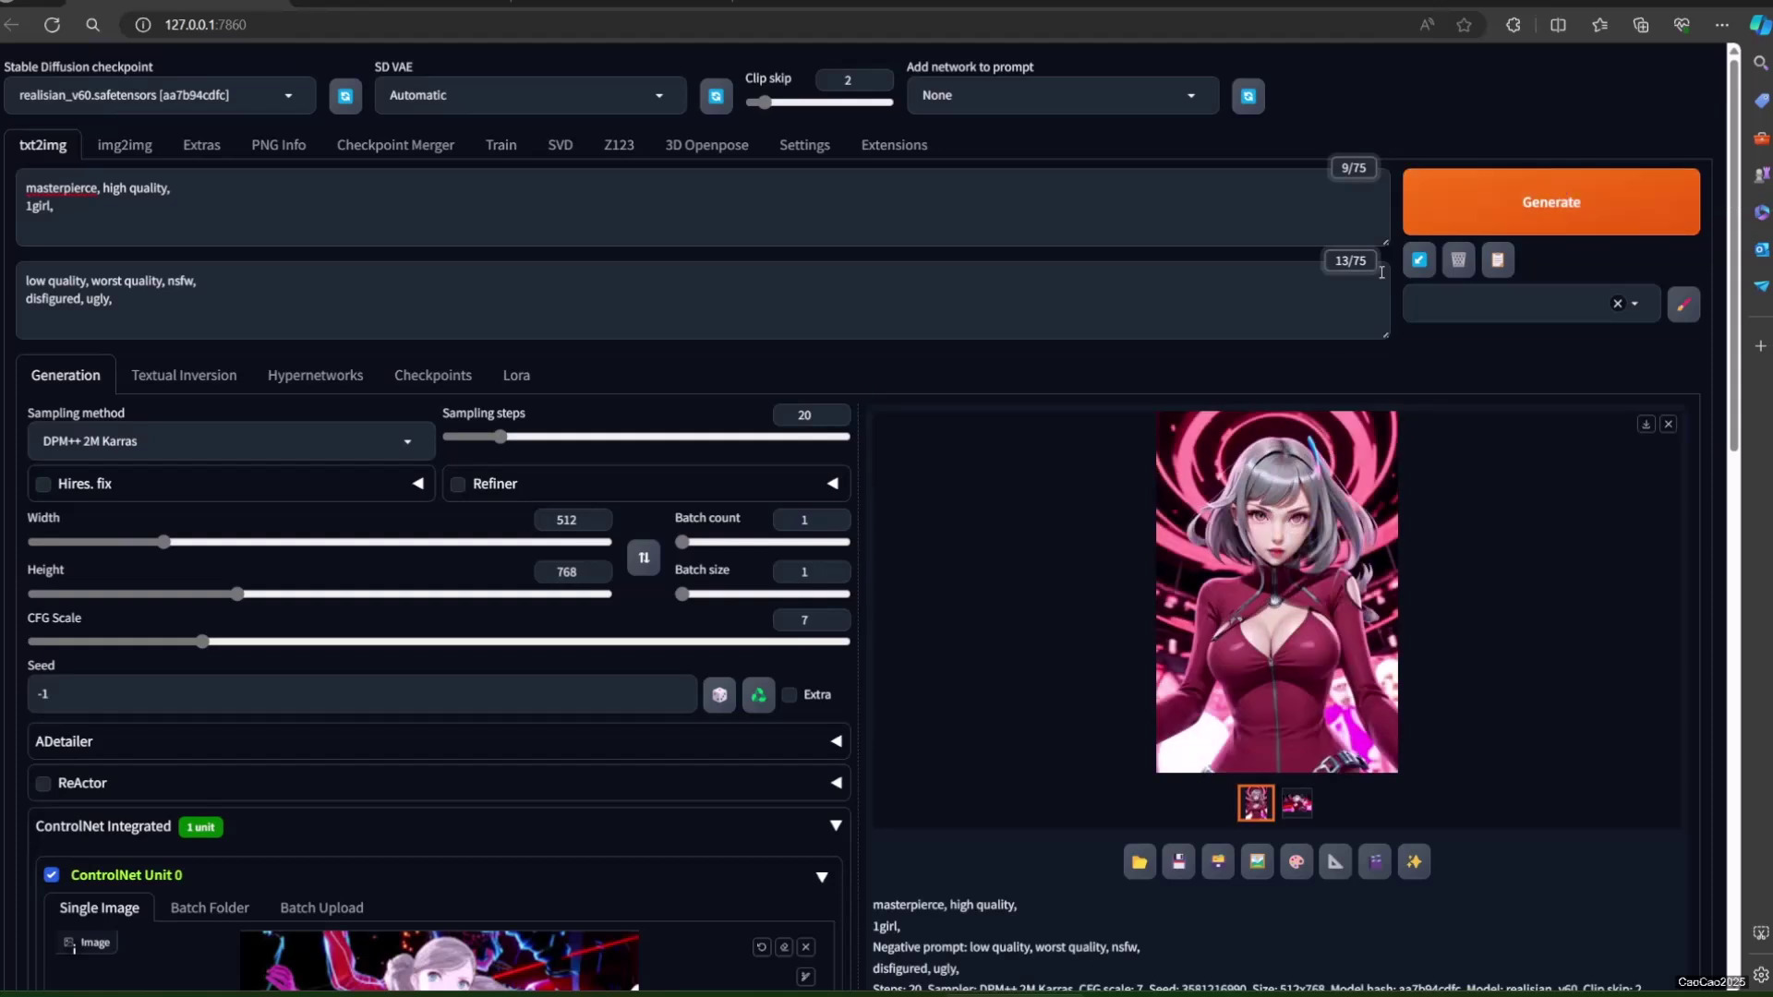
pyautogui.click(1473, 200)
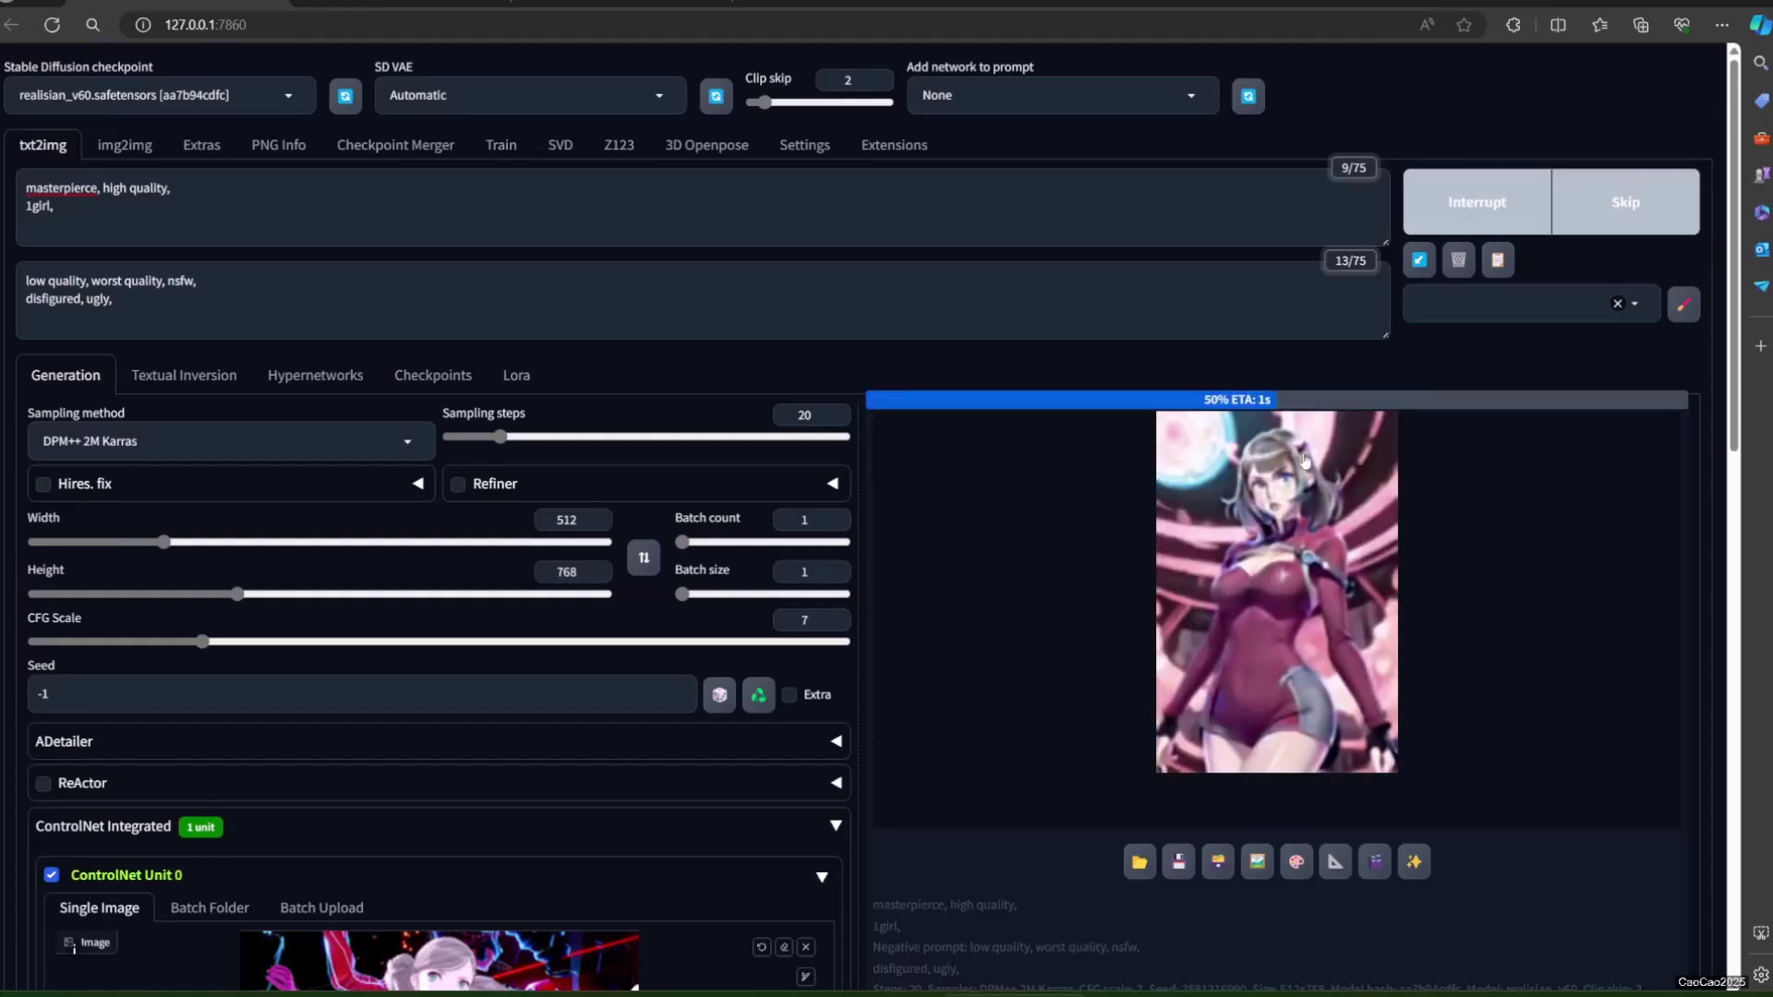
# - Append "realistic," to the positive prompt, generate an image and compare it with the previous one at full size
pyautogui.click(610, 225)
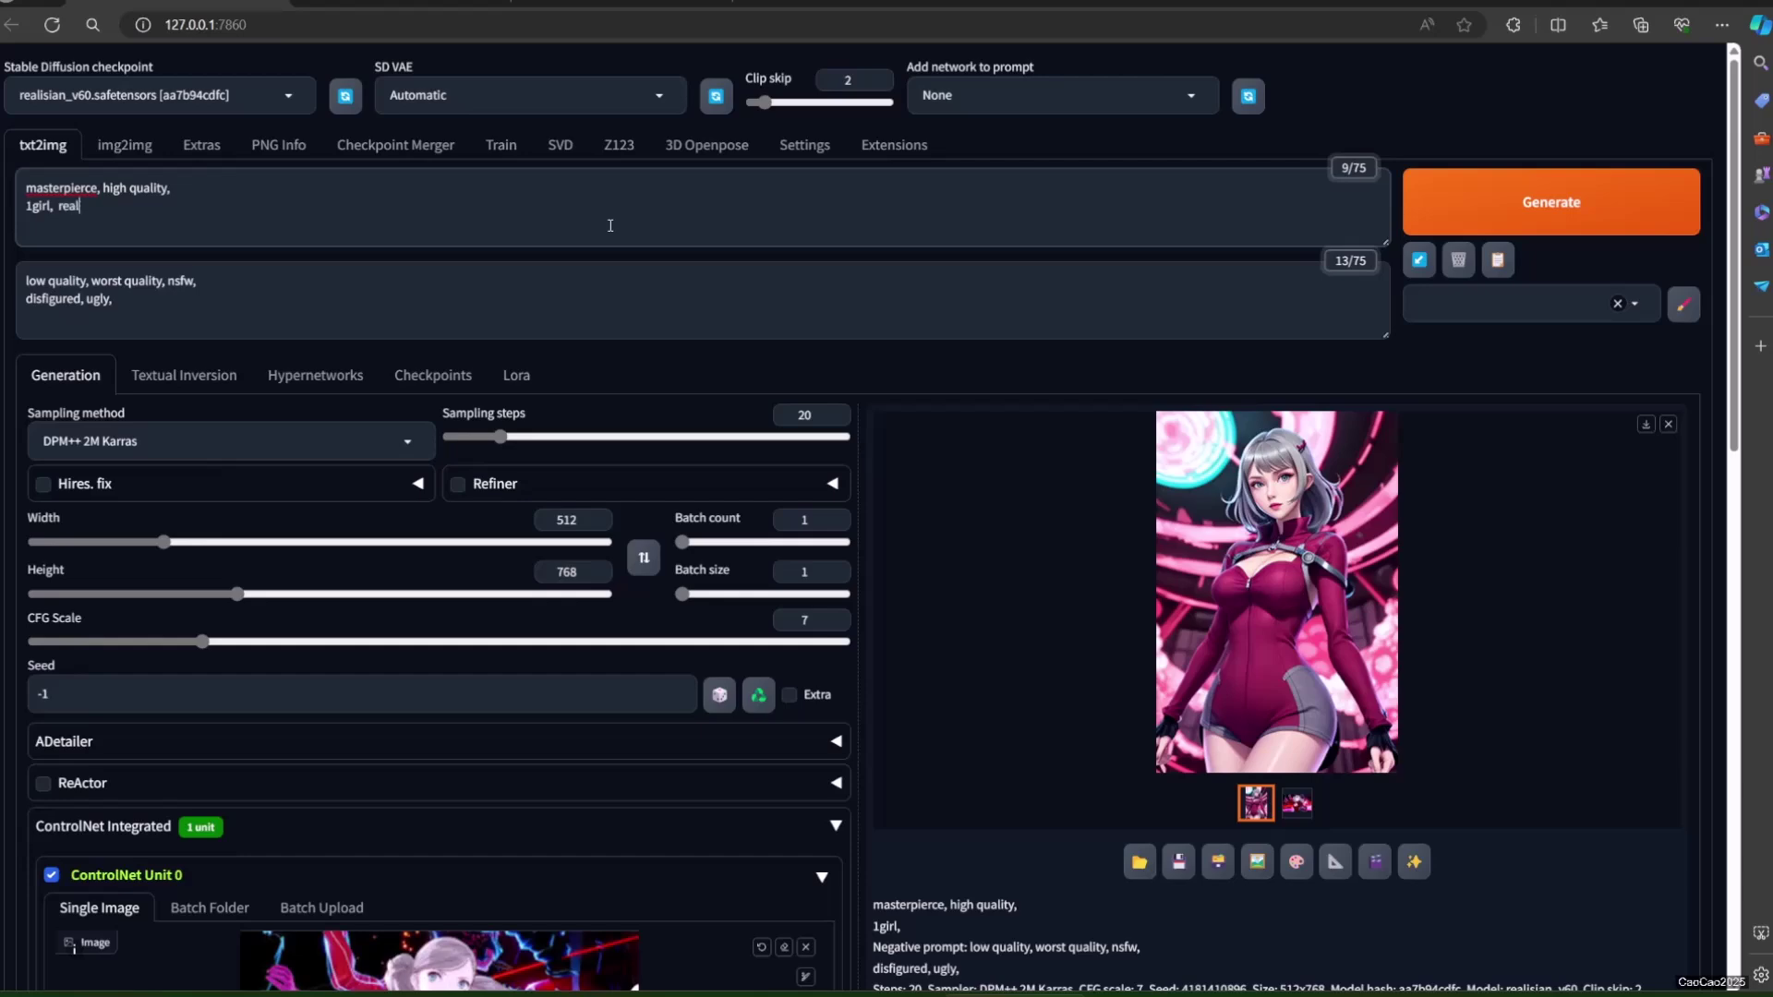
pyautogui.click(1478, 201)
pyautogui.click(1195, 543)
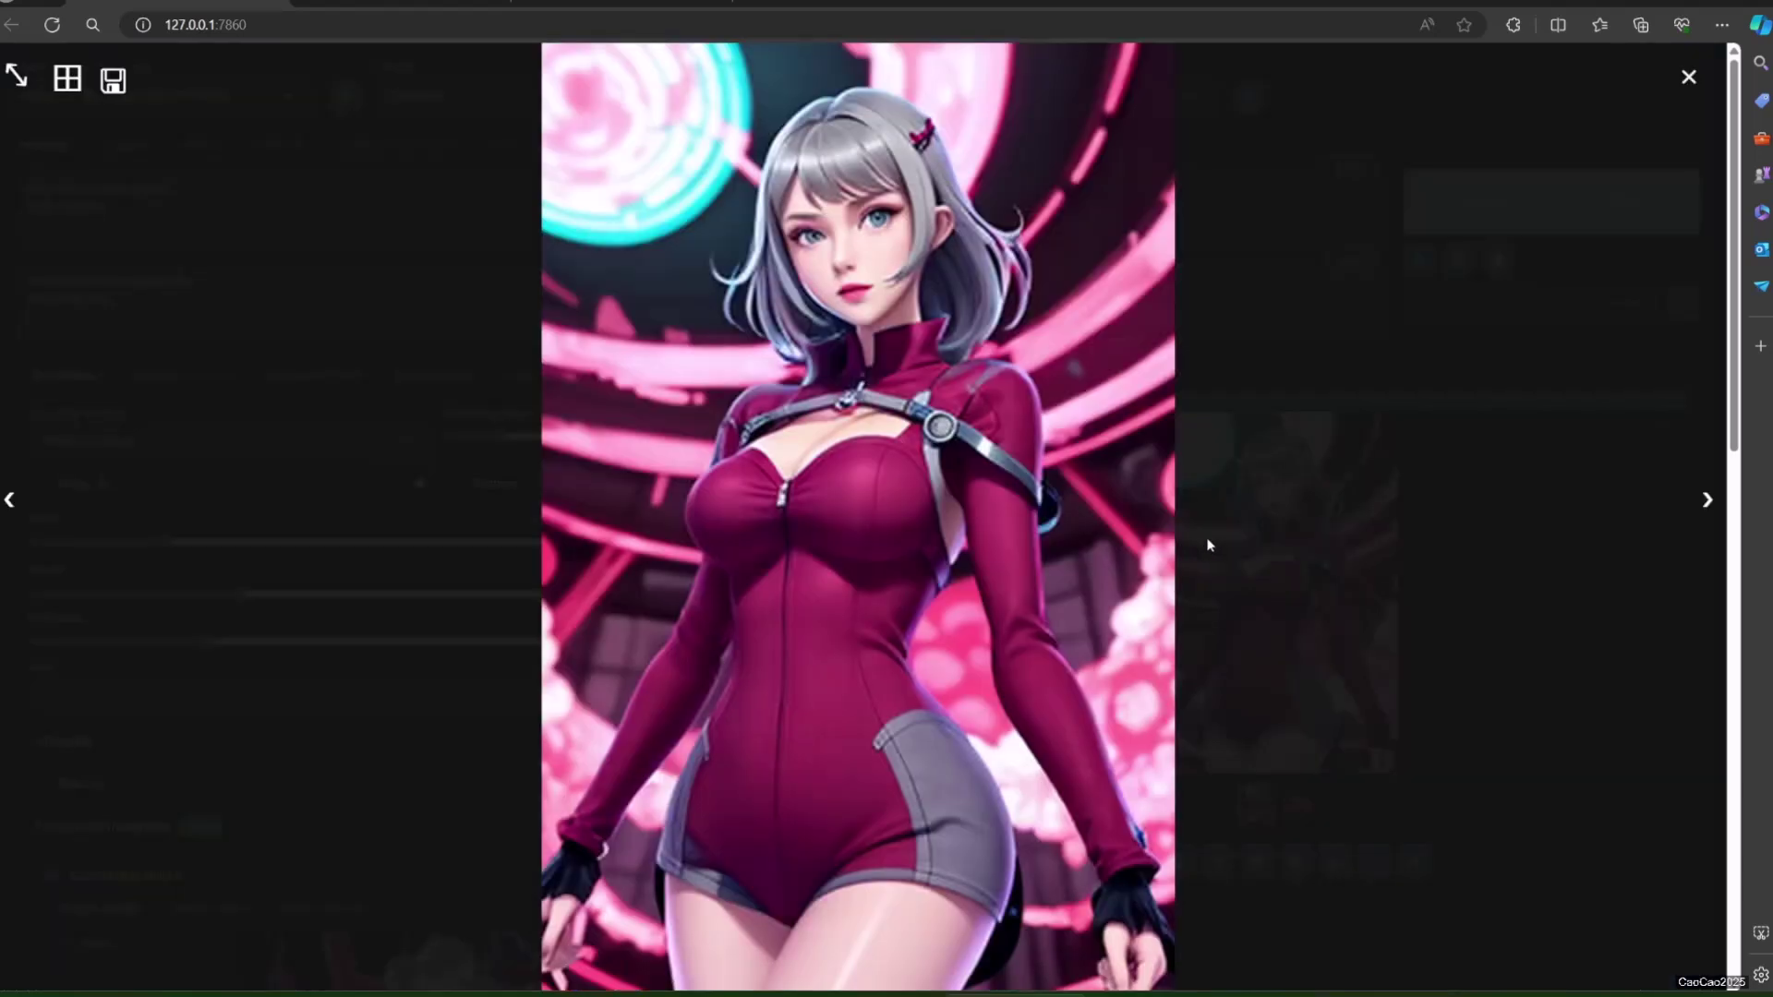
pyautogui.click(1519, 581)
pyautogui.click(1495, 609)
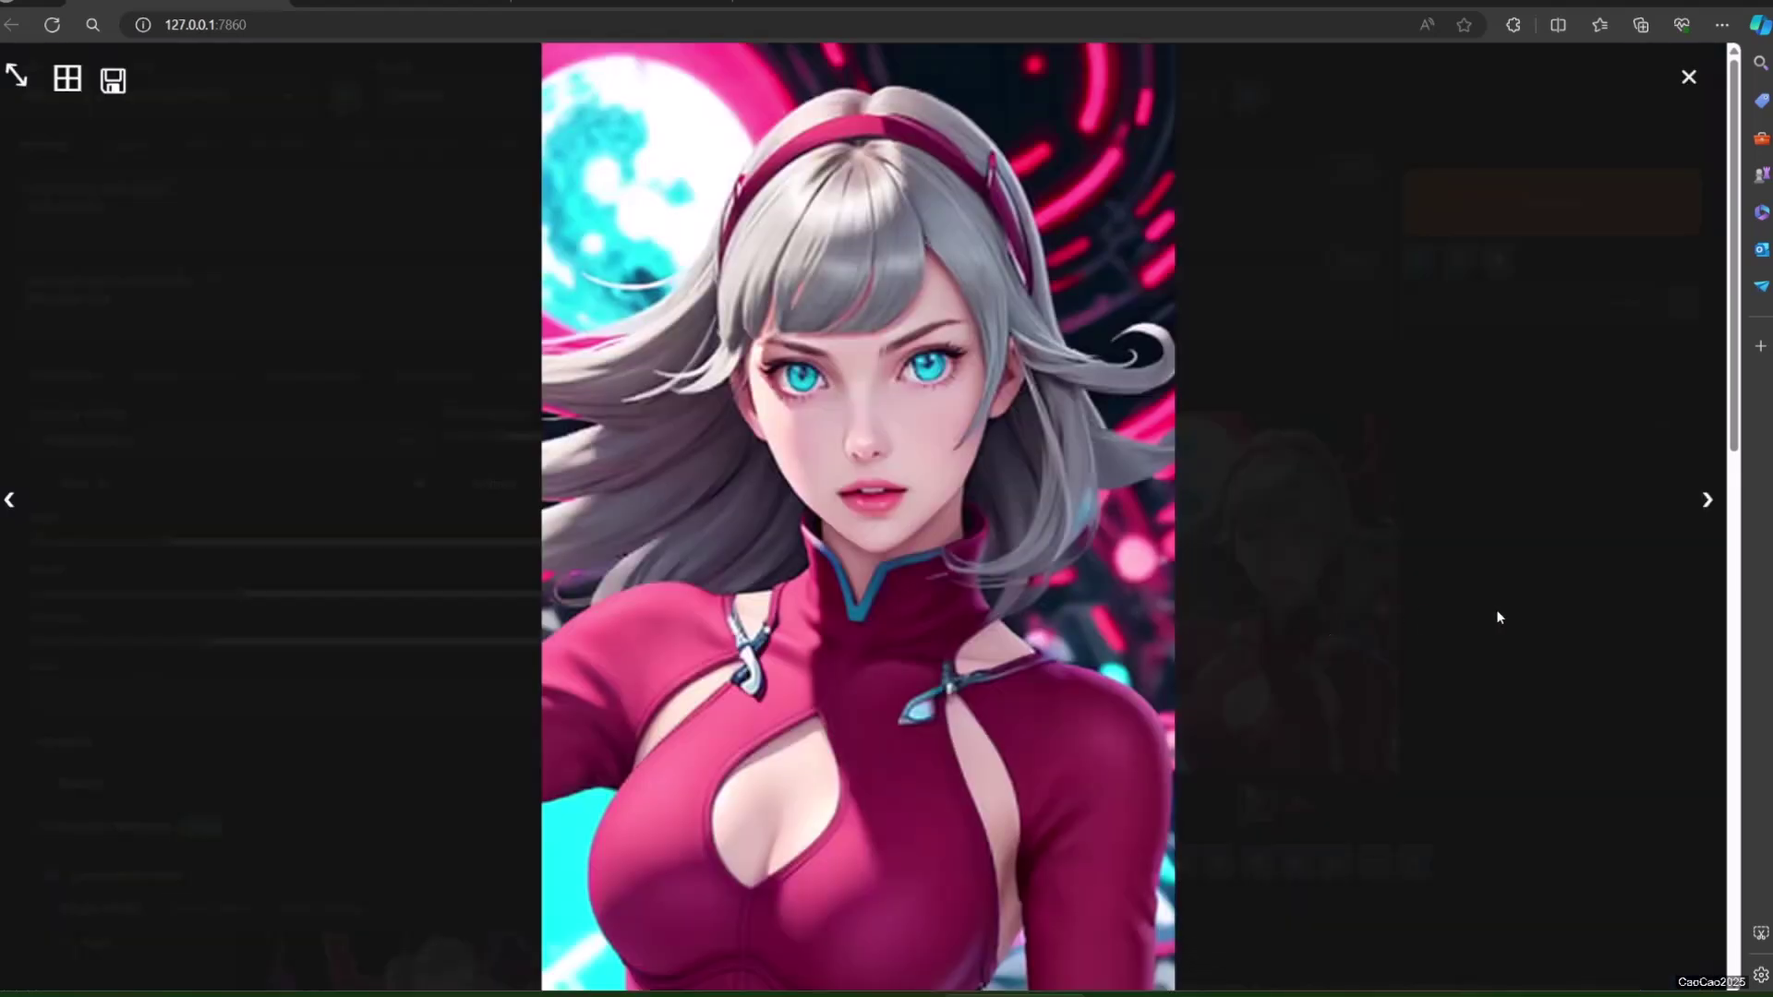
pyautogui.click(1498, 609)
# - Generate two more images with the "realistic" prompt and compare the result with the red bodysuit reference
pyautogui.click(1489, 227)
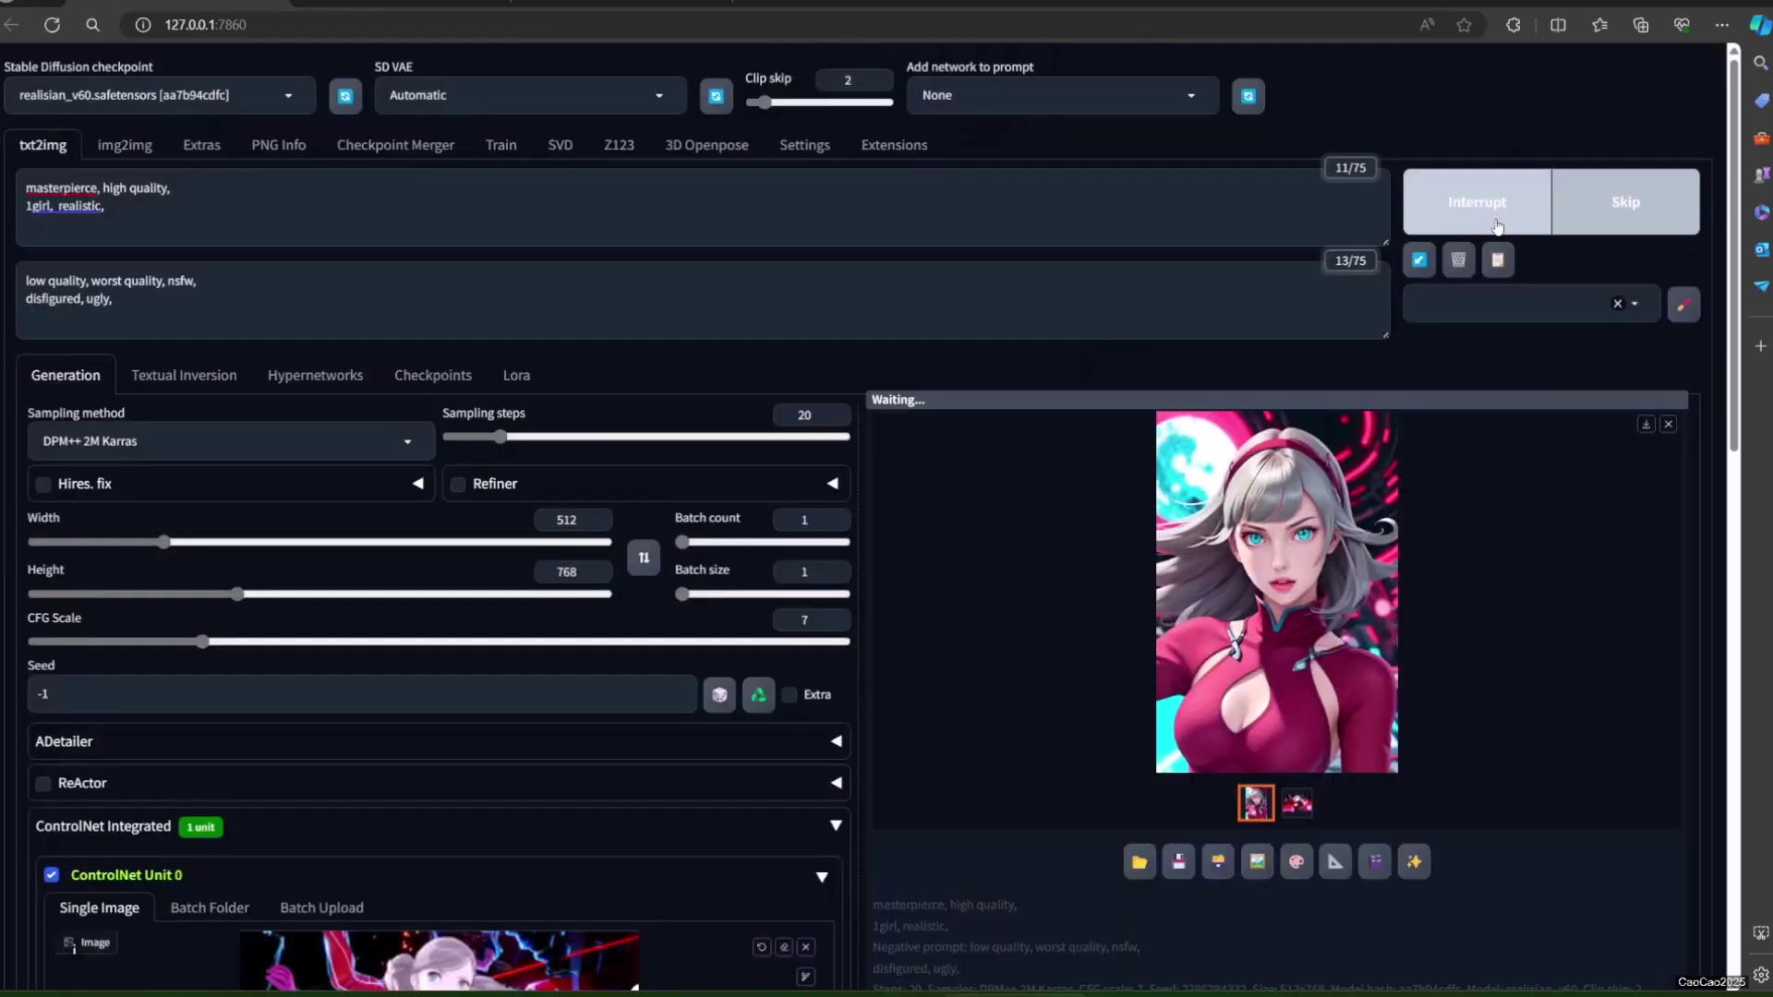
pyautogui.click(1468, 231)
pyautogui.click(1480, 552)
pyautogui.click(1480, 551)
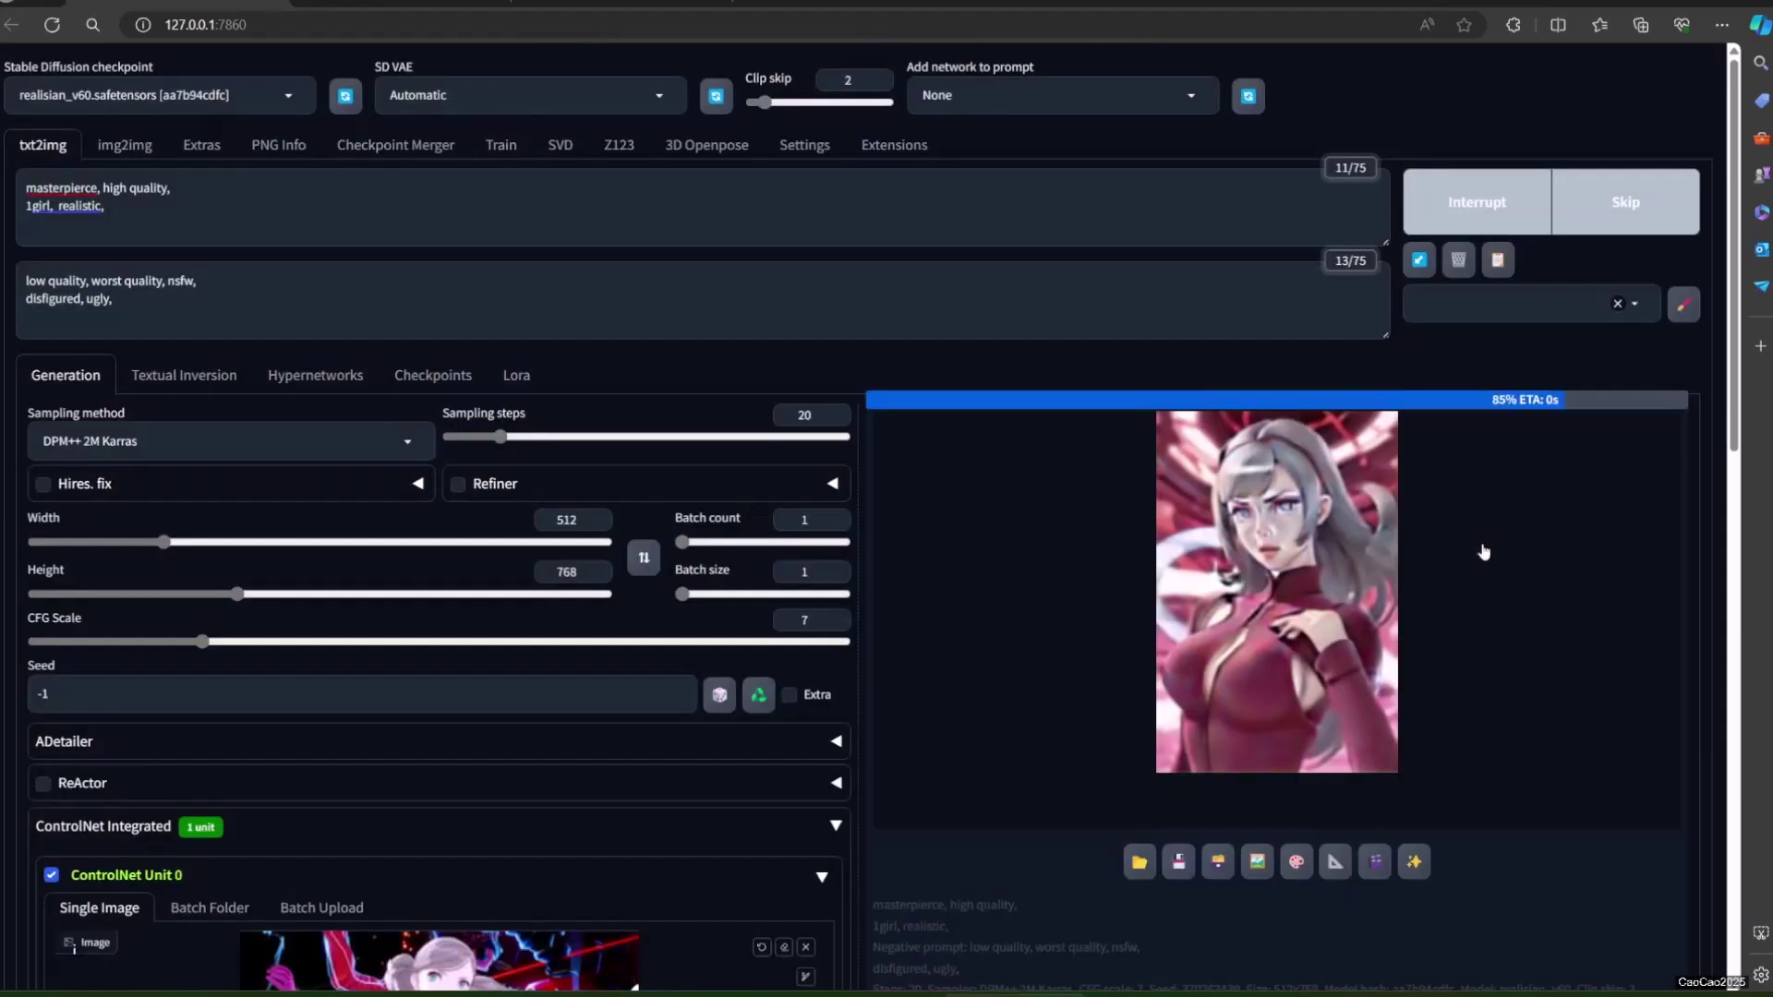
pyautogui.scroll(-3, 1324, 579)
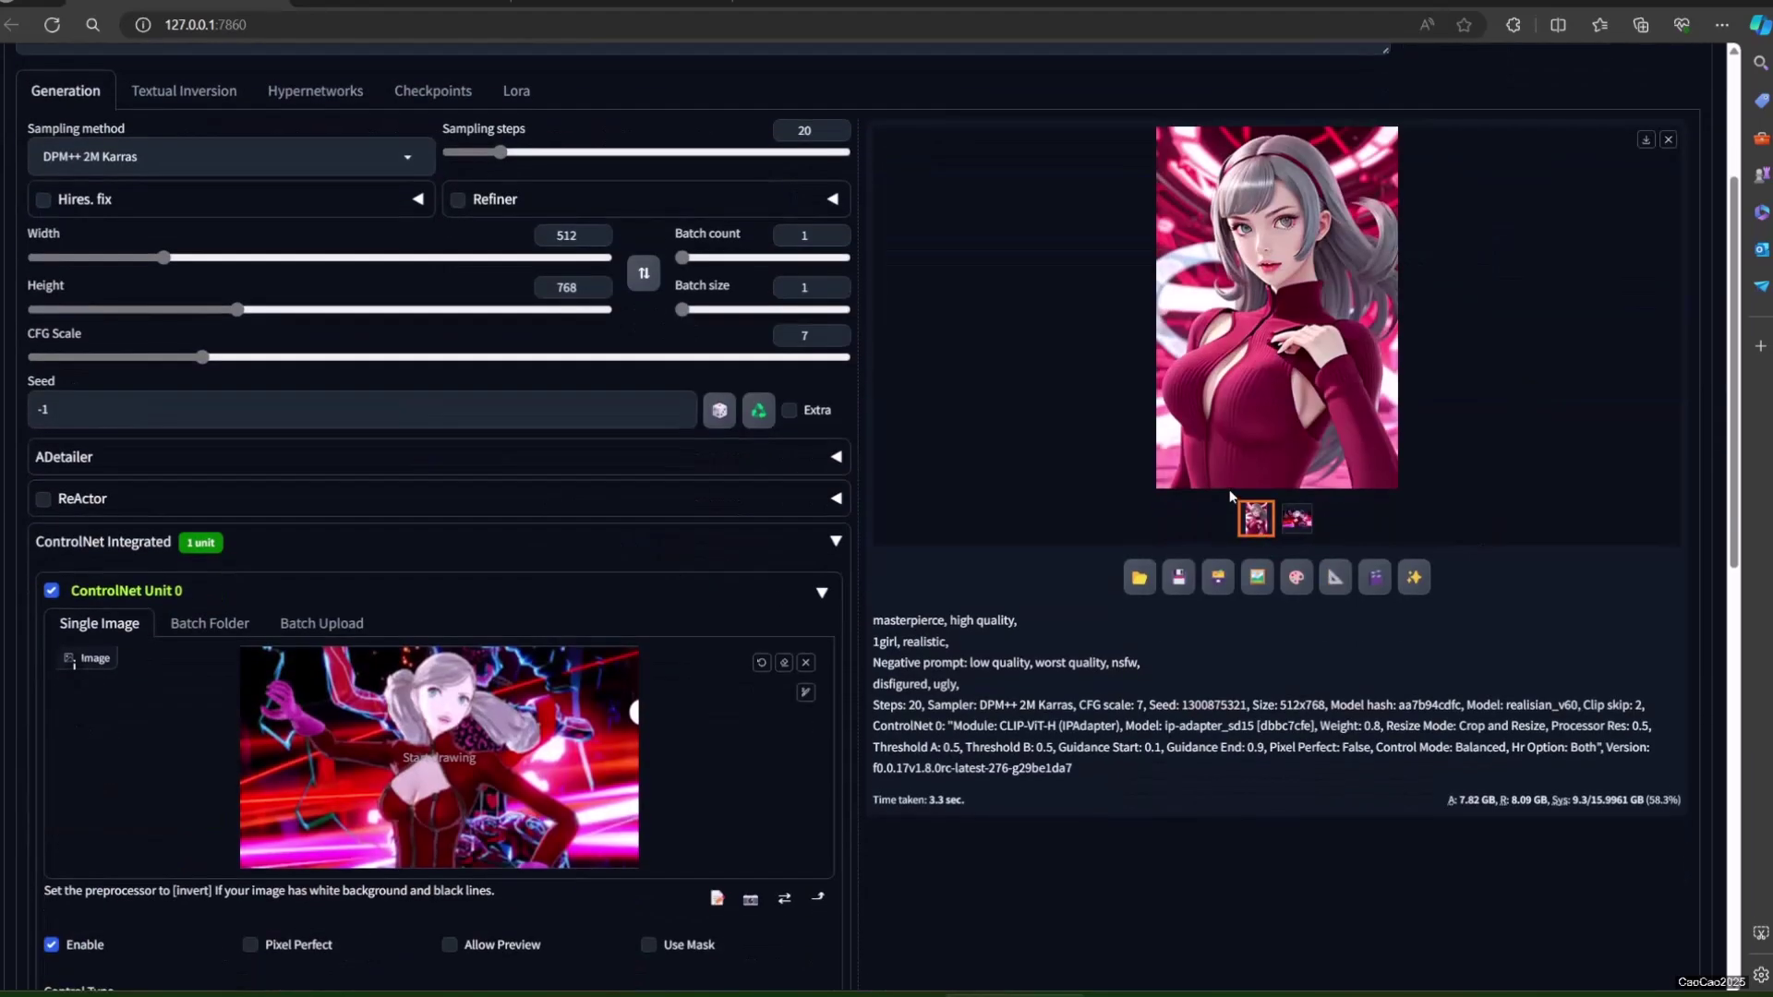